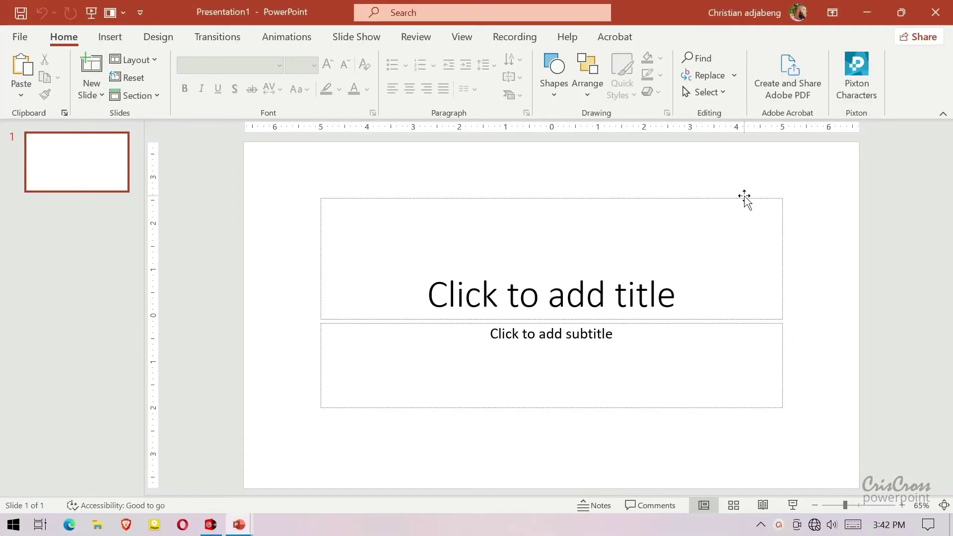
- Delete the title and subtitle placeholders from the first slide
click(744, 198)
key(Delete)
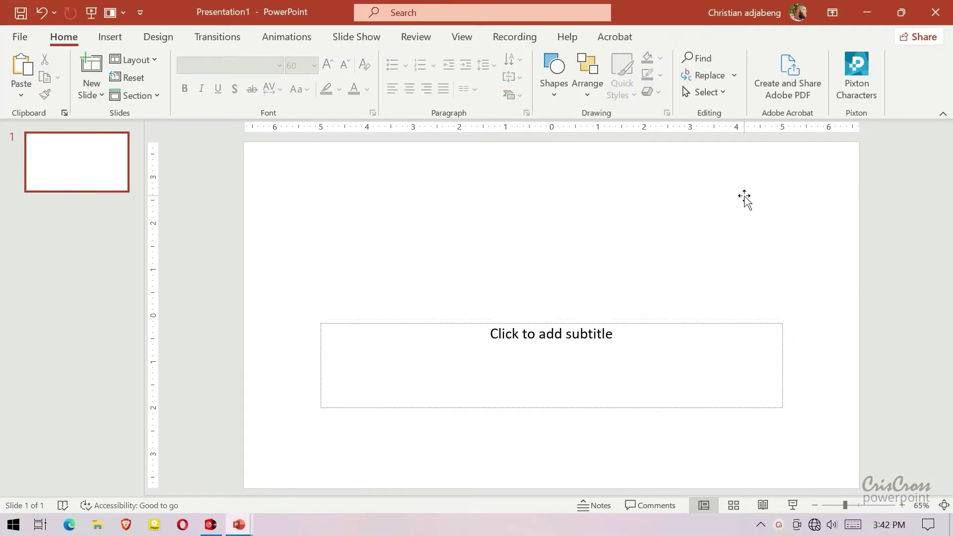
click(751, 321)
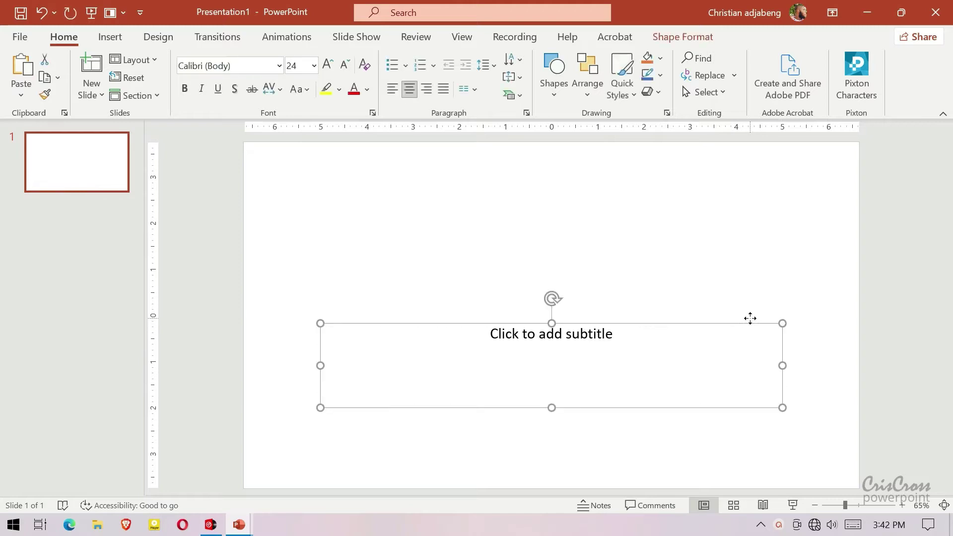
key(Delete)
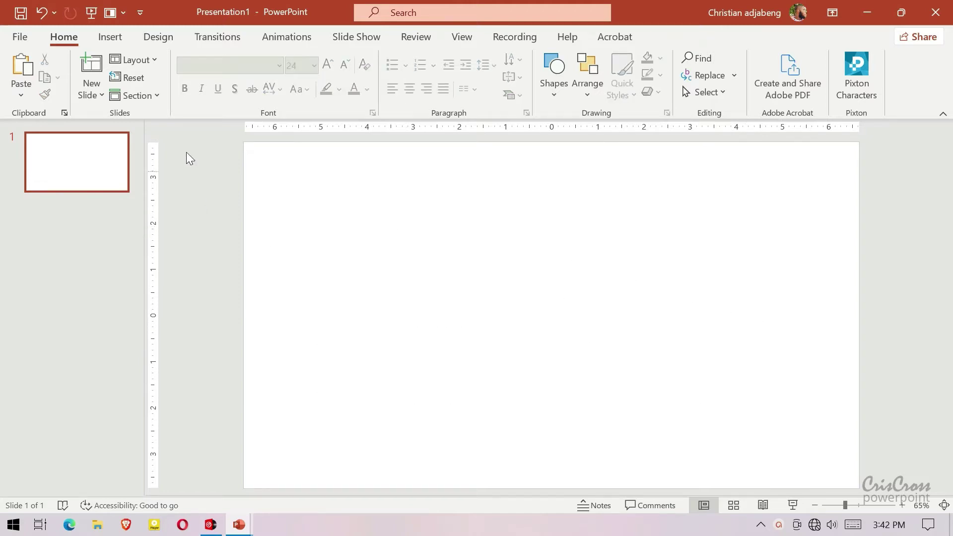
click(104, 41)
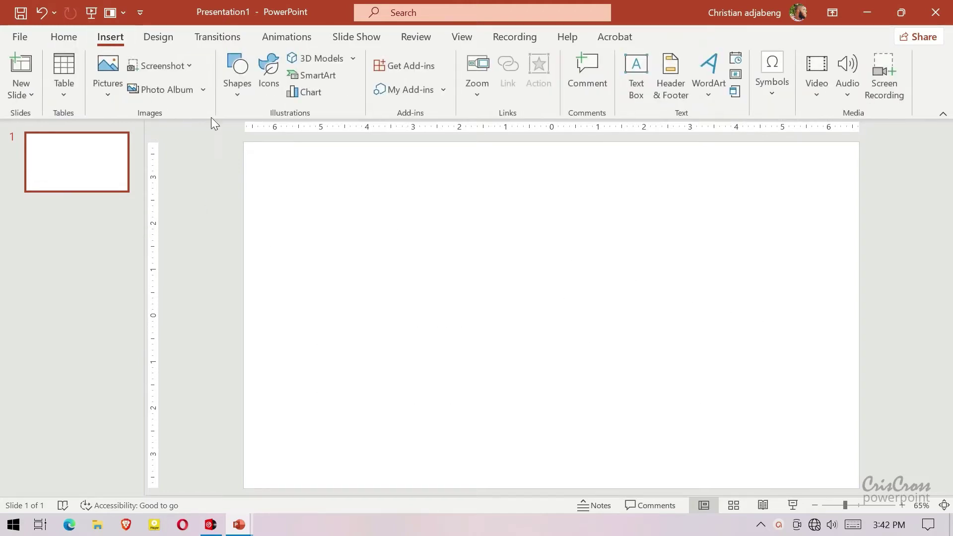
- Draw a rounded rectangle in the upper left and round its ends fully into a pill
click(244, 97)
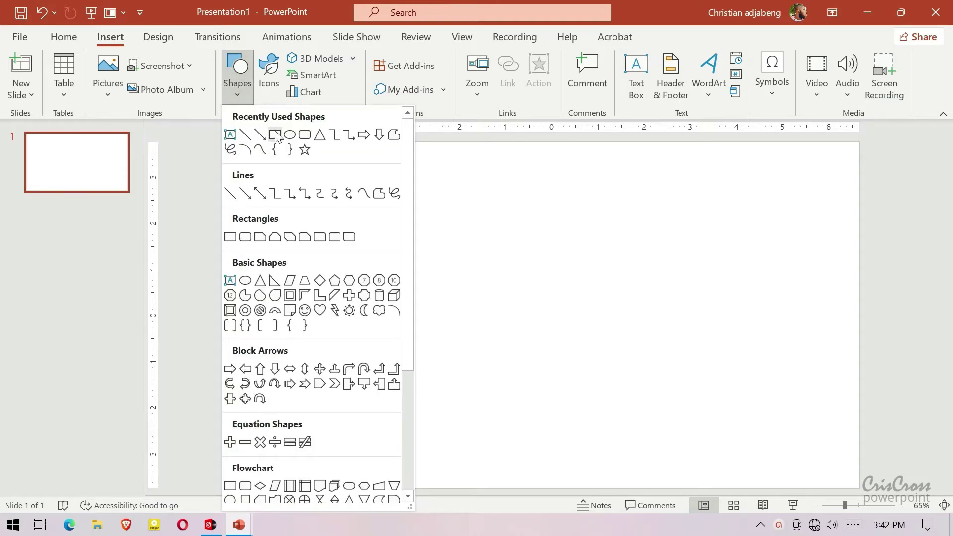
click(305, 136)
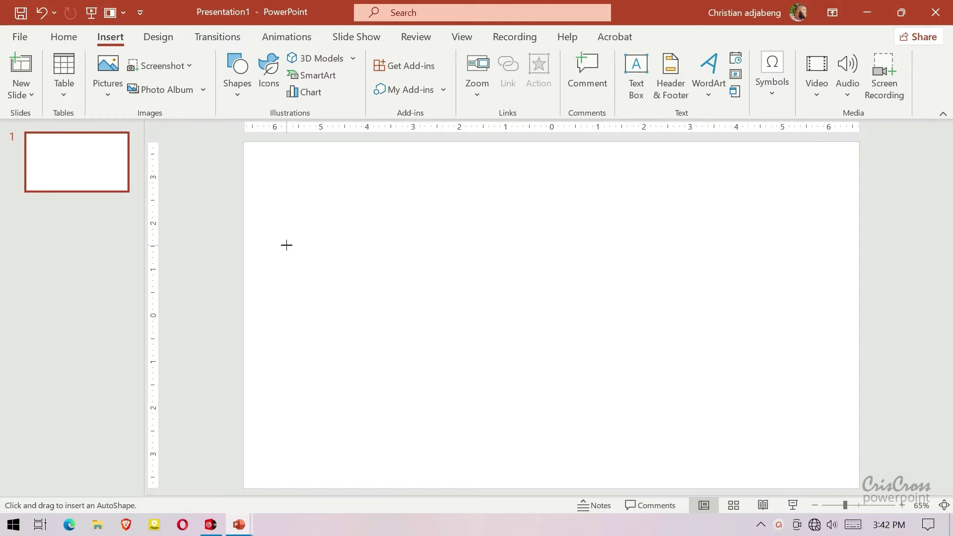
drag(326, 260, 406, 273)
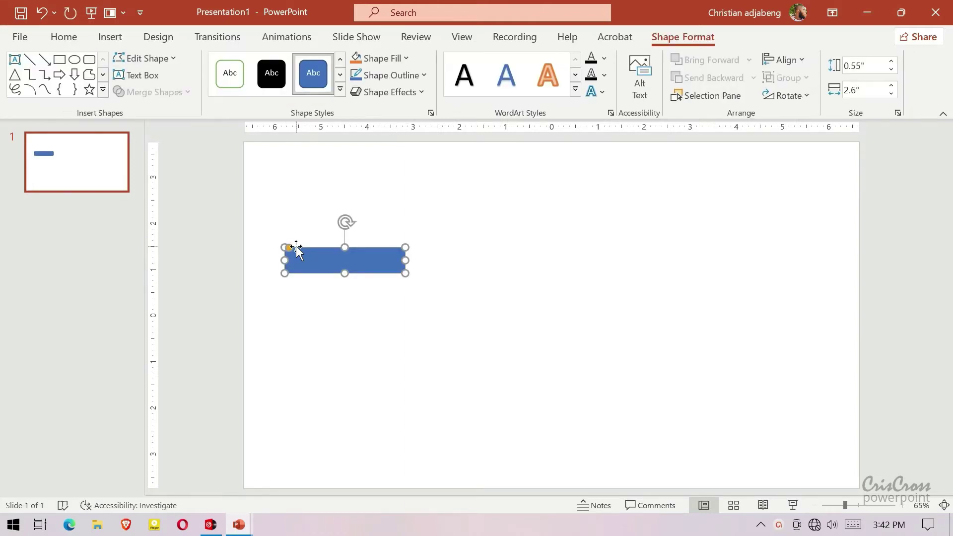
drag(289, 248, 302, 248)
- Set the pill bar's line to No line, widen it to 2.74 inches, and shift it left and down
right_click(392, 263)
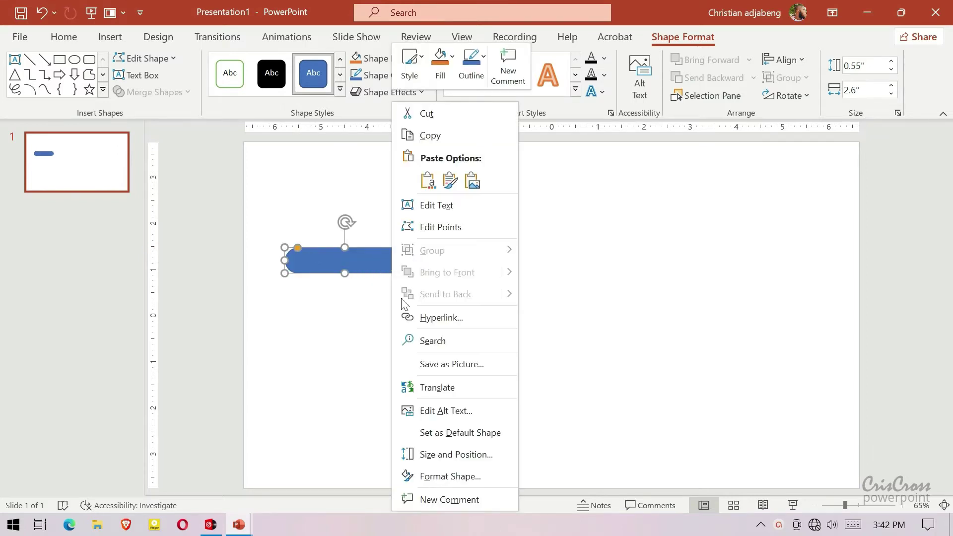
click(452, 476)
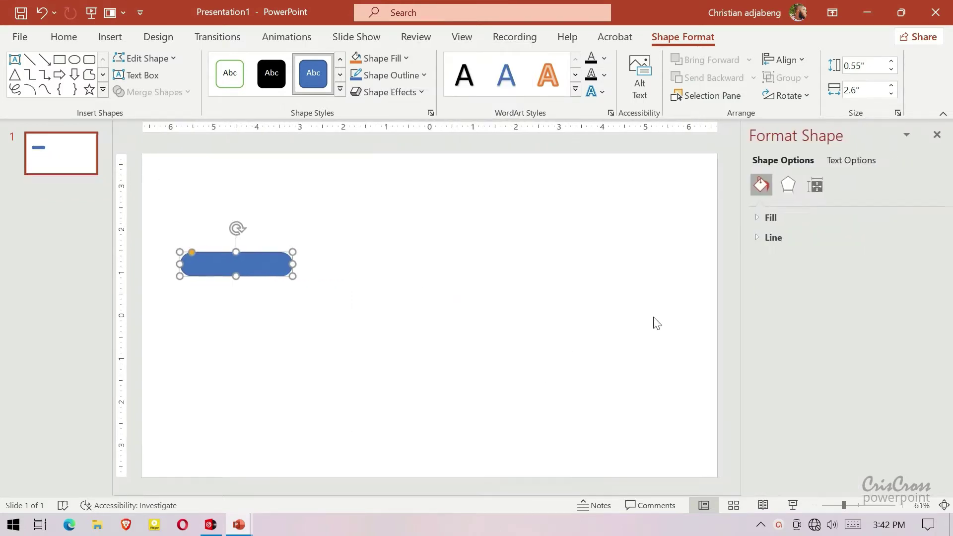
click(772, 238)
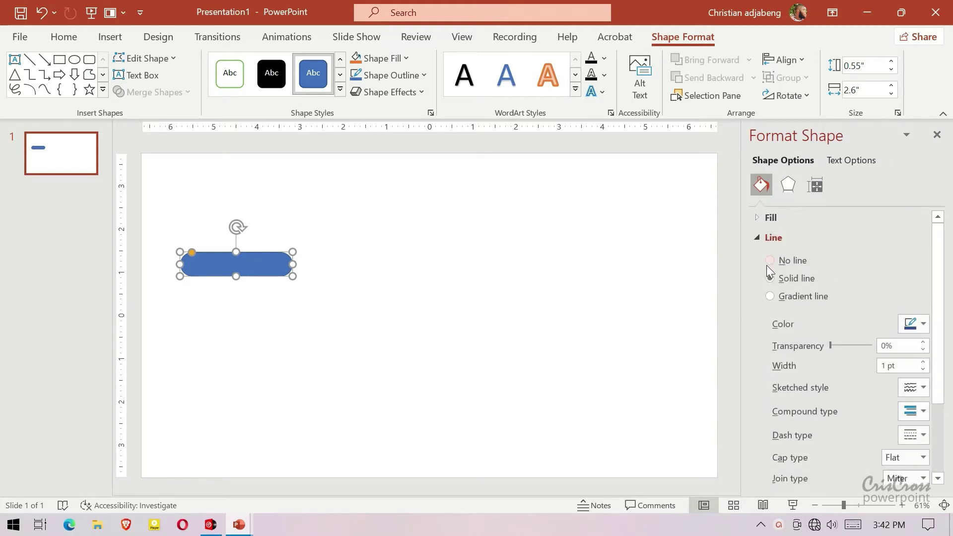
click(770, 260)
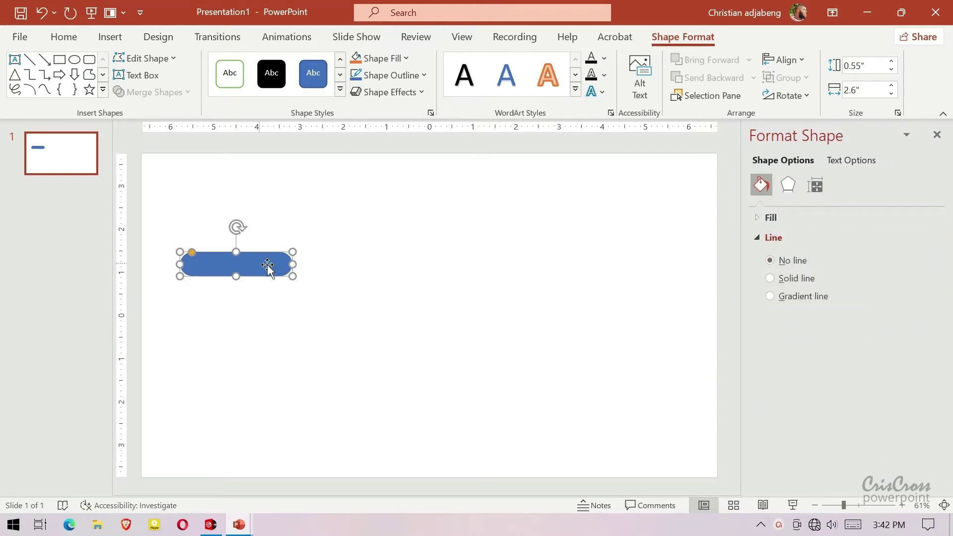
drag(293, 263, 297, 263)
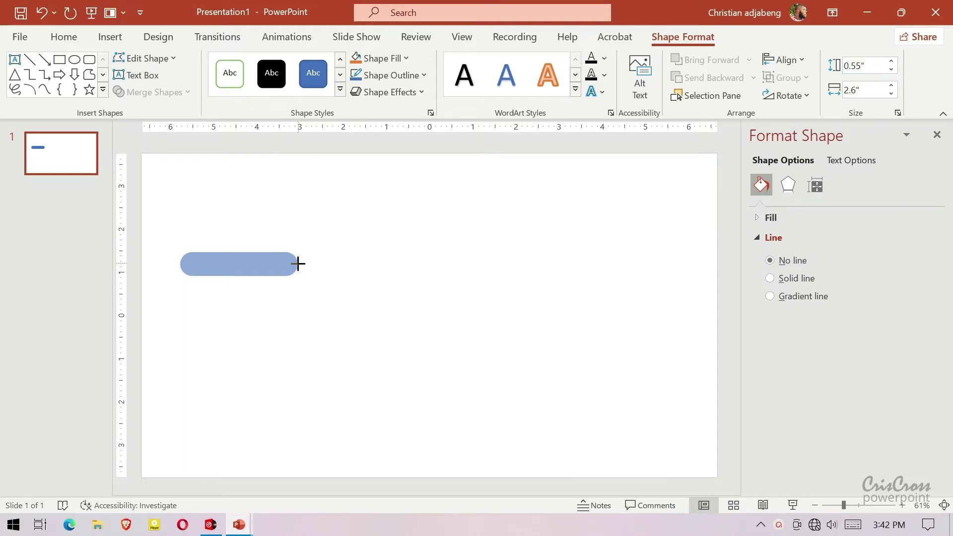
drag(298, 264, 243, 273)
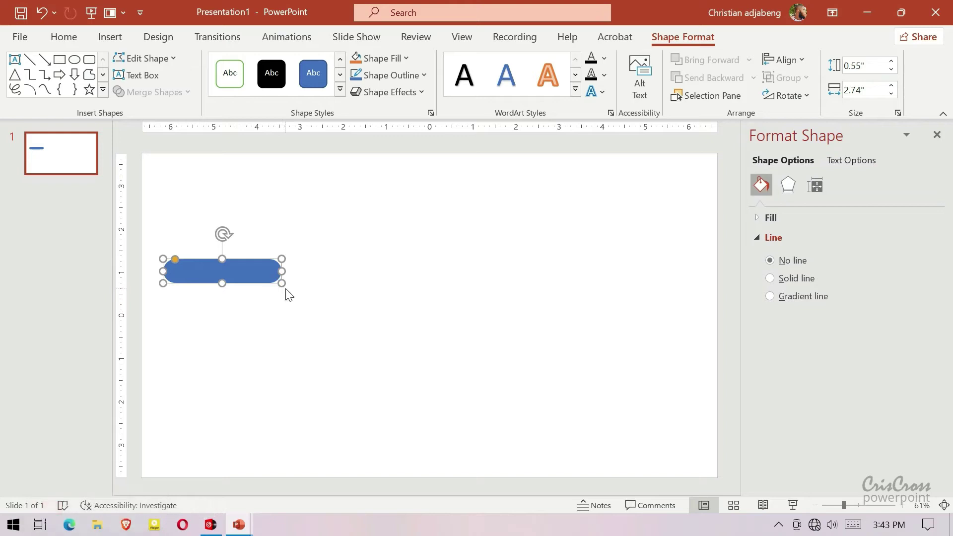
- Enlarge the pill bar to about 0.7 by 2.81 inches, zooming in to check it
drag(282, 283, 285, 290)
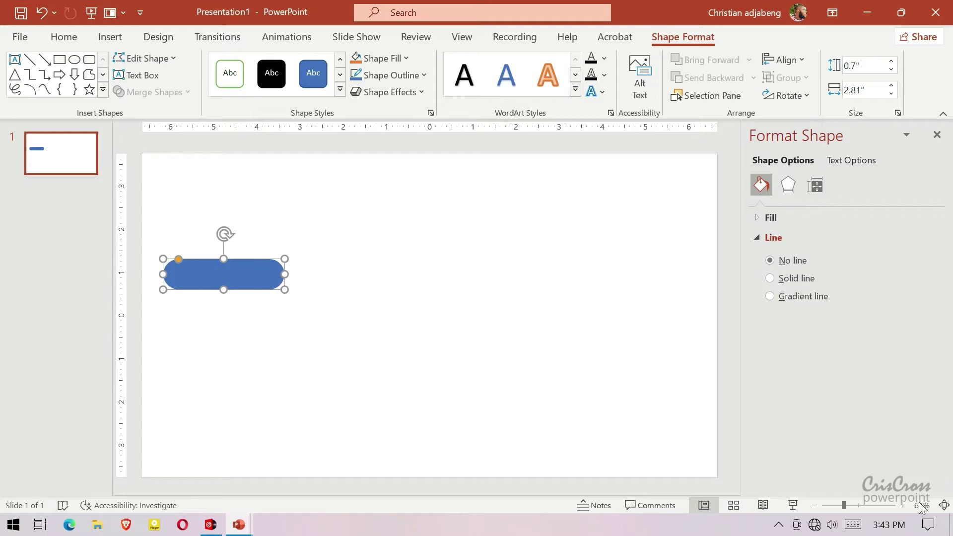
click(903, 506)
click(902, 506)
click(901, 505)
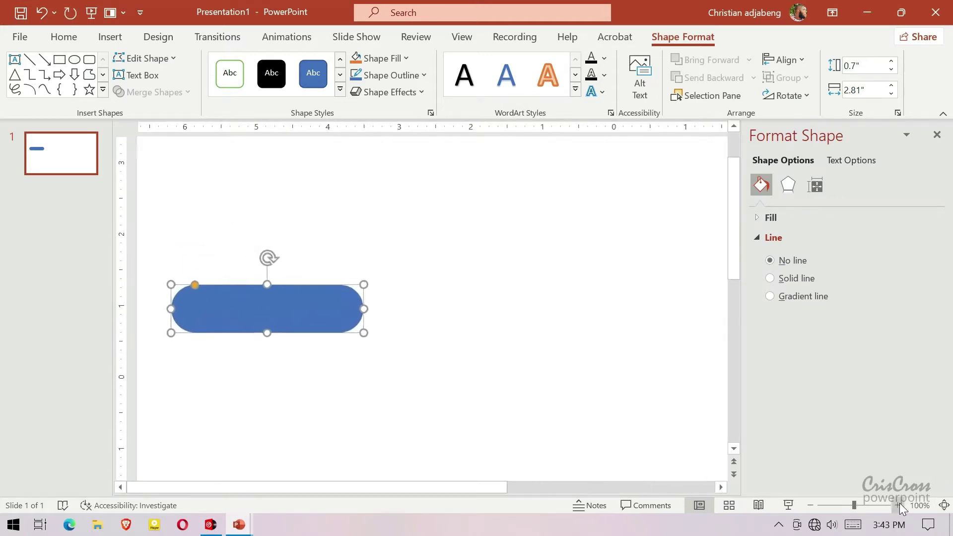
click(902, 506)
click(901, 506)
click(900, 504)
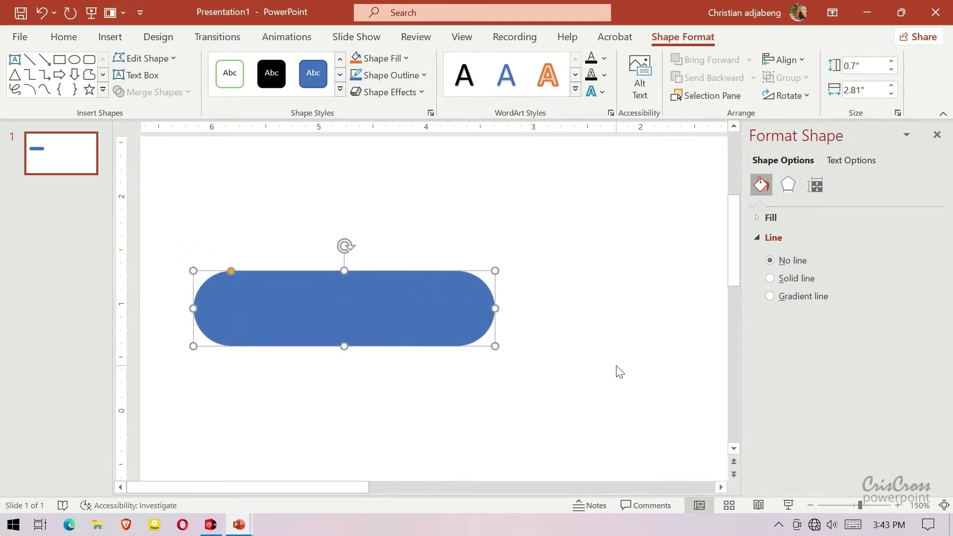
click(411, 265)
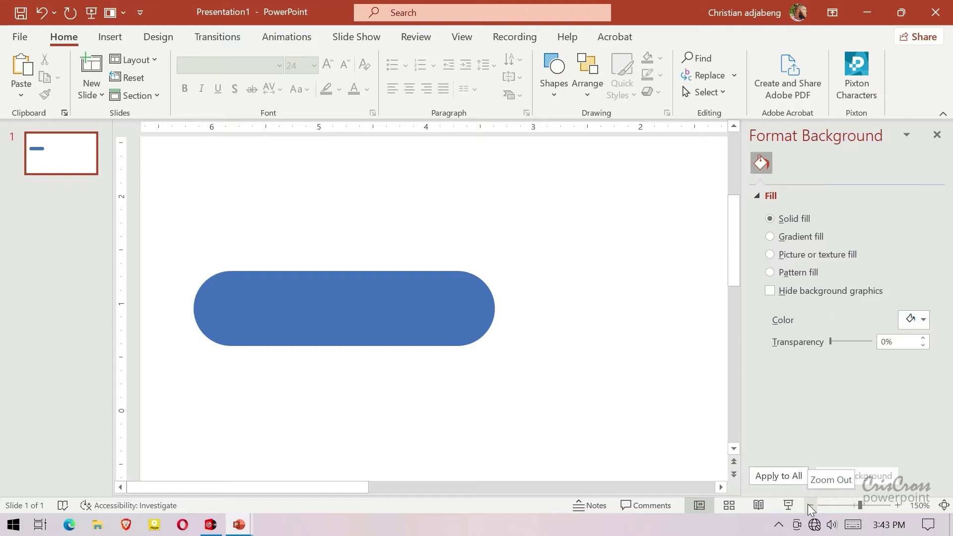
- Zoom back out to view the whole slide with the bar deselected
click(473, 328)
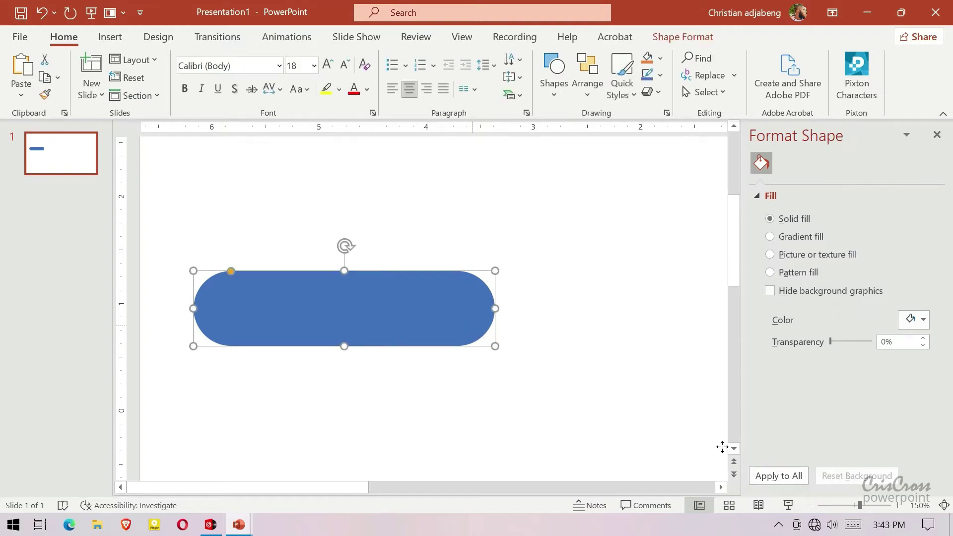
double_click(807, 505)
double_click(807, 504)
double_click(807, 504)
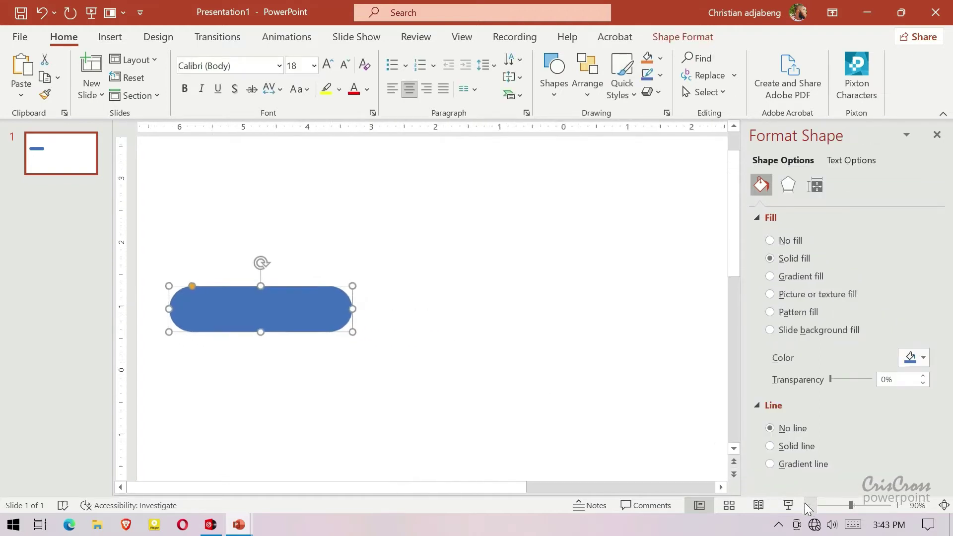
double_click(807, 504)
click(807, 505)
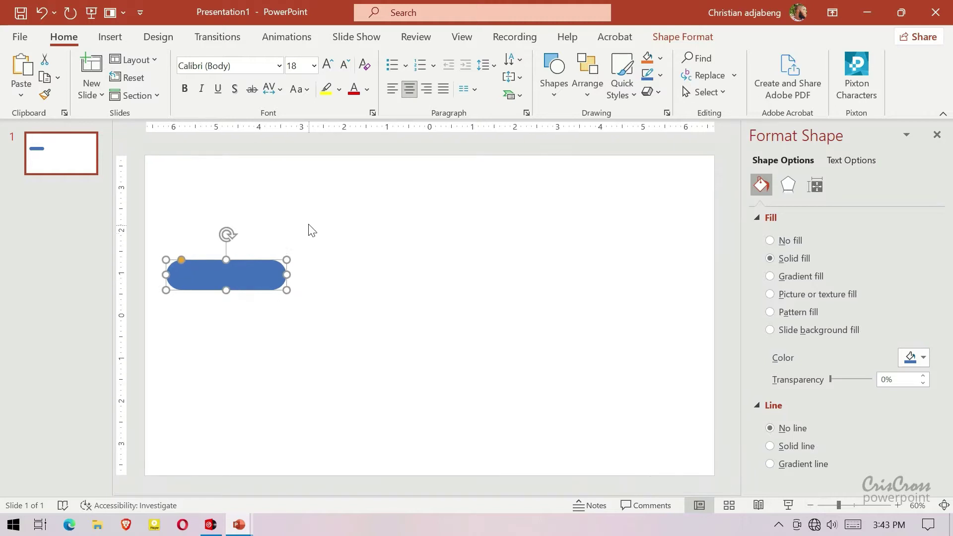
click(341, 256)
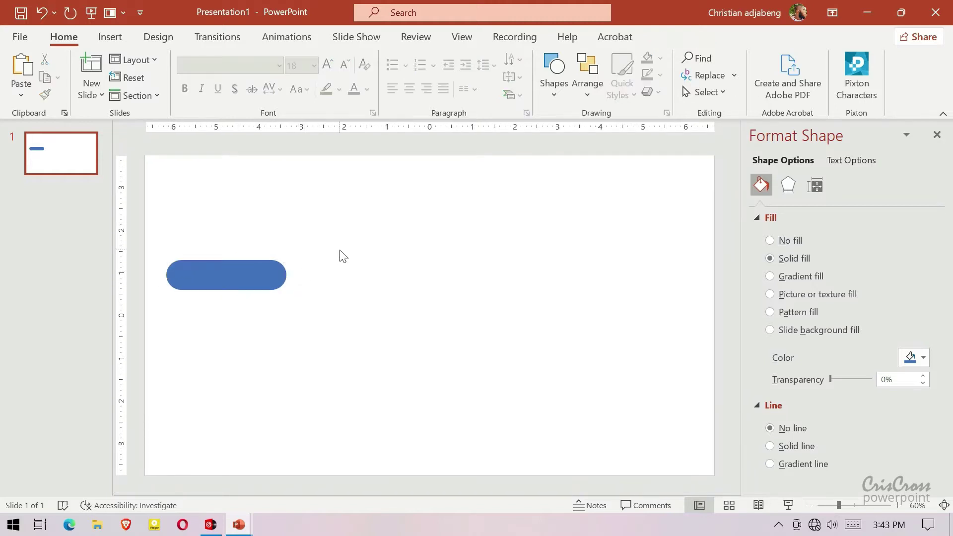
- Draw a tall outline-free rectangle, 2.5 by 0.93 inches, over the bar's left end
click(110, 39)
click(234, 85)
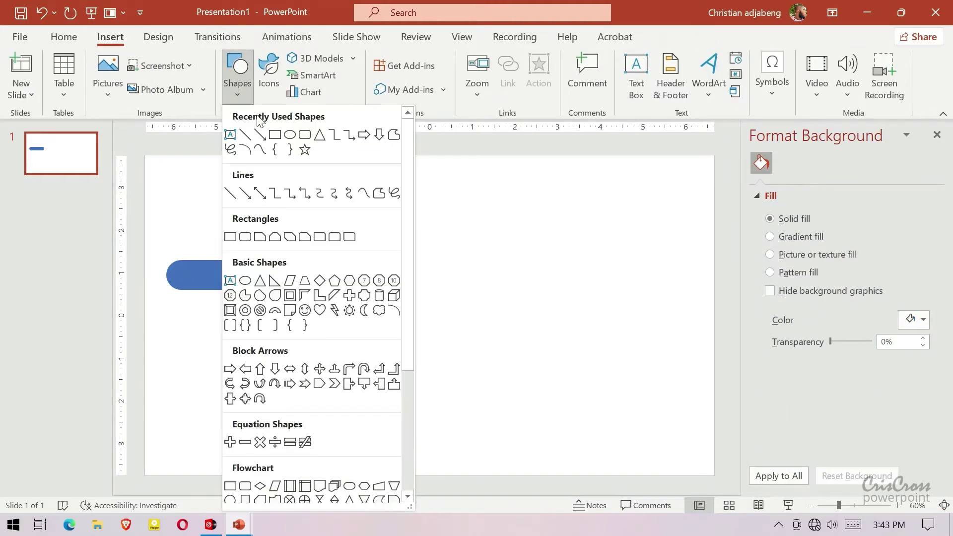
click(273, 136)
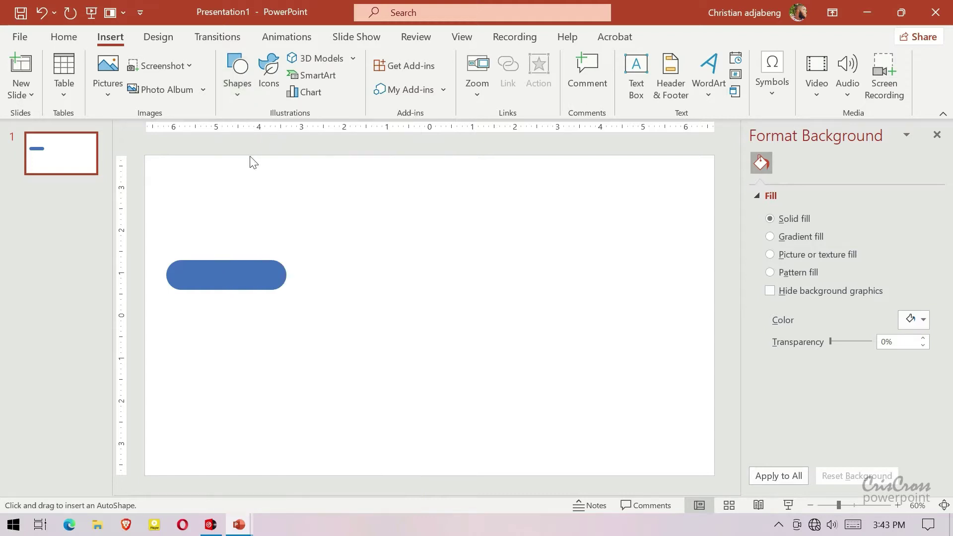
drag(143, 246, 185, 354)
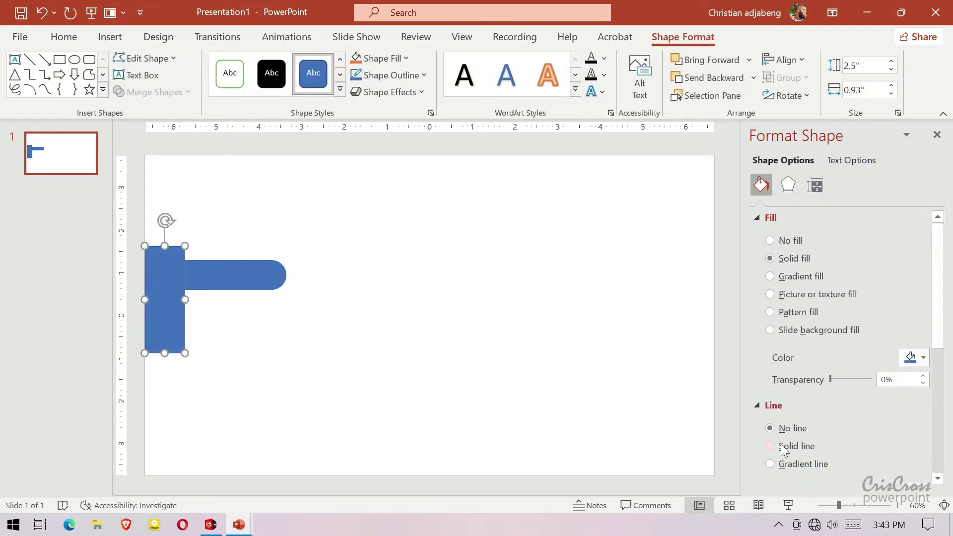
click(771, 446)
click(770, 428)
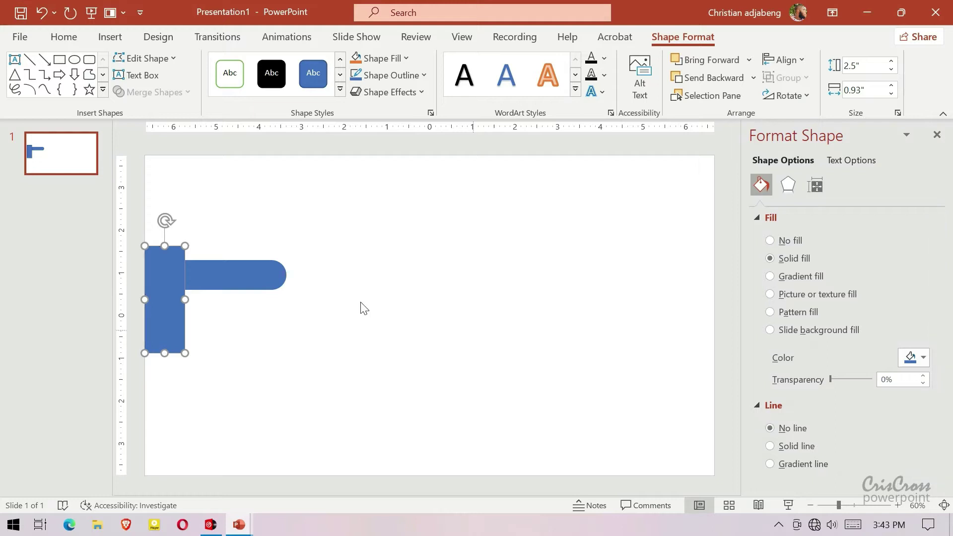
click(258, 276)
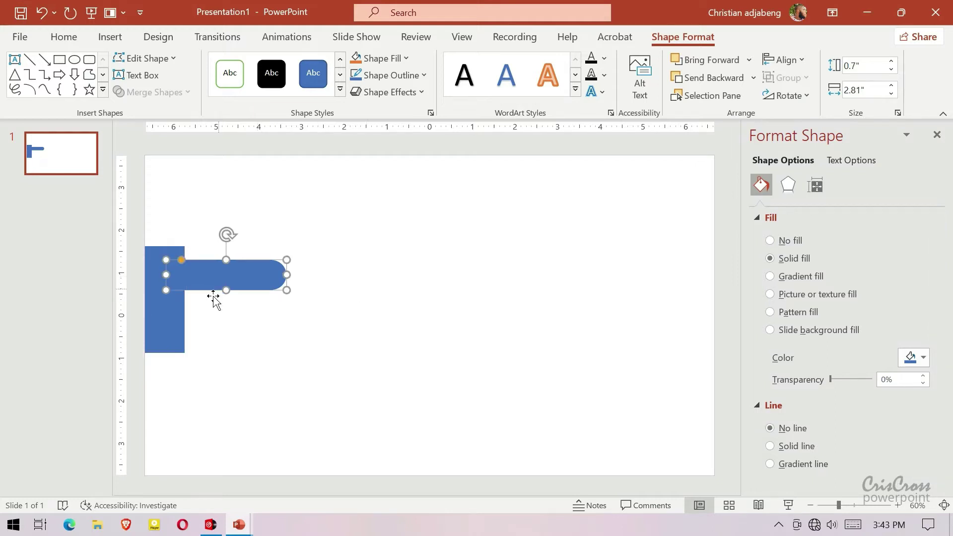
click(181, 329)
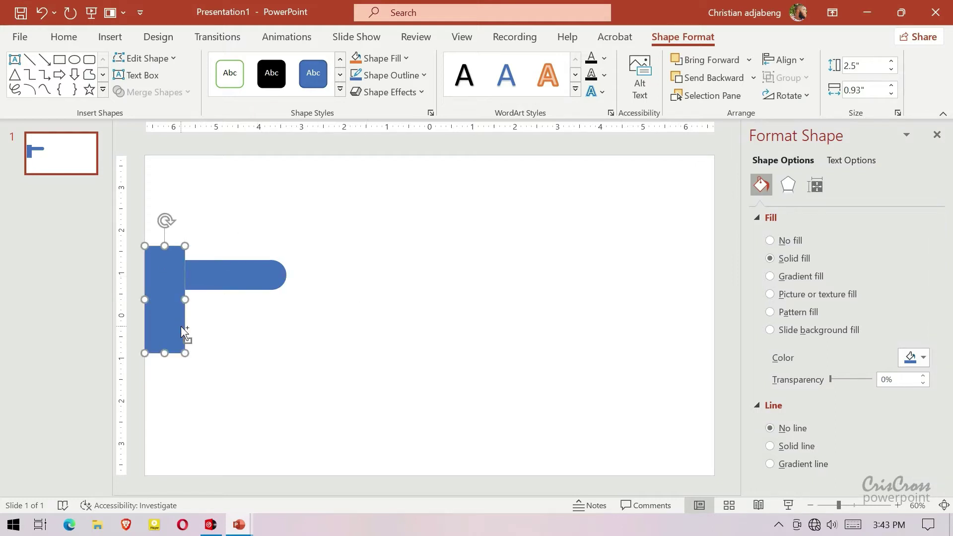
- Copy the tall rectangle to the right, then subtract the left one from the bar to flatten its end
drag(185, 332, 530, 341)
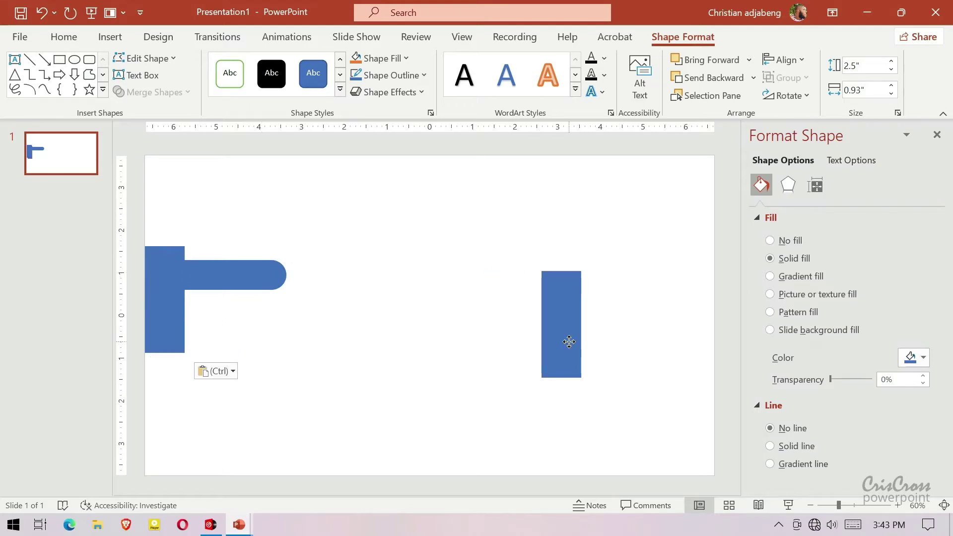
click(226, 284)
shift+click(171, 326)
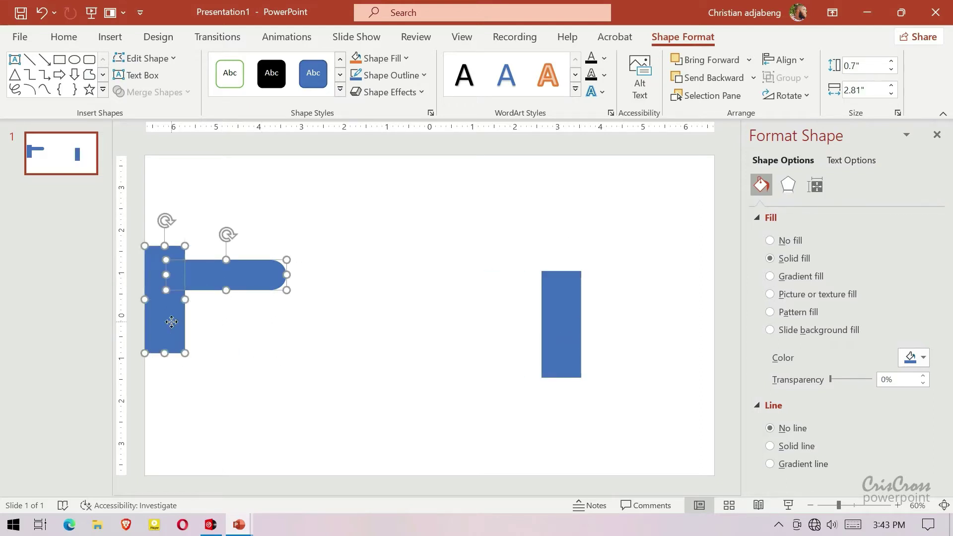
click(166, 97)
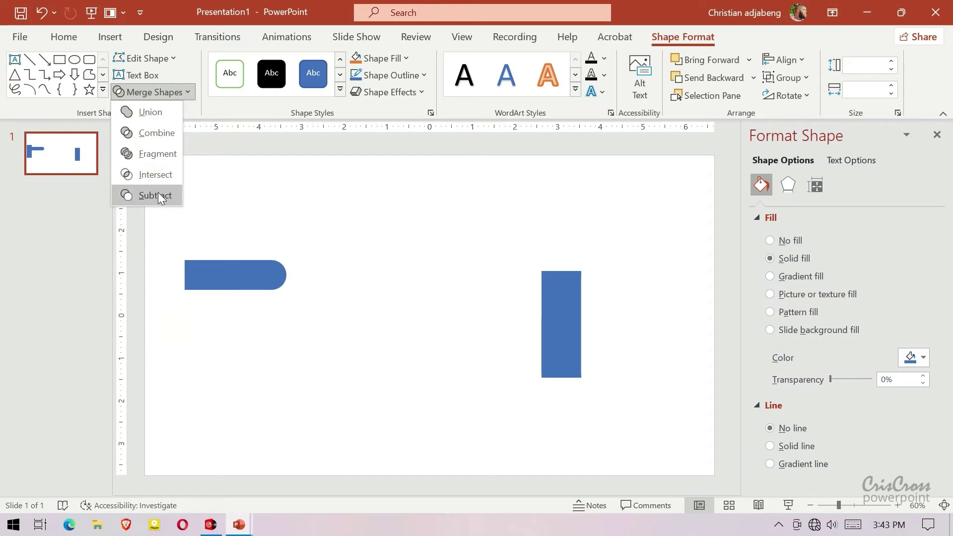
click(159, 194)
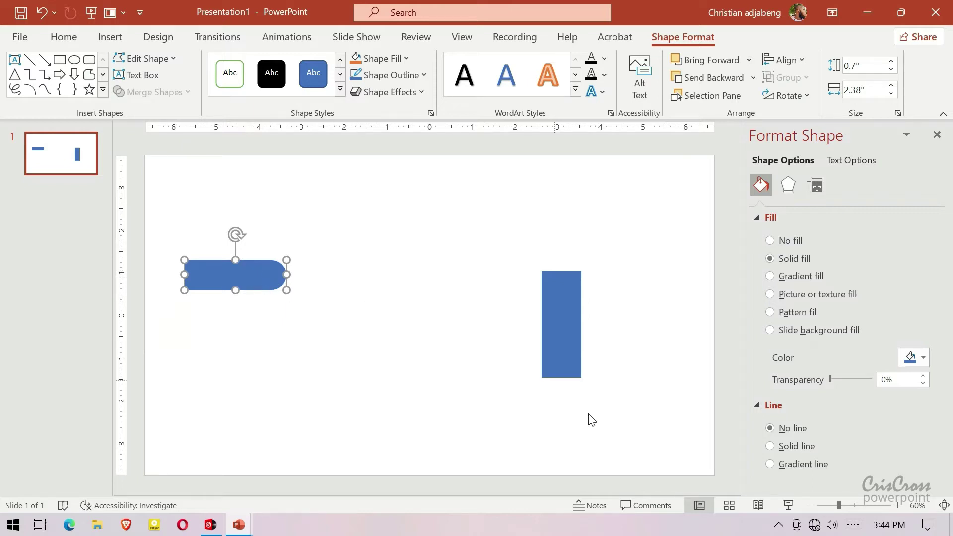
- Add the text THE TITLE inside the trimmed tab
click(779, 525)
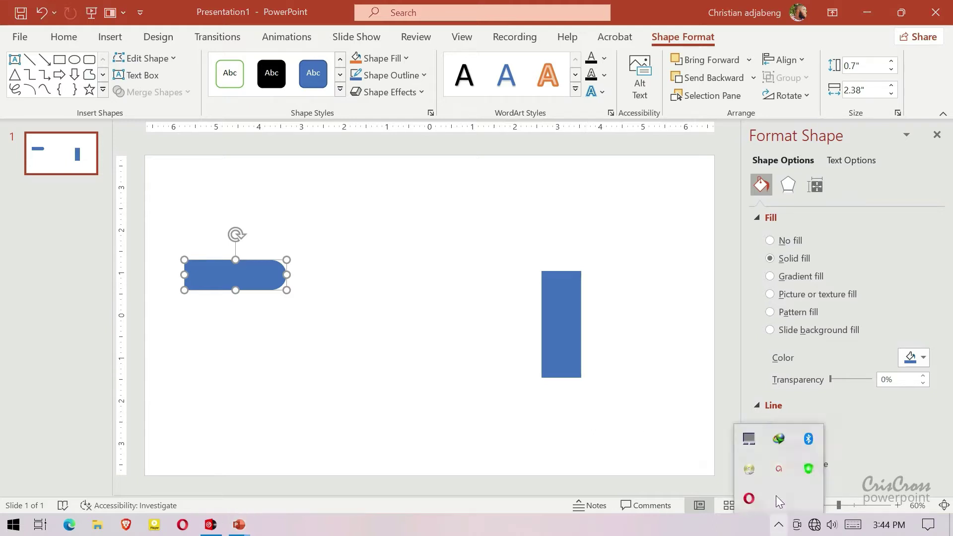
click(780, 470)
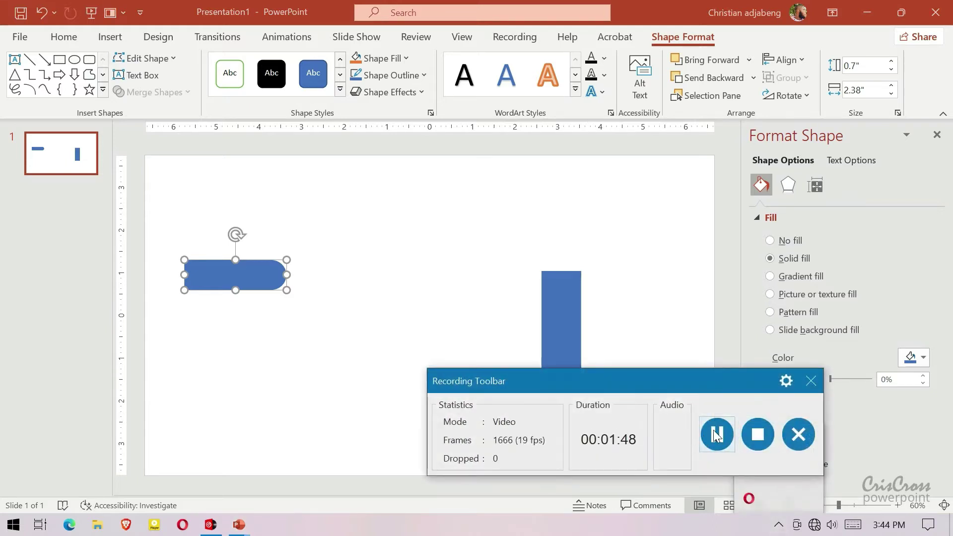
click(811, 381)
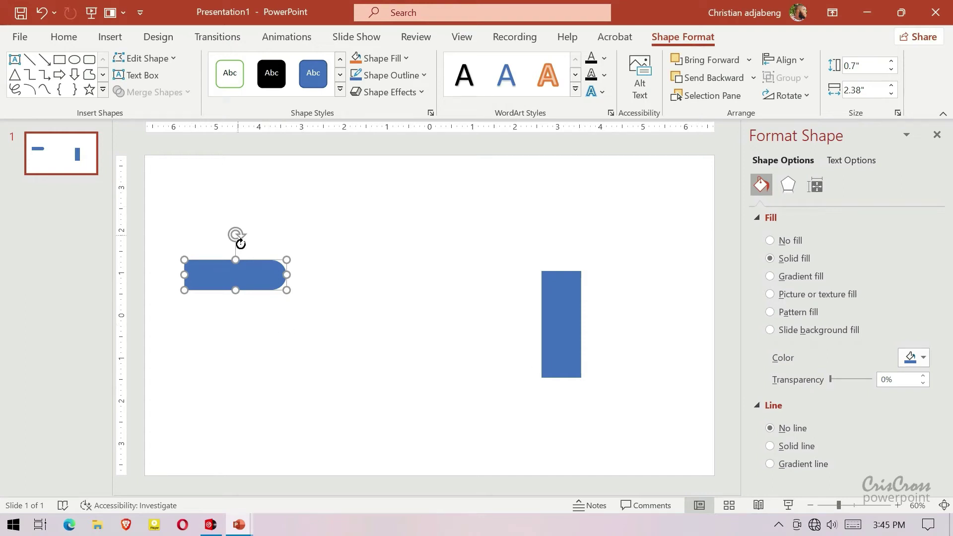
click(242, 271)
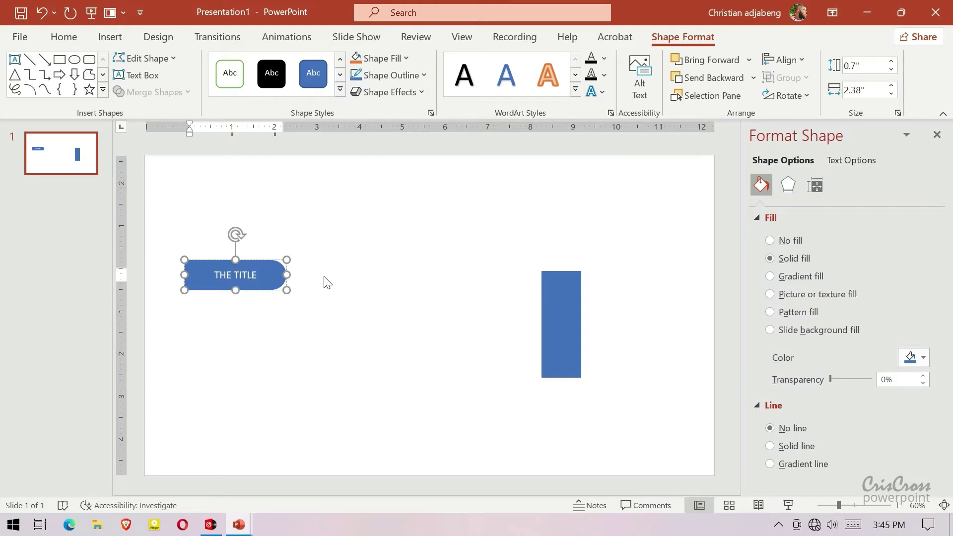
- Make THE TITLE bold, trying size 20 before returning it to 18
key(F2)
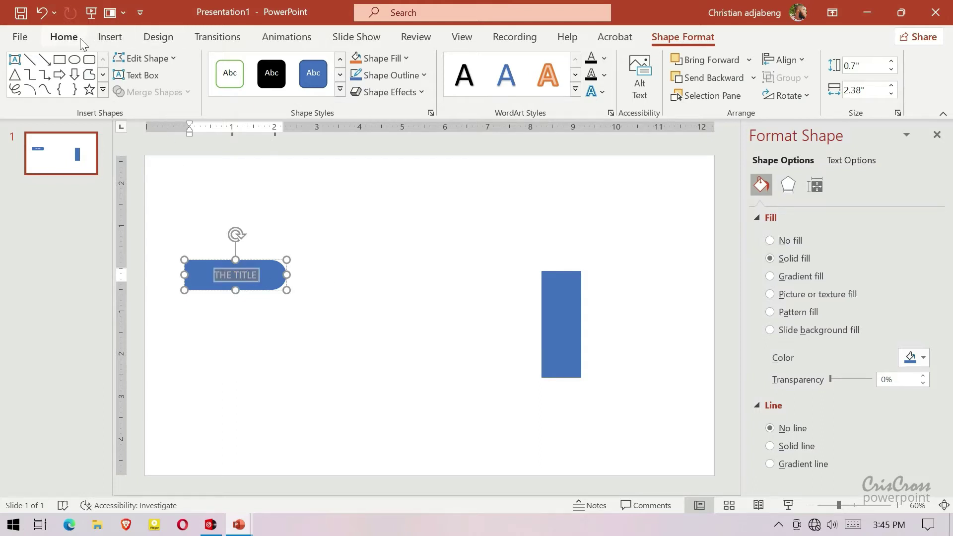
click(73, 41)
click(188, 94)
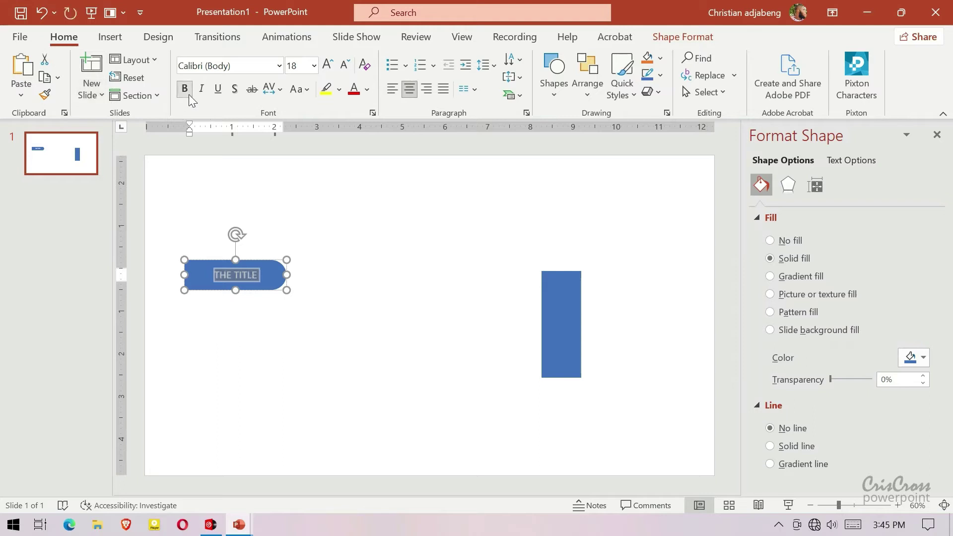
click(327, 67)
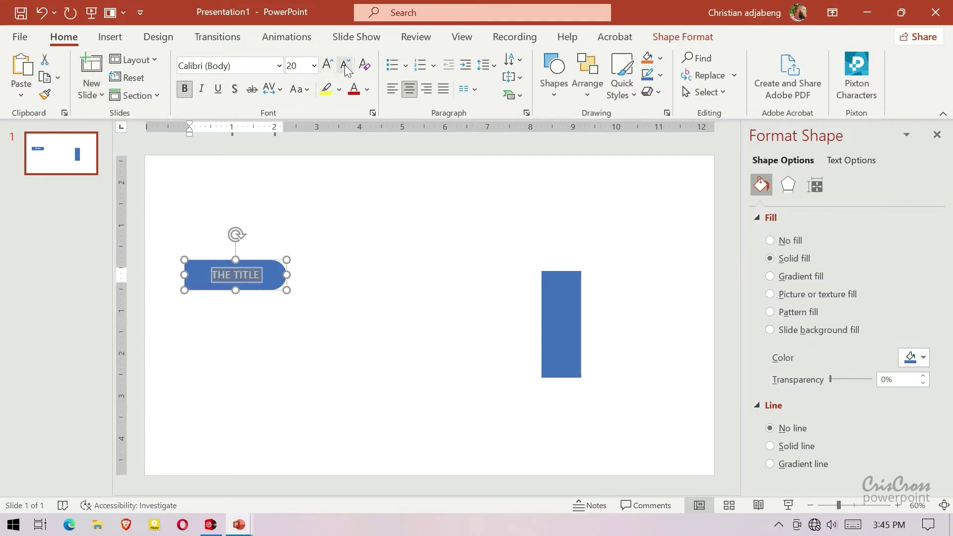
click(344, 65)
click(350, 225)
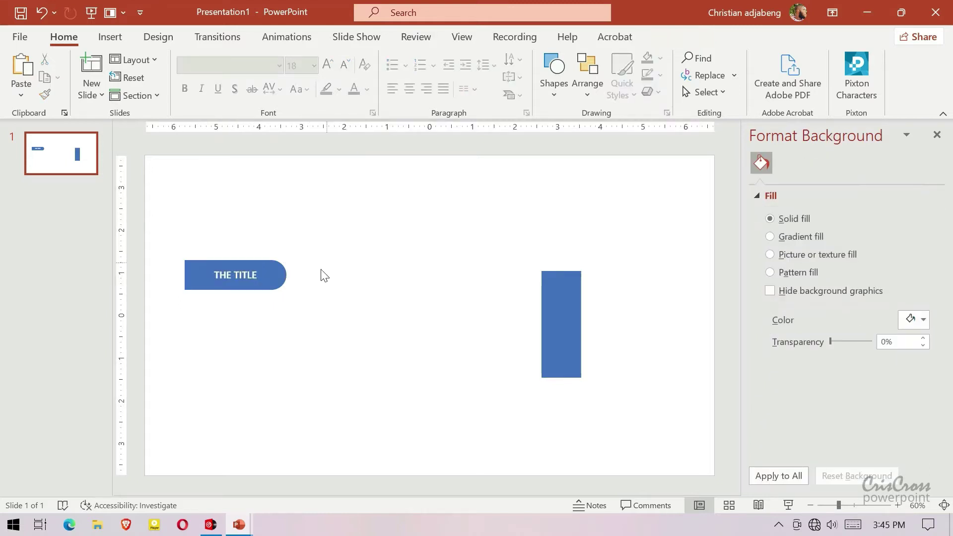
click(109, 37)
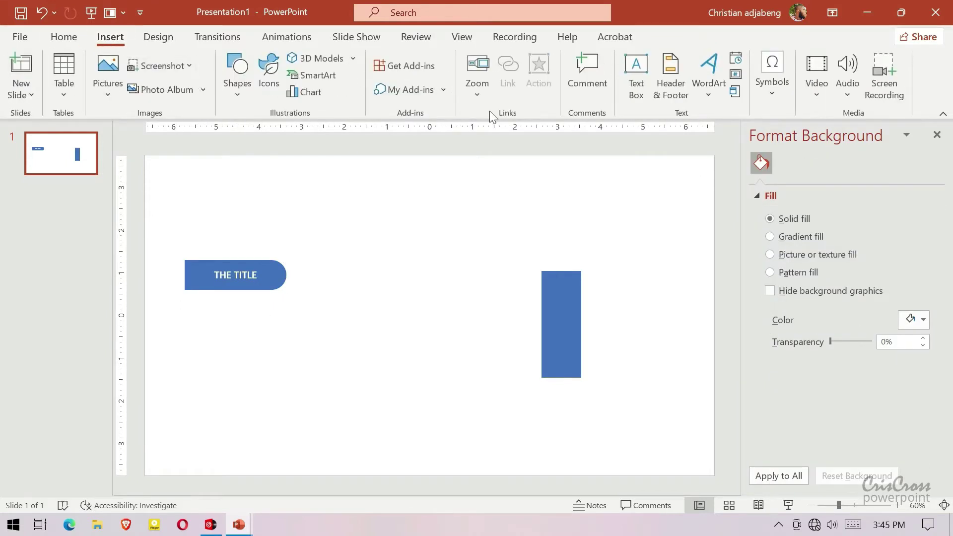
- Draw a text box below the tab and fill it with lorem ipsum using =lorem()
click(634, 70)
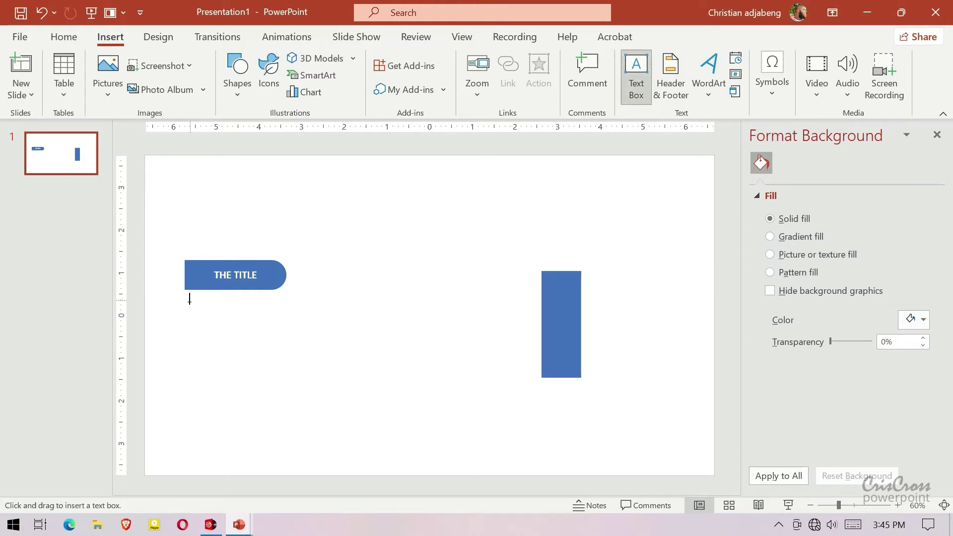
drag(190, 300, 283, 414)
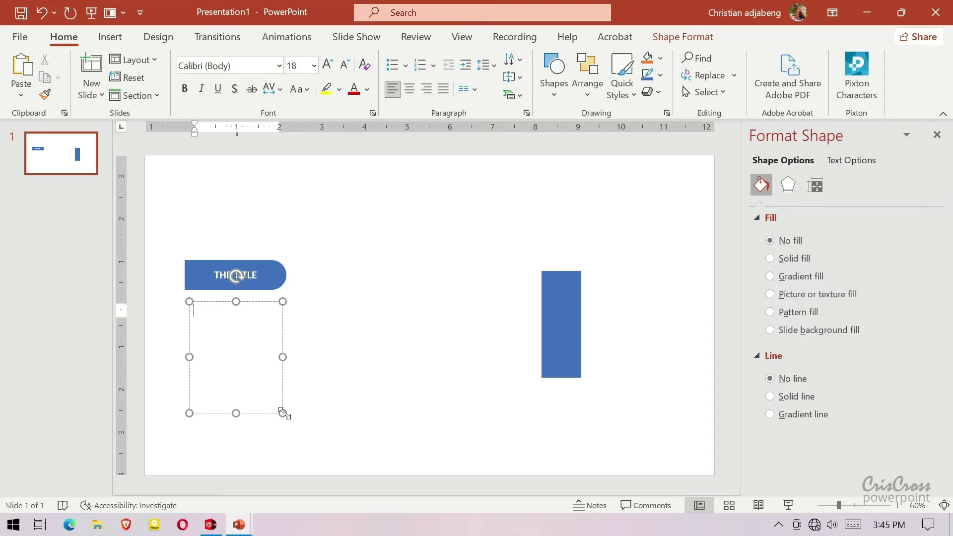
text(=lorem)
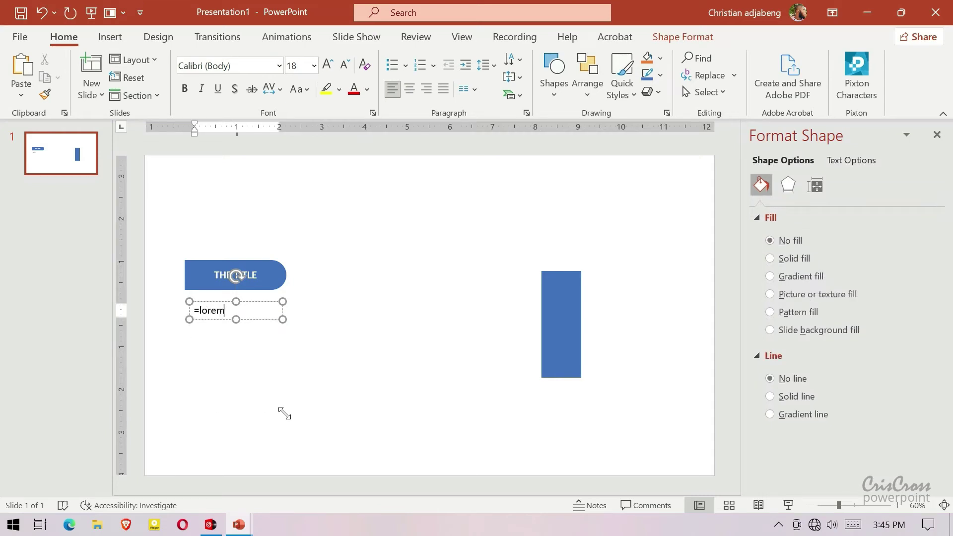
text(())
key(Return)
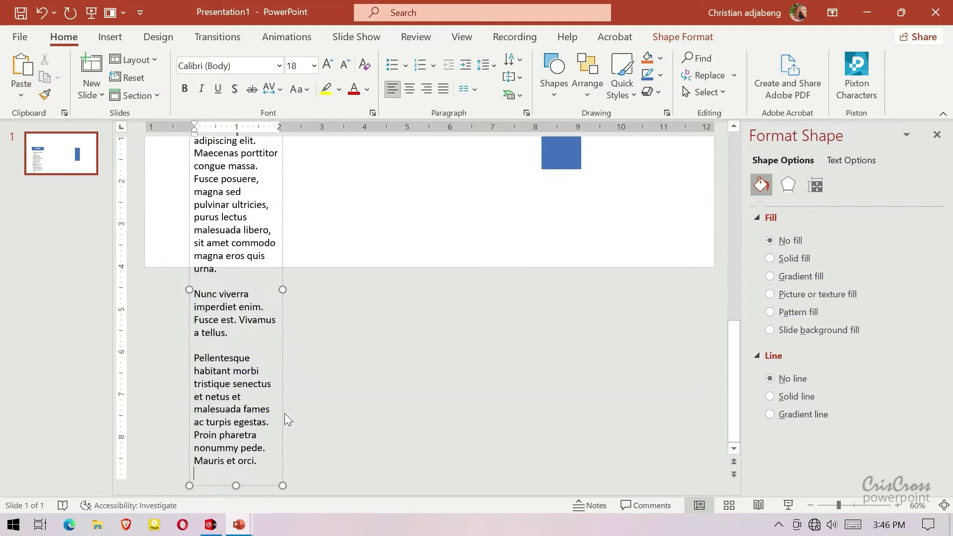
- Delete the last two lorem paragraphs, shrink the text to 14 pt, and align the box under the tab
drag(205, 470, 195, 287)
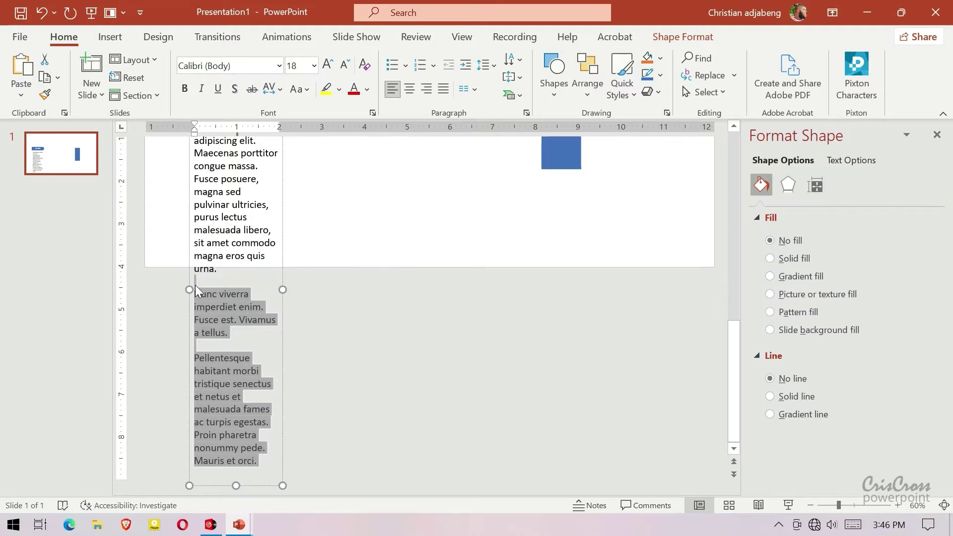
key(Delete)
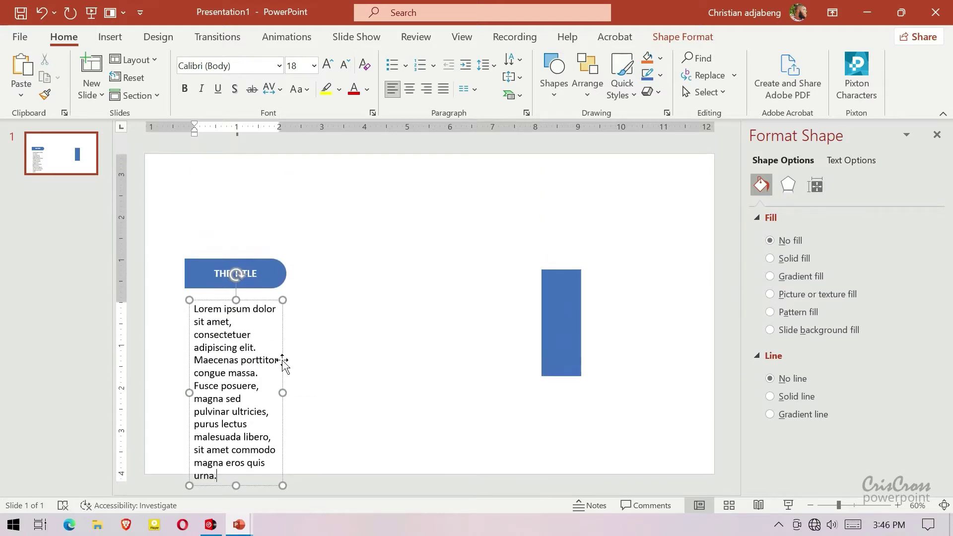
click(283, 370)
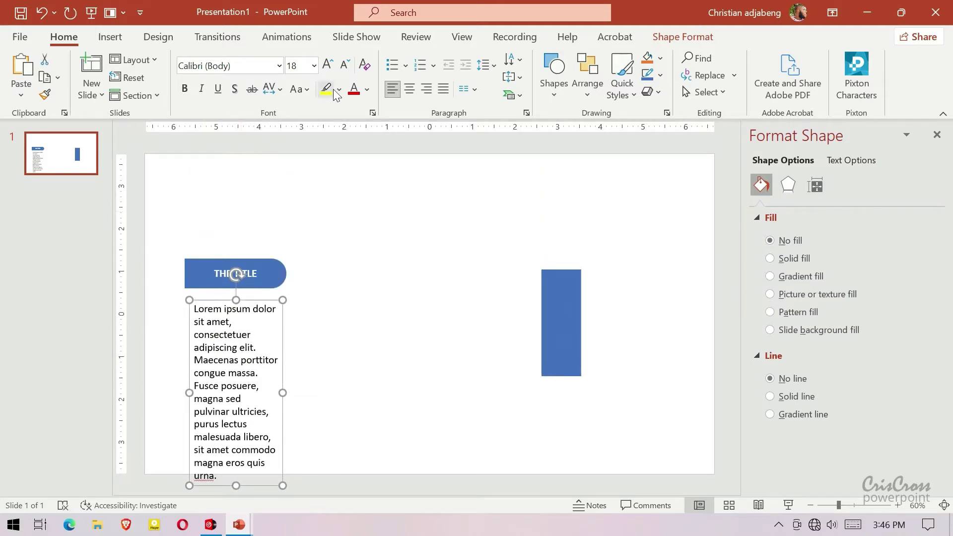
click(345, 65)
click(345, 65)
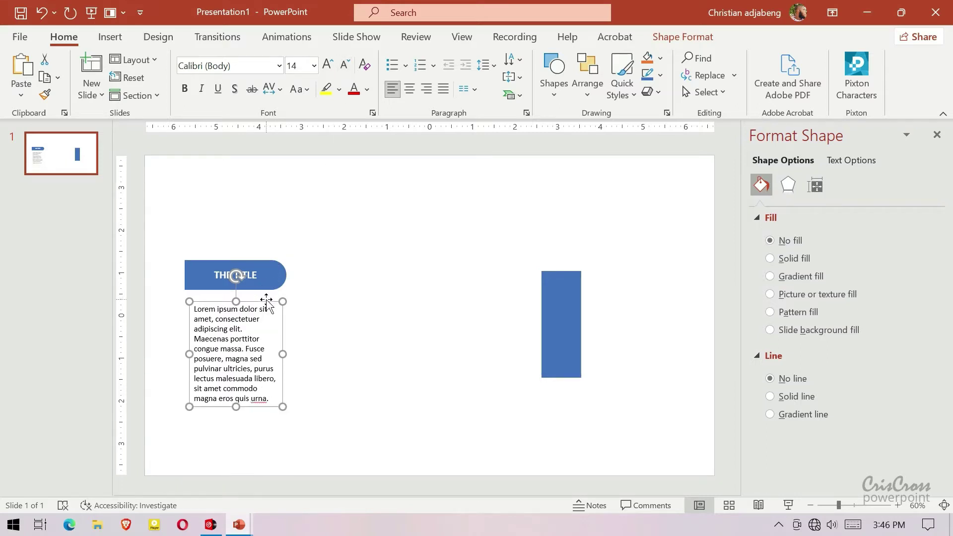
drag(267, 300, 258, 308)
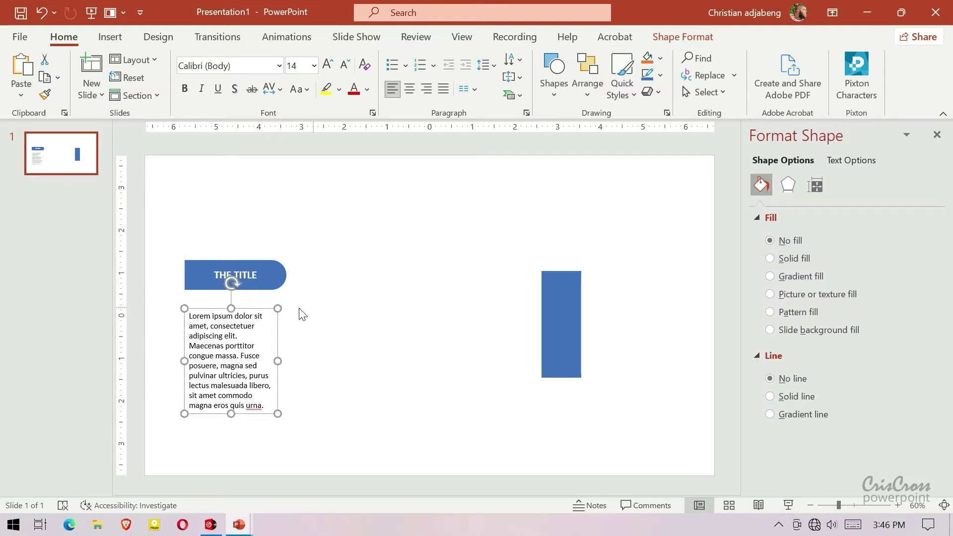
drag(258, 308, 257, 298)
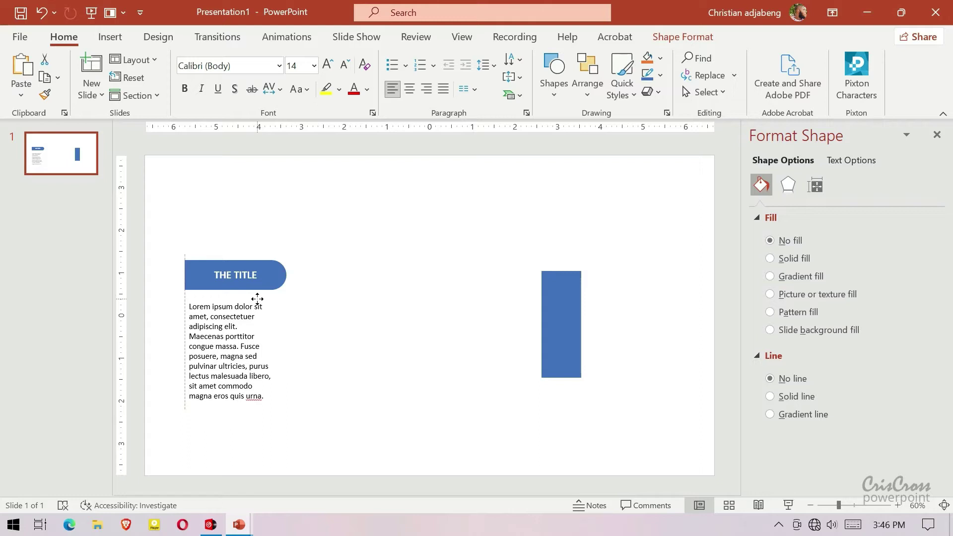
- Move the blue rectangle to the slide's top-left corner and stretch it down to the slide's bottom edge
click(560, 318)
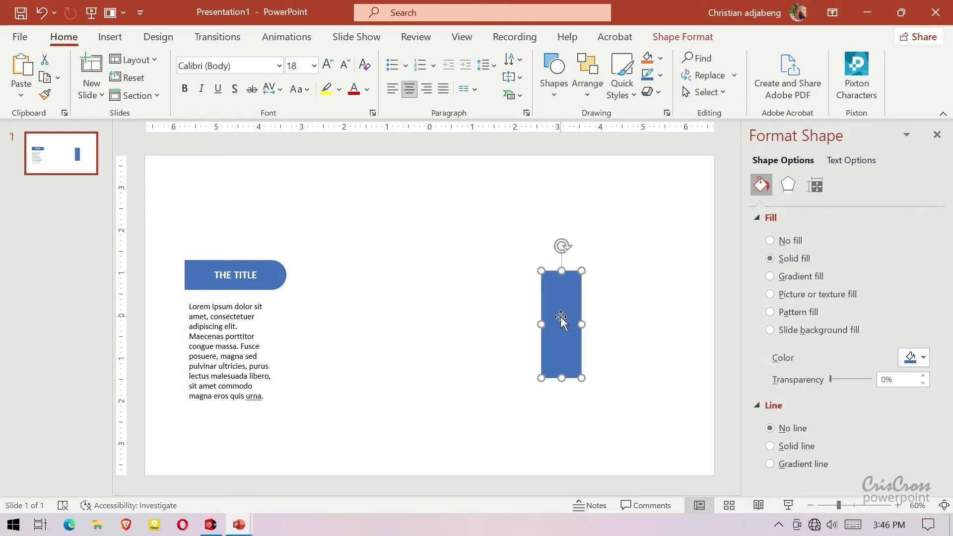
mouse_move(561, 321)
mouse_down()
mouse_move(155, 213)
mouse_move(163, 214)
mouse_up()
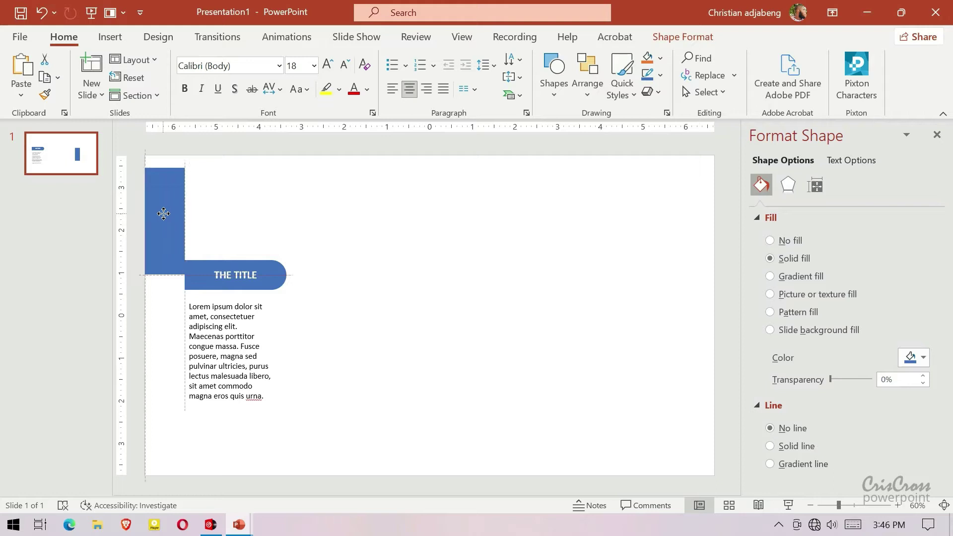
drag(165, 200, 165, 201)
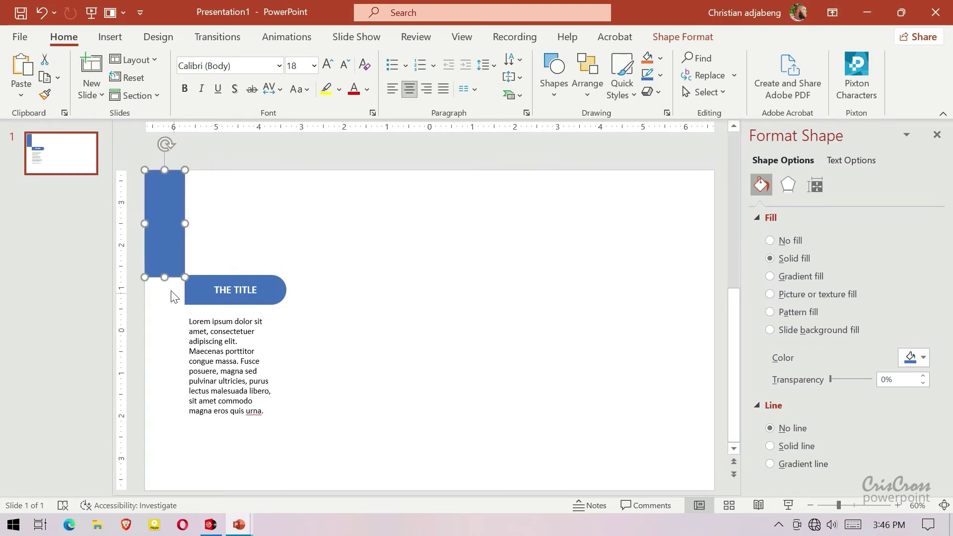
drag(165, 277, 166, 475)
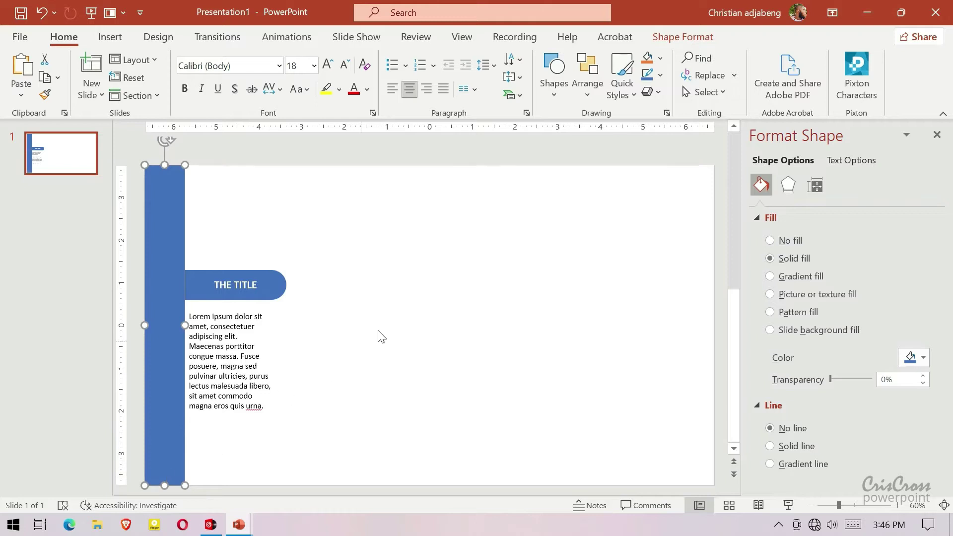
click(566, 309)
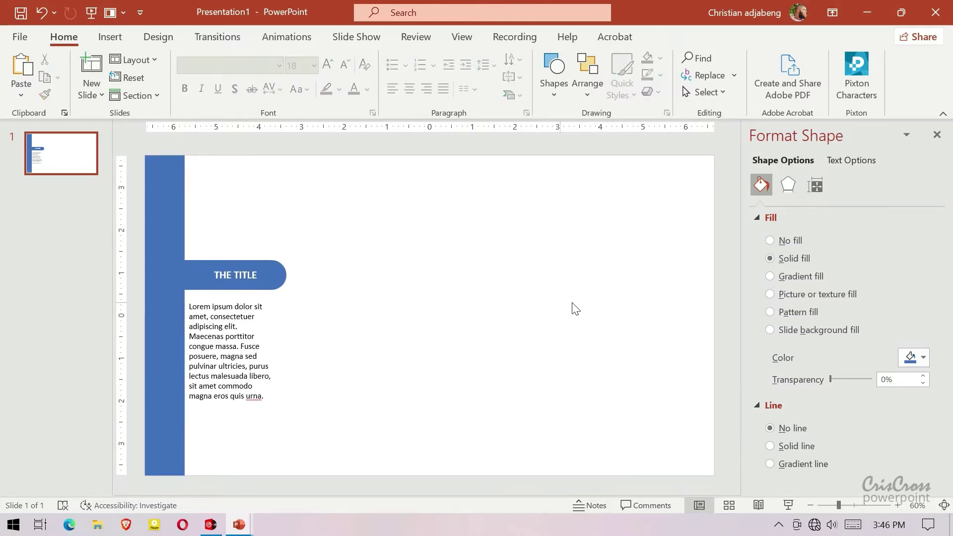
click(144, 243)
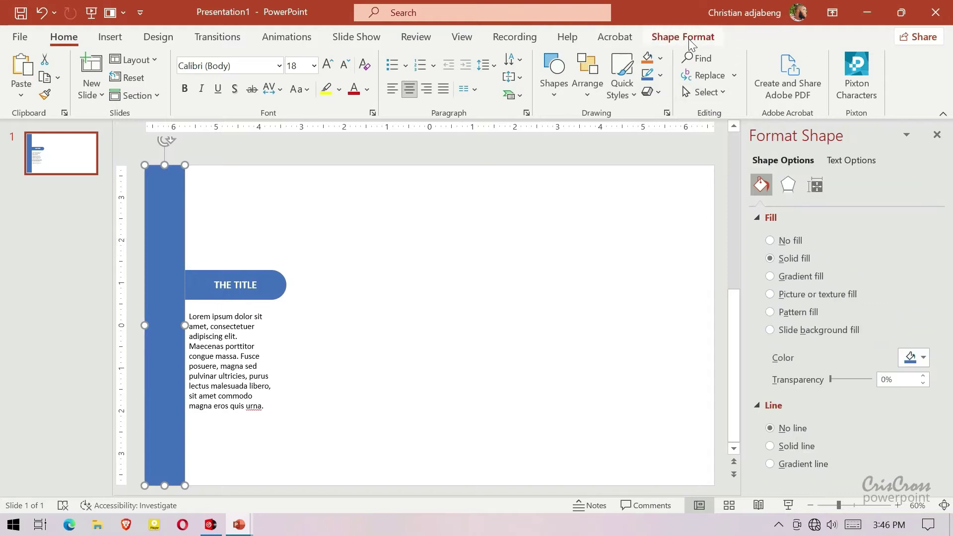
- Rename the full-height left bar 'COVER LEFT' in the Selection Pane, then paste a new rectangle
click(684, 37)
click(737, 100)
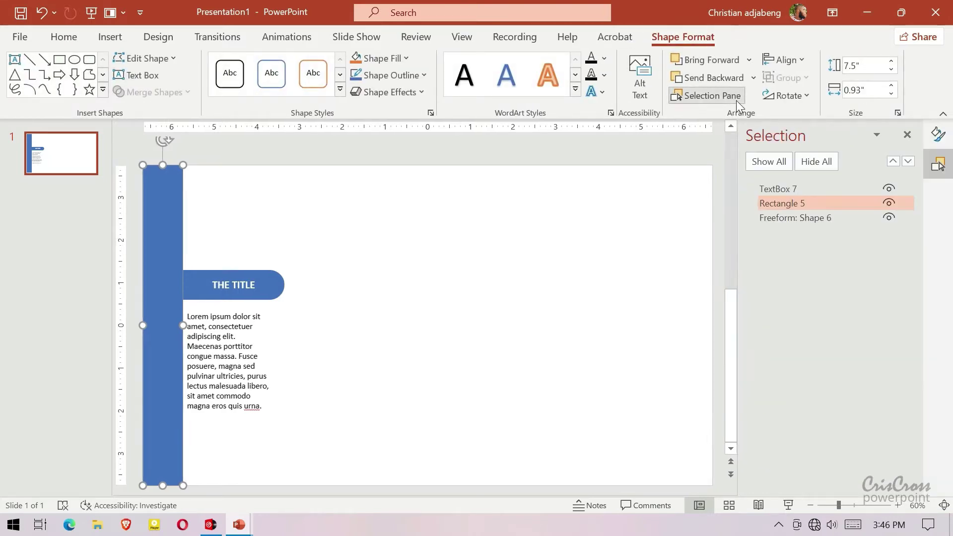
double_click(801, 201)
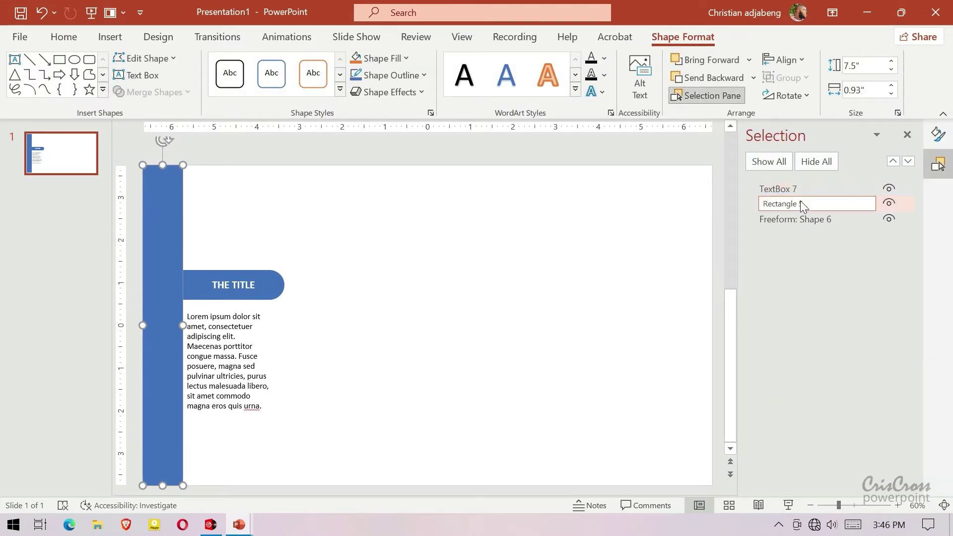
triple_click(801, 202)
text(COVER LE)
text(FT)
key(Return)
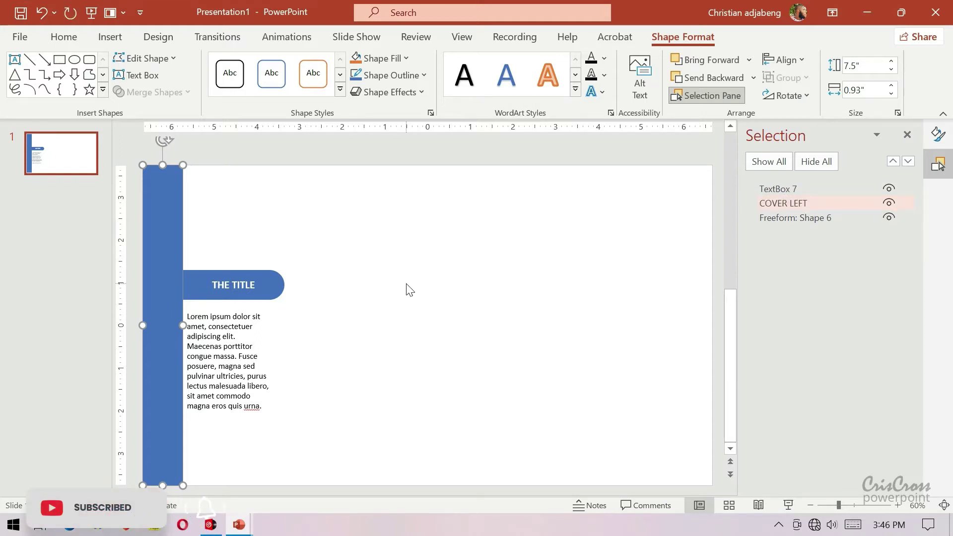
click(396, 300)
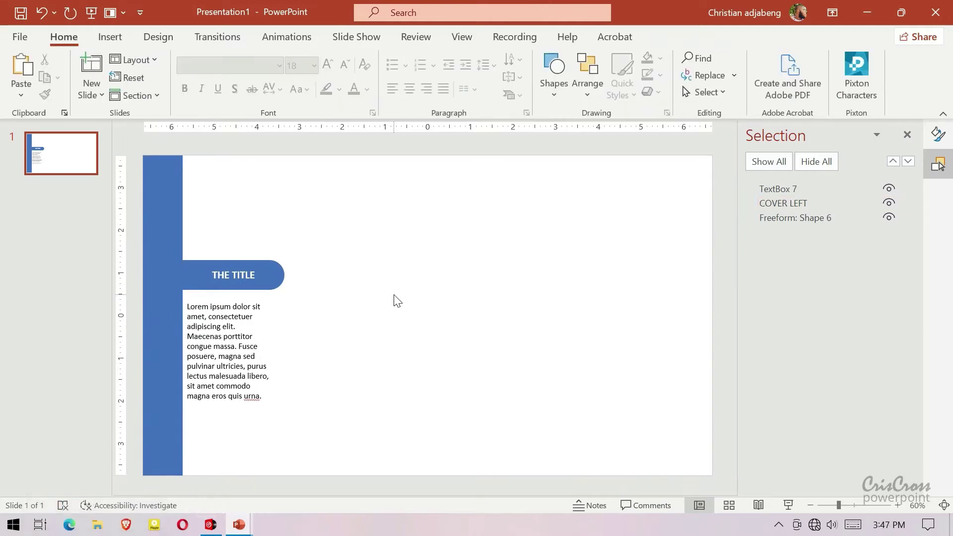
key(ctrl+v)
- Fill the pasted rectangle light blue at 28% transparency and move it over the card
mouse_move(163, 297)
mouse_down()
mouse_move(378, 318)
mouse_move(382, 304)
mouse_up()
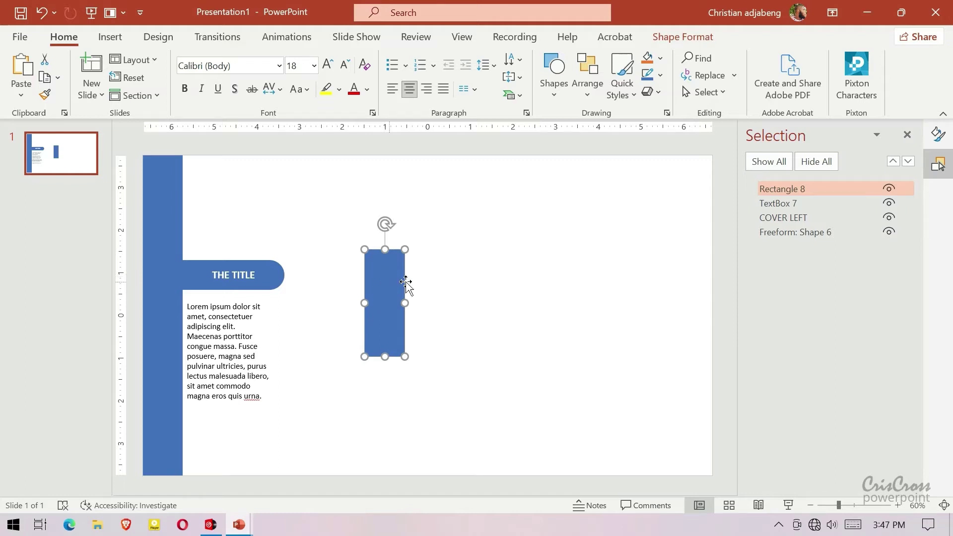
click(939, 134)
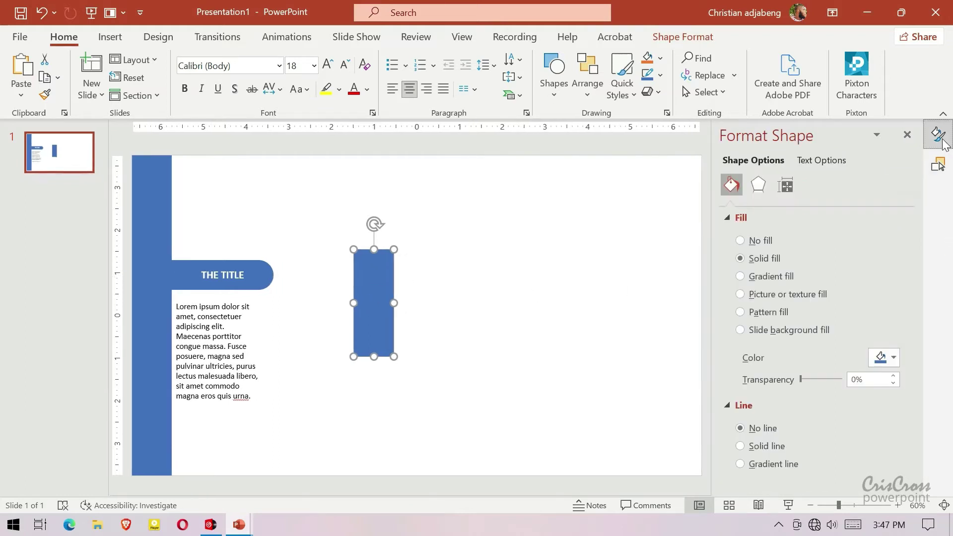
click(893, 358)
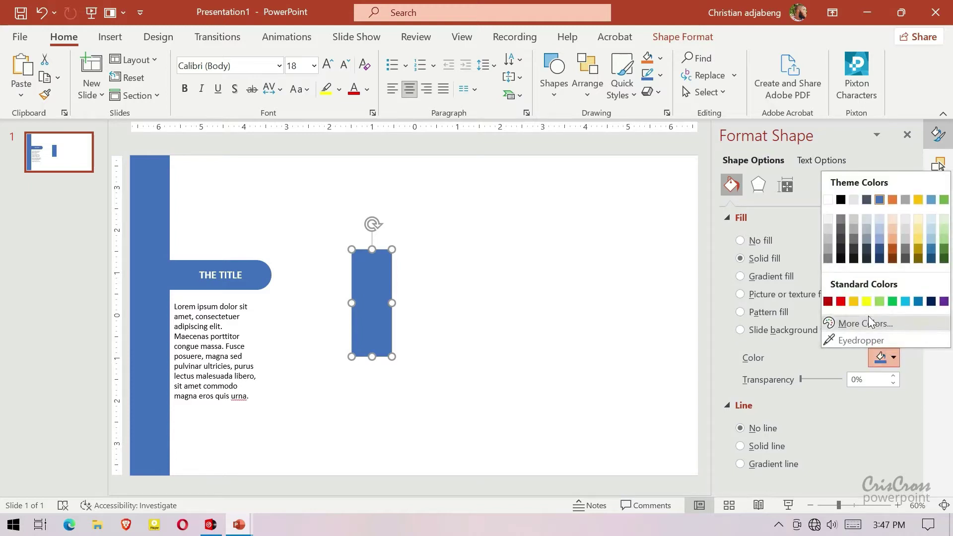
click(905, 301)
drag(364, 313, 175, 318)
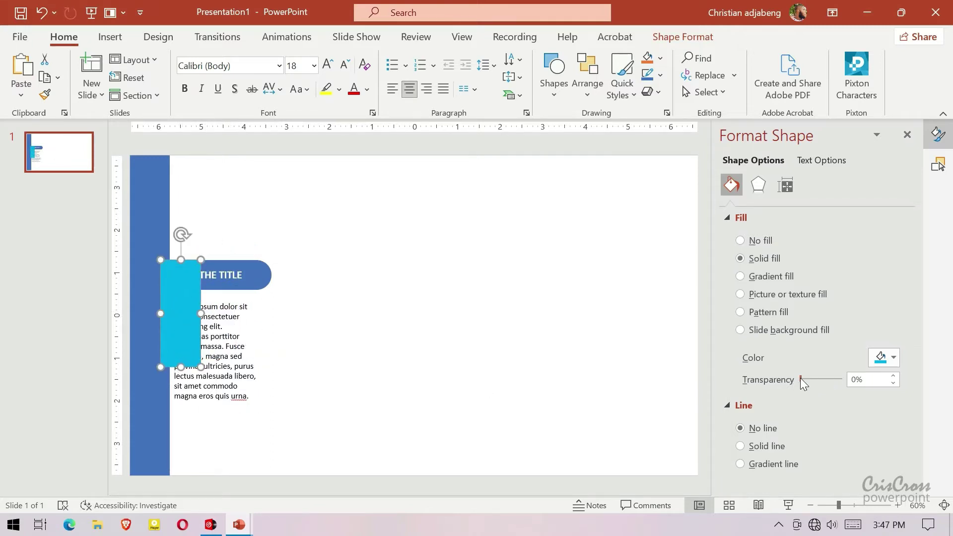
drag(800, 379, 812, 379)
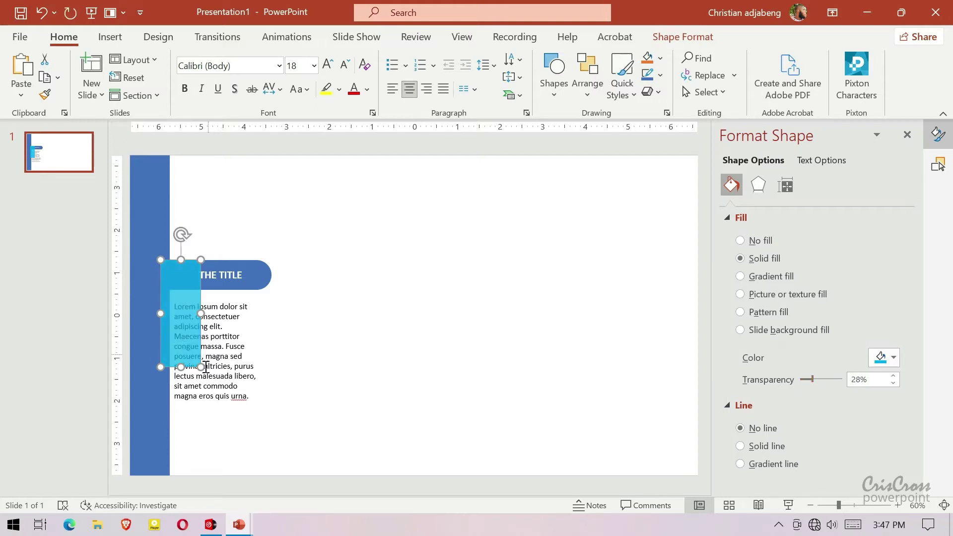
- Resize the cyan rectangle to cover the title tab and lorem text block
drag(180, 367, 179, 405)
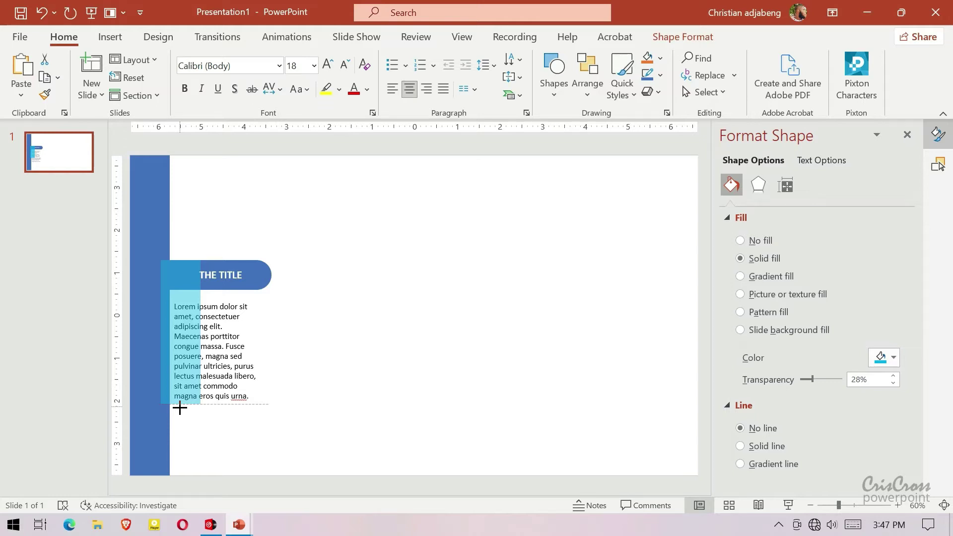
drag(180, 408, 180, 405)
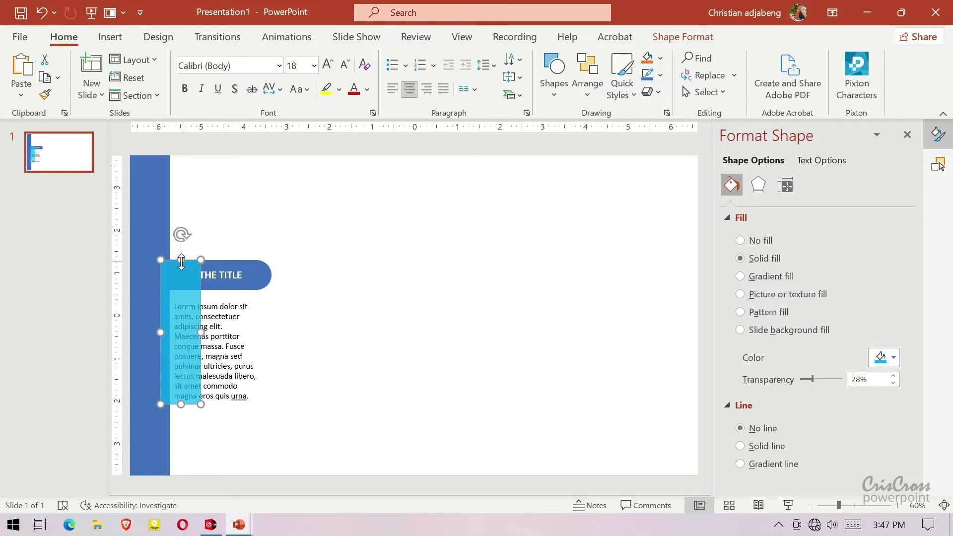
drag(181, 262, 183, 254)
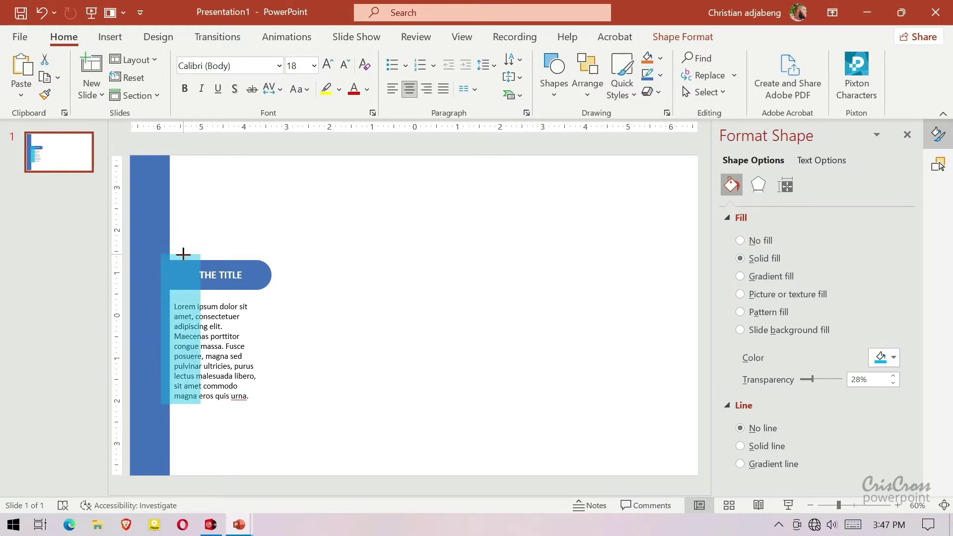
drag(201, 329, 259, 347)
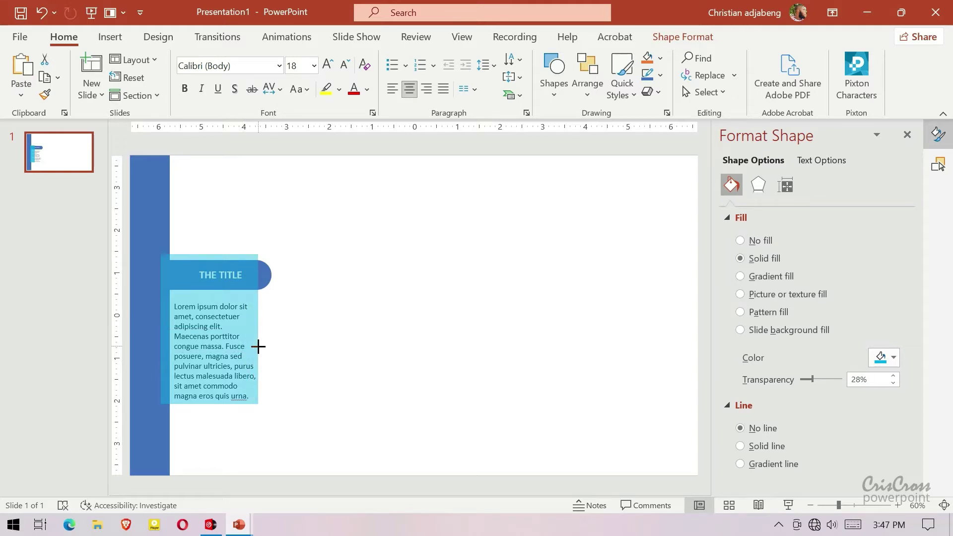
drag(258, 347, 254, 348)
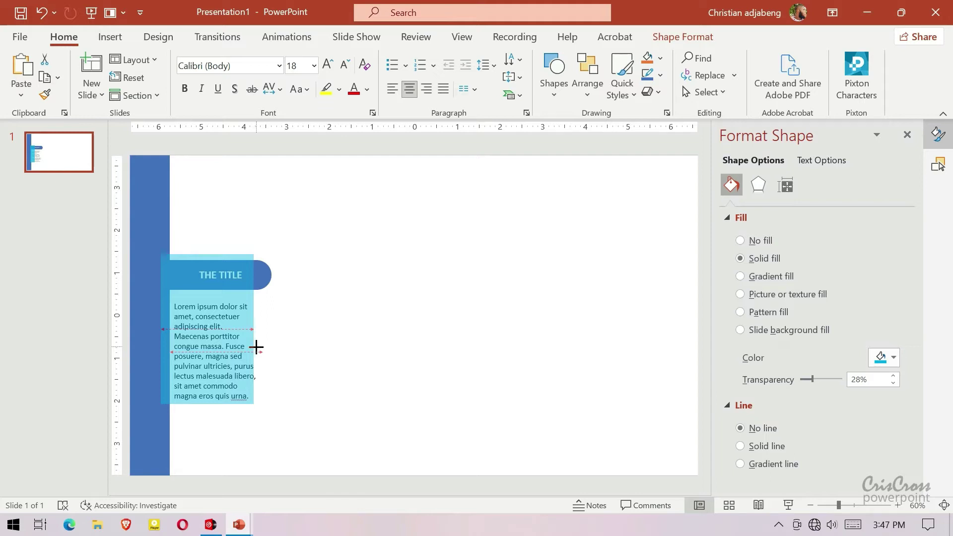
drag(256, 347, 258, 326)
click(299, 386)
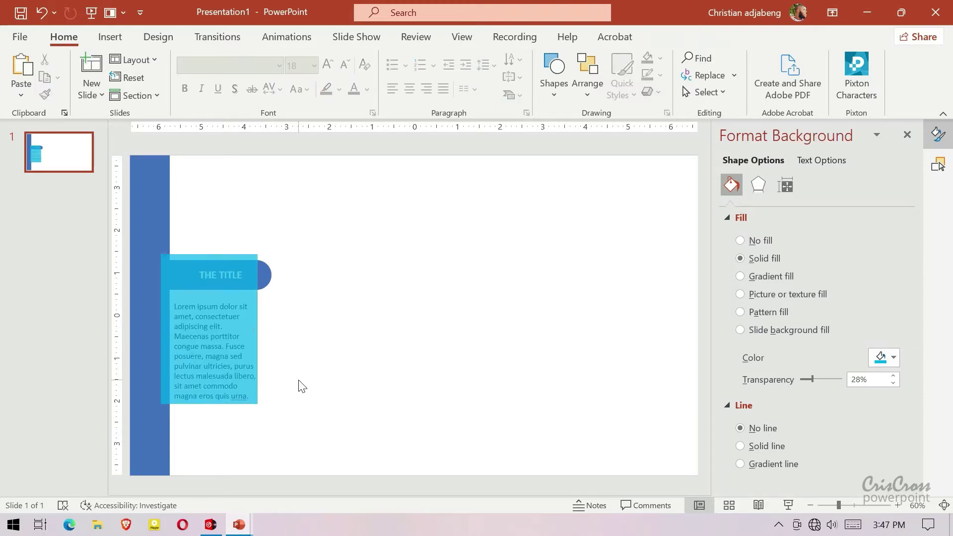
- Nudge the cyan cover rectangle slightly down and set its transparency to 0%
click(210, 299)
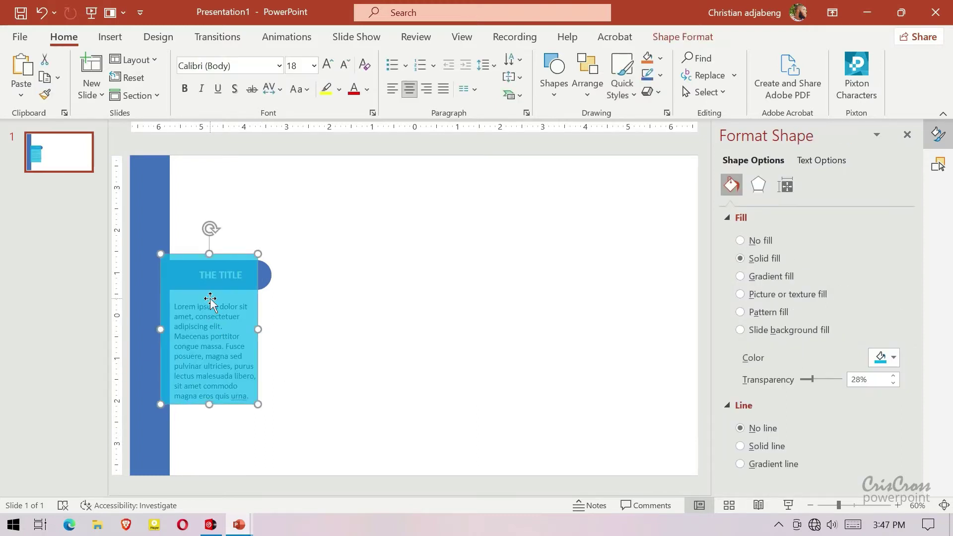
drag(211, 299, 211, 306)
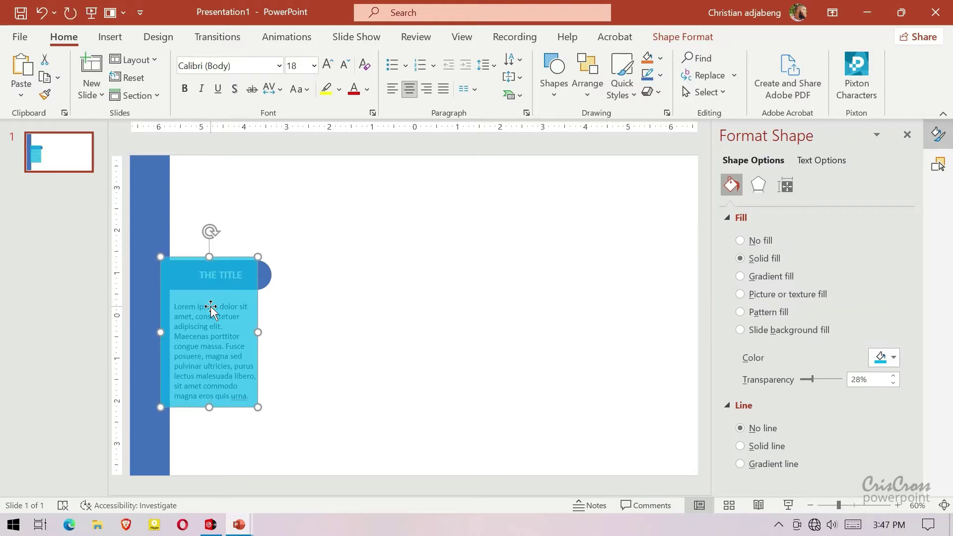
drag(811, 380, 792, 380)
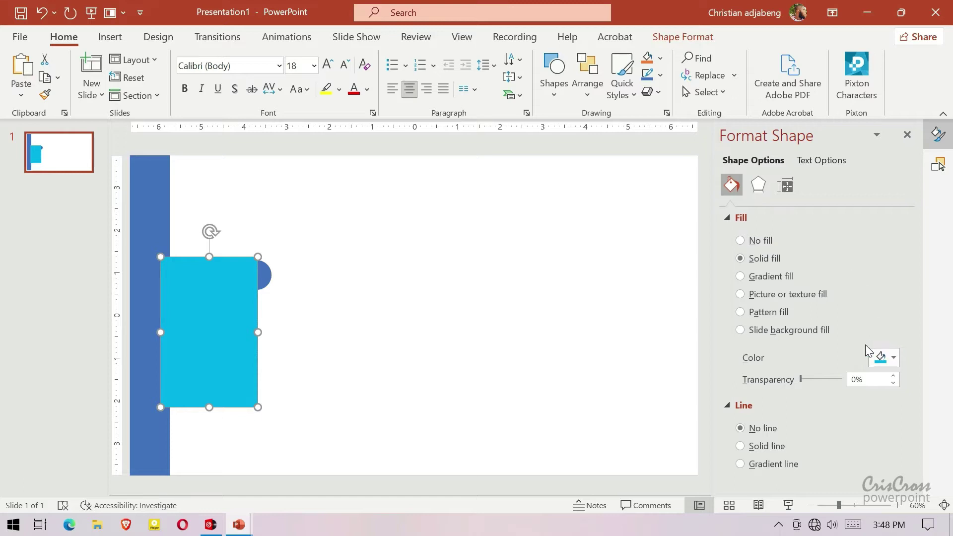
click(881, 358)
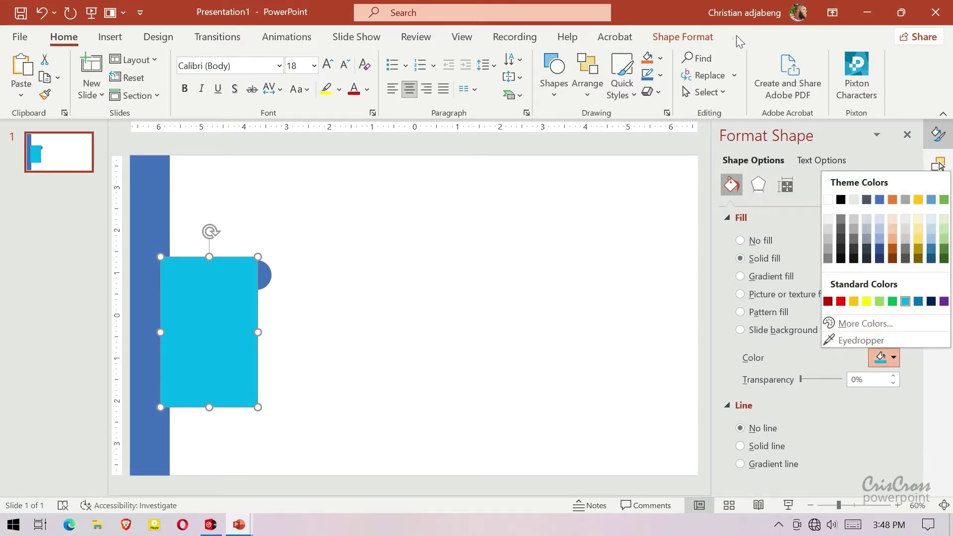
click(704, 44)
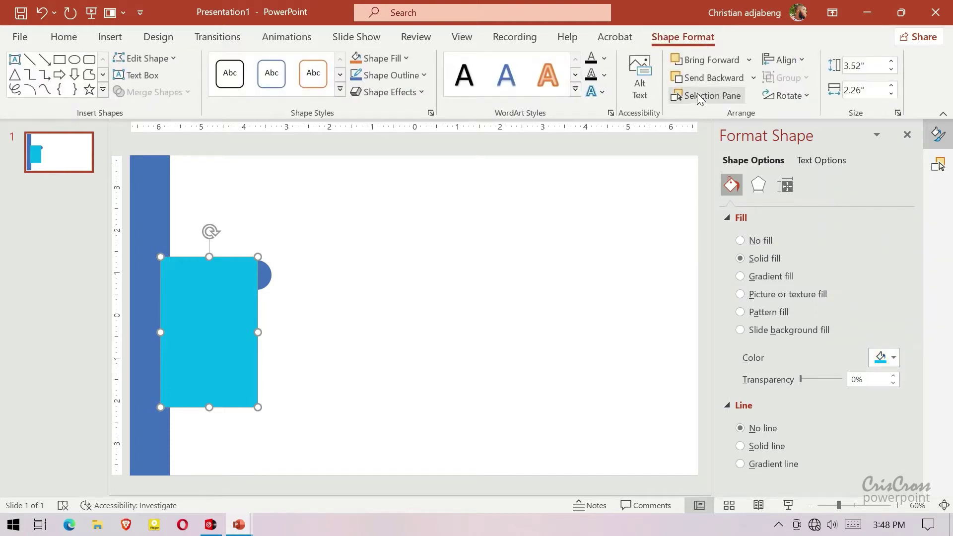
- Rename Rectangle 8 to 'COVER UNDER' in the Selection Pane and reselect it on the slide
click(708, 95)
click(798, 191)
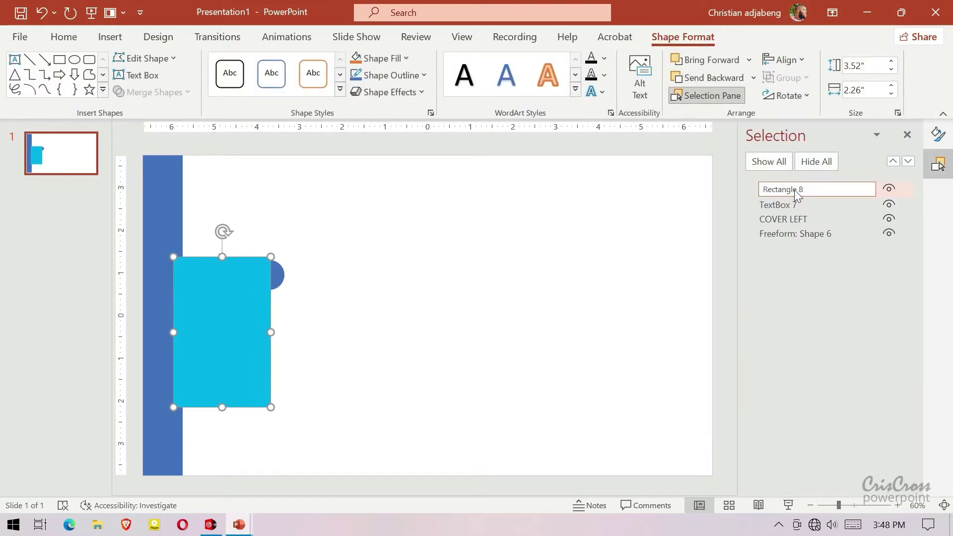
key(ctrl+a)
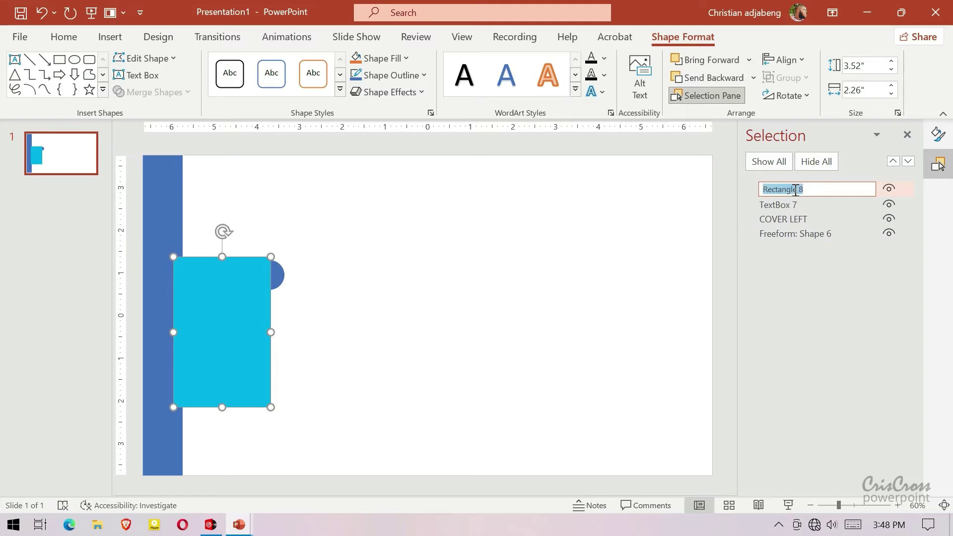
text(COVER UNDER)
key(Return)
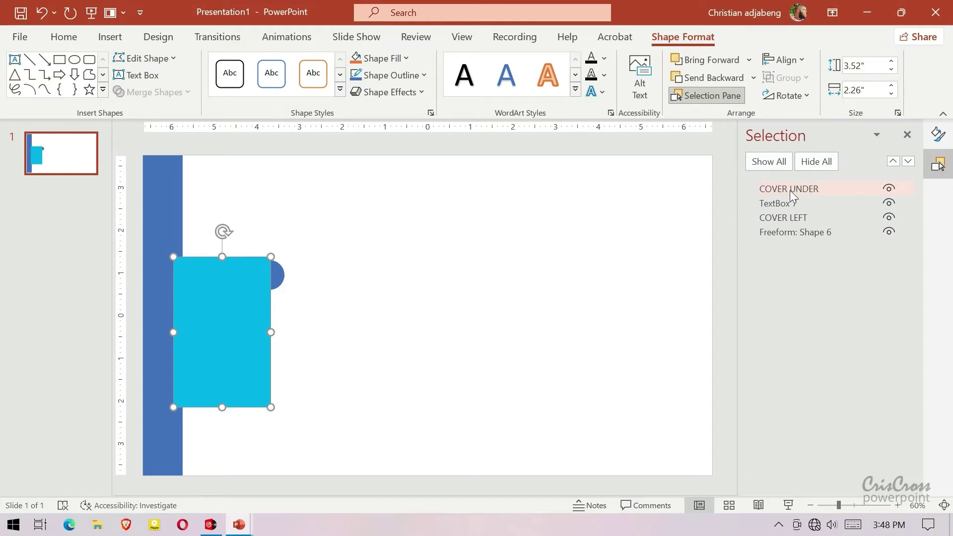
click(770, 219)
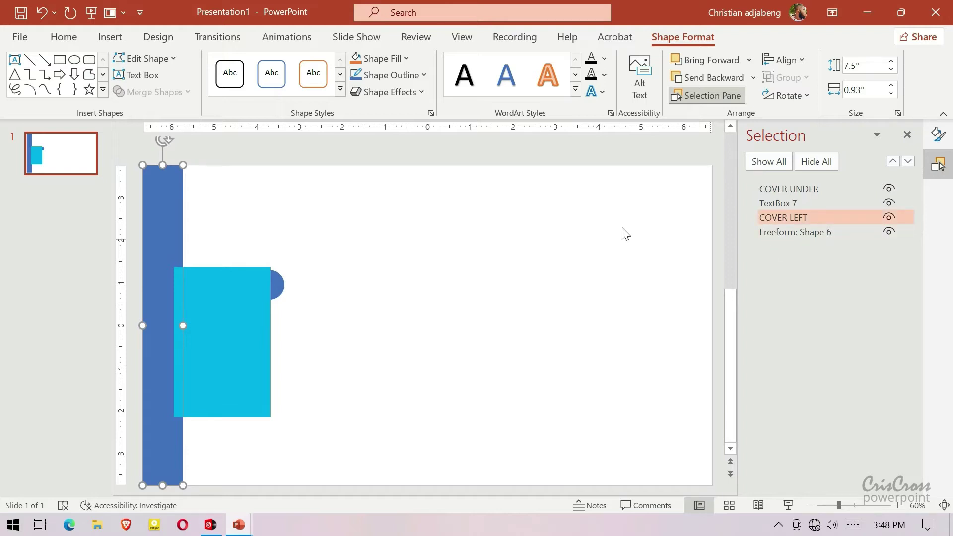
click(247, 309)
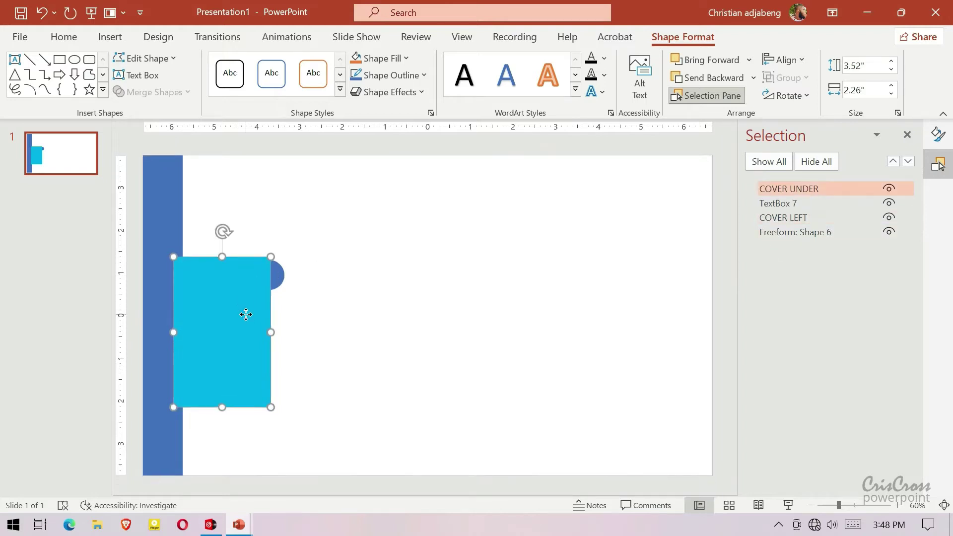
- Make two copies of COVER UNDER and place them to the right of the card
key(ctrl+d)
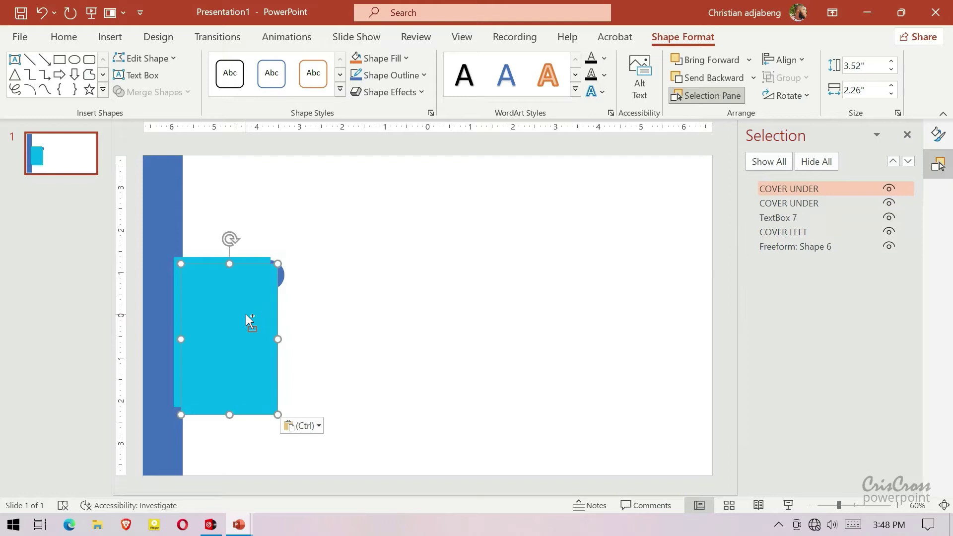
drag(246, 315, 431, 319)
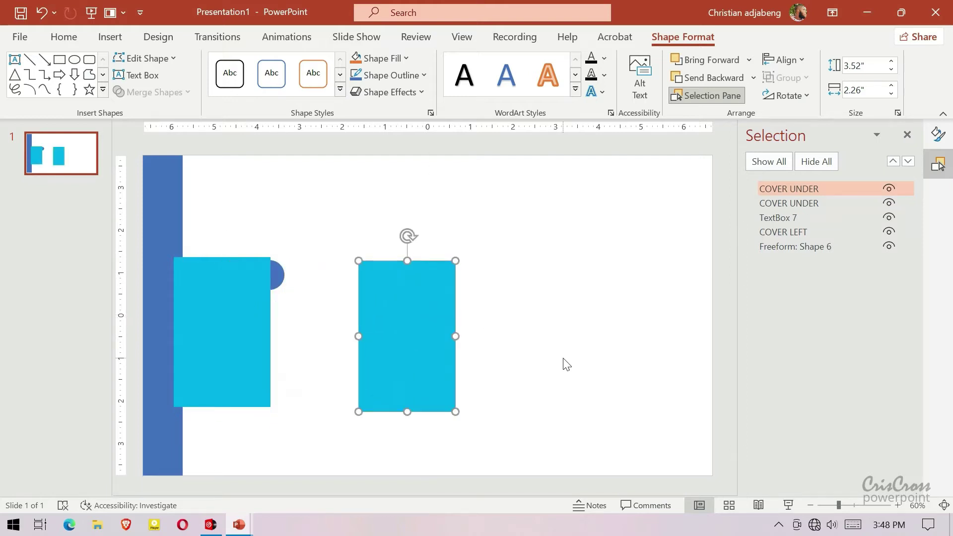
key(ctrl+d)
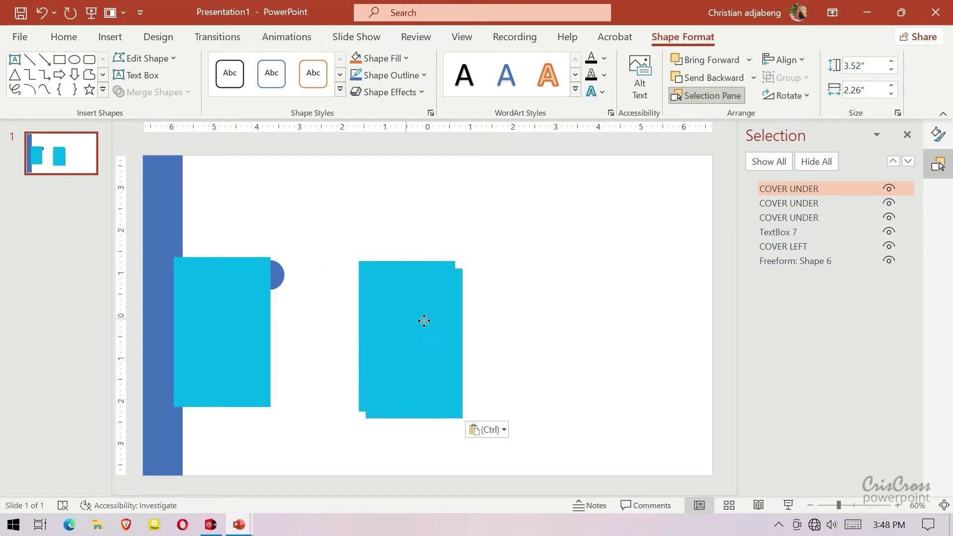
drag(424, 319, 552, 295)
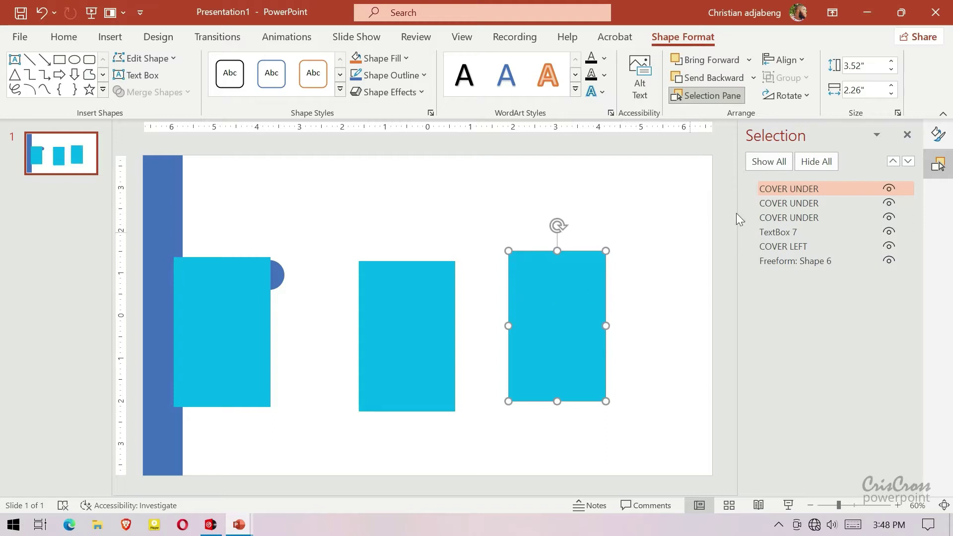
- Rename the top copy 'PIN UP' and the middle copy 'PIN DOWN'
double_click(768, 191)
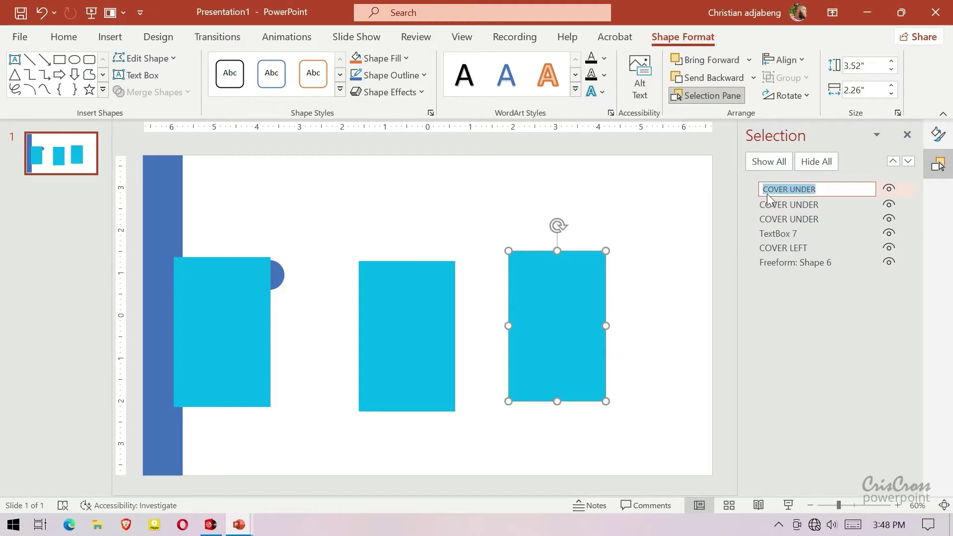
text(PIN UP)
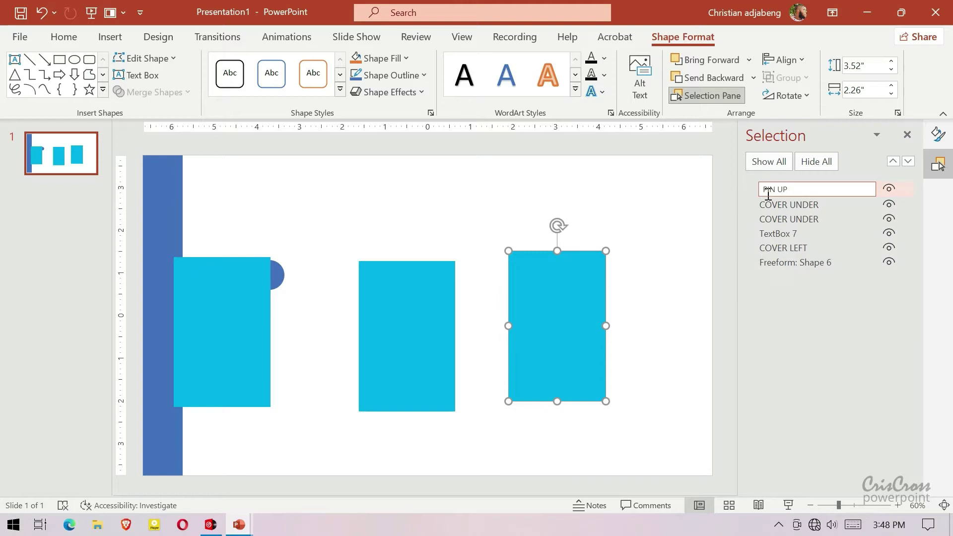
key(Return)
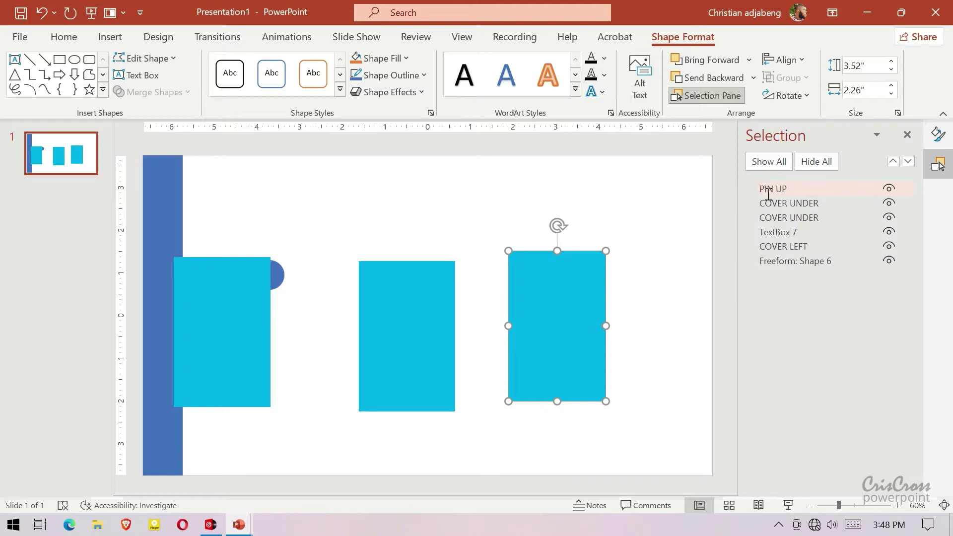
click(442, 325)
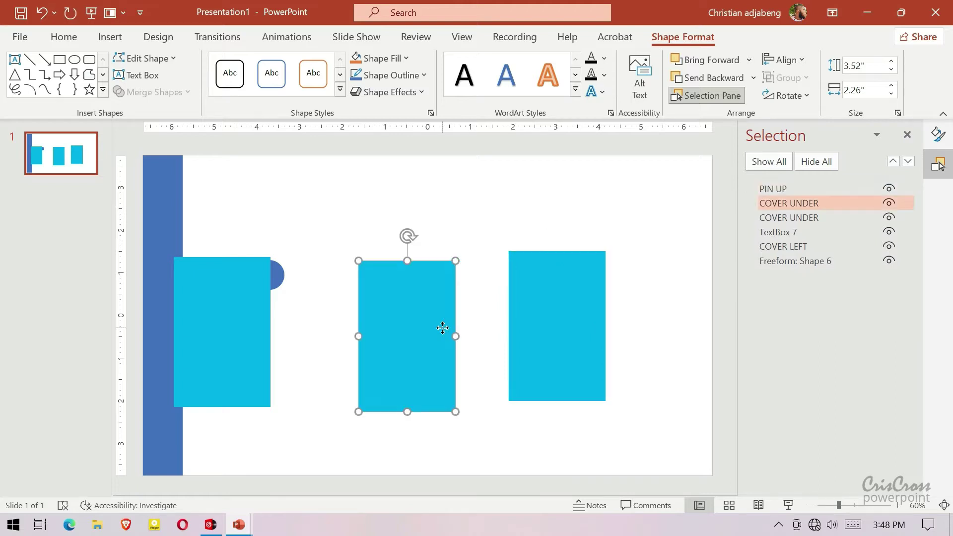
click(795, 203)
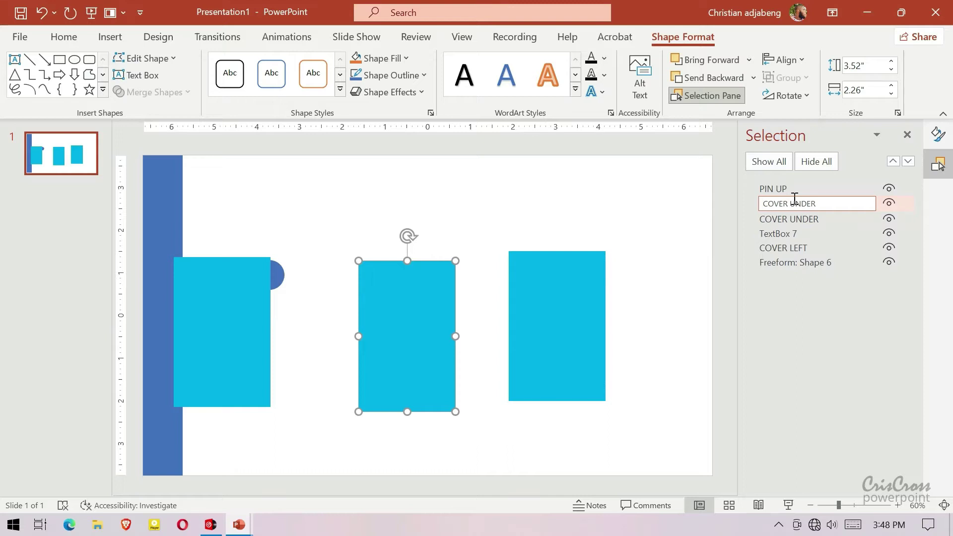
text(PIN DOWN)
key(Return)
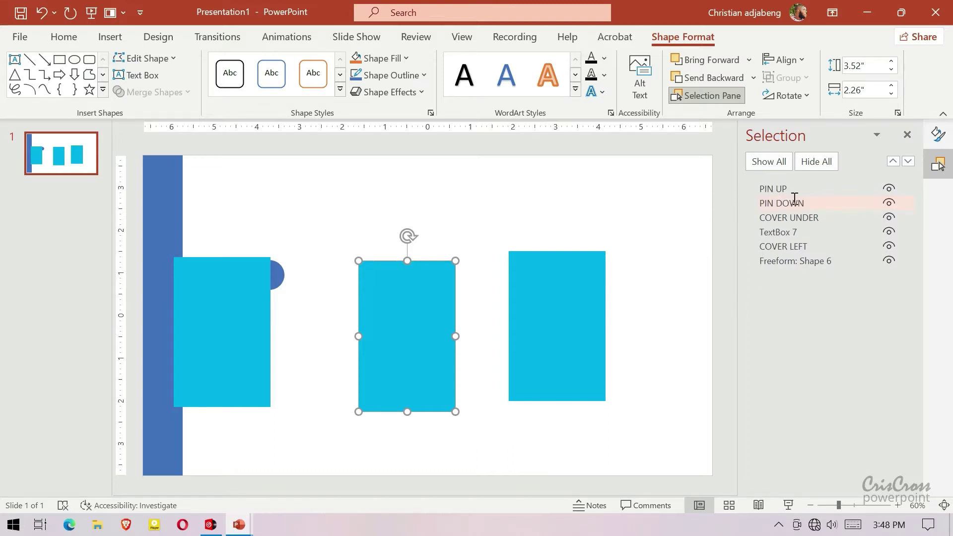
- Zoom out and park PIN DOWN off the slide's lower left and PIN UP off its upper right
click(811, 503)
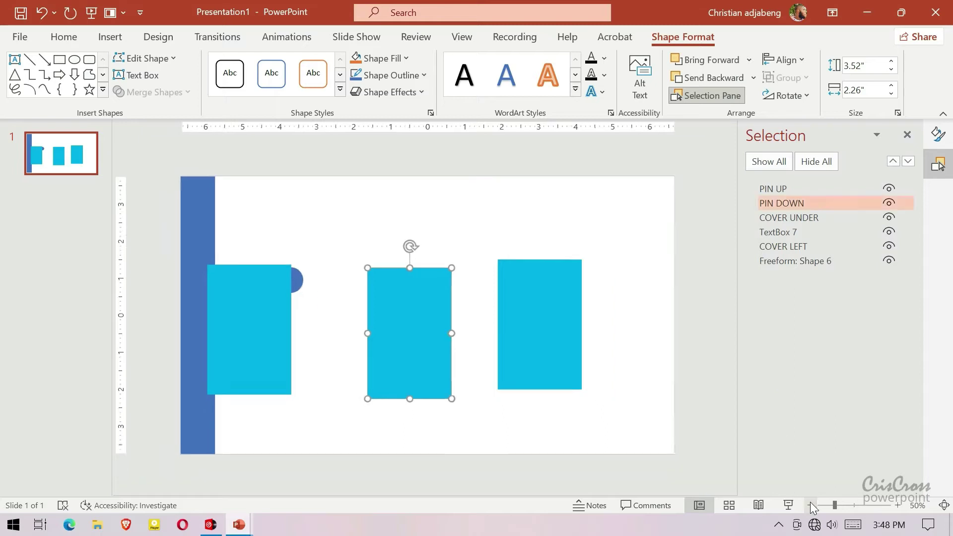
click(812, 503)
click(811, 503)
click(812, 503)
click(811, 503)
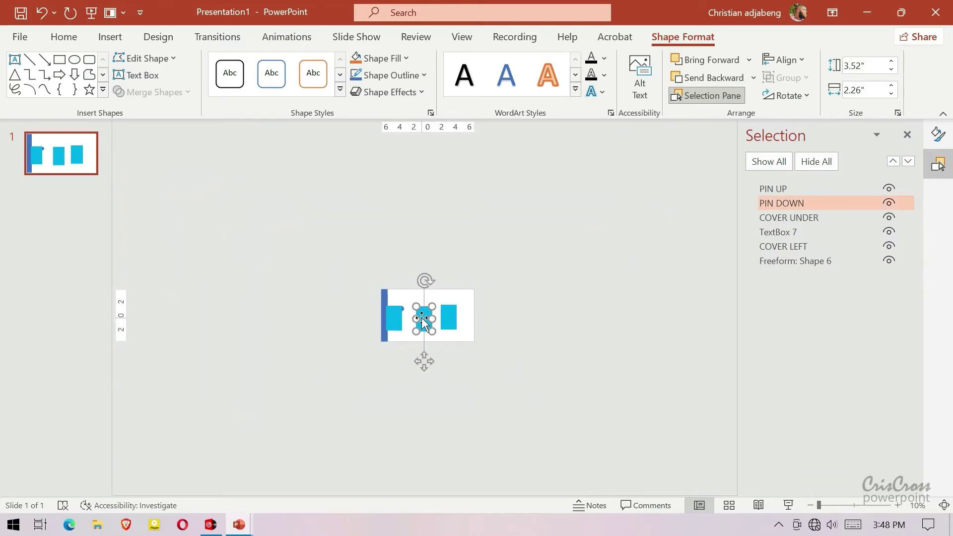
drag(428, 318, 138, 475)
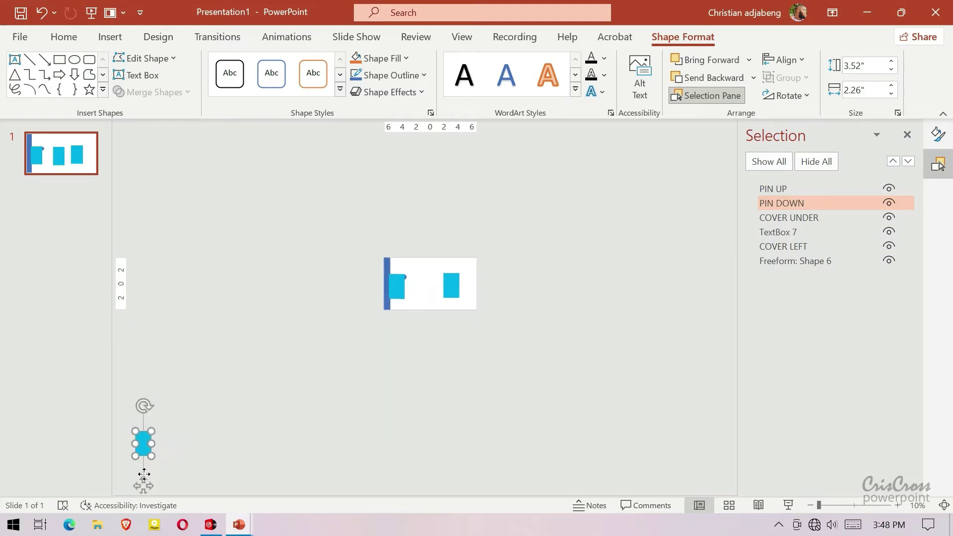
mouse_move(450, 313)
mouse_down()
mouse_move(648, 213)
mouse_move(725, 155)
mouse_up()
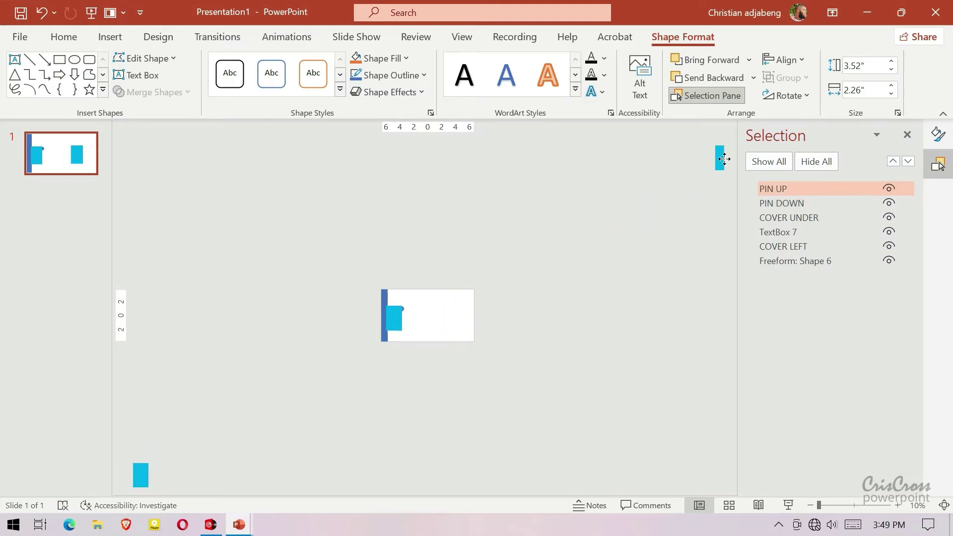
key(Escape)
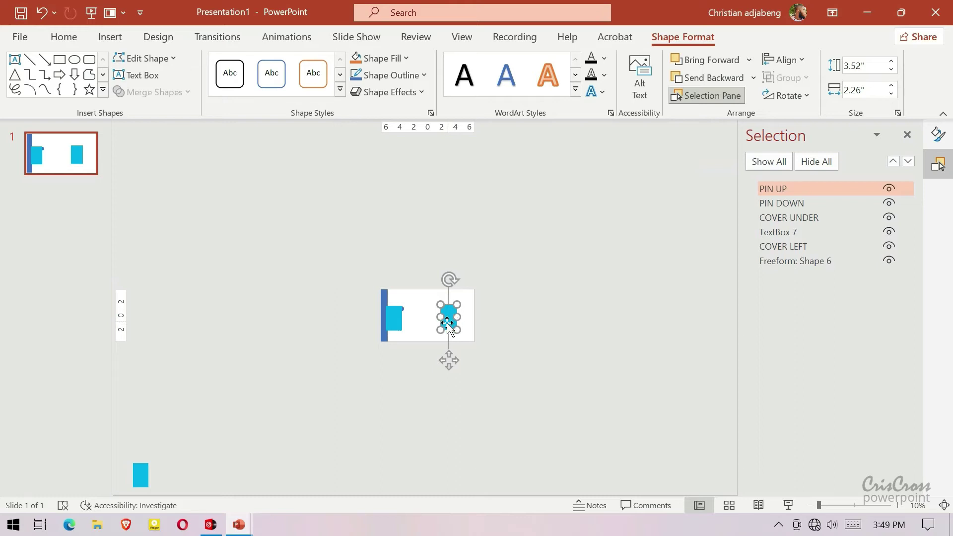
drag(448, 328, 712, 154)
- Send PIN UP and PIN DOWN together to the bottom of the stacking order
ctrl+click(767, 203)
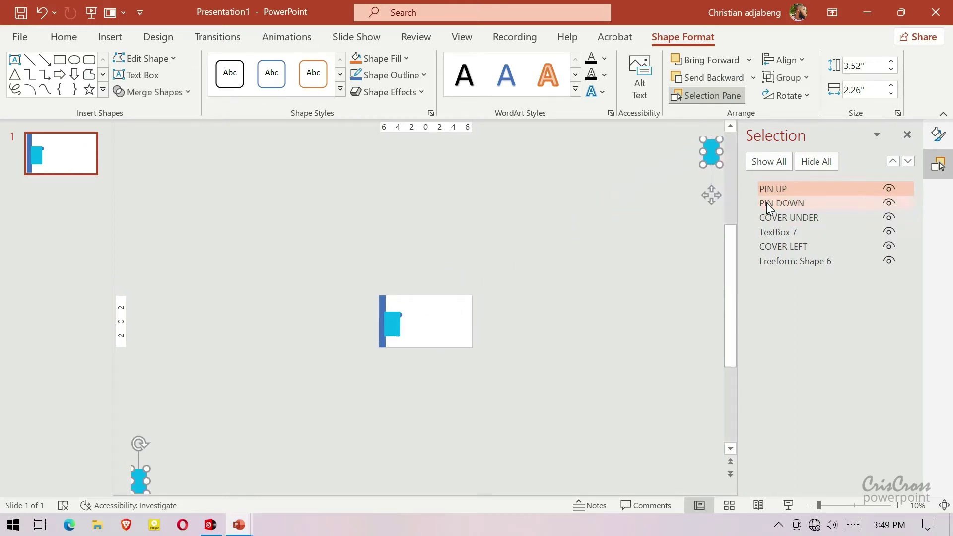
drag(778, 187, 777, 265)
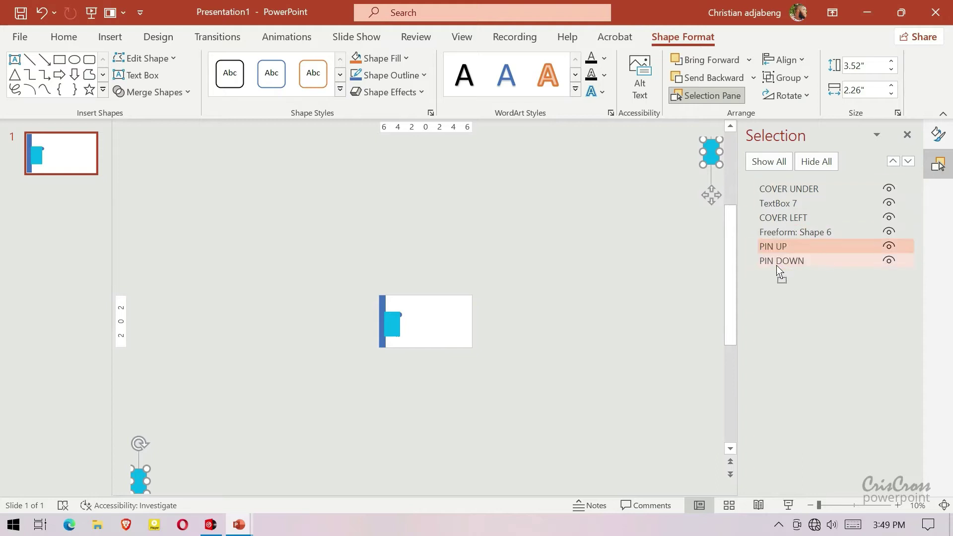
click(595, 308)
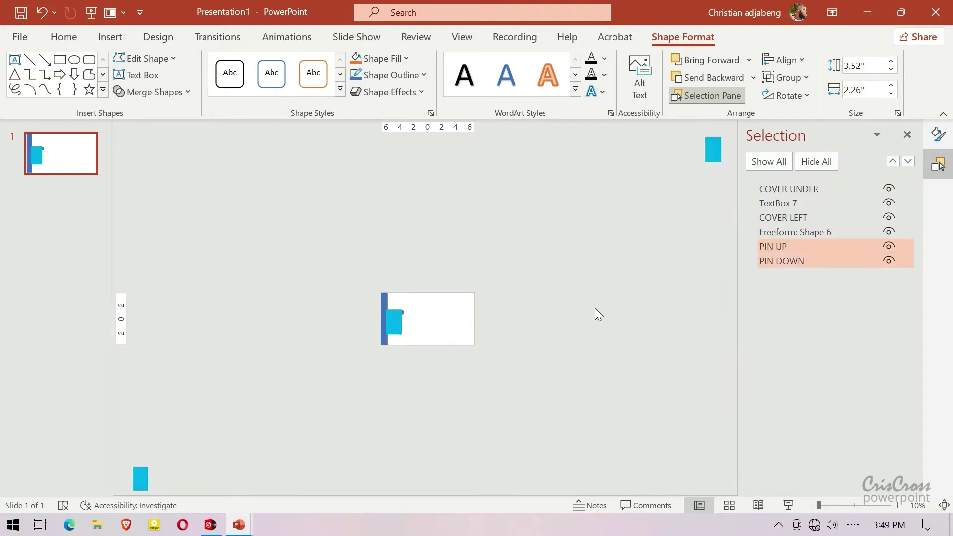
click(396, 324)
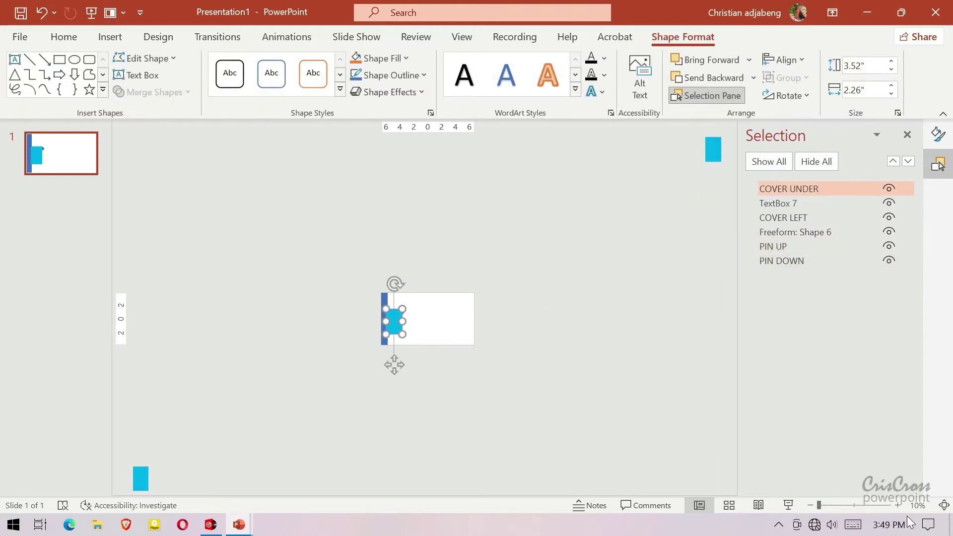
- At 50% zoom, move TextBox 7 below COVER LEFT and send COVER UNDER beneath the title tab and text
click(457, 330)
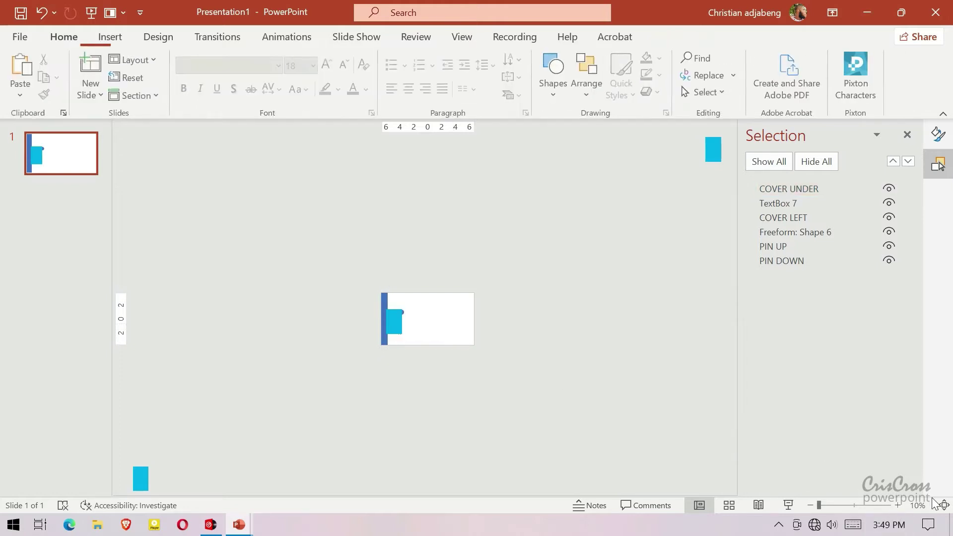
click(898, 505)
click(899, 505)
click(899, 505)
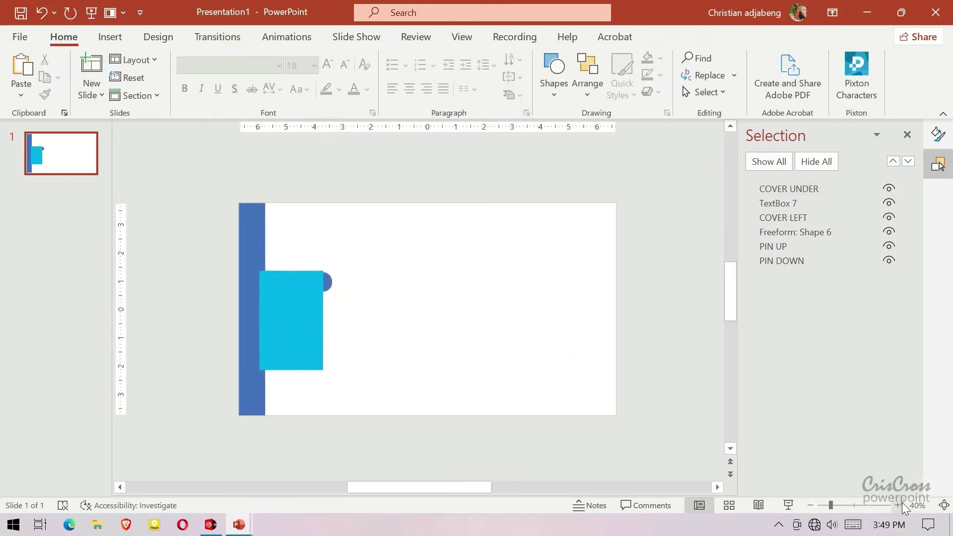
click(899, 505)
click(259, 354)
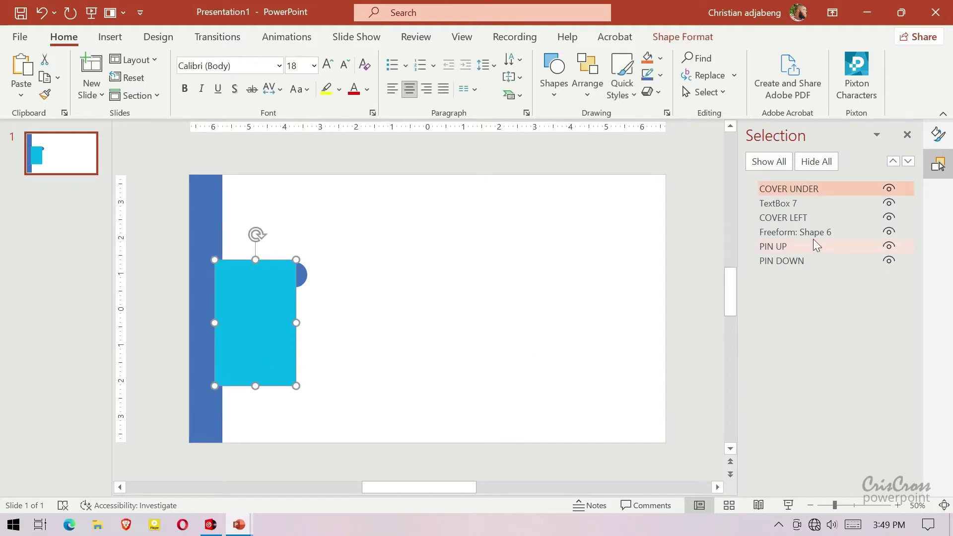
click(796, 217)
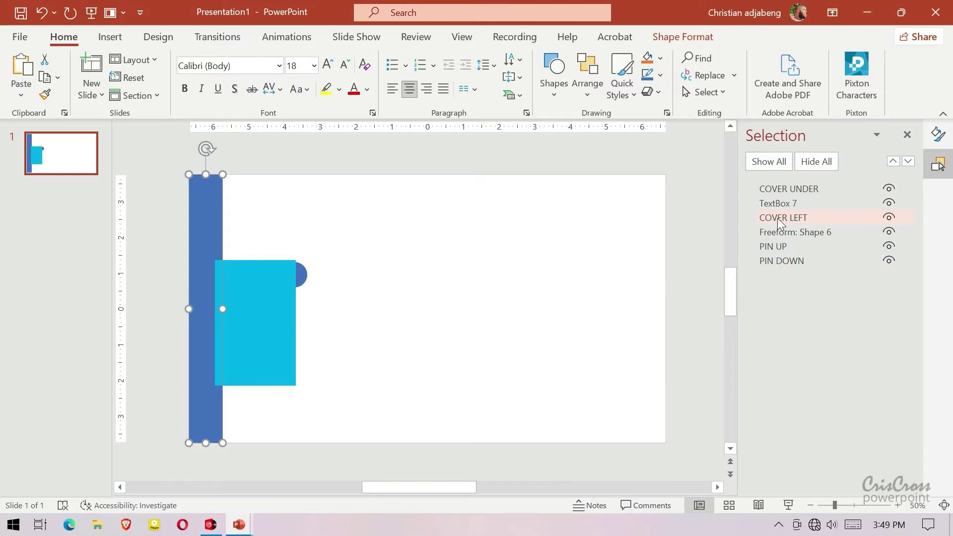
click(778, 221)
click(779, 203)
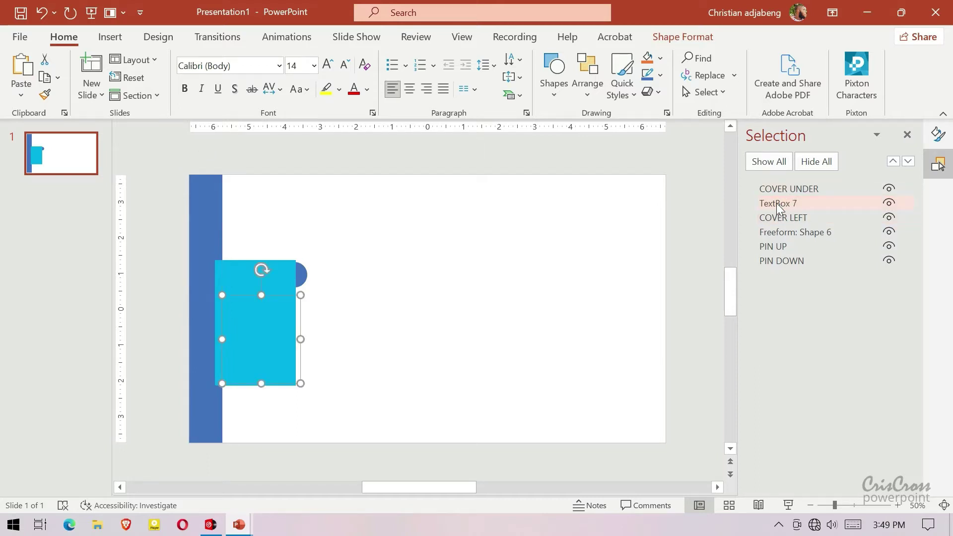
drag(777, 204, 776, 220)
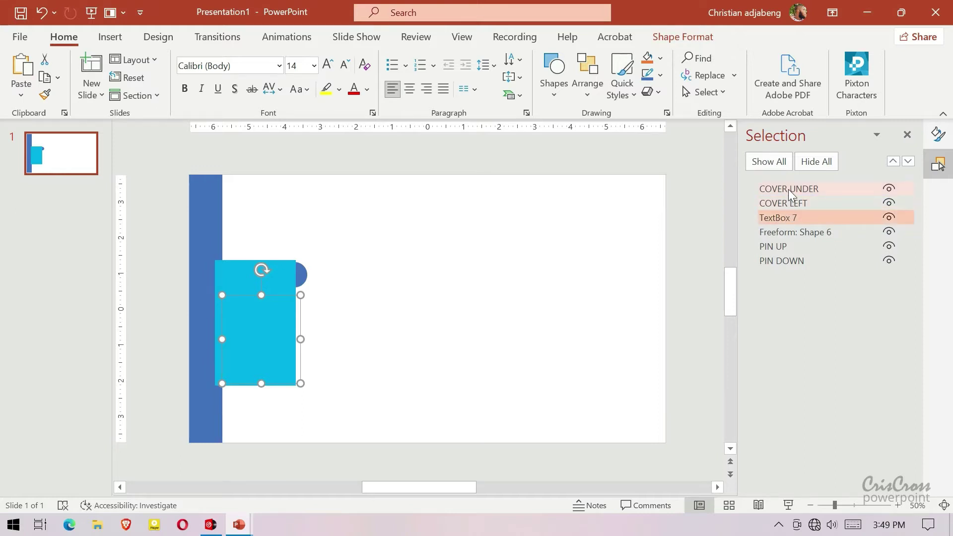
drag(789, 189, 789, 237)
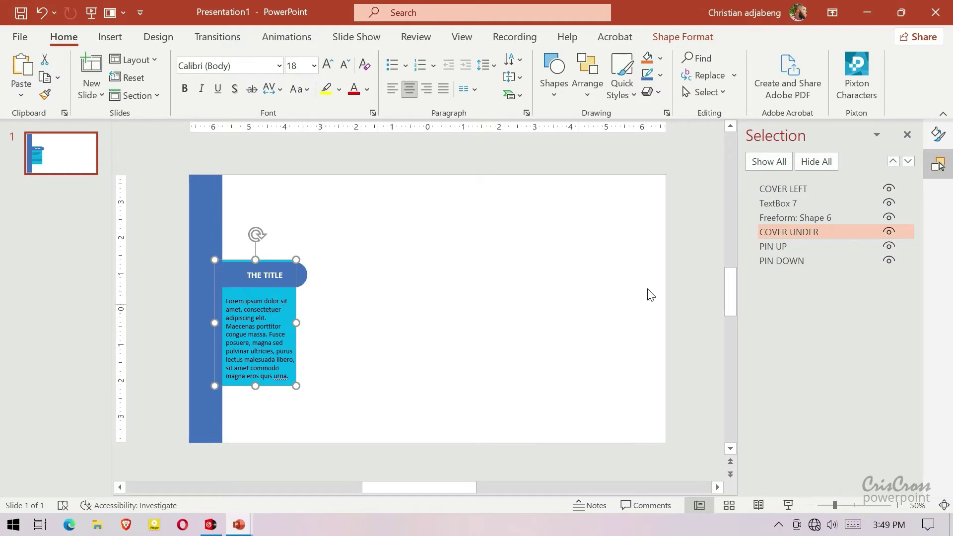
ctrl+click(791, 216)
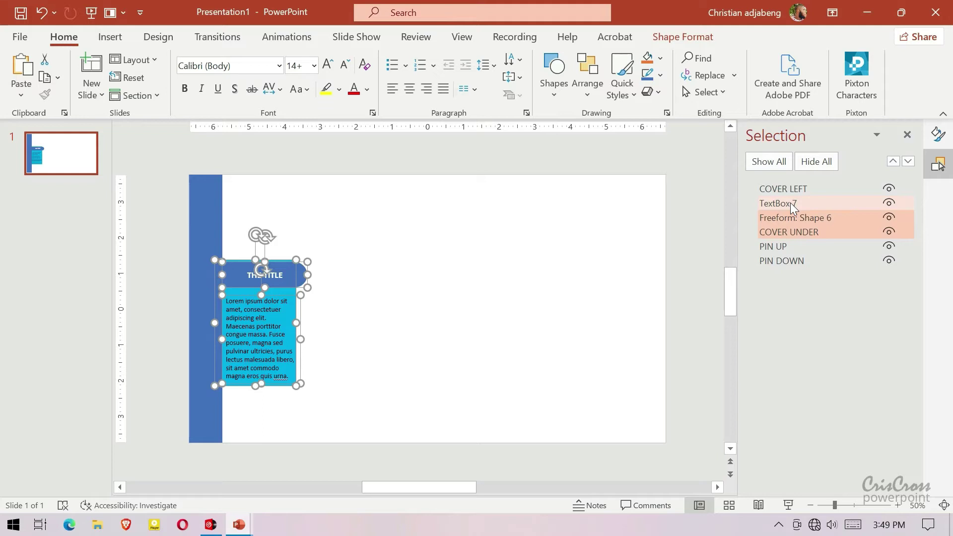
- Duplicate the cover, title tab and lorem text, and place the copy right of the original card
key(ctrl+d)
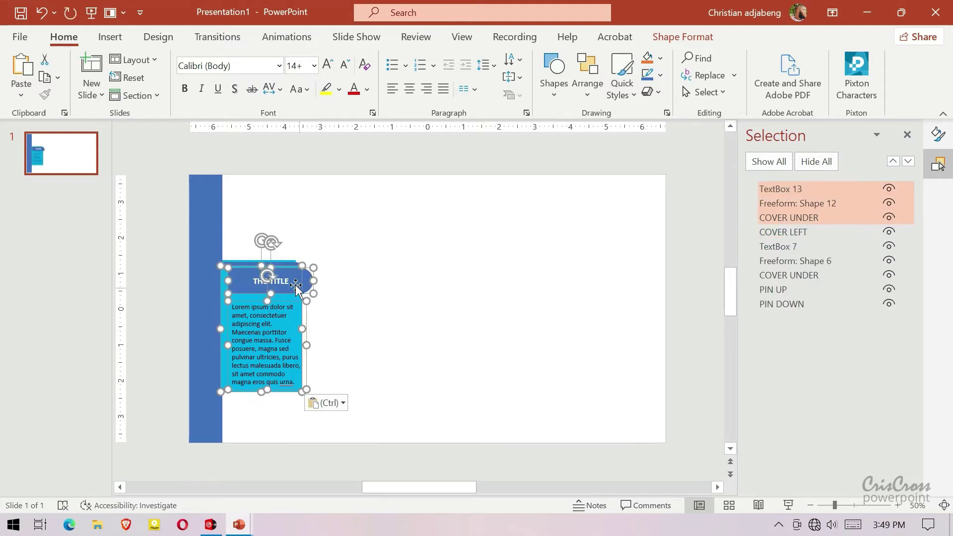
drag(303, 285, 487, 279)
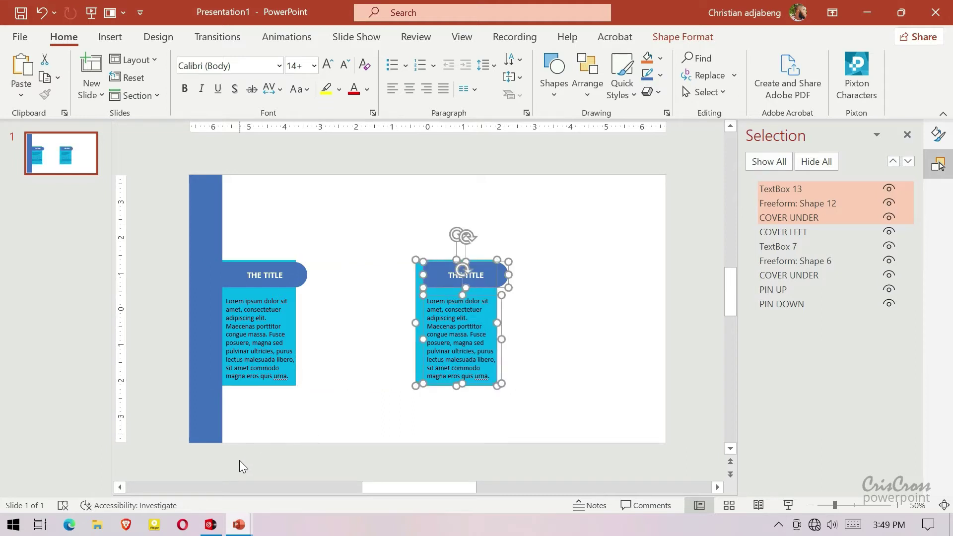
click(196, 412)
click(322, 432)
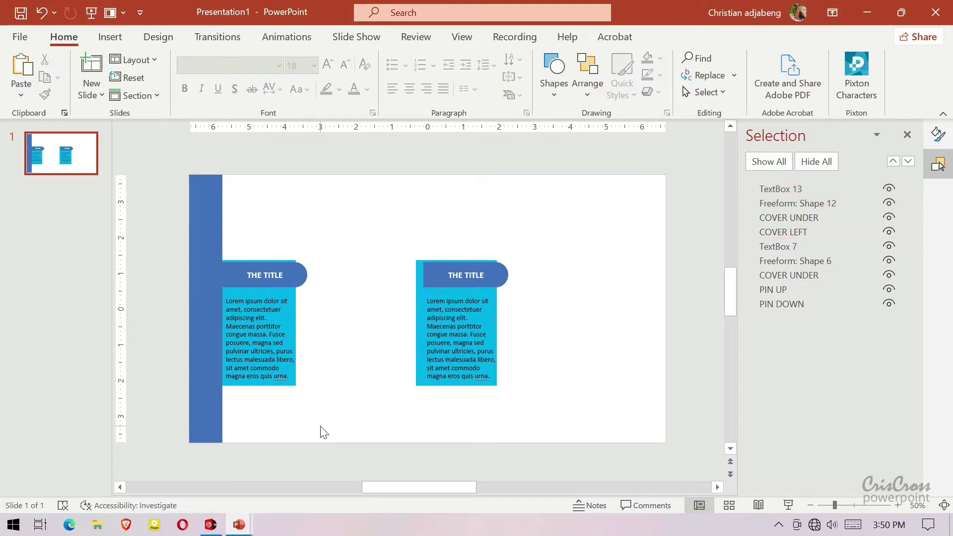
- Fill the COVER LEFT bar white by sampling the slide background with the eyedropper
click(217, 430)
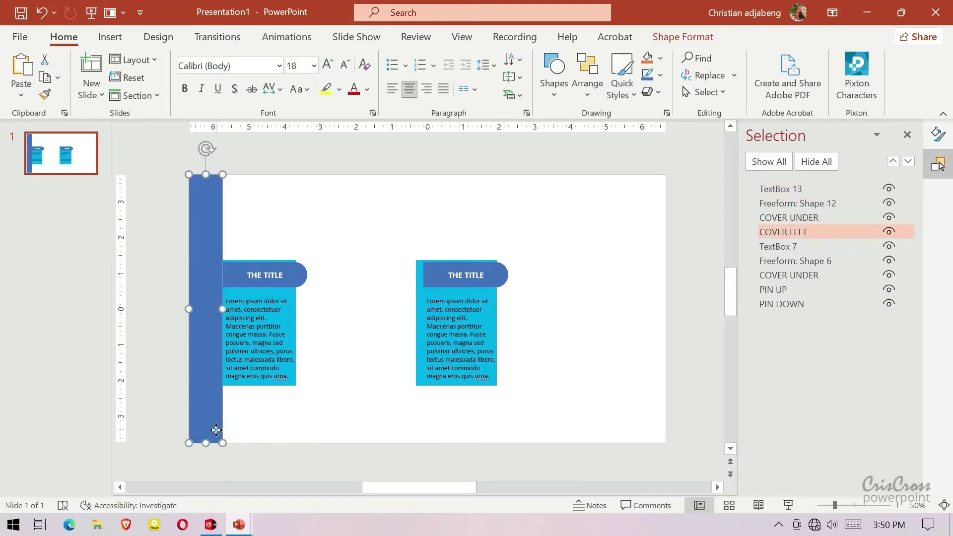
click(938, 134)
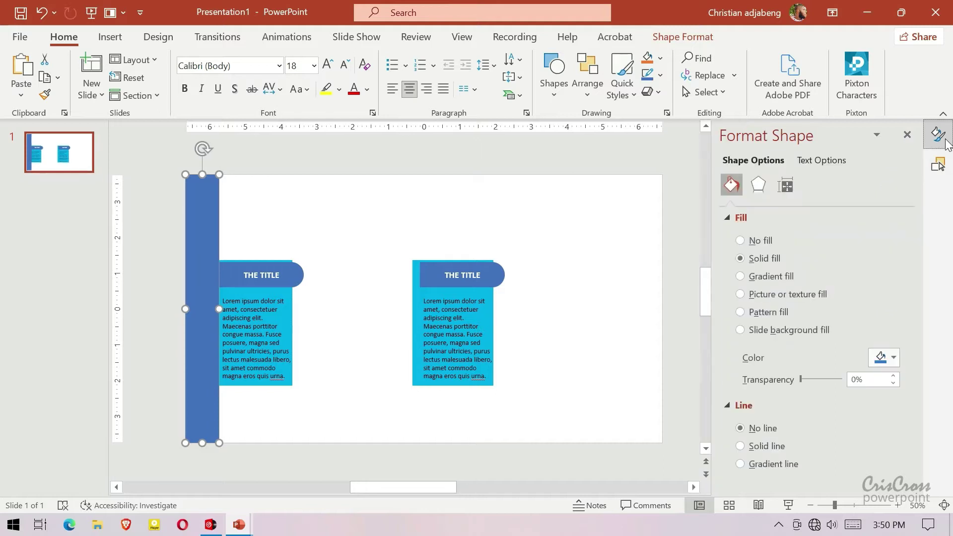
click(882, 357)
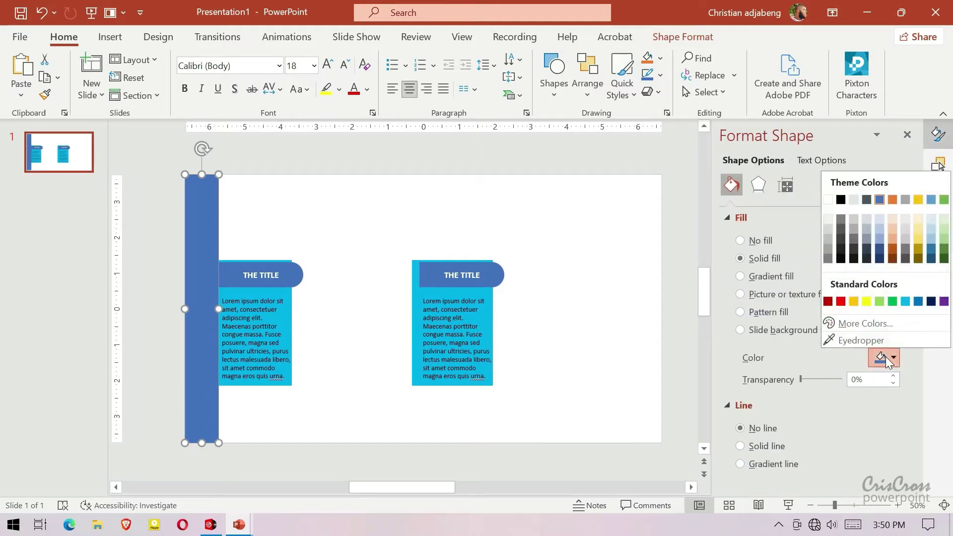
click(830, 343)
click(636, 350)
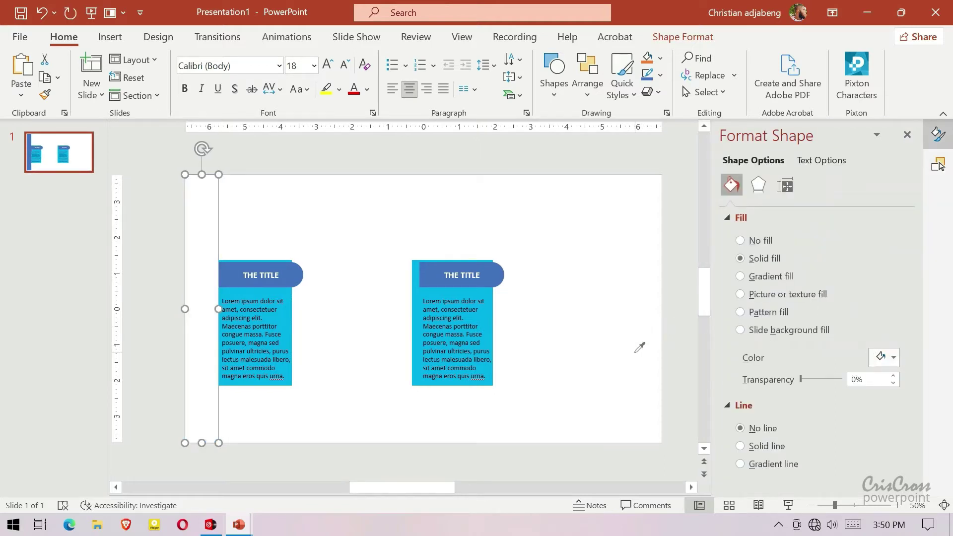
click(605, 327)
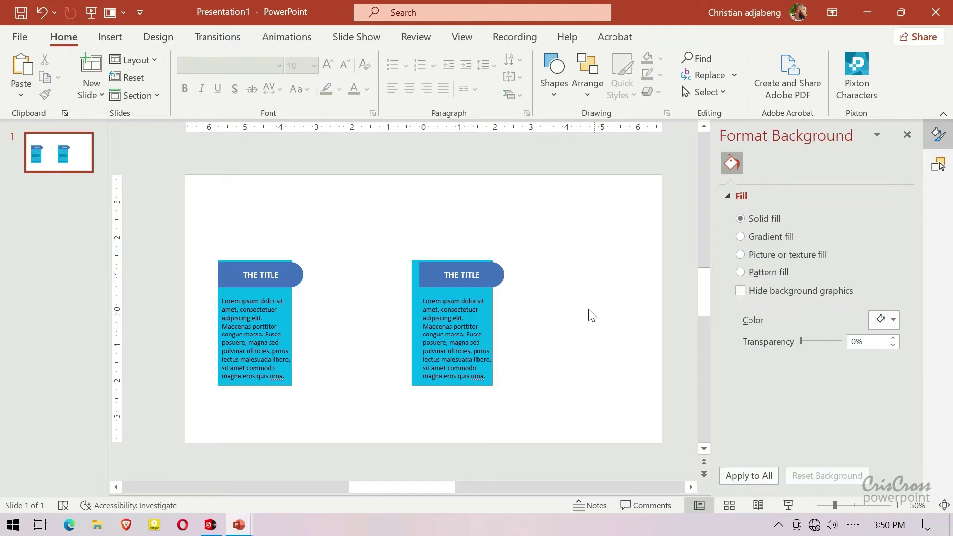
click(294, 273)
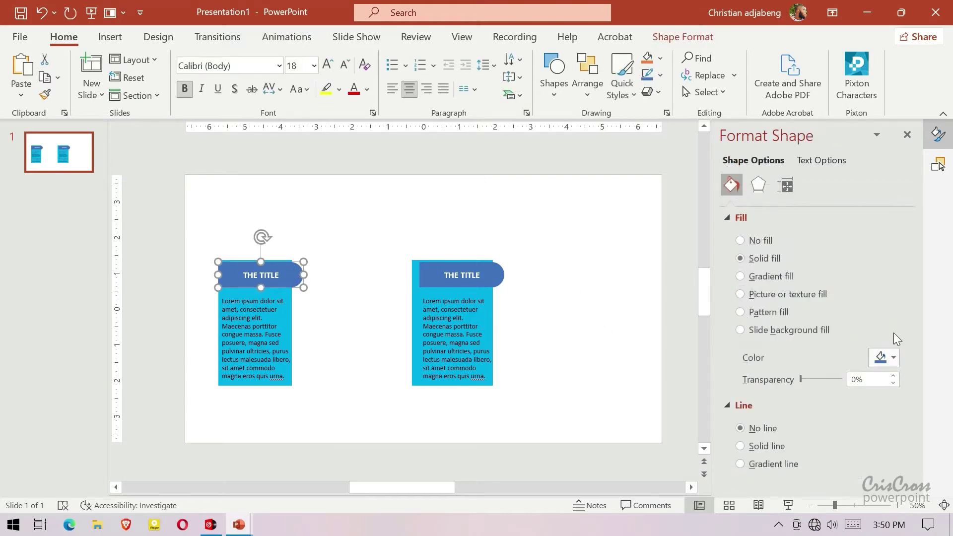
click(889, 357)
click(867, 322)
click(401, 144)
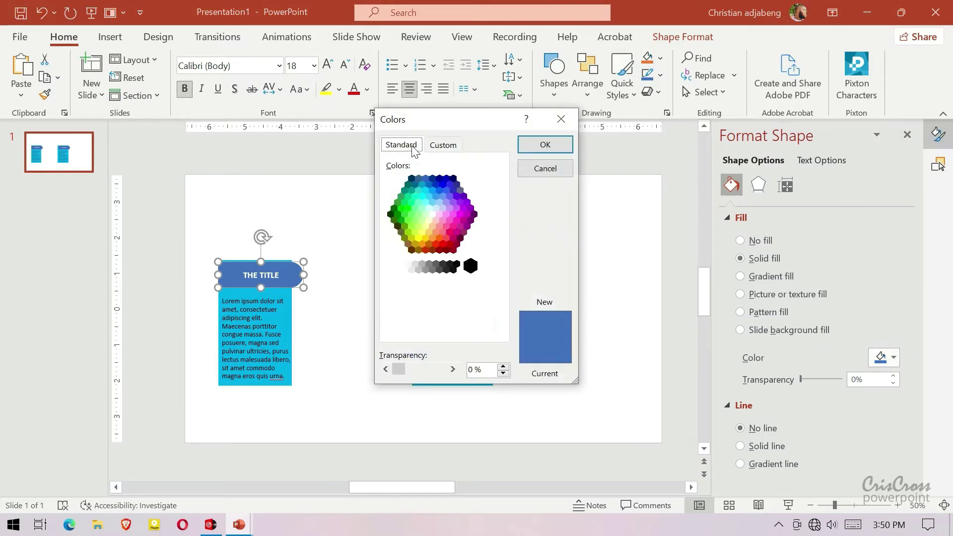
click(443, 244)
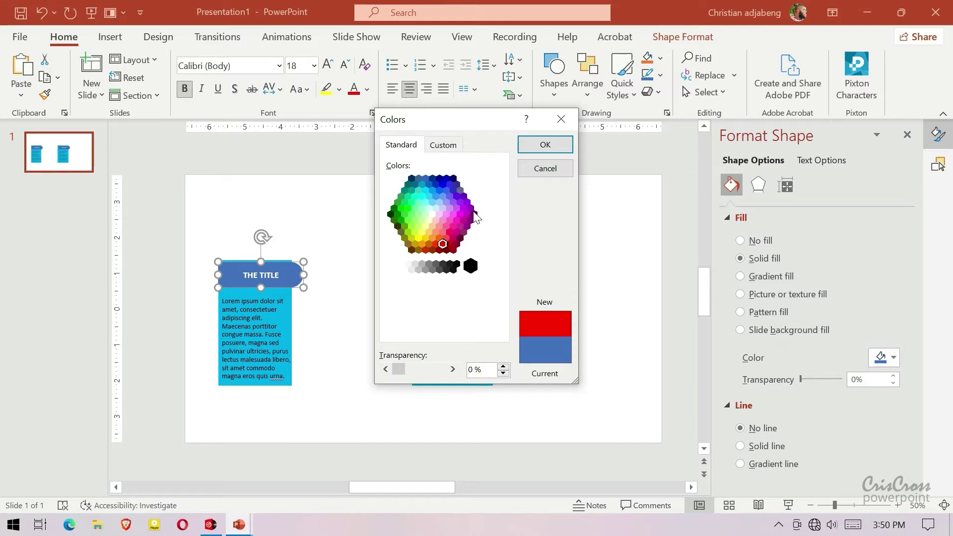
click(534, 147)
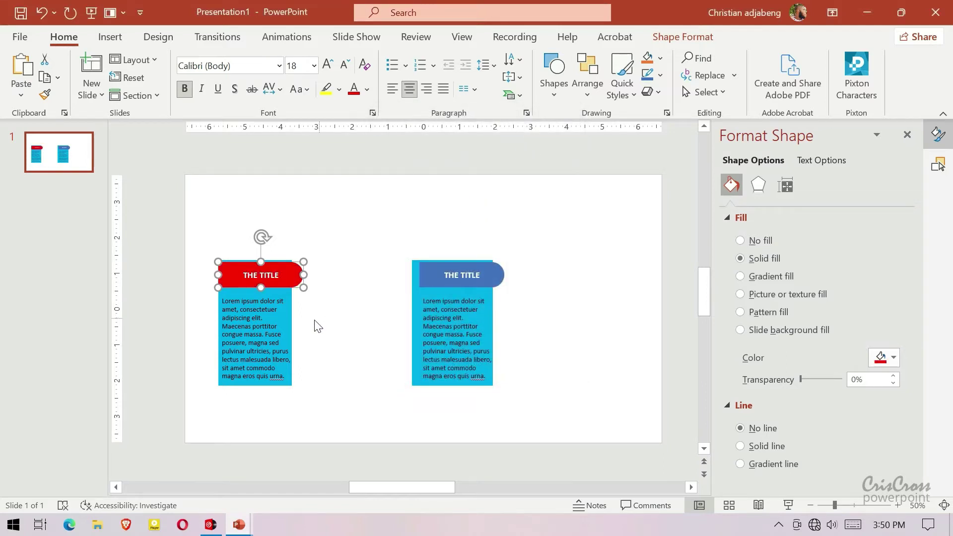
click(287, 317)
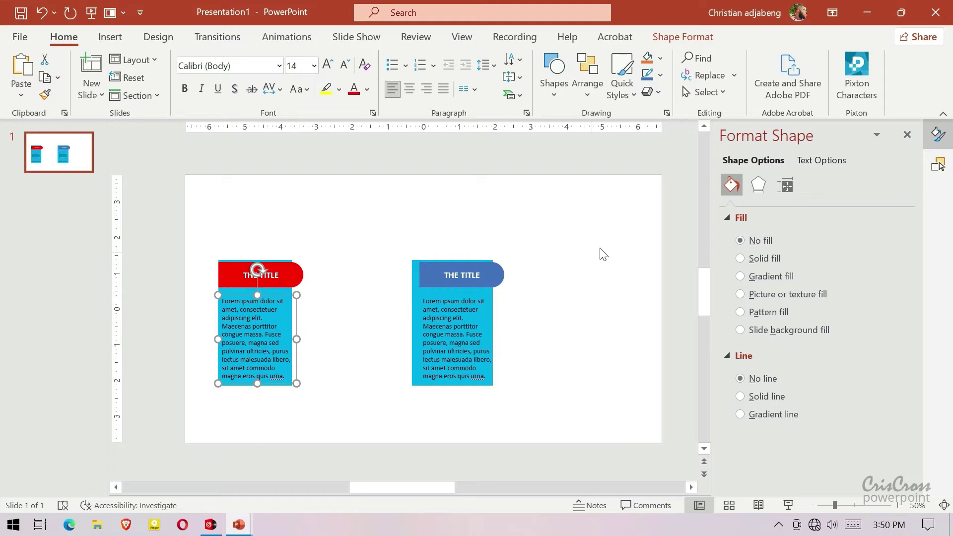
click(292, 260)
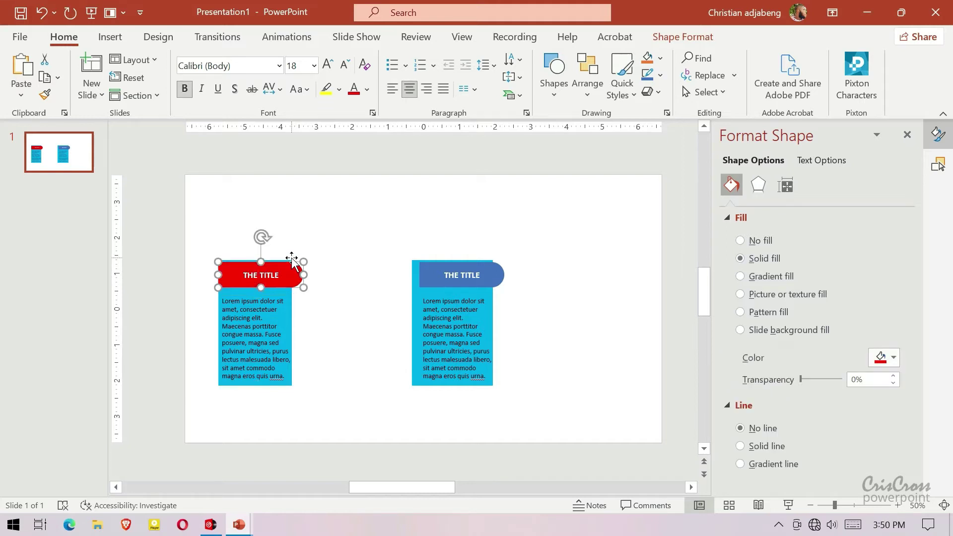
- Recolour the left card's blue COVER UNDER shape with the slide's white using the Eyedropper
click(292, 385)
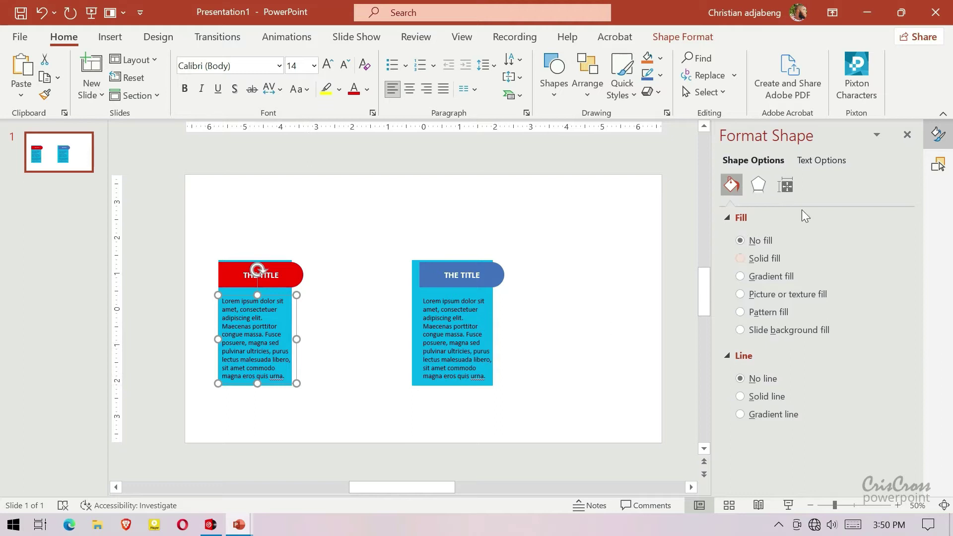
click(939, 164)
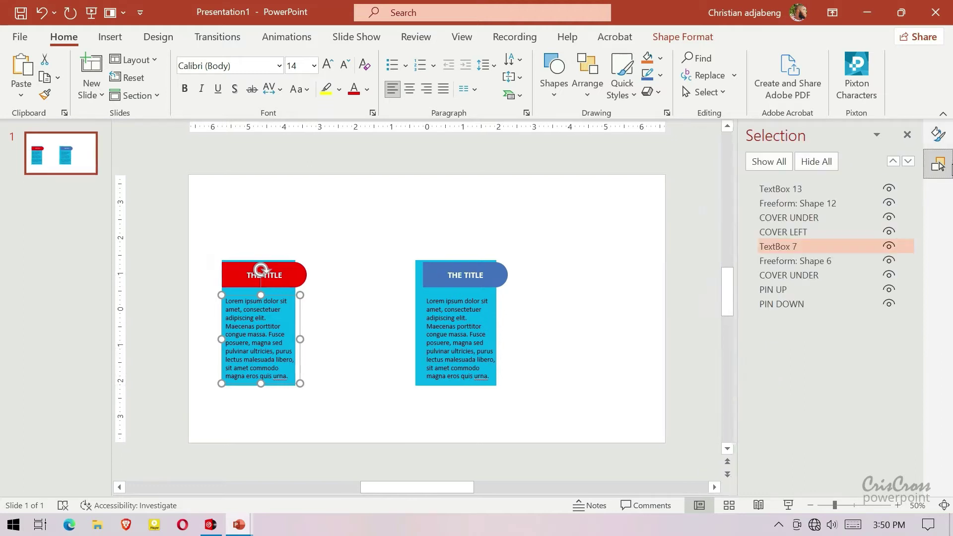
click(769, 276)
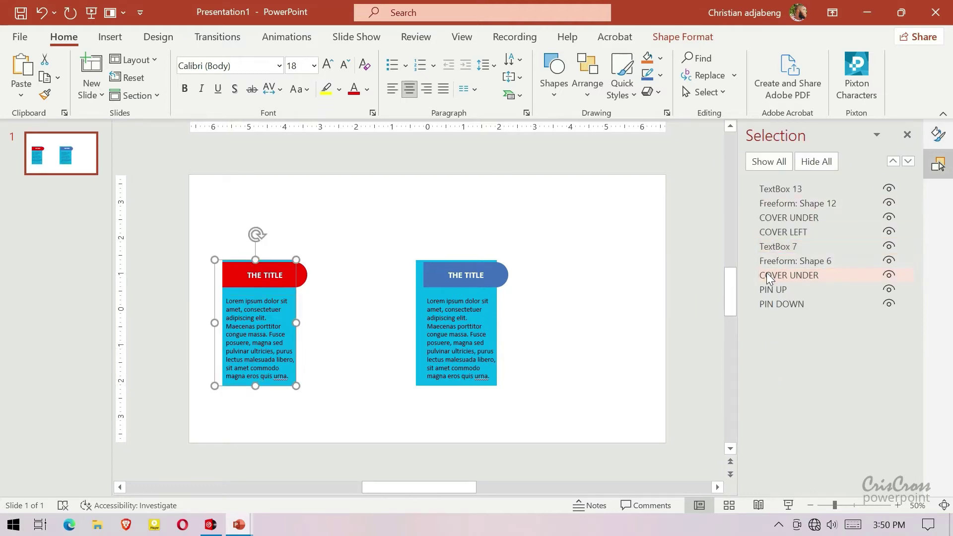
click(938, 134)
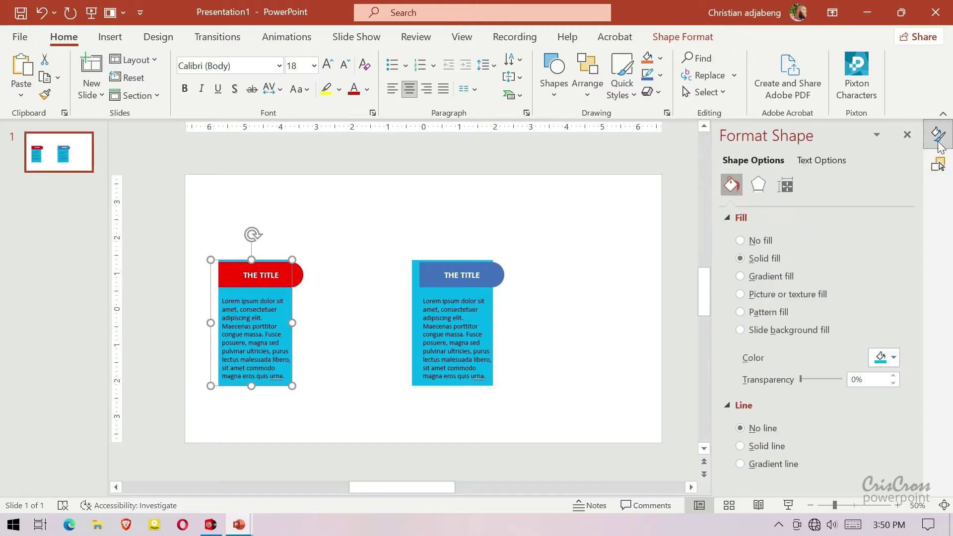
click(890, 359)
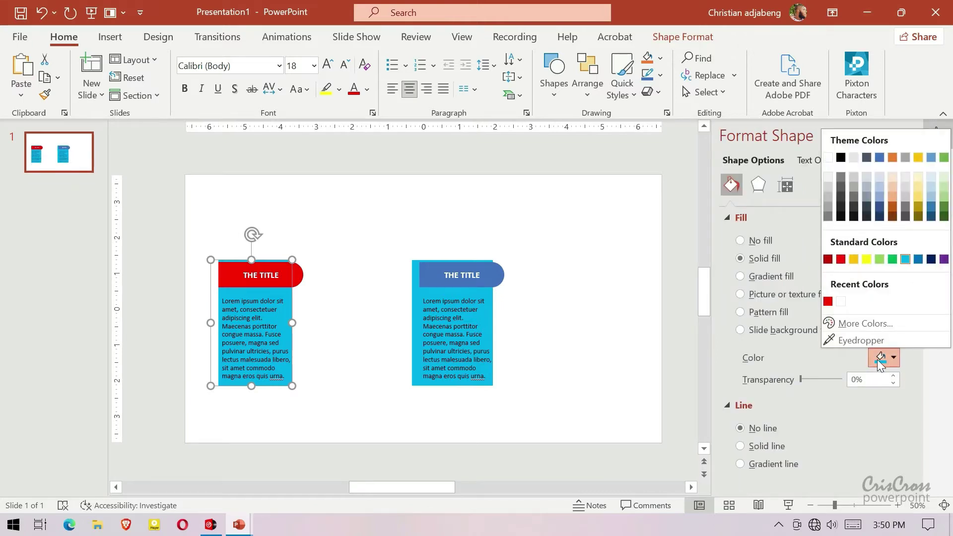
click(840, 343)
click(646, 323)
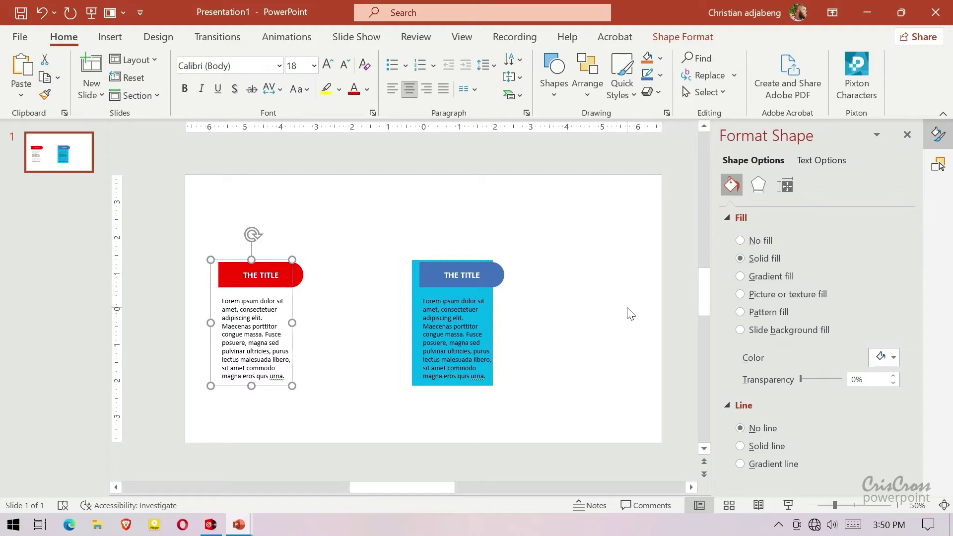
click(631, 314)
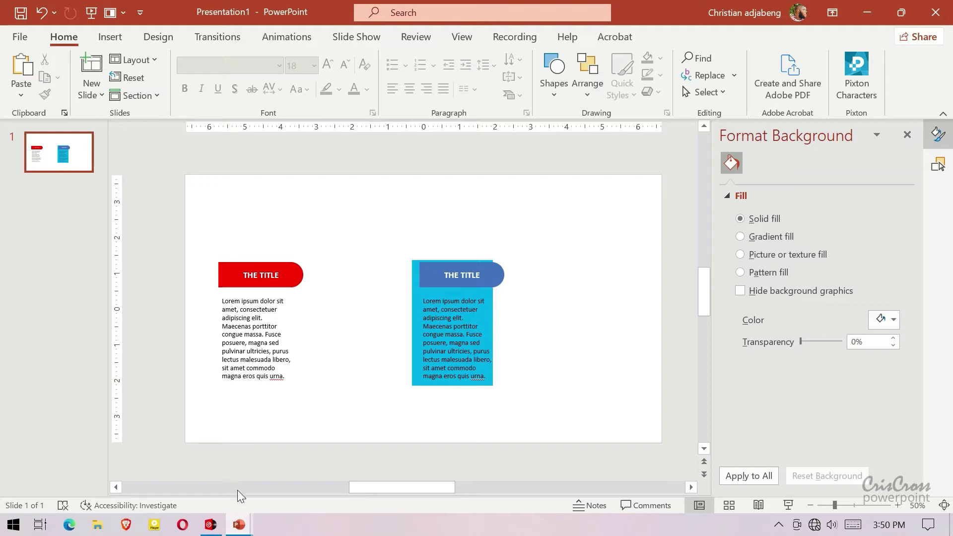
mouse_move(238, 525)
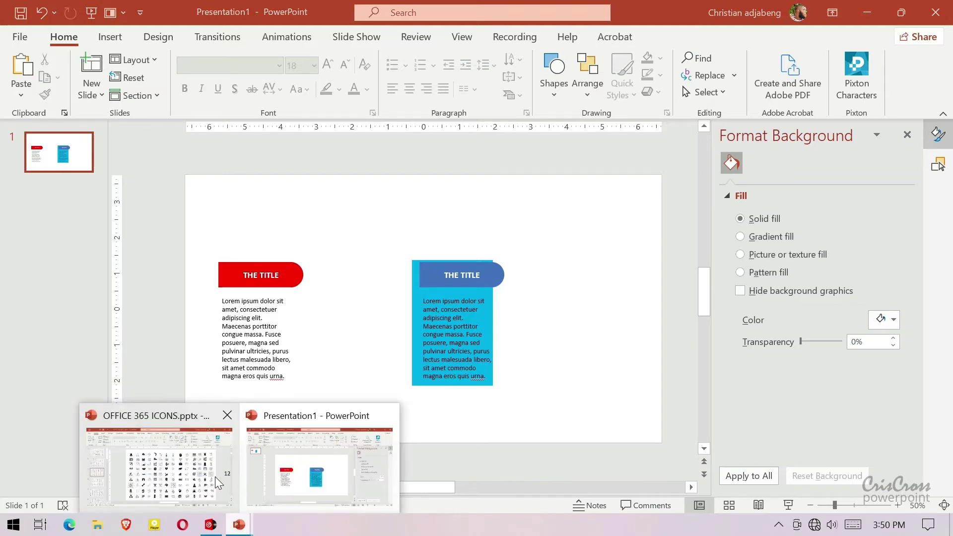
- Gather the bitcoin, brain and bug icons from OFFICE 365 ICONS.pptx, then go back to Presentation1
click(216, 477)
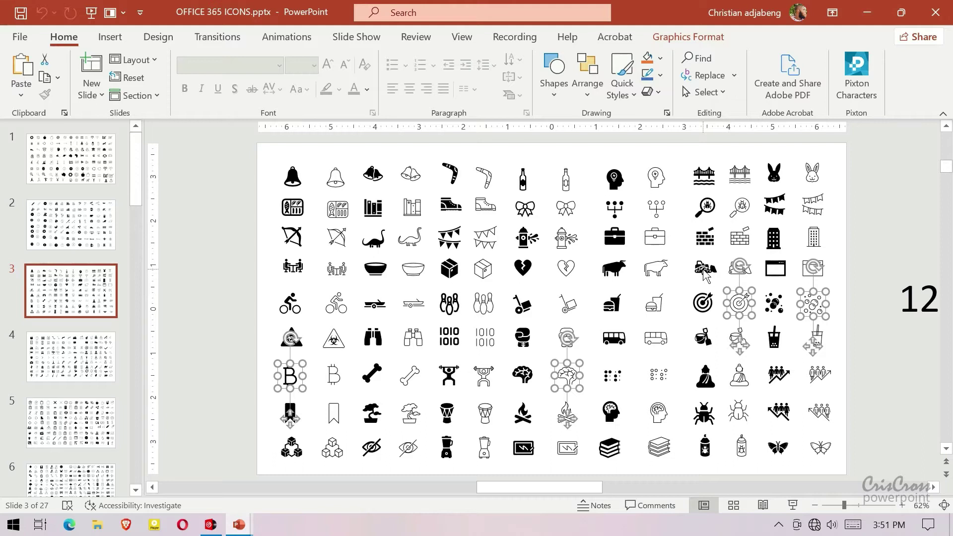
shift+click(739, 414)
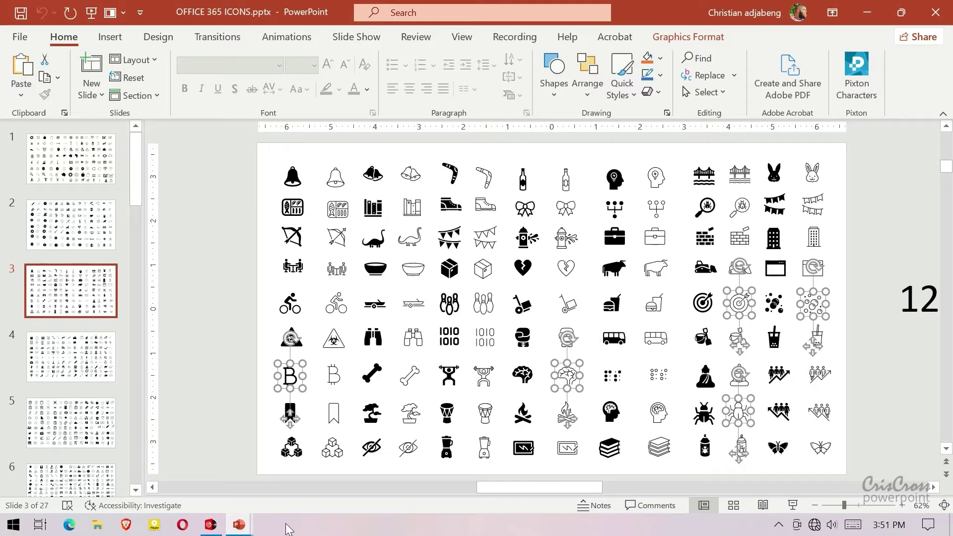
mouse_move(238, 526)
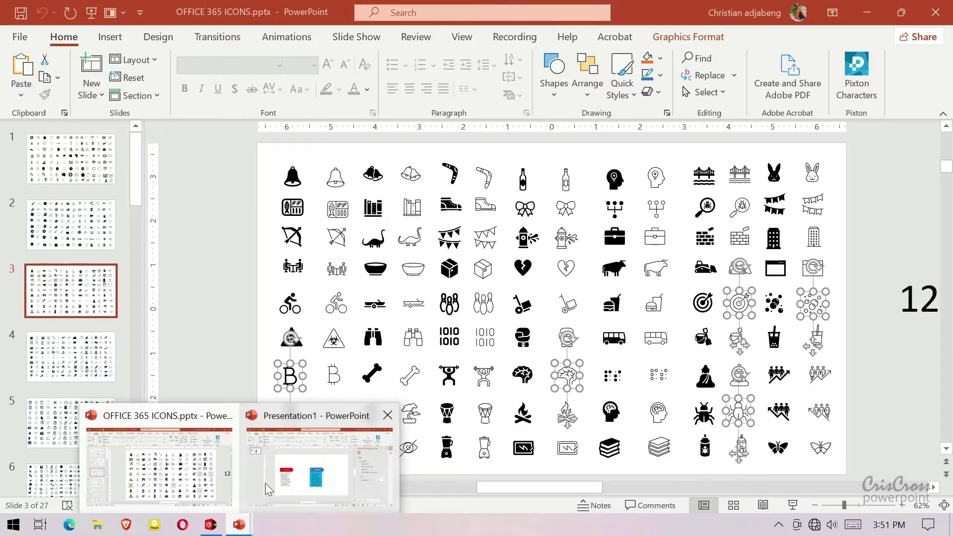
click(265, 484)
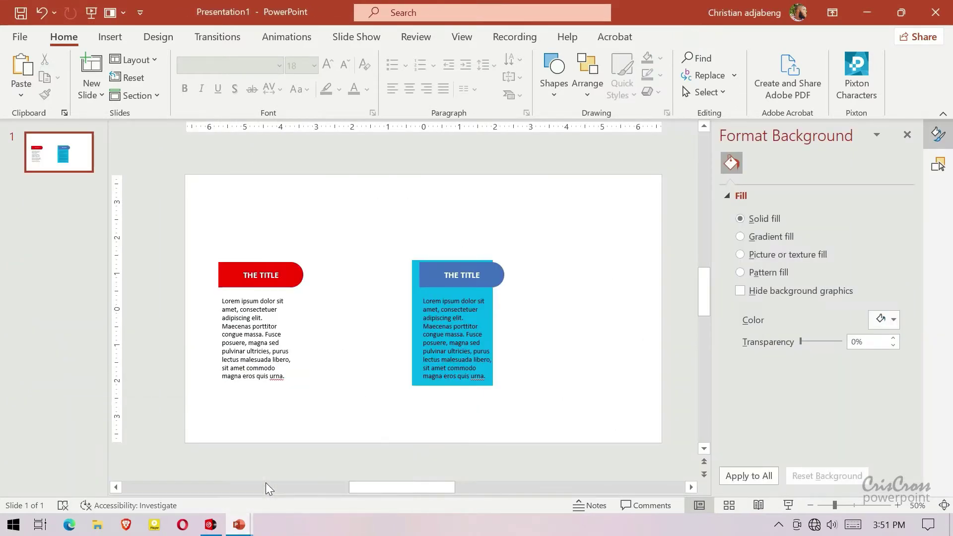
- Paste the copied icons above the cards and shrink the bitcoin icon
key(ctrl+v)
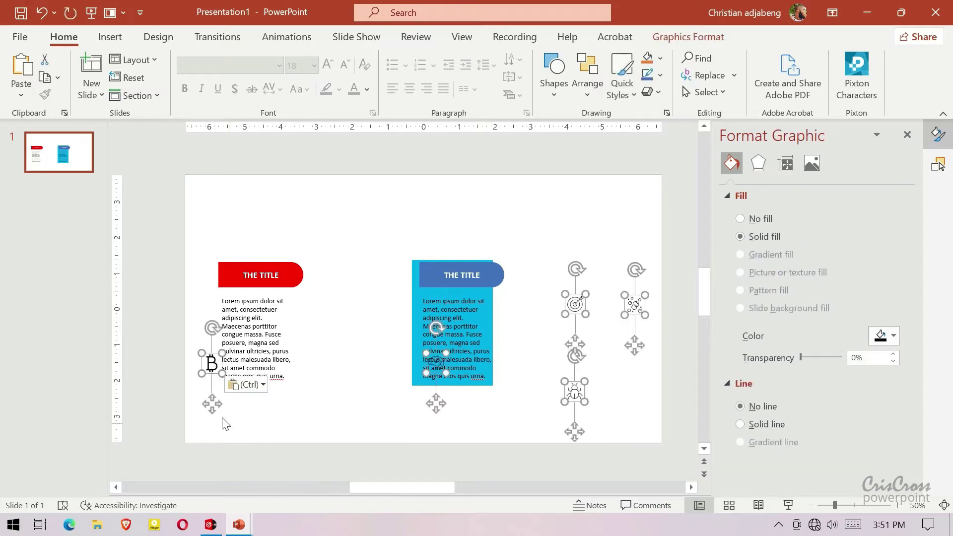
drag(211, 406, 252, 237)
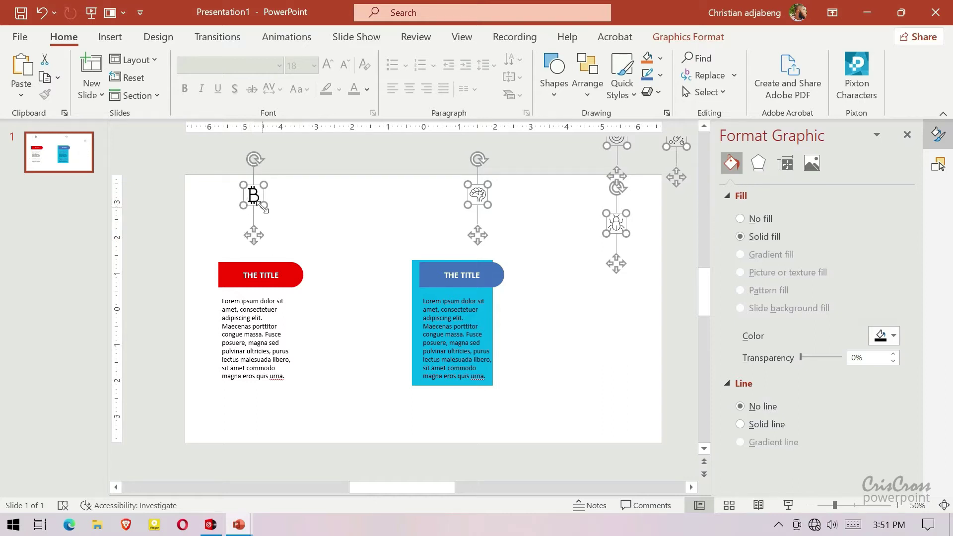
drag(264, 207, 261, 201)
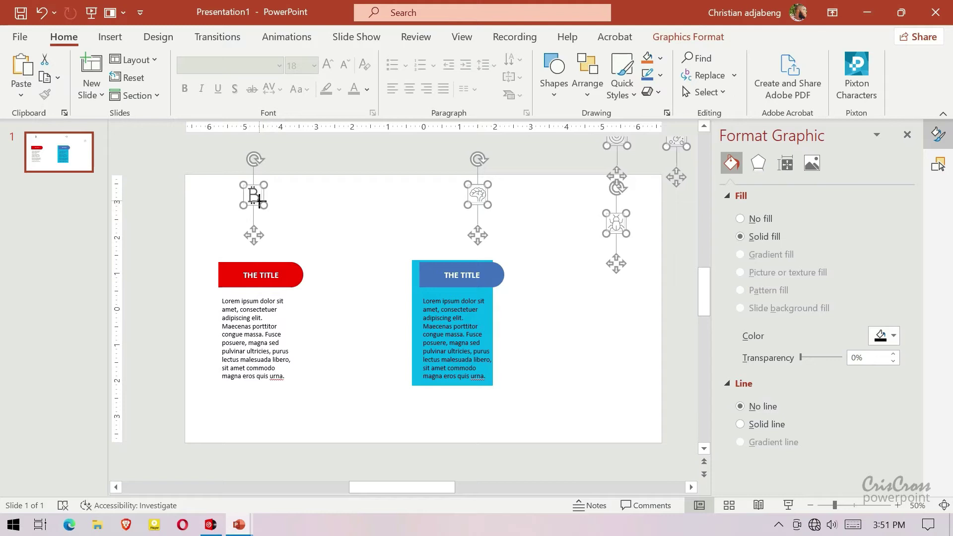
drag(256, 200, 256, 202)
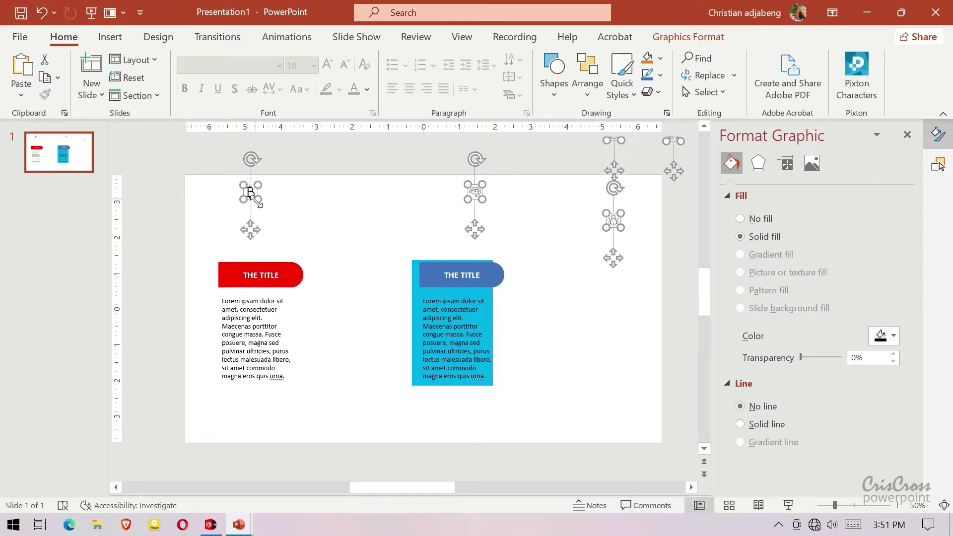
click(263, 211)
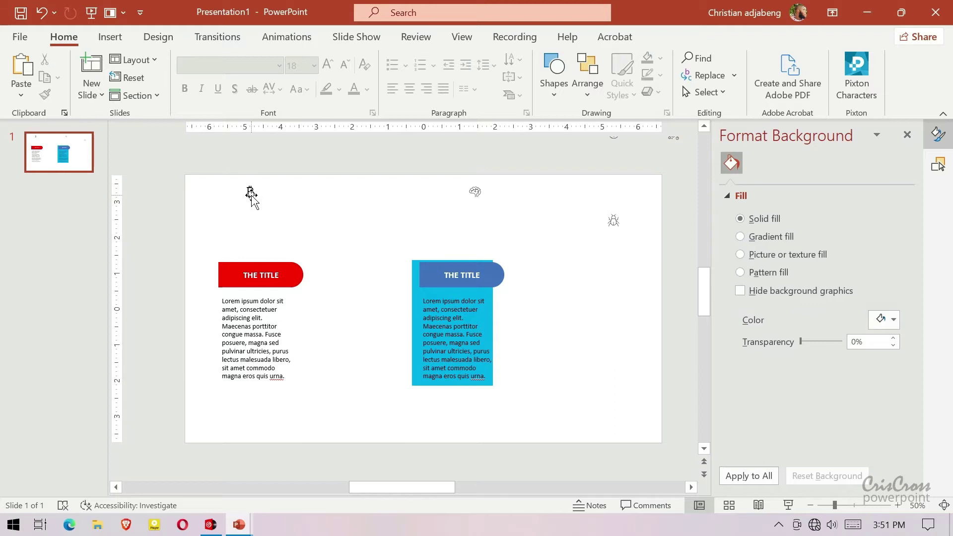
- Put the bitcoin icon at the red tab's right end, make it white, and select the left card
mouse_move(251, 192)
mouse_down()
mouse_move(293, 256)
mouse_move(292, 277)
mouse_up()
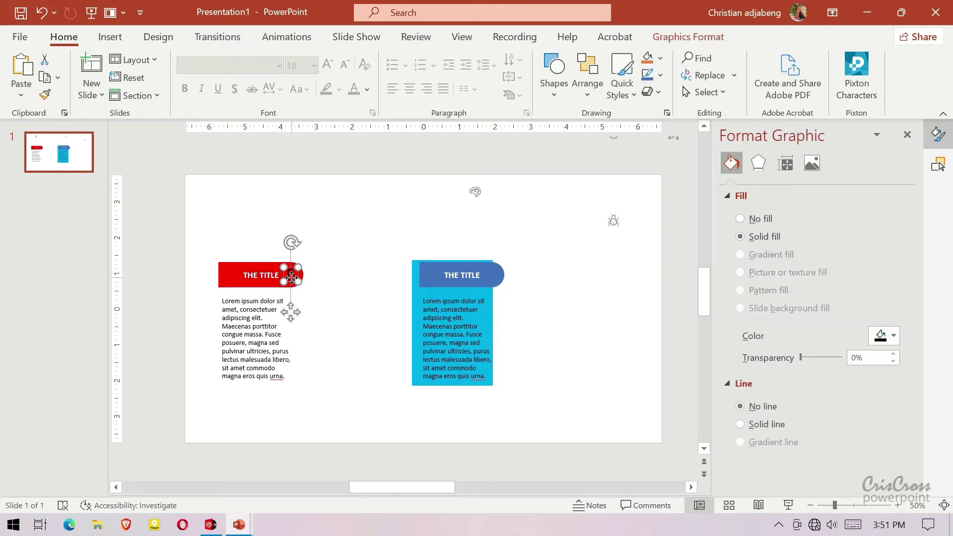
click(893, 337)
click(830, 135)
click(593, 327)
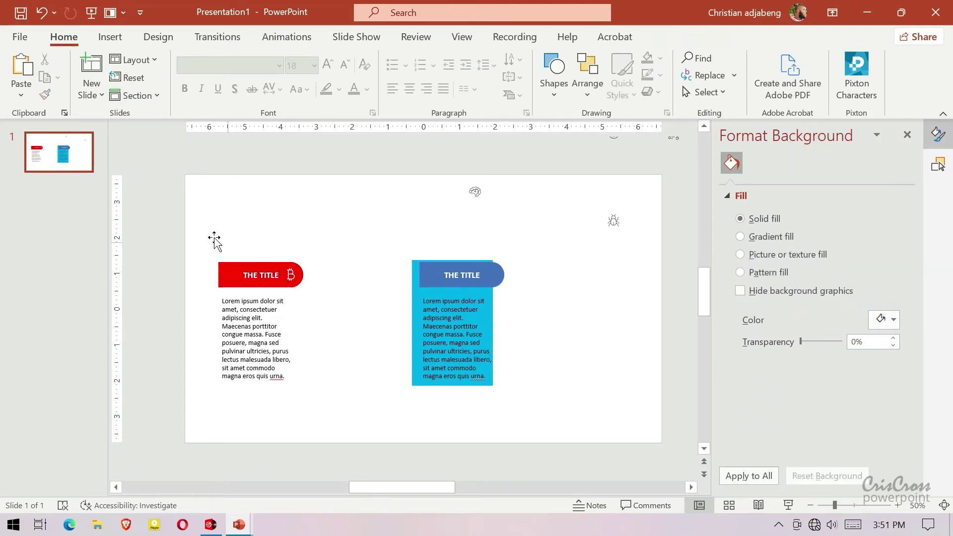
drag(331, 241, 189, 404)
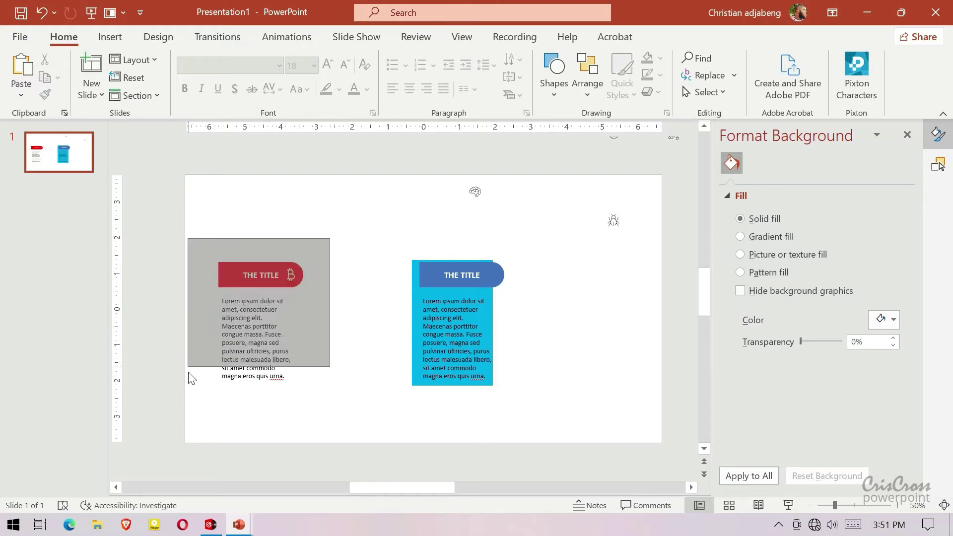
- Group the left card's red tab, bitcoin icon and text, and rename the group OPTION 1
right_click(275, 293)
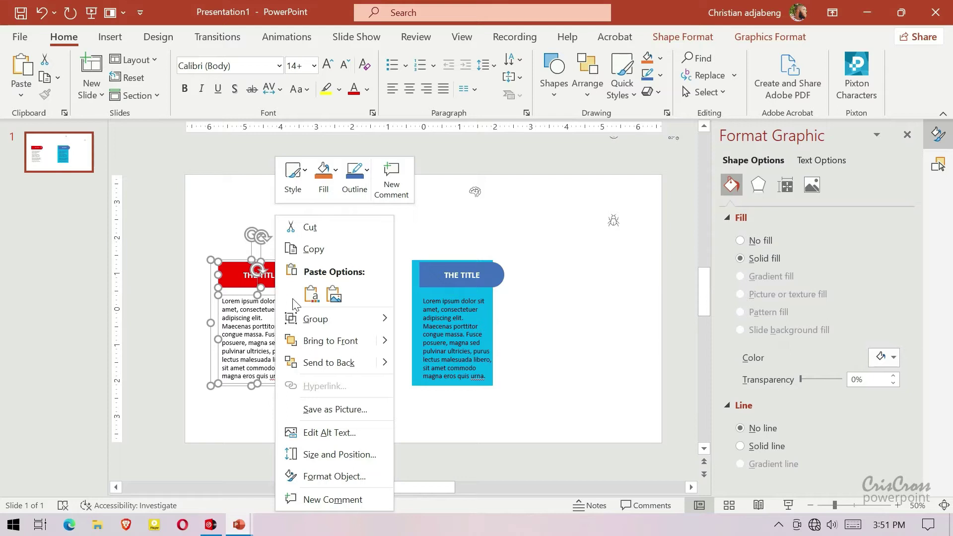
mouse_move(315, 319)
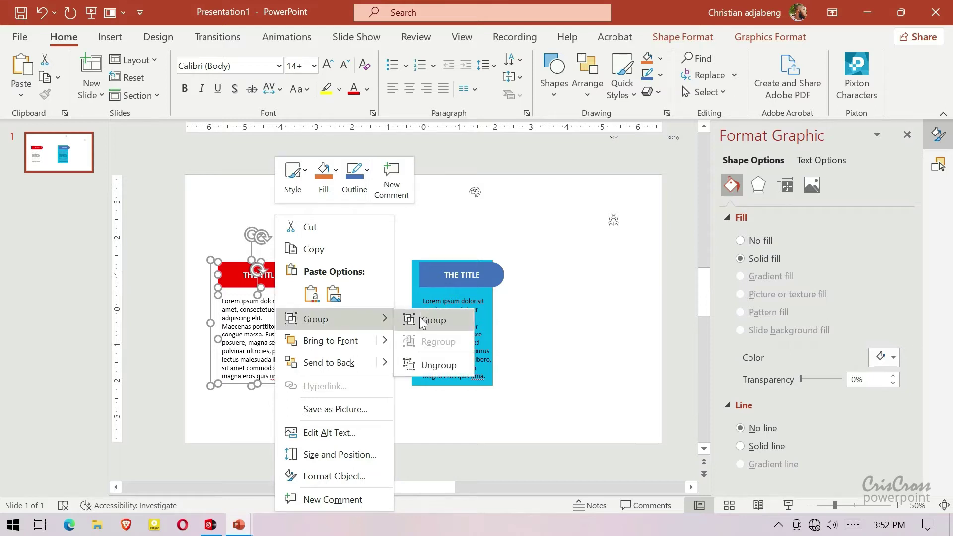
click(422, 322)
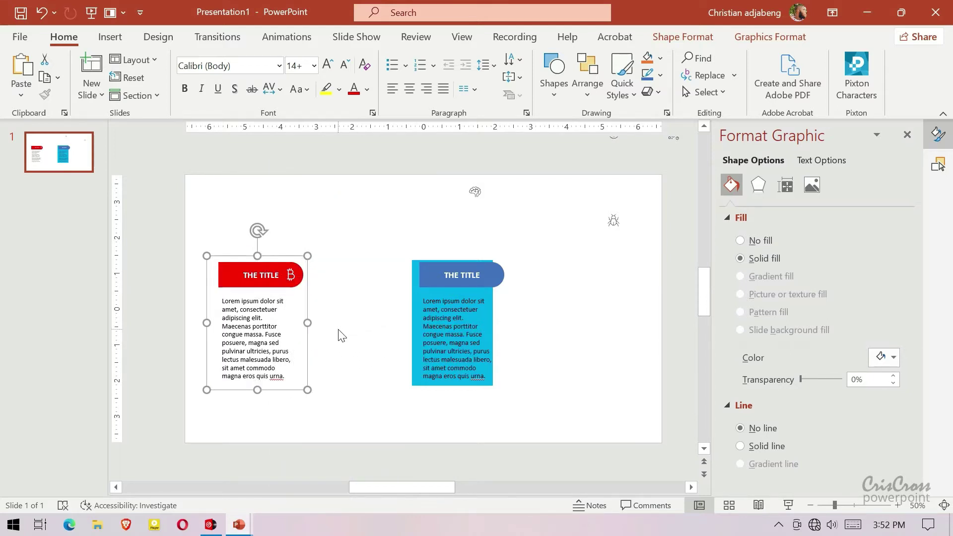
click(705, 41)
click(702, 96)
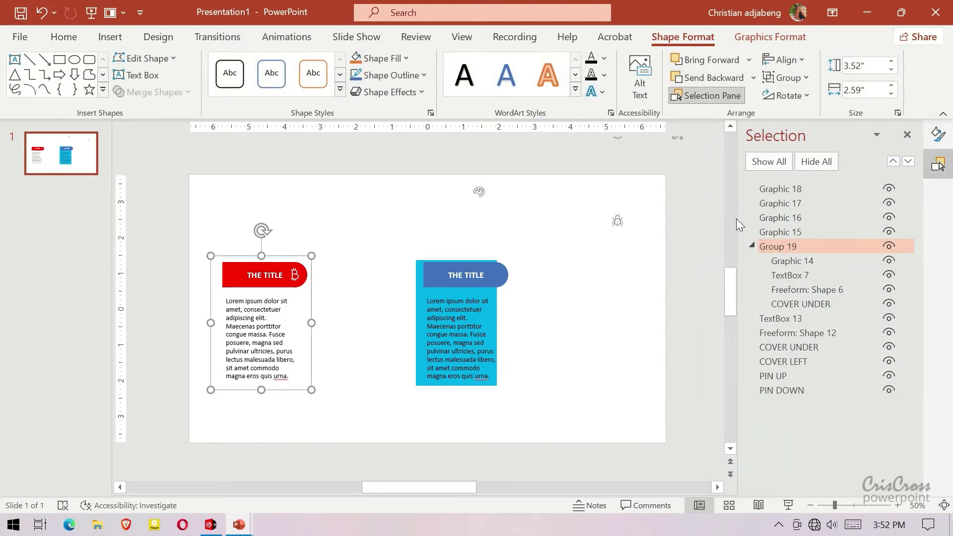
click(754, 244)
double_click(765, 246)
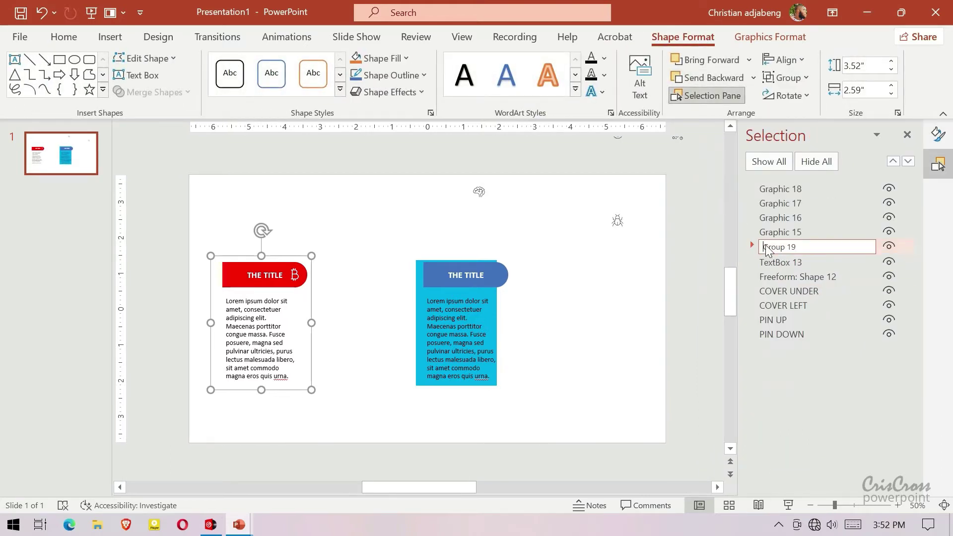
key(ctrl+a)
text(C)
key(Return)
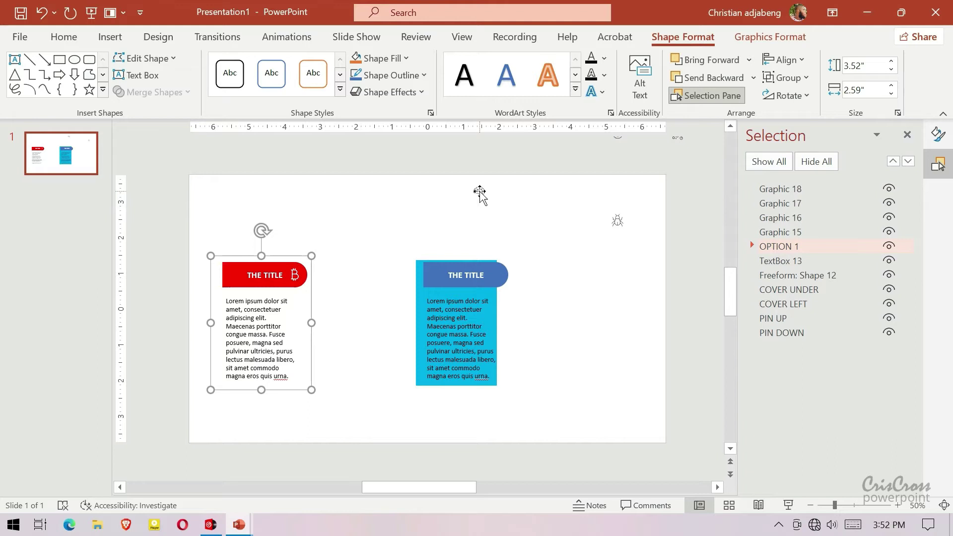
- Refill the right card's blue THE TITLE tab with a red from the Standard colour palette
click(496, 277)
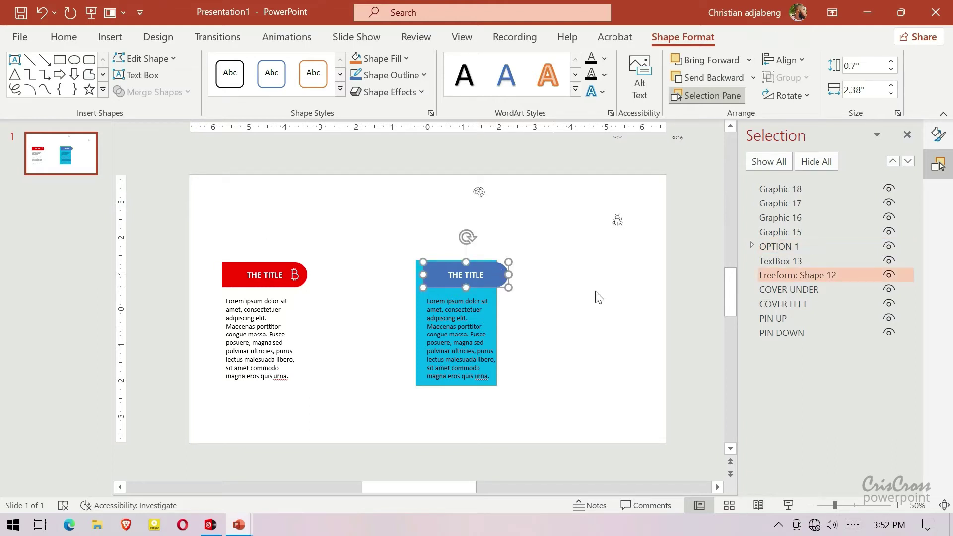
click(938, 134)
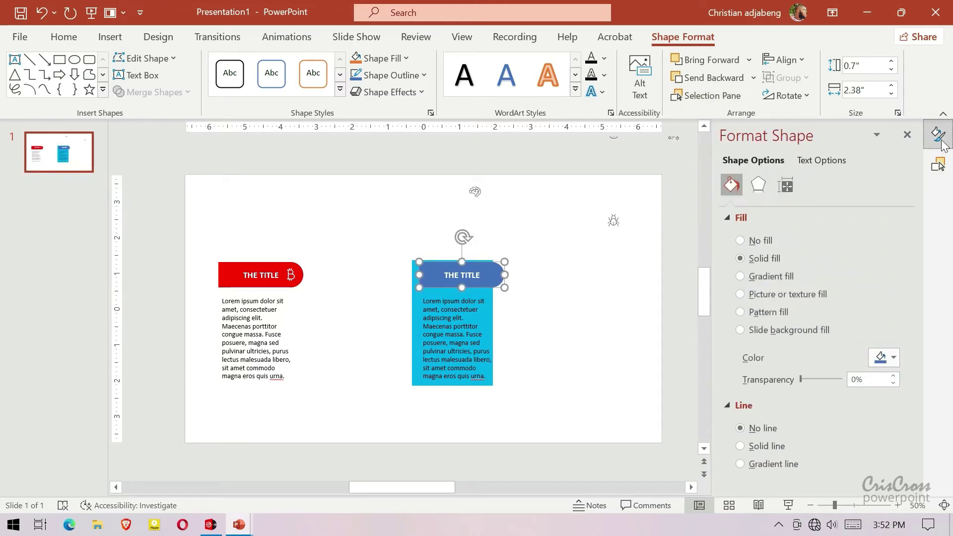
click(899, 363)
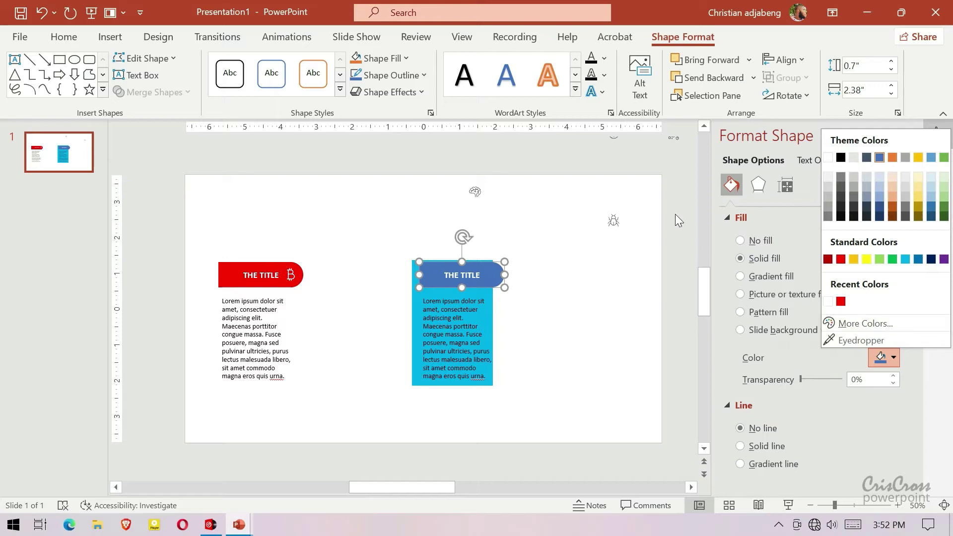
click(851, 323)
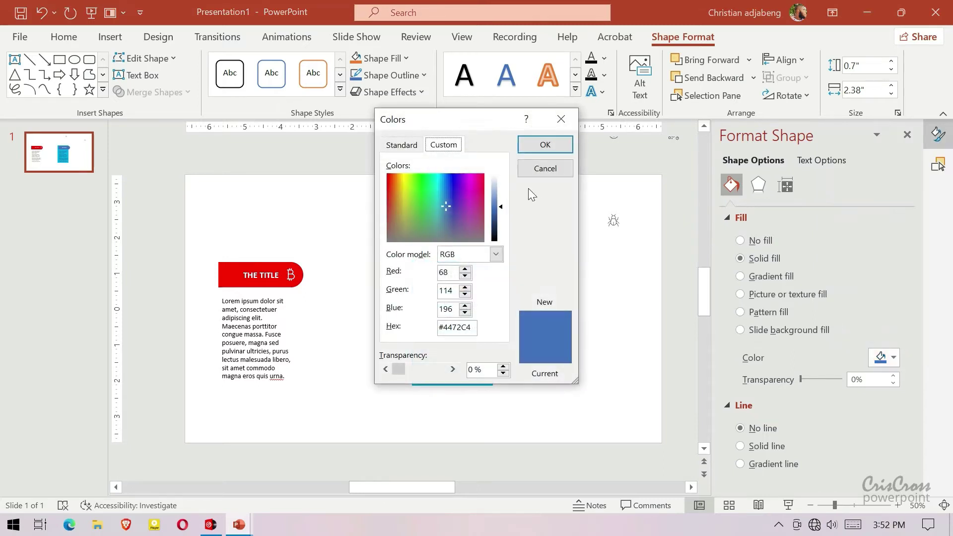
click(402, 145)
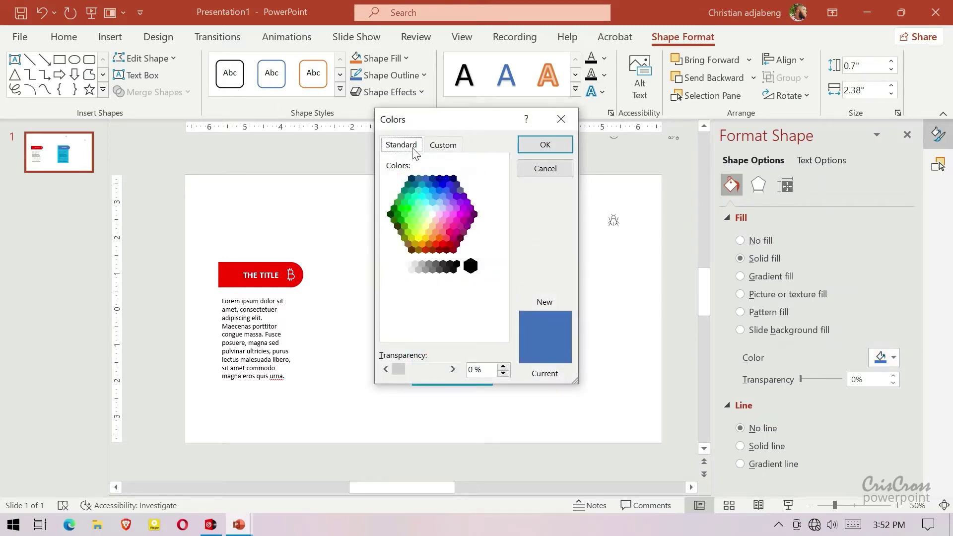
click(446, 238)
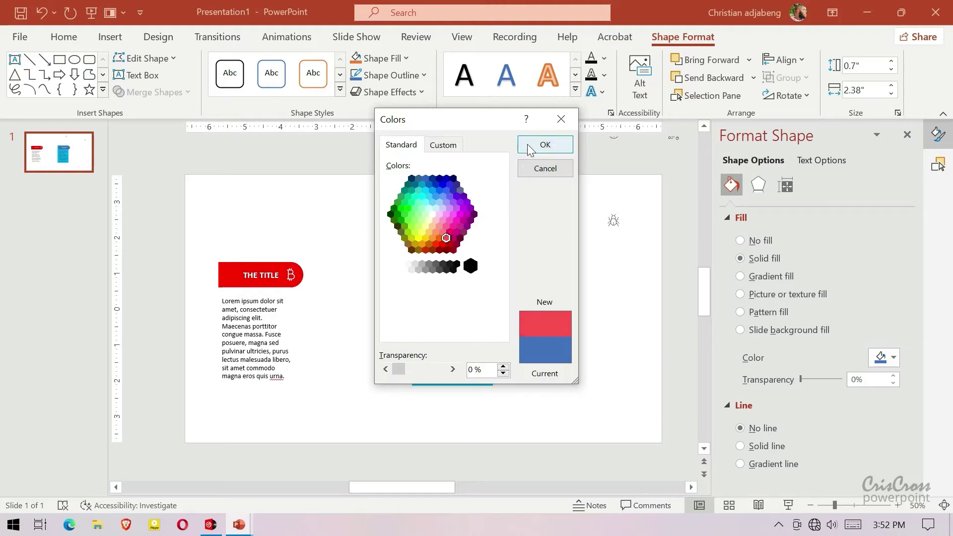
click(545, 145)
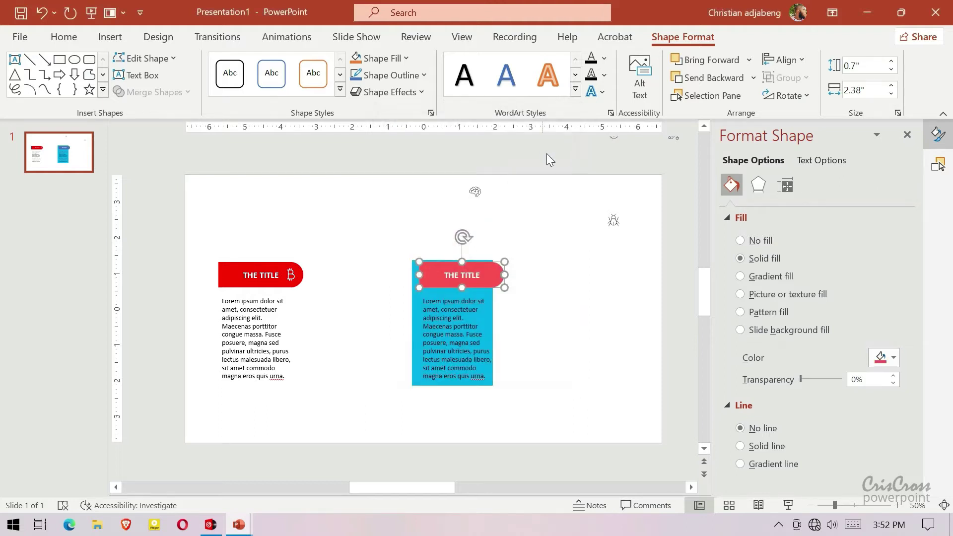
click(377, 217)
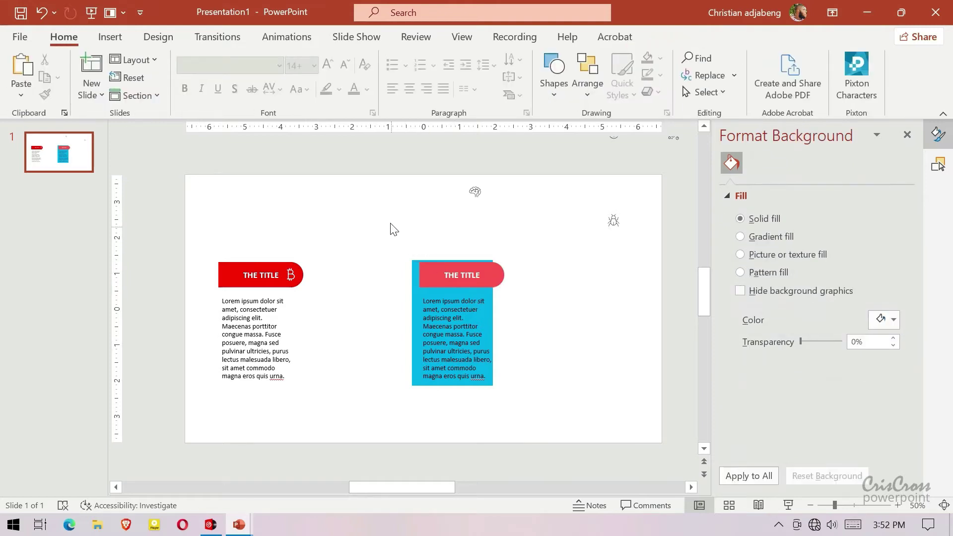
- Duplicate the cyan card and red tab to the slide's right, and move the icon onto the middle tab
drag(392, 228, 524, 407)
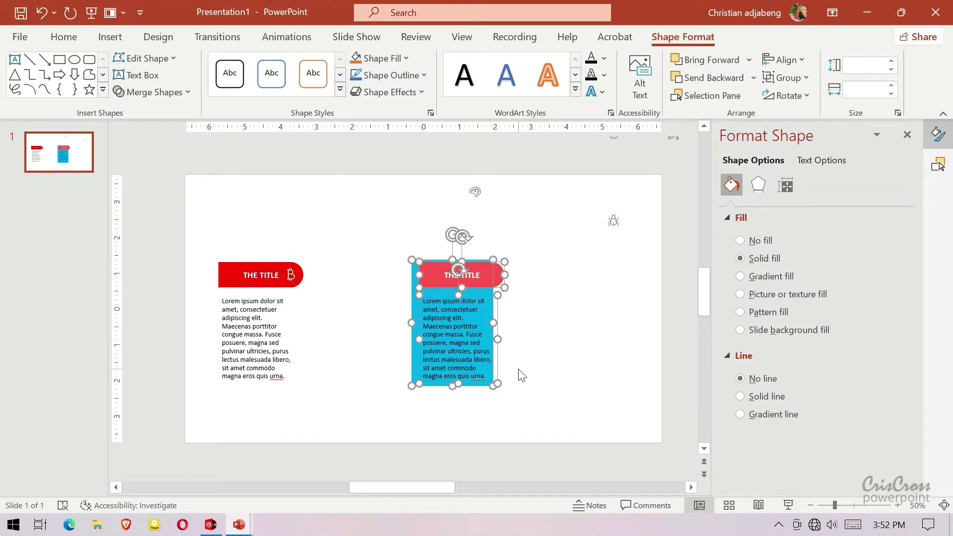
drag(487, 357, 492, 362)
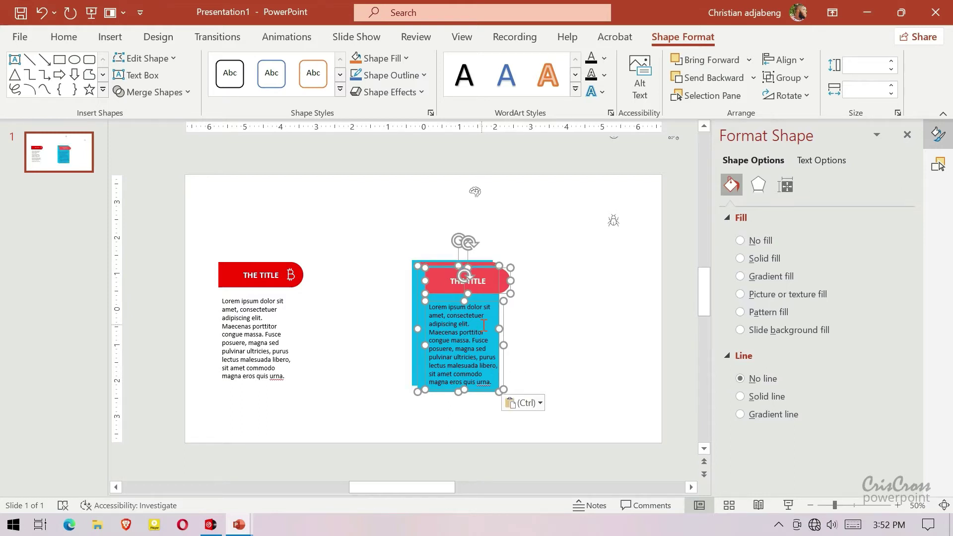
drag(493, 298, 622, 293)
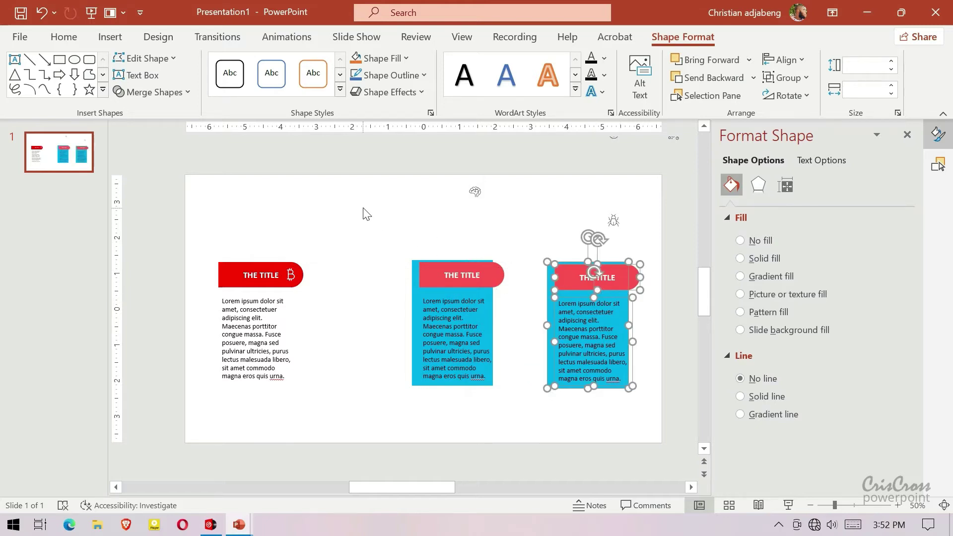
drag(476, 192, 492, 274)
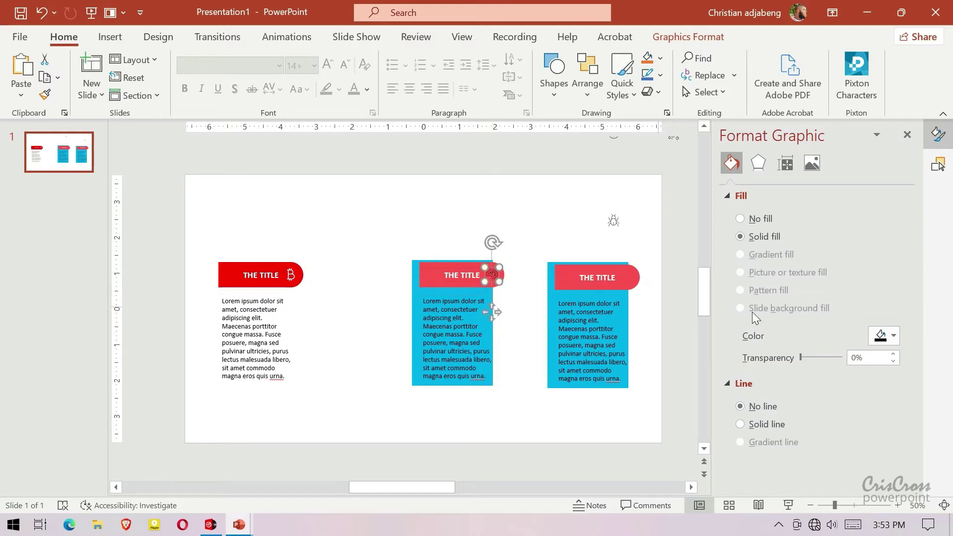
- Make the icon on the middle card's title tab white
click(894, 336)
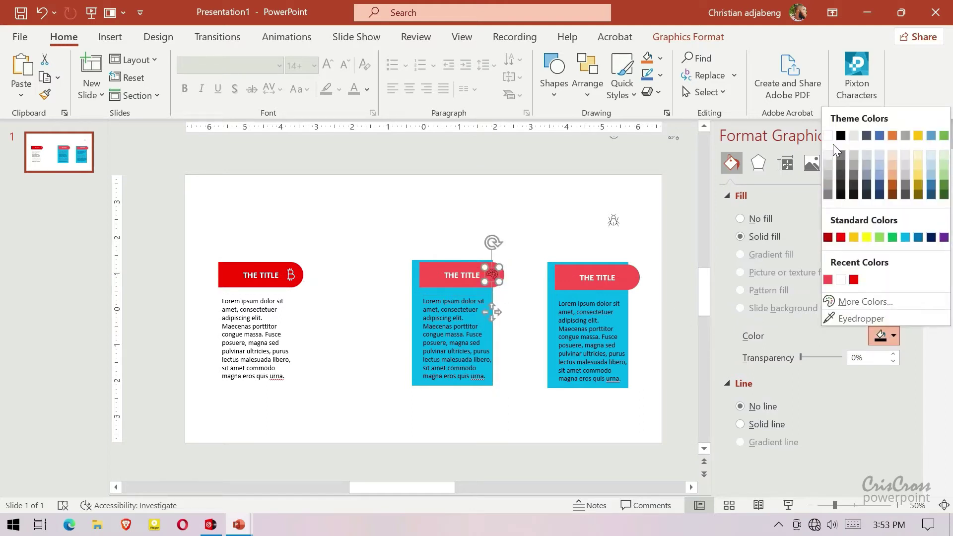
click(832, 136)
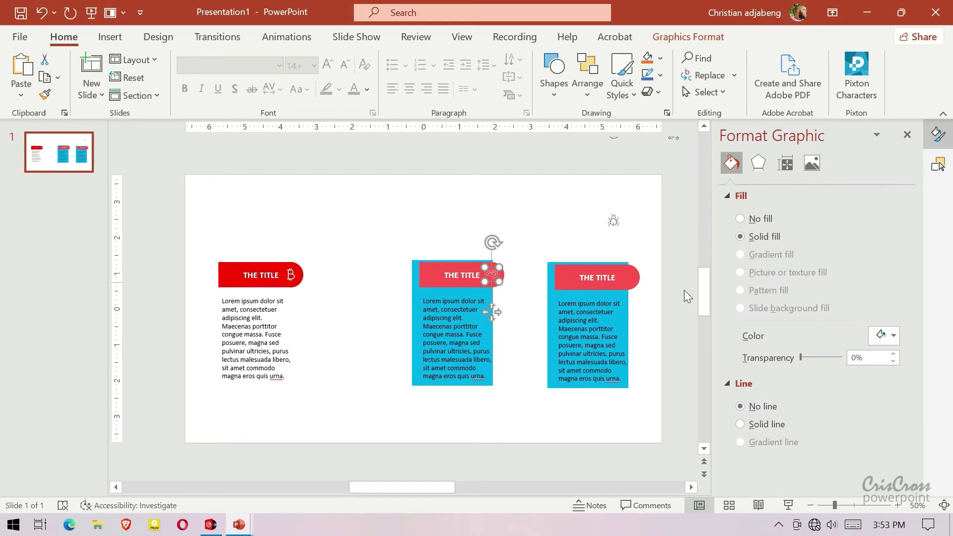
click(652, 329)
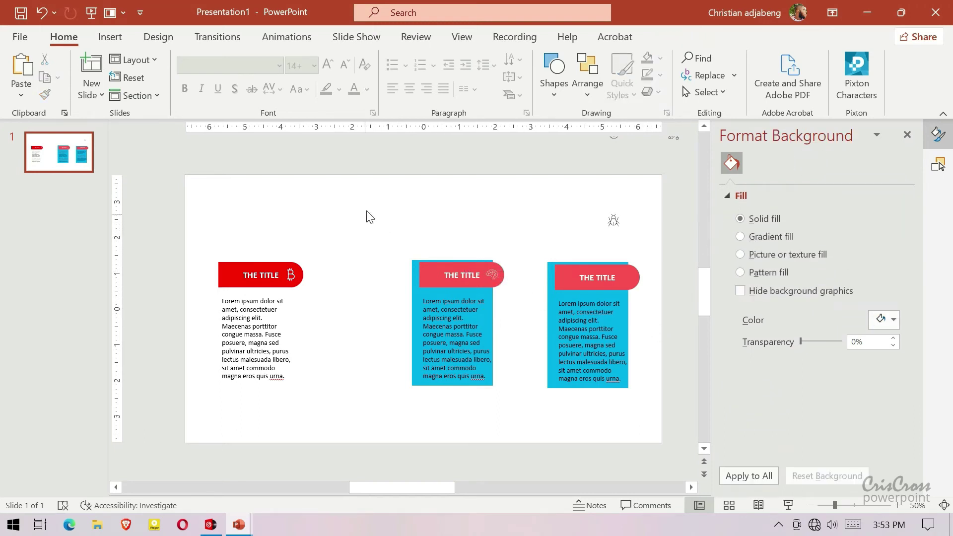
- Change the middle card's blue background rectangle to white, then select its title and text
mouse_move(367, 209)
mouse_down()
mouse_move(519, 428)
mouse_move(530, 423)
mouse_up()
click(469, 402)
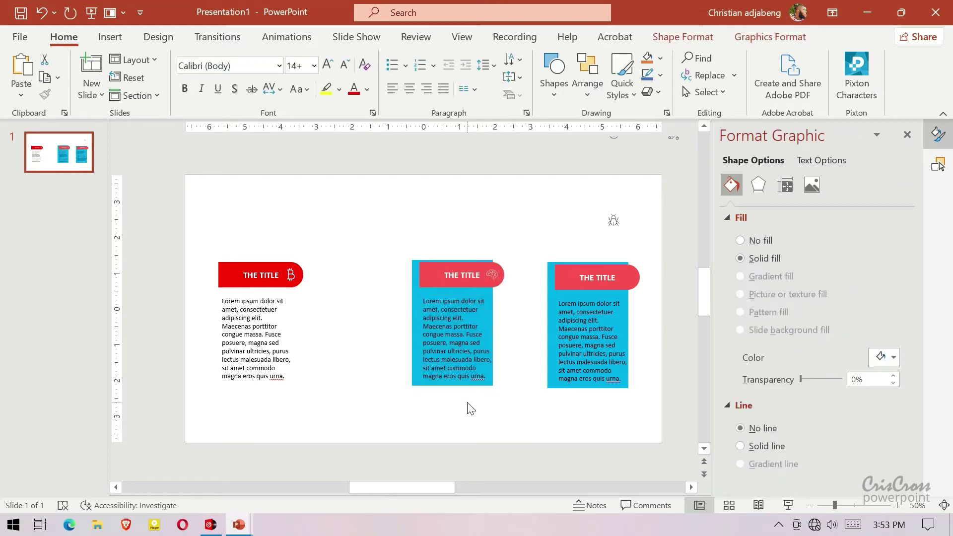
click(413, 383)
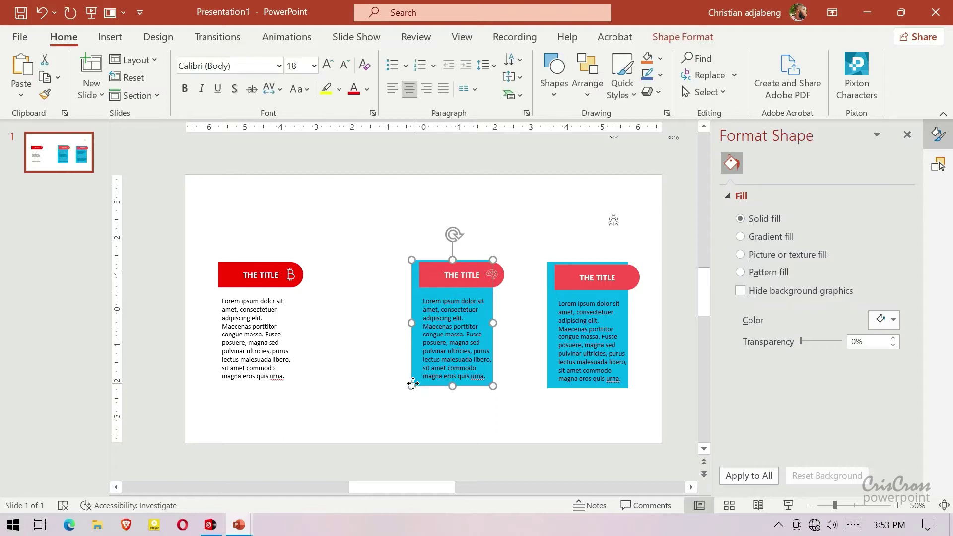
click(889, 359)
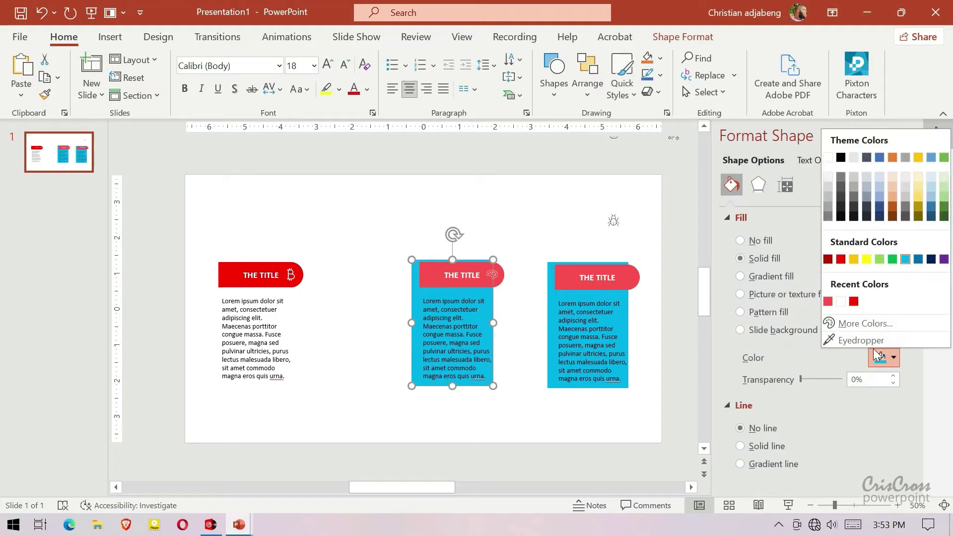
click(841, 301)
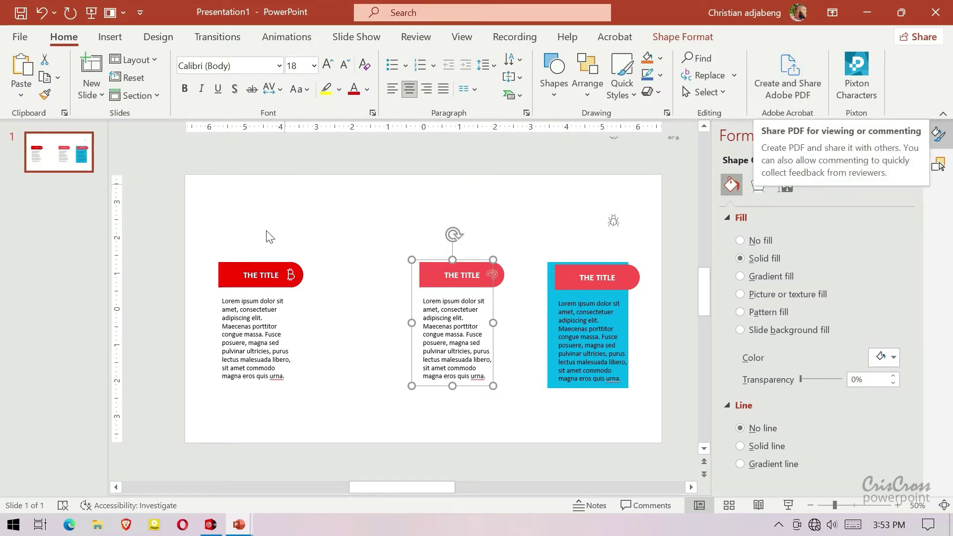
drag(376, 224, 533, 427)
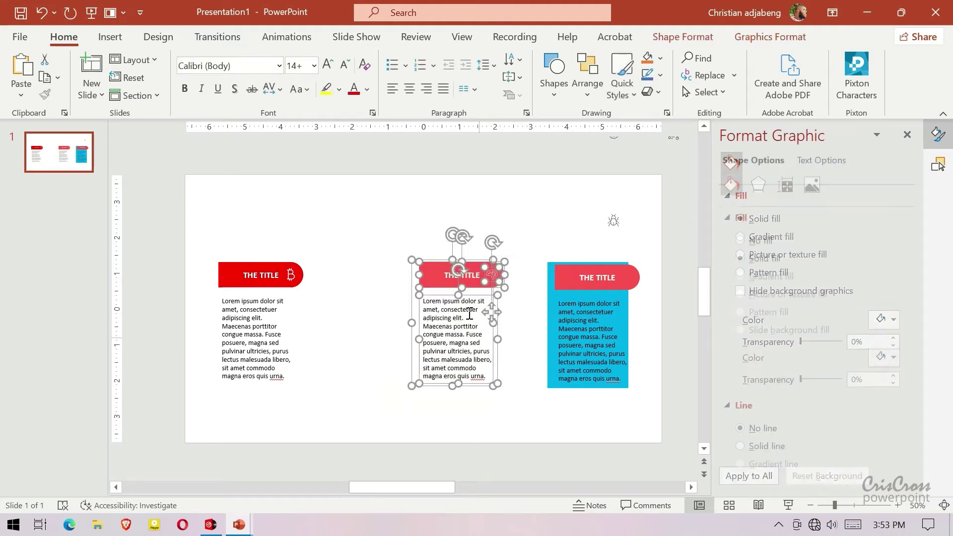
- Group the middle card, rename the group OPTION 2, and move it below OPTION 1 in the Selection Pane
right_click(476, 263)
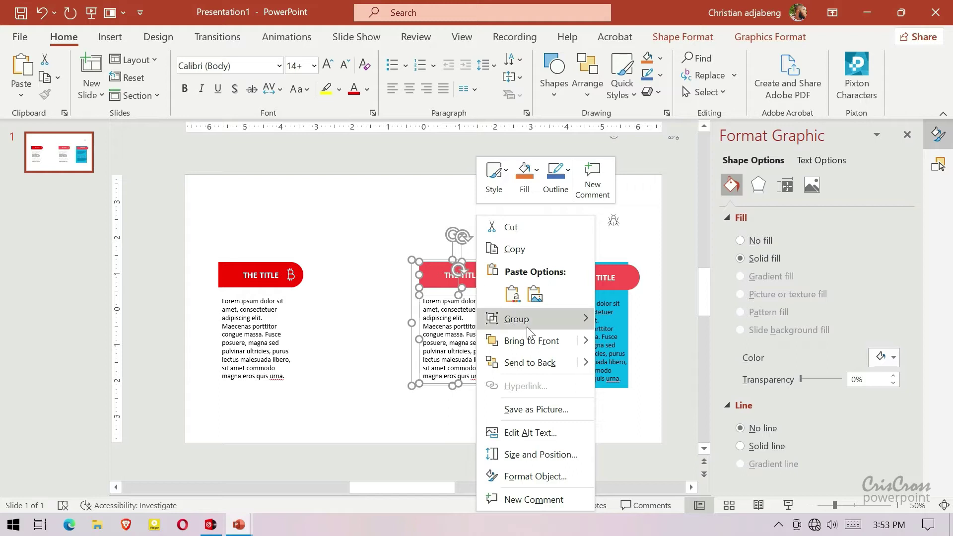
click(613, 318)
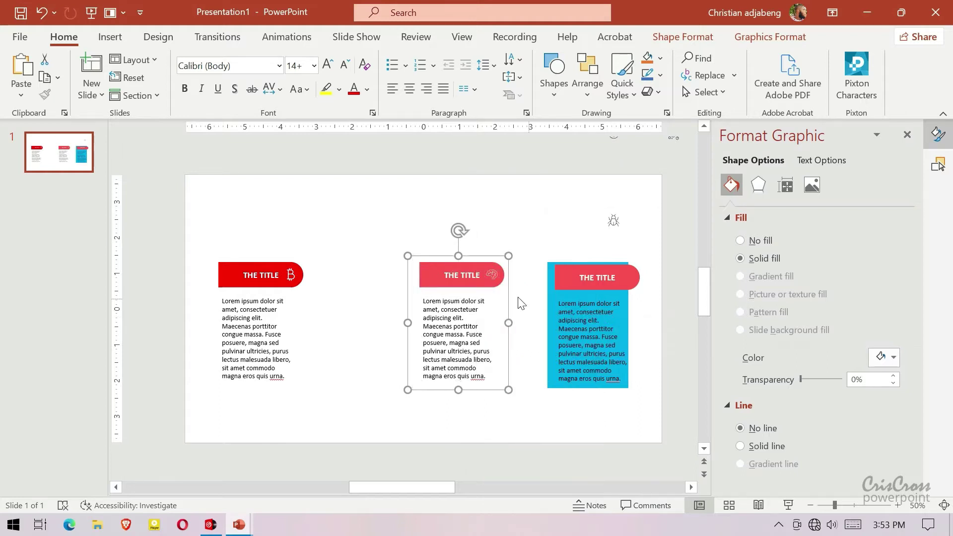
click(938, 164)
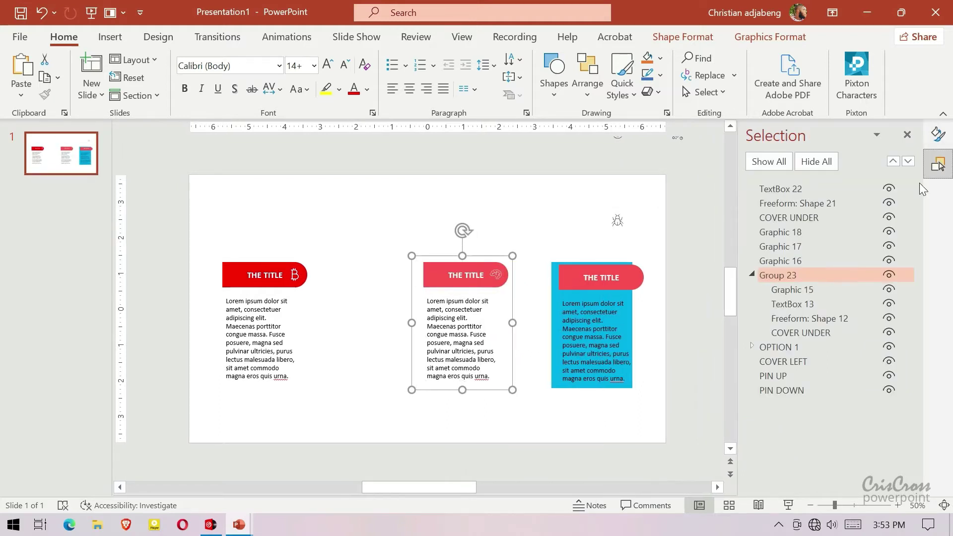
click(752, 274)
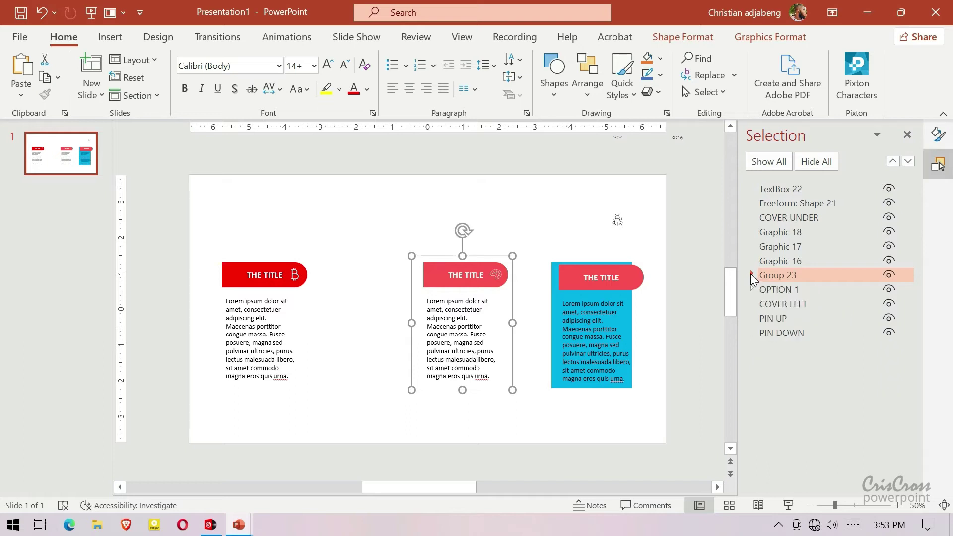
double_click(793, 275)
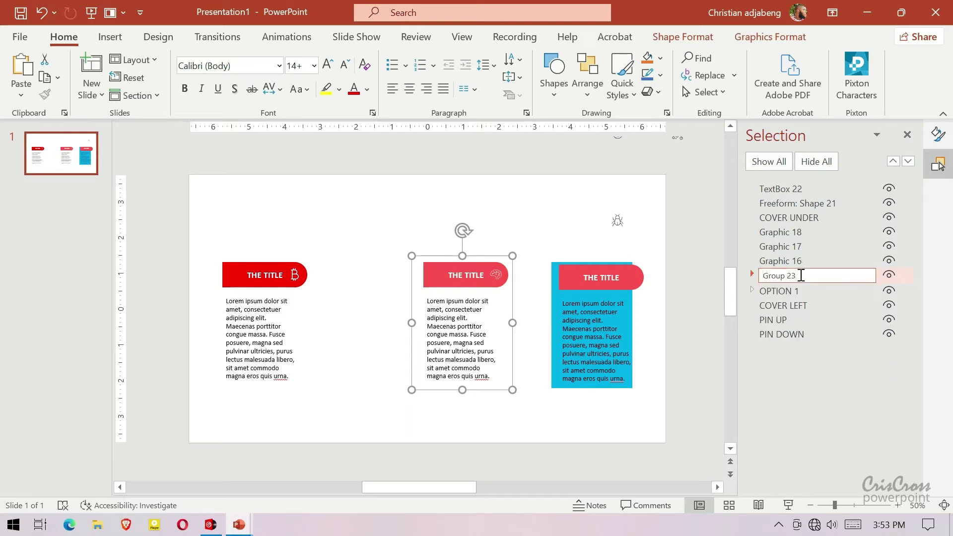
key(ctrl+a)
text(OP)
key(Return)
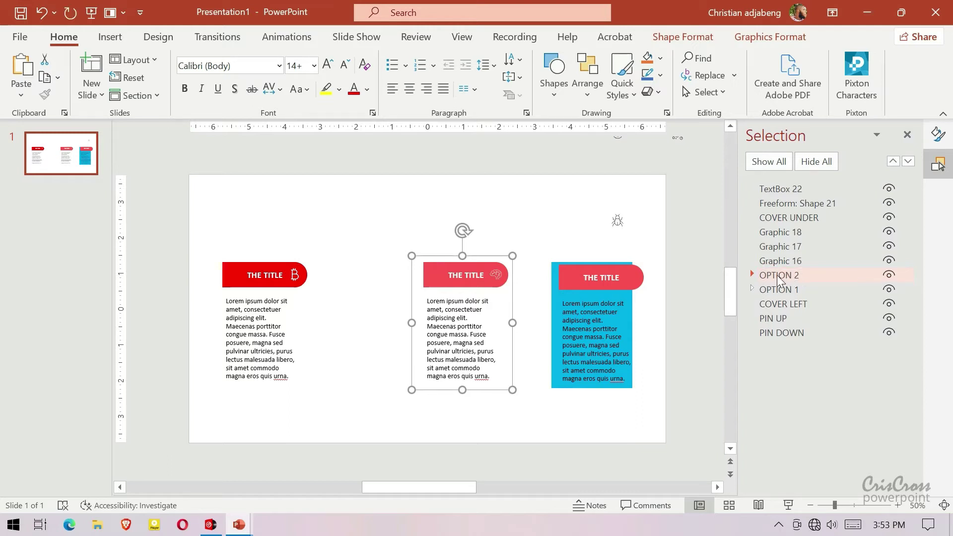
drag(778, 278, 777, 299)
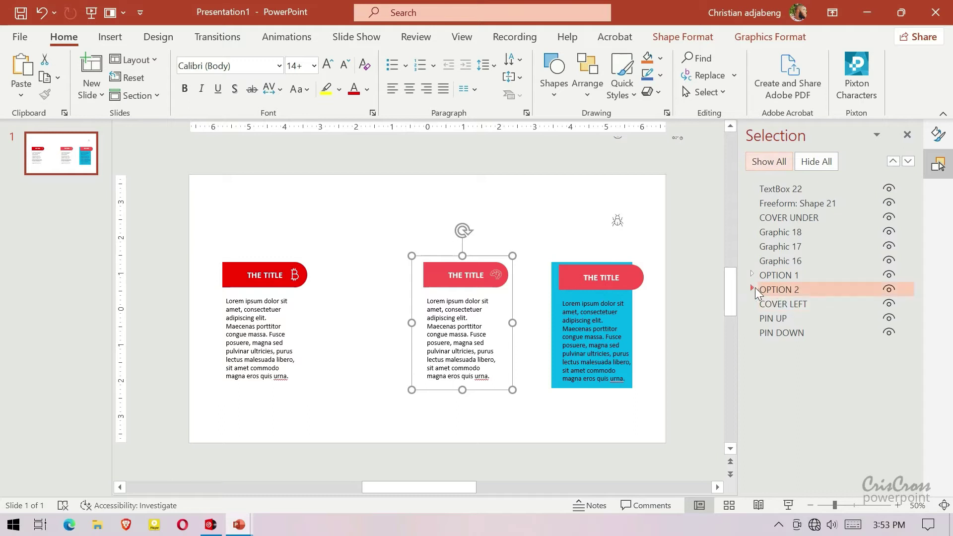
- Fill the middle card's THE TITLE tab with a deeper magenta-pink from More Colors
click(489, 266)
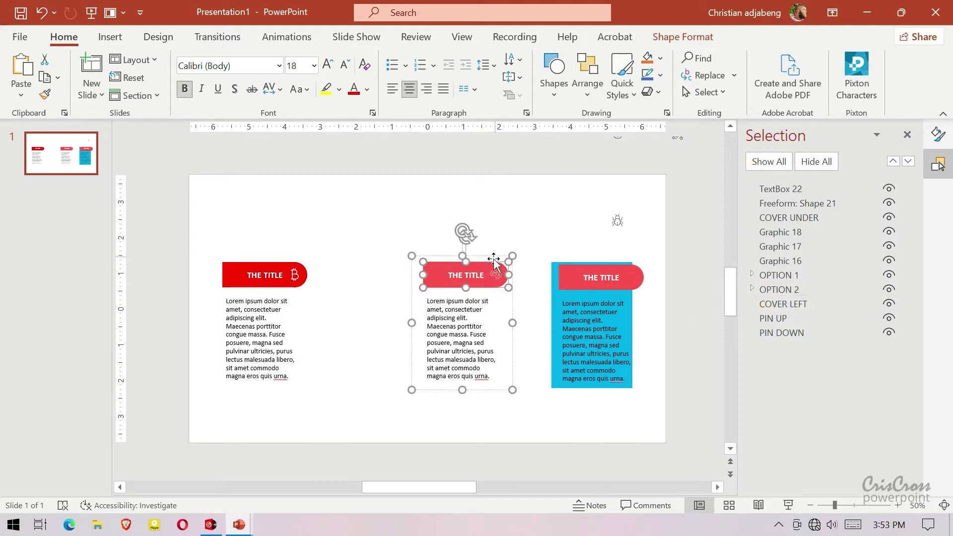
click(939, 134)
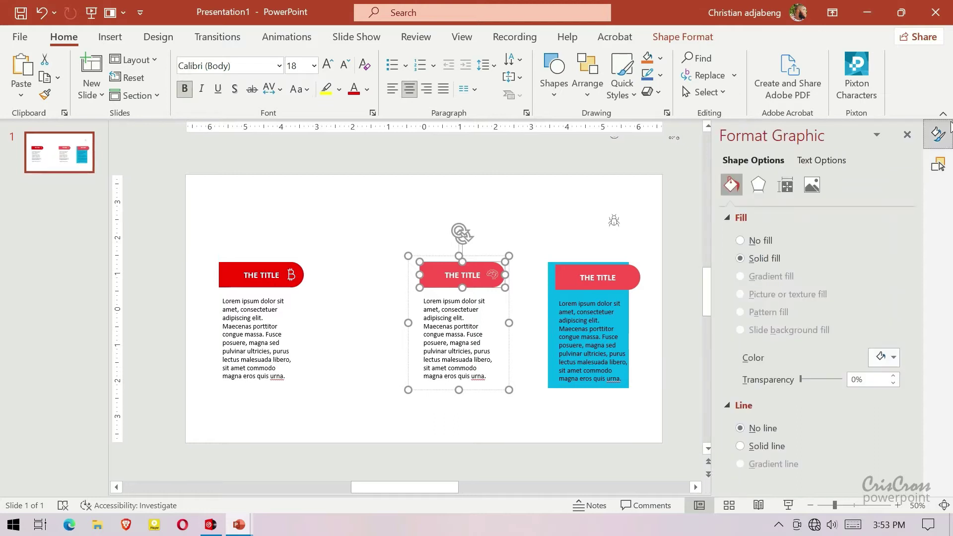
click(894, 357)
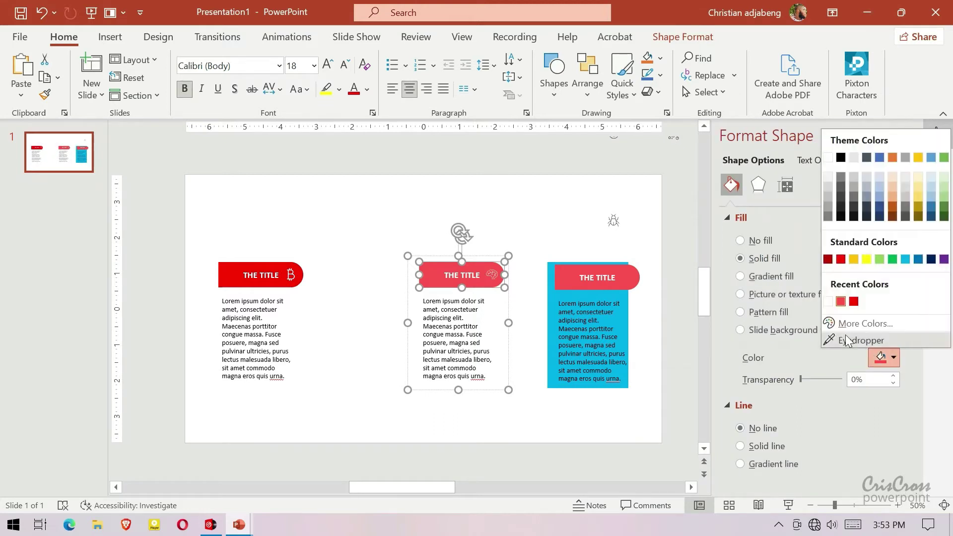
click(844, 324)
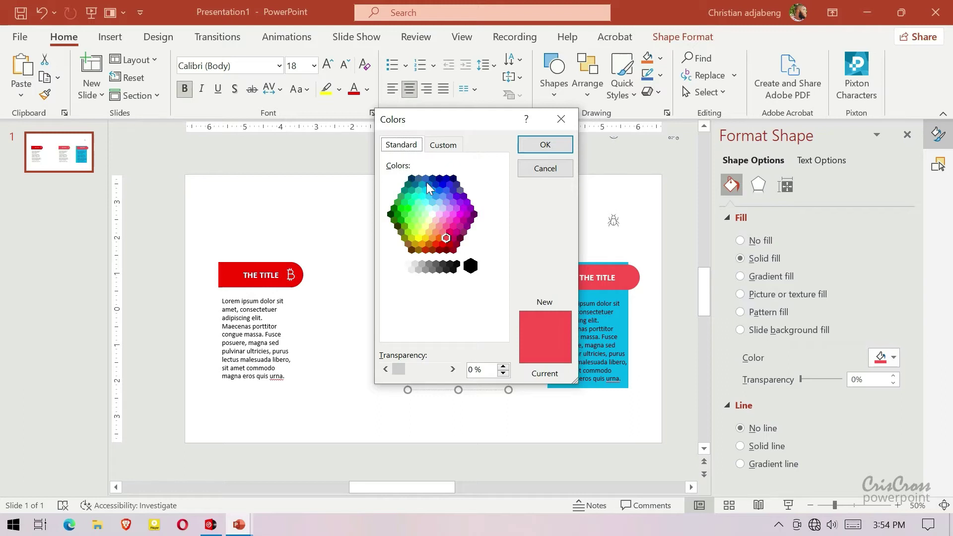
click(450, 231)
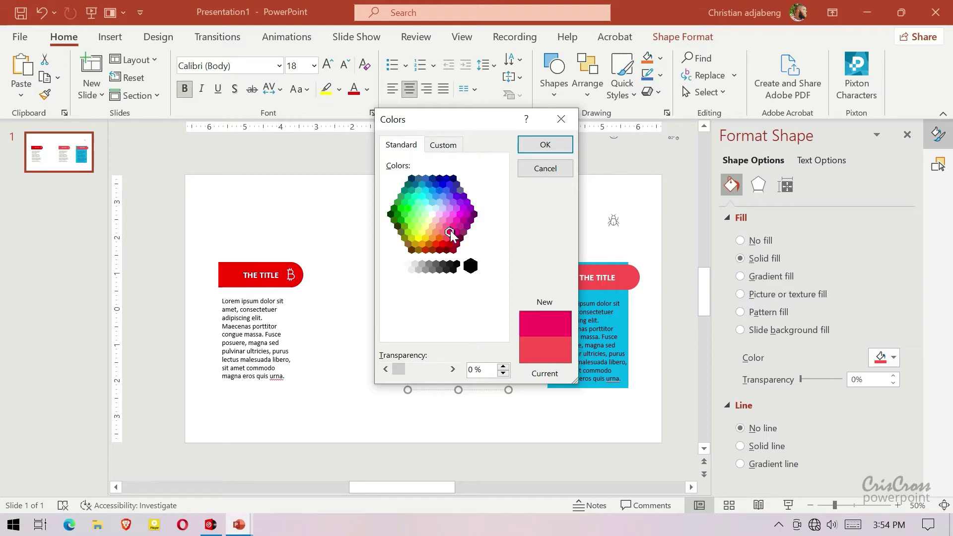
click(527, 147)
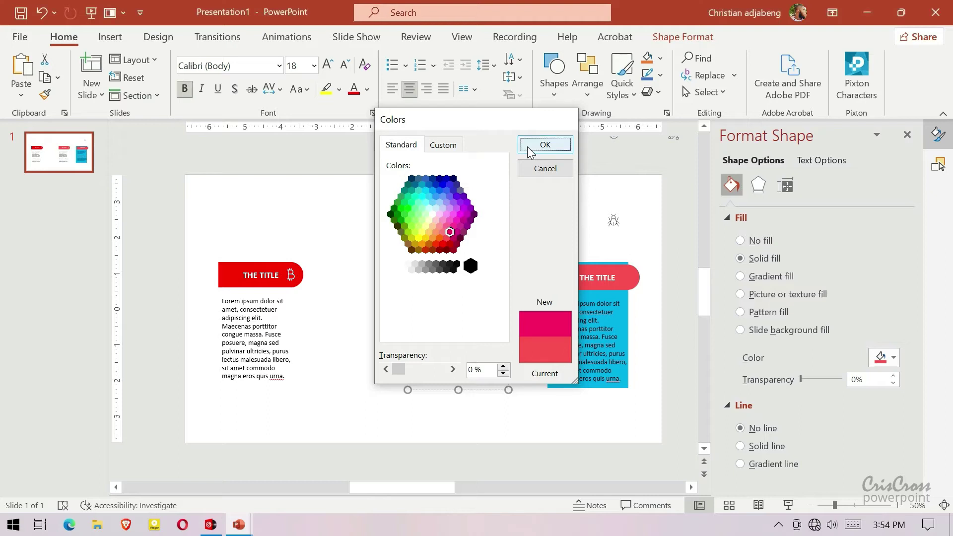
click(523, 219)
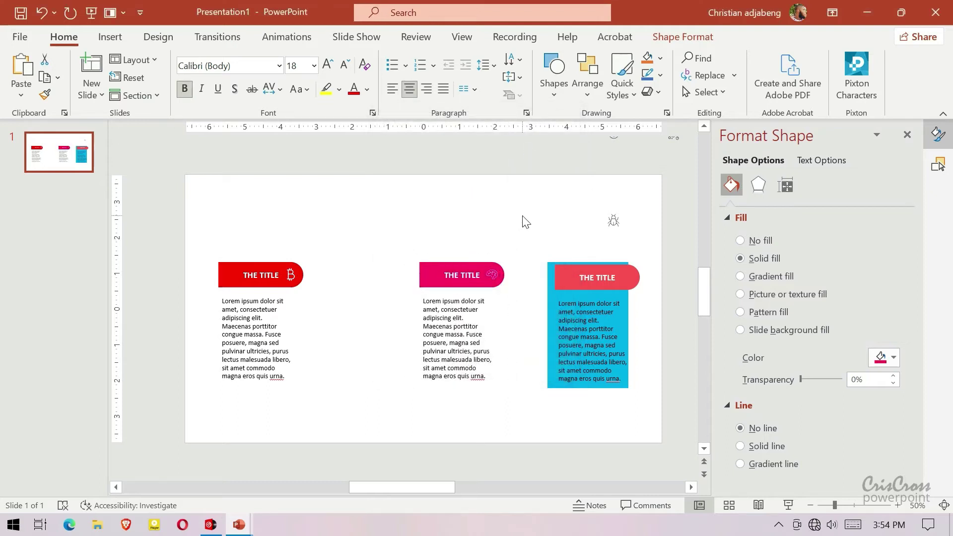
click(492, 259)
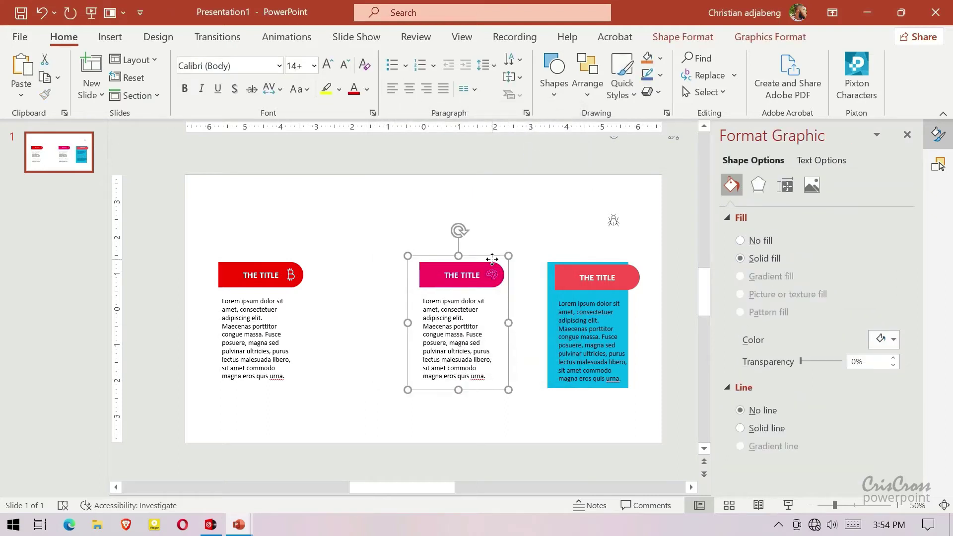
- Drag the pink card left and nudge it three steps until its tab overlaps the red tab's end
drag(492, 258, 381, 256)
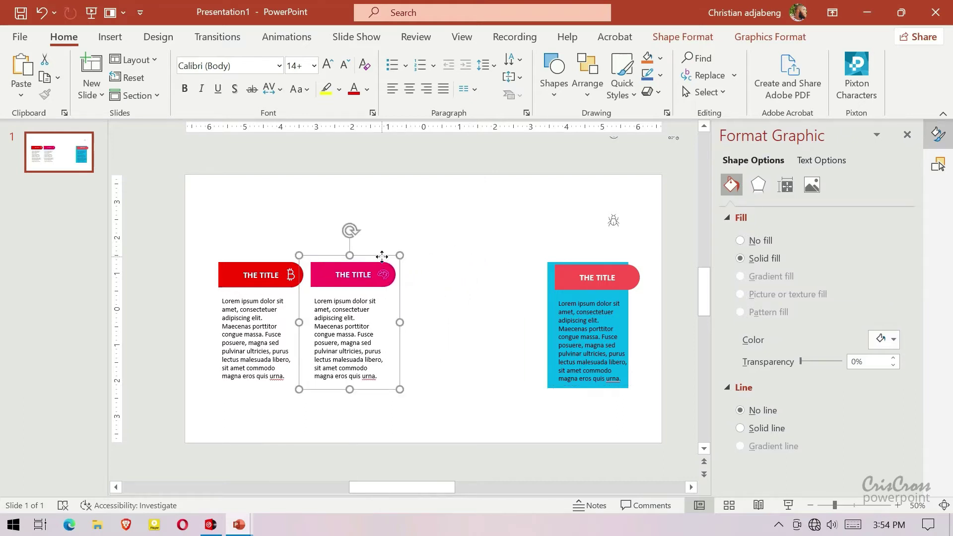
key(Left)
key(Left)
key(Left)
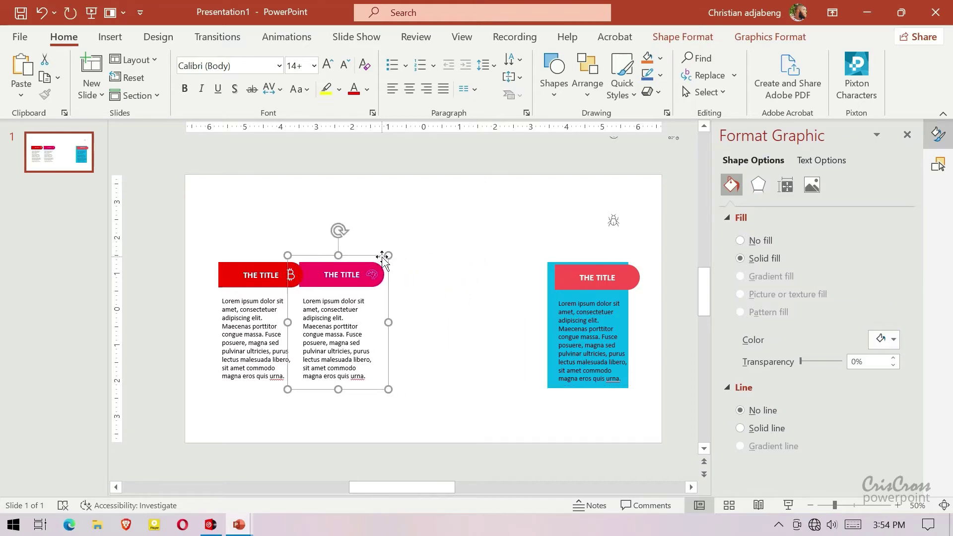
key(Left)
key(Left)
key(Left)
key(Left)
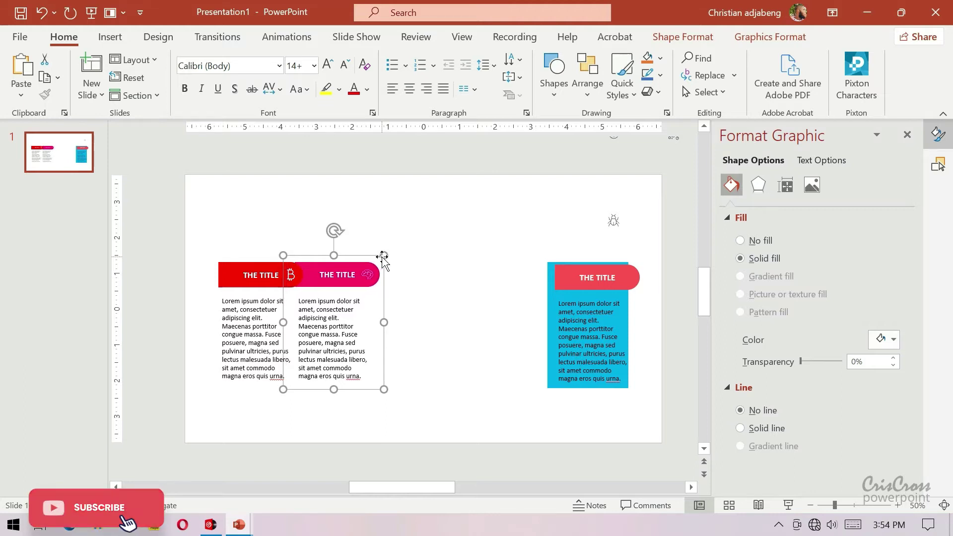
key(Left)
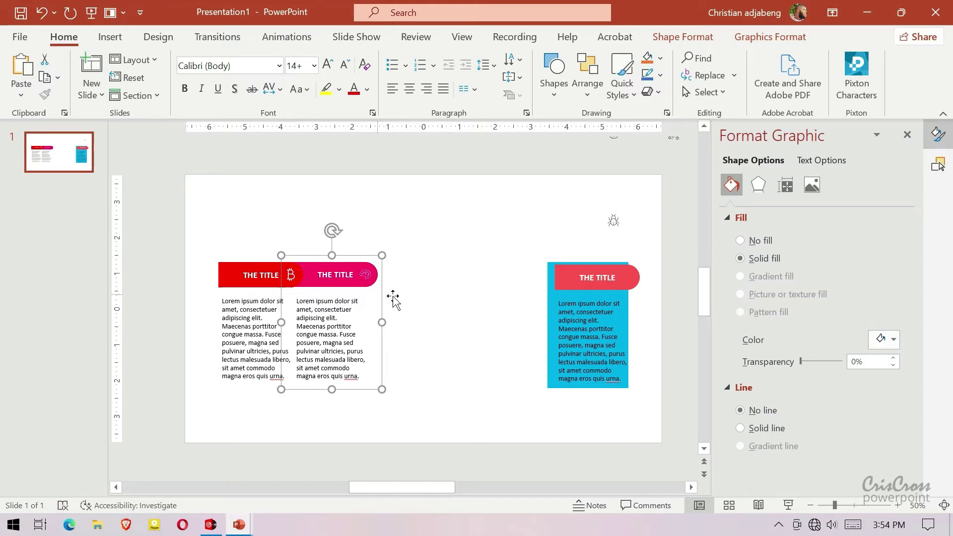
click(898, 506)
click(897, 505)
click(897, 506)
click(898, 506)
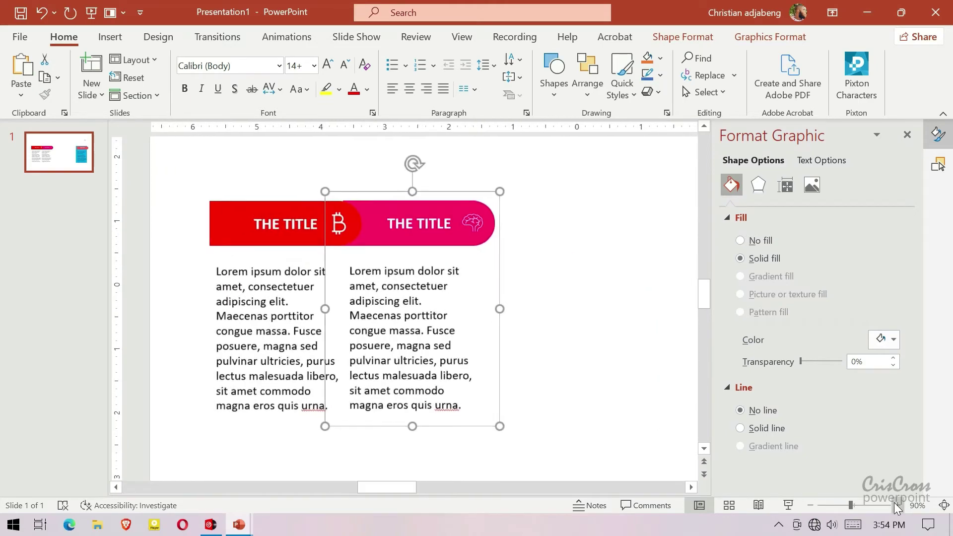
click(898, 505)
click(898, 506)
click(898, 505)
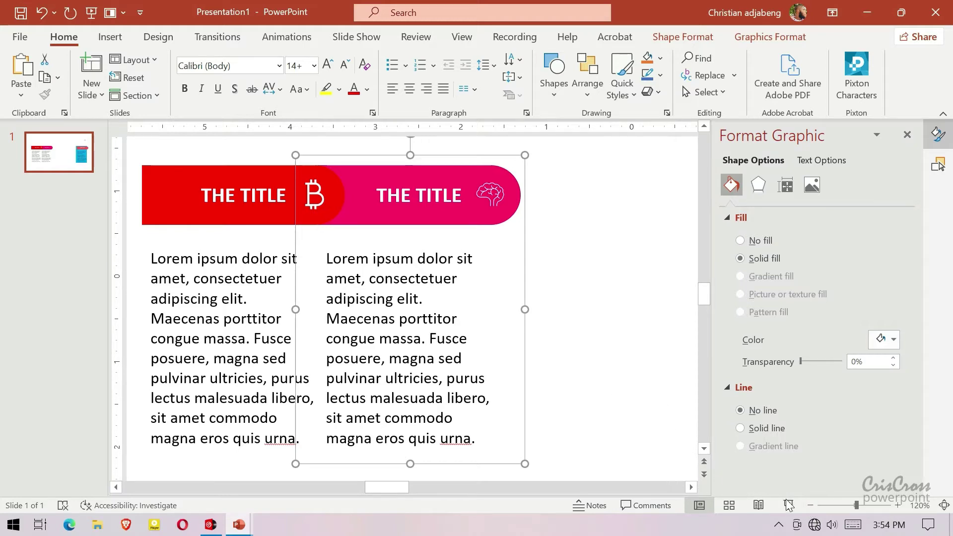
click(810, 505)
click(810, 505)
click(810, 506)
click(810, 505)
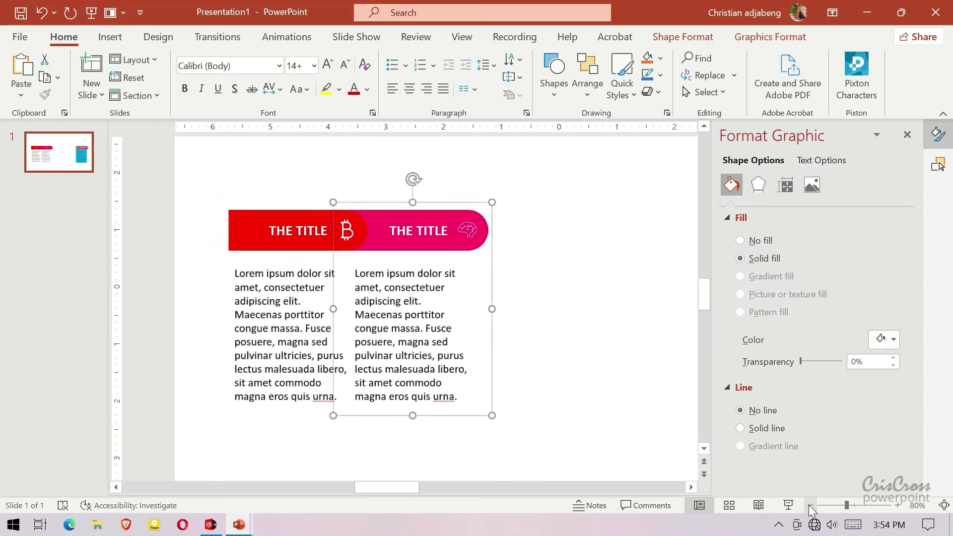
click(810, 505)
click(810, 505)
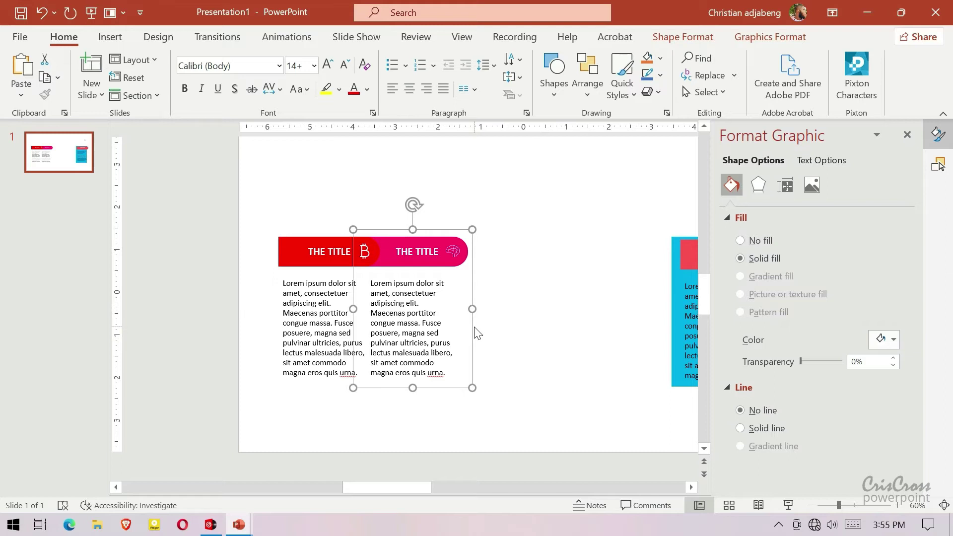
- Nudge the pink card rightward until a small gap separates its tab from the red tab
key(ctrl+Right)
key(ctrl+Right)
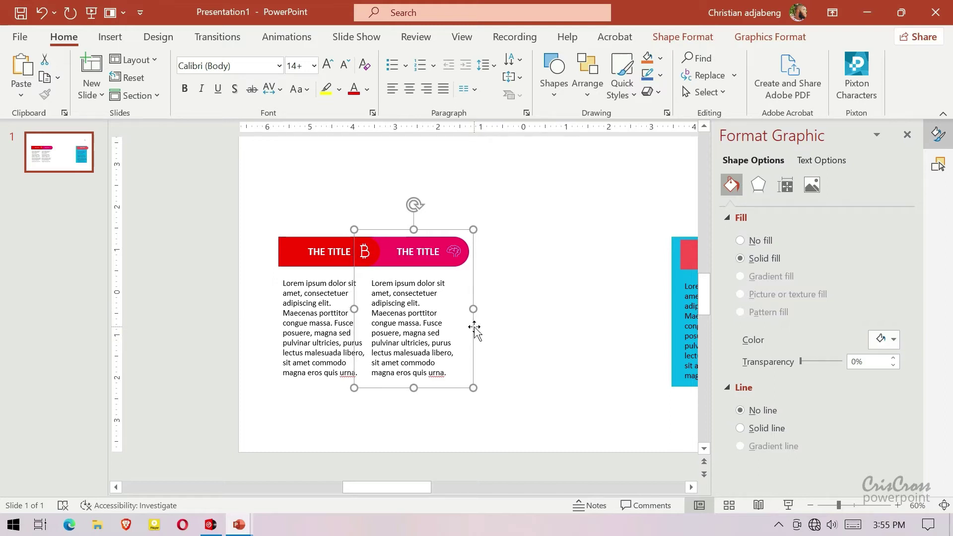
key(ctrl+Right)
key(ctrl+Right)
key(ctrl+Right)
key(ctrl+Right)
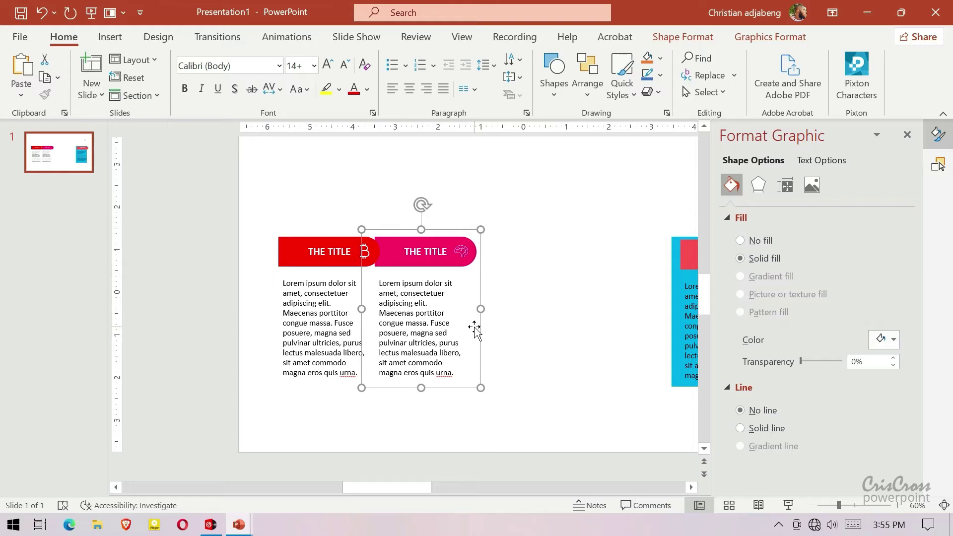
key(ctrl+Right)
key(ctrl+Right)
key(Right)
key(Right)
key(Right)
key(Right)
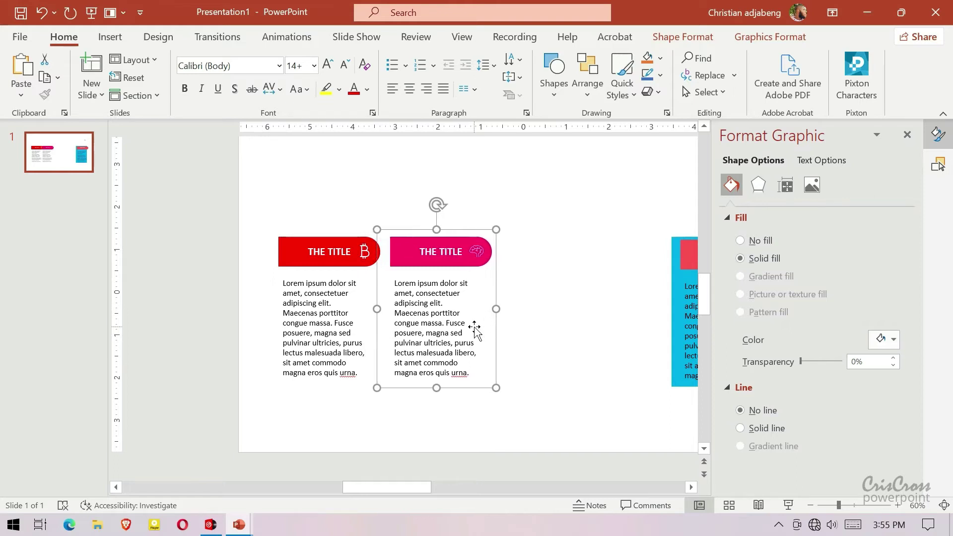
key(Right)
key(Right)
key(Right)
key(Right)
key(Right)
key(Right)
key(ctrl+Right)
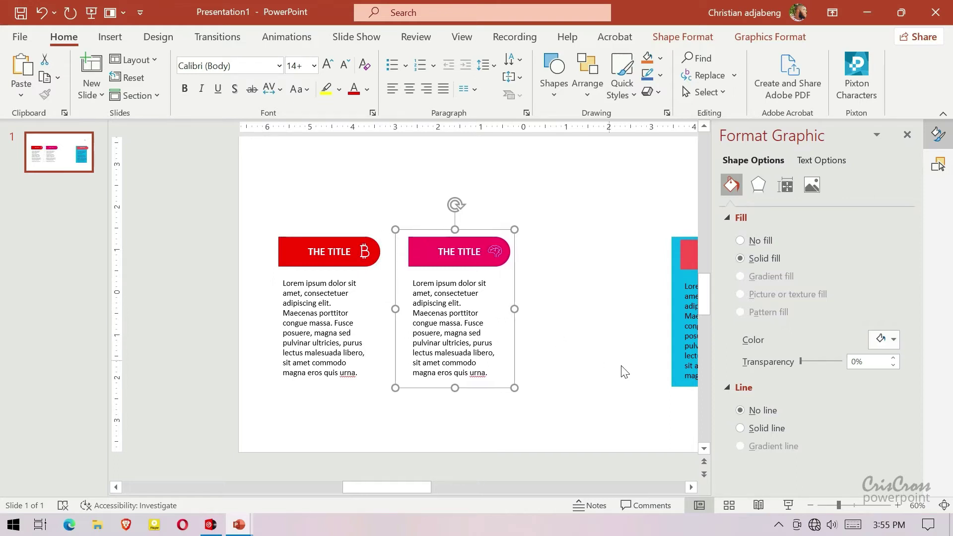
key(ctrl+Right)
key(ctrl+Right)
key(ctrl+Right)
click(690, 487)
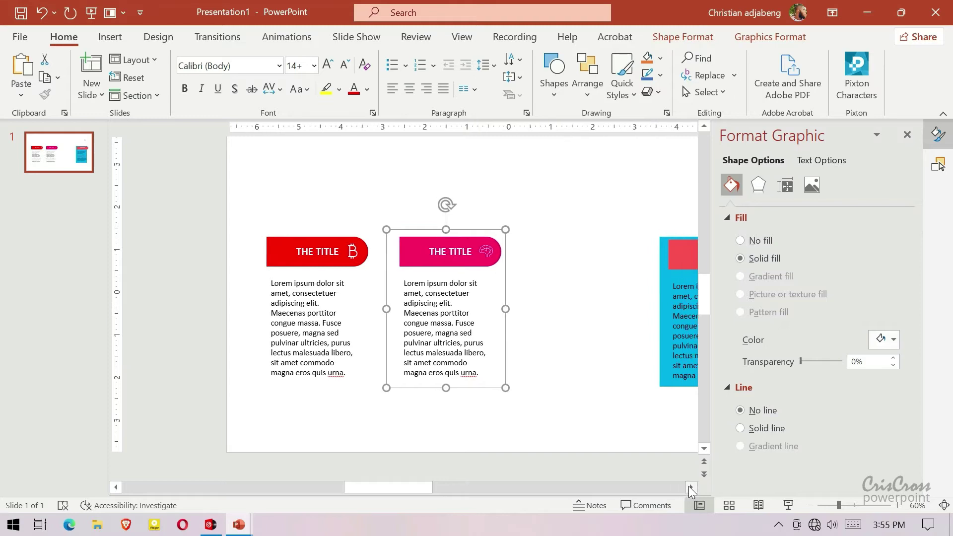
key(Right)
key(Right)
key(Right)
click(689, 486)
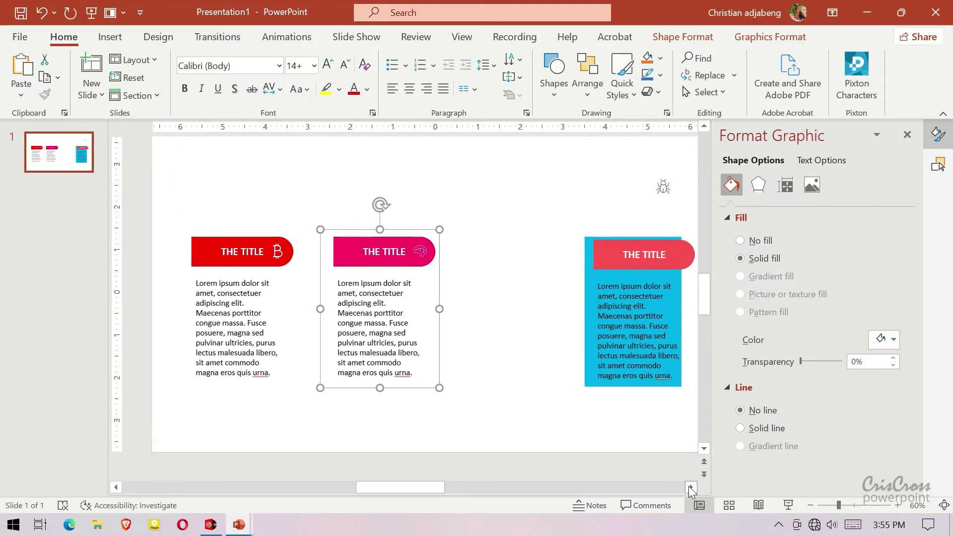
click(690, 487)
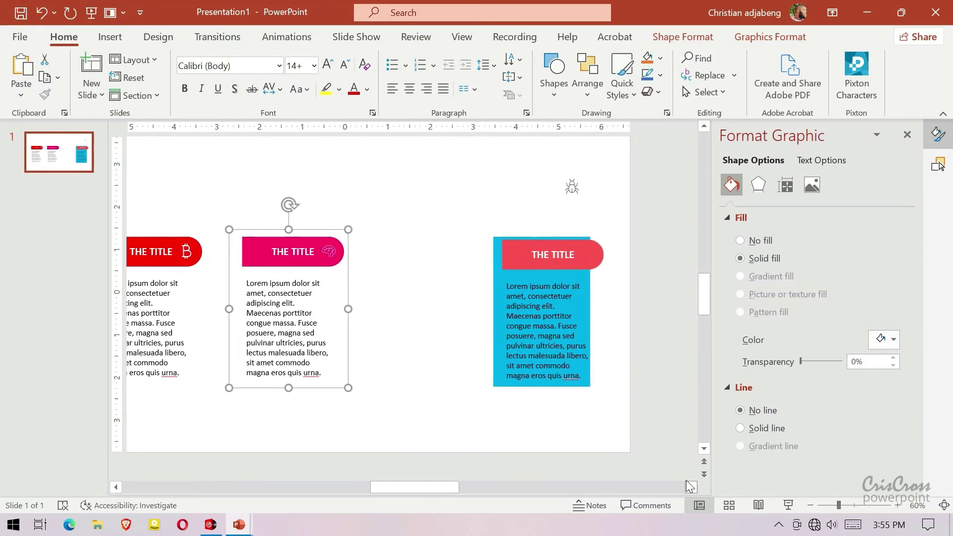
click(628, 392)
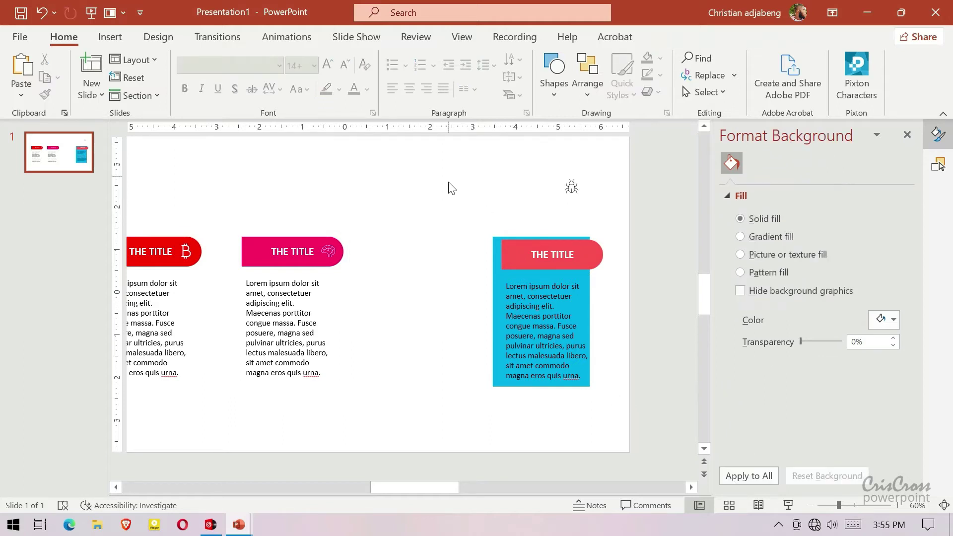
- Delete the blue card and ungroup the pink card's title and text
drag(444, 196, 624, 421)
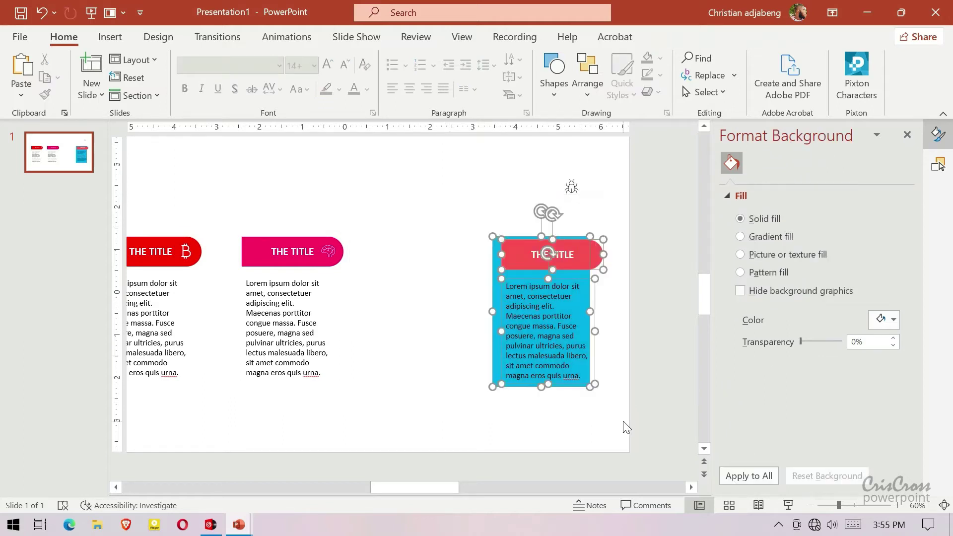
key(Delete)
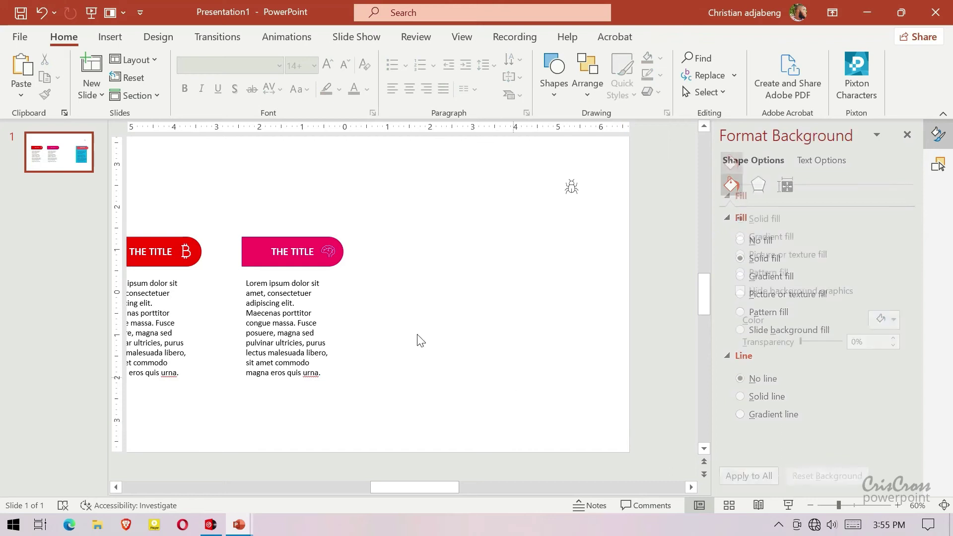
click(312, 263)
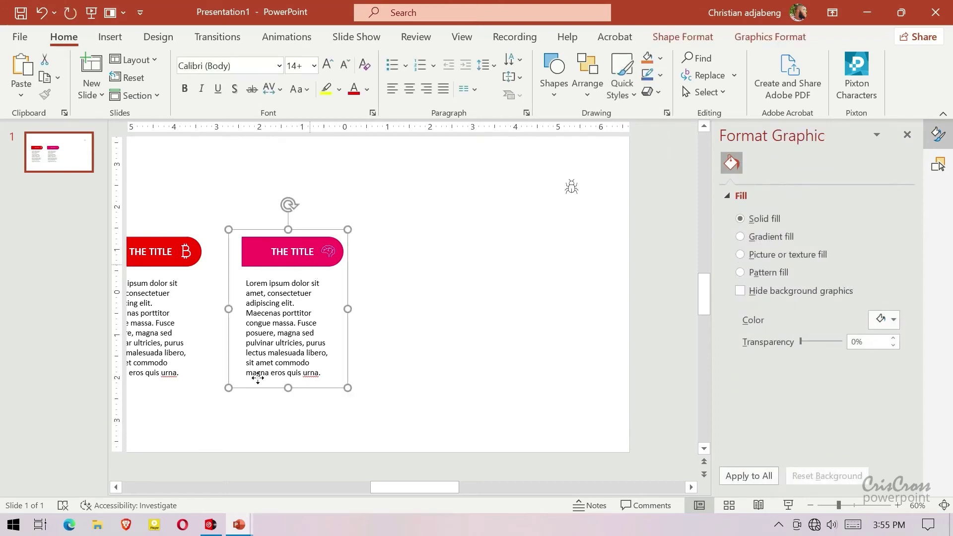
right_click(327, 228)
mouse_move(368, 319)
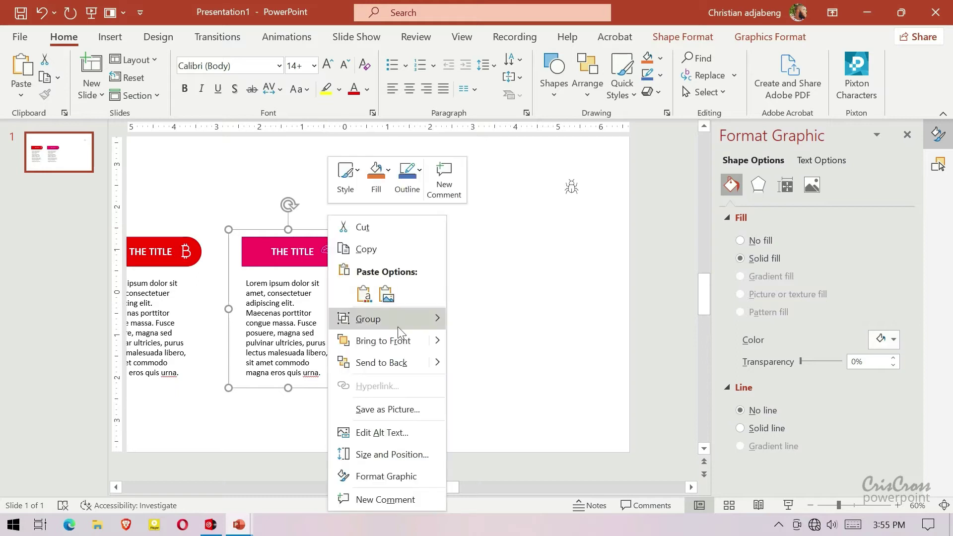
click(464, 364)
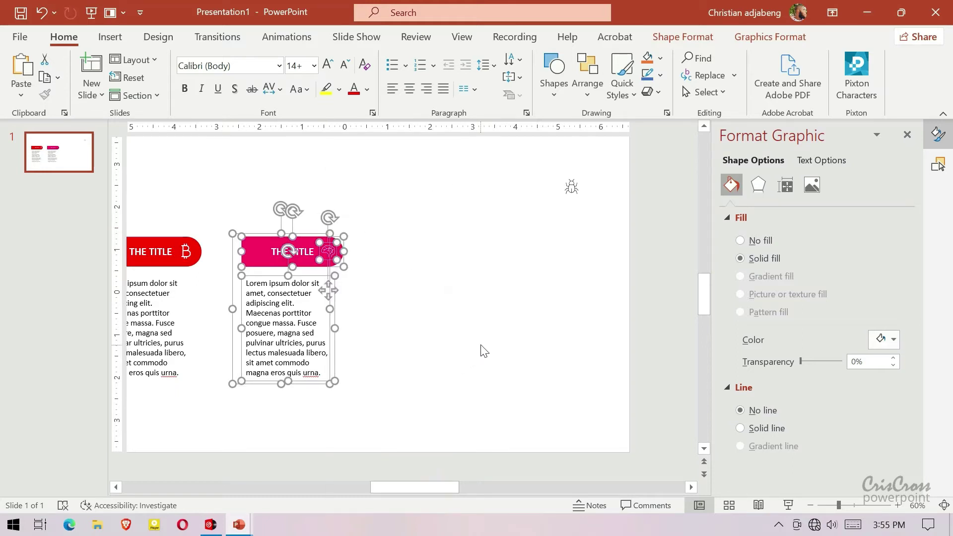
click(481, 349)
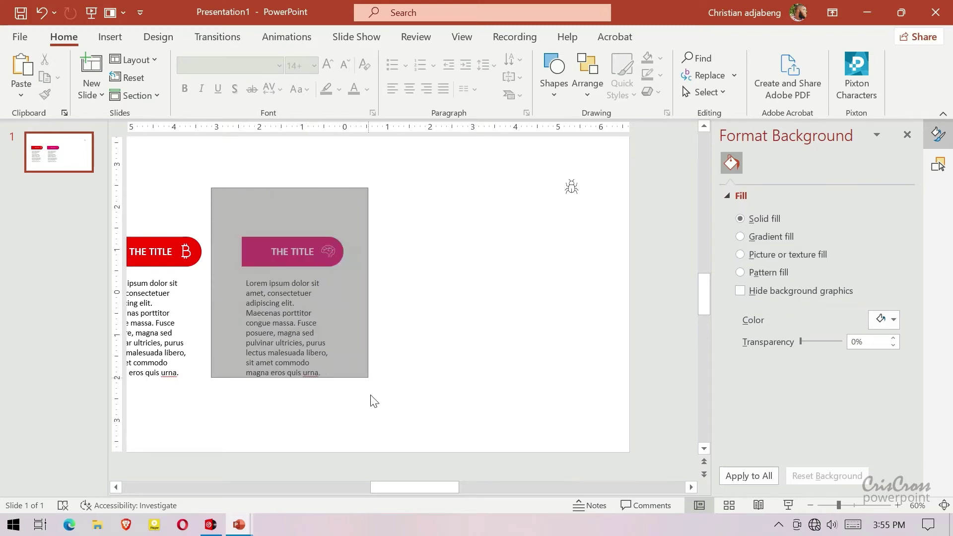
- Shift the pink title and its text slightly left toward the red card
drag(212, 188, 374, 410)
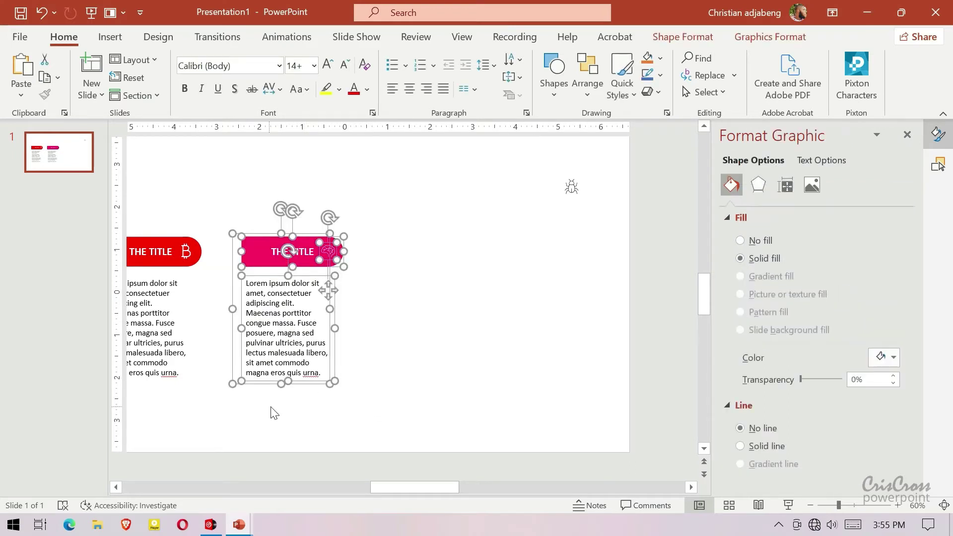
key(ctrl+Left)
key(ctrl+Left)
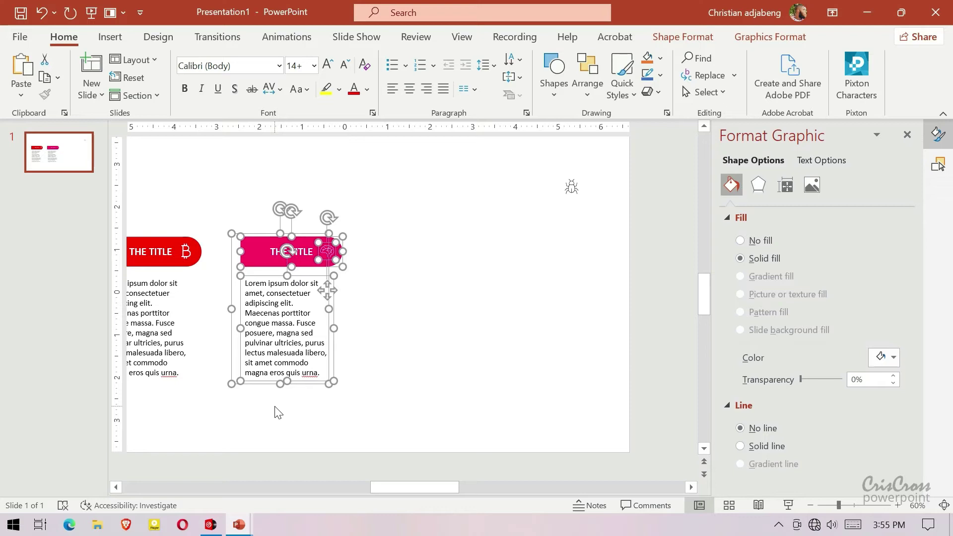
key(ctrl+Left)
key(ctrl+Left)
key(ctrl+Left)
key(ctrl+Left)
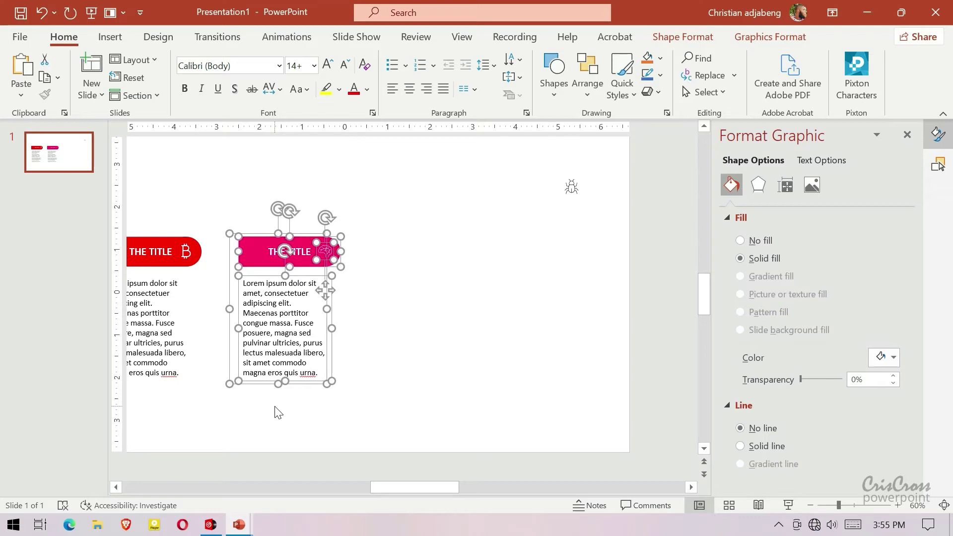
key(ctrl+Left)
key(ctrl+Left)
key(ctrl+Left)
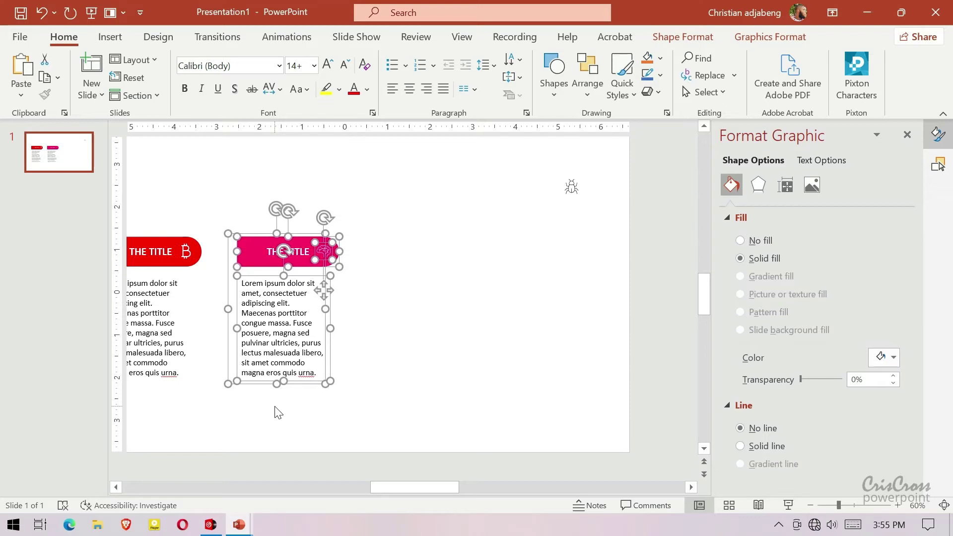
key(ctrl+Left)
key(ctrl+Left)
key(ctrl+Left)
key(ctrl+Left)
key(ctrl+Left)
key(ctrl+Left)
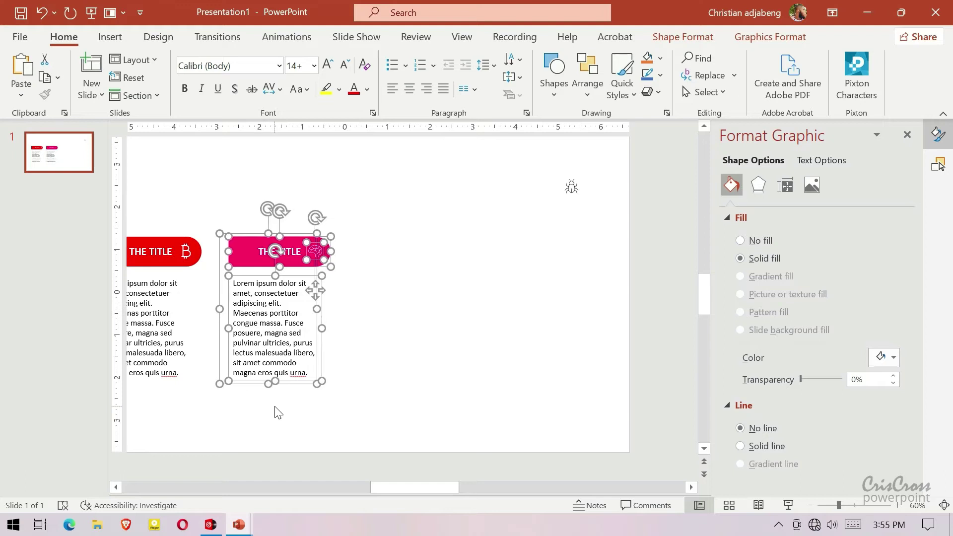
key(ctrl+Left)
key(ctrl+Left)
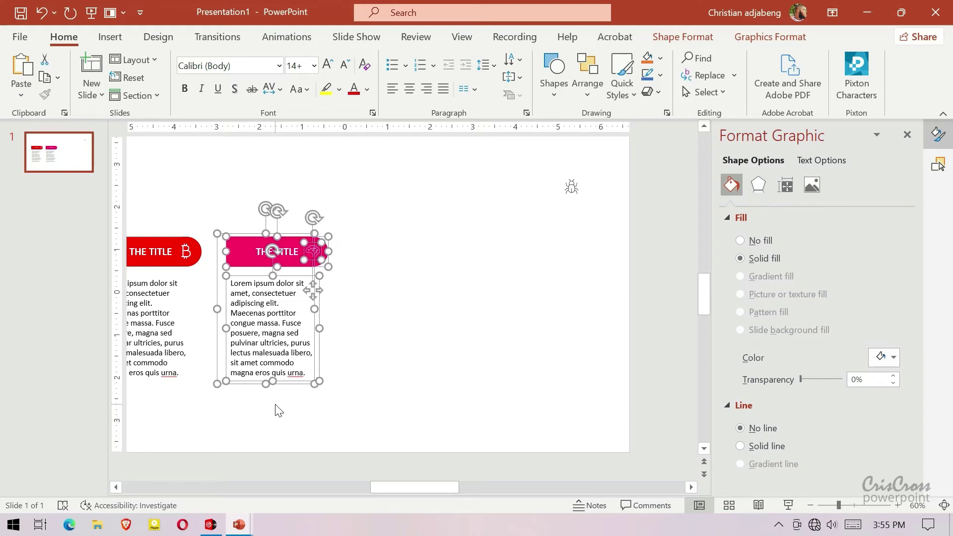
click(406, 372)
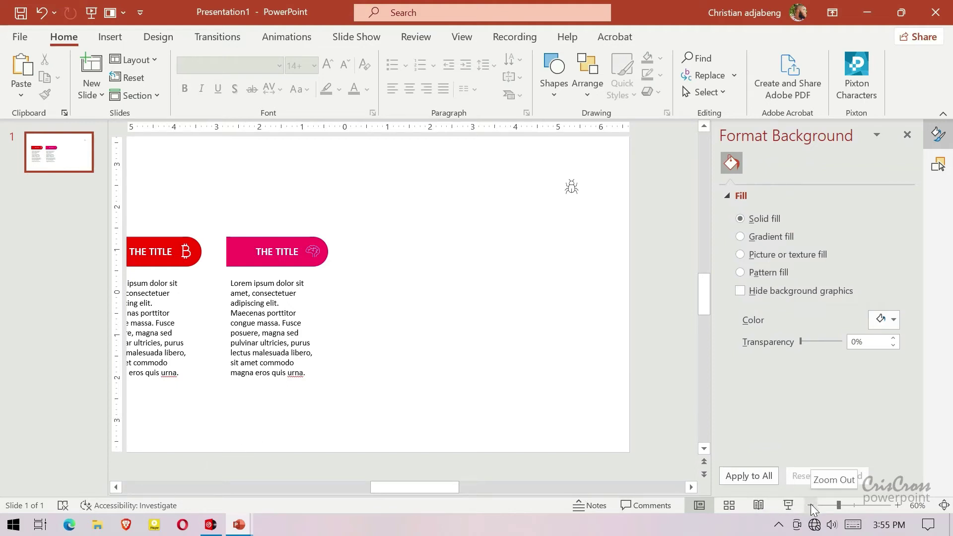
- Zoom out to 50% and nudge the second title tab and its text a little left
click(693, 488)
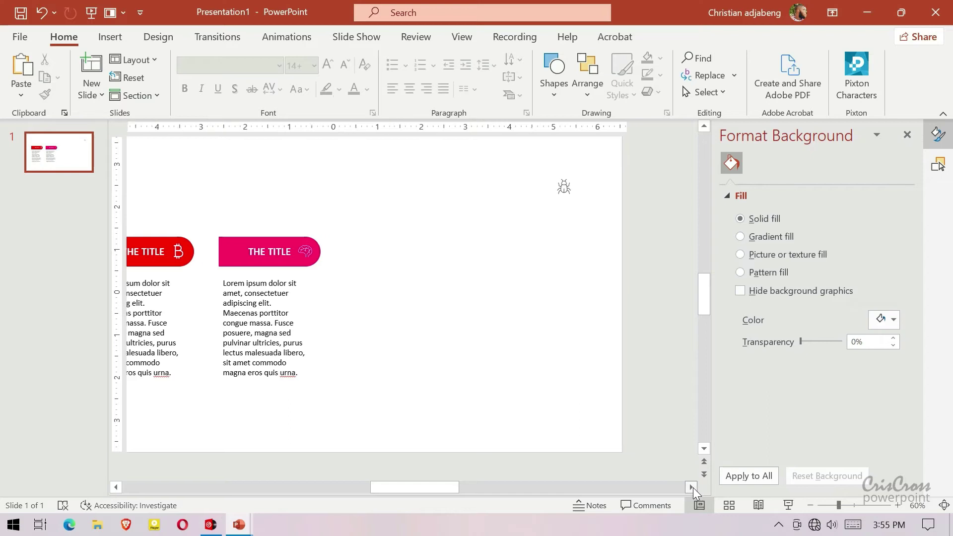
click(116, 487)
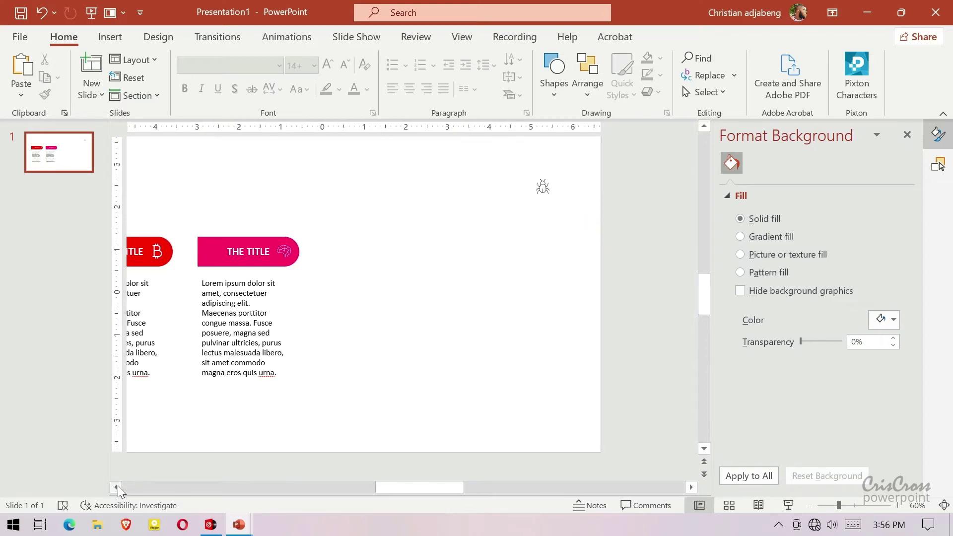
click(117, 487)
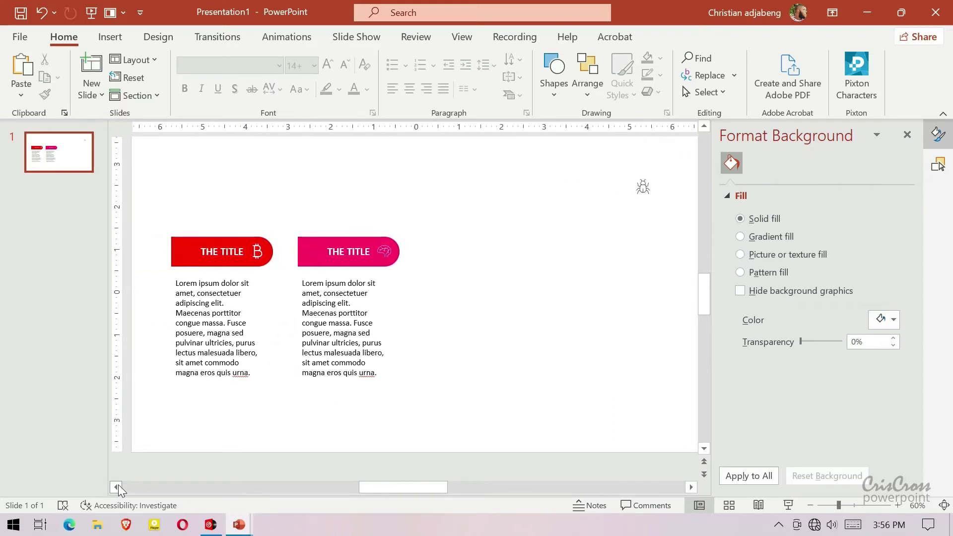
click(808, 506)
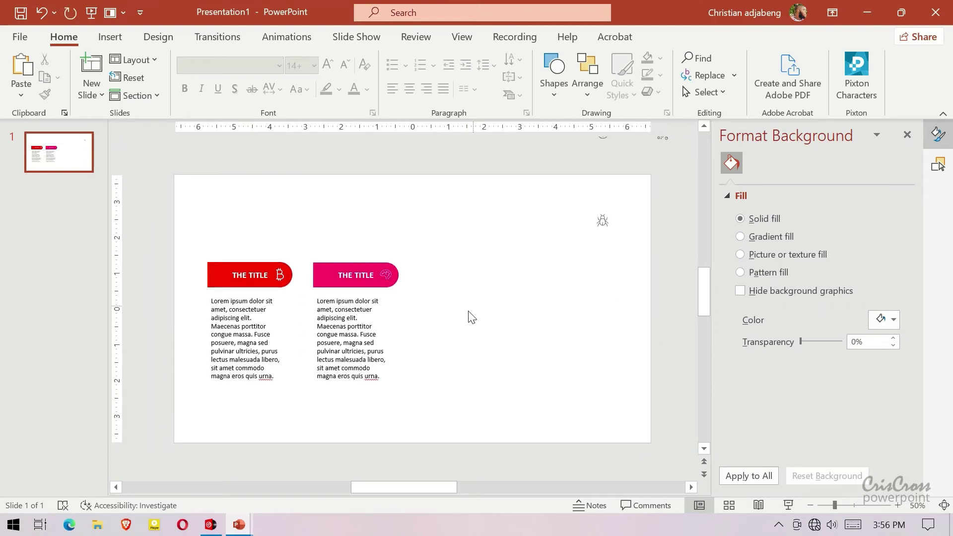
drag(287, 224, 436, 400)
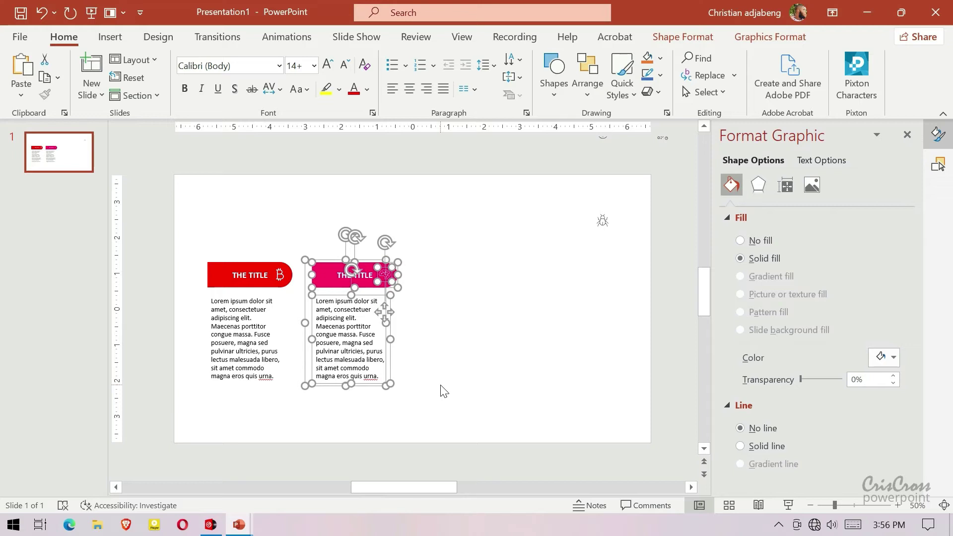
key(Left)
key(Left)
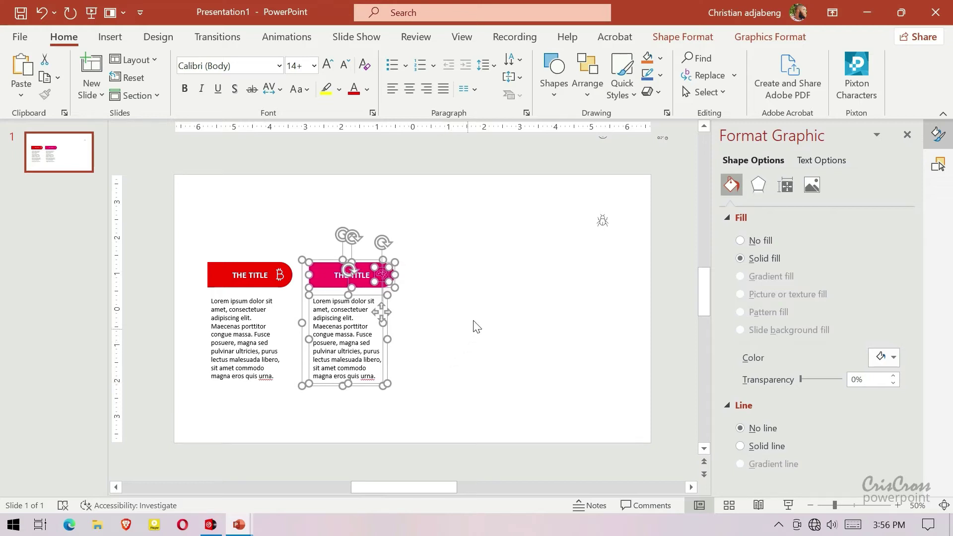
click(487, 314)
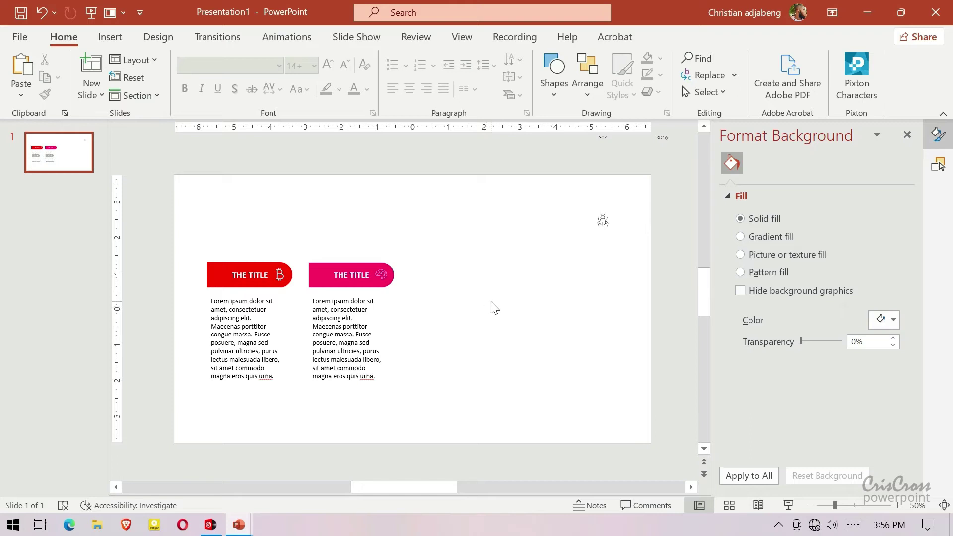
- Give the second title tab a lighter red-pink fill from the full colour picker
click(319, 275)
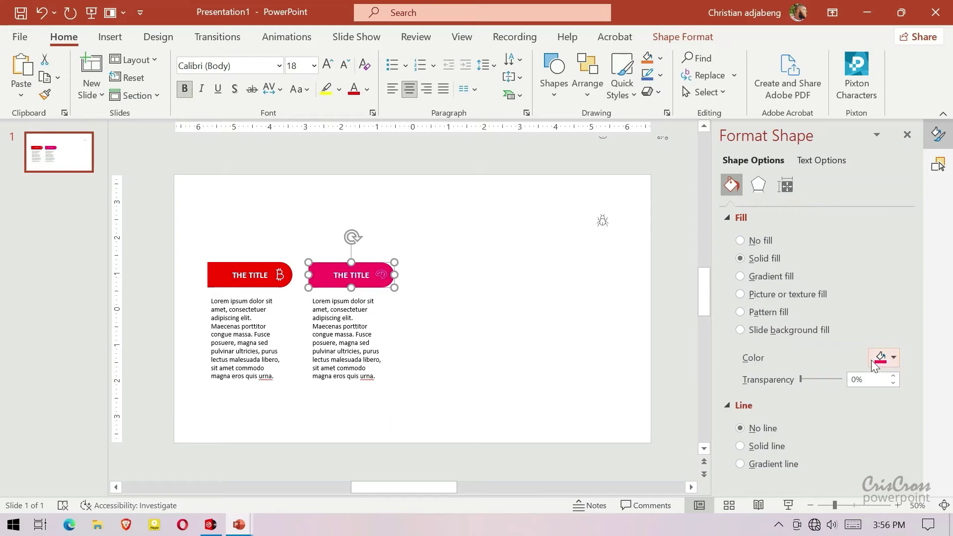
click(887, 358)
click(863, 323)
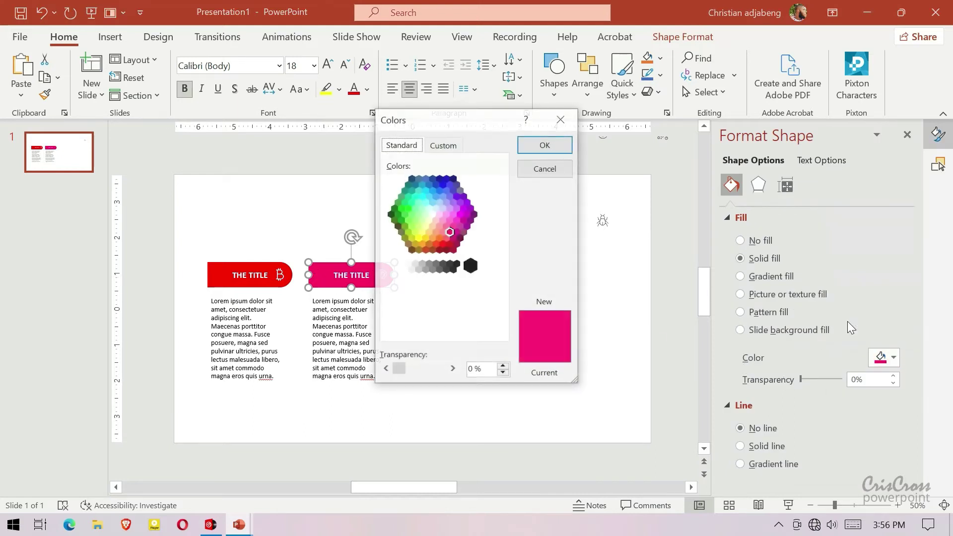
click(447, 239)
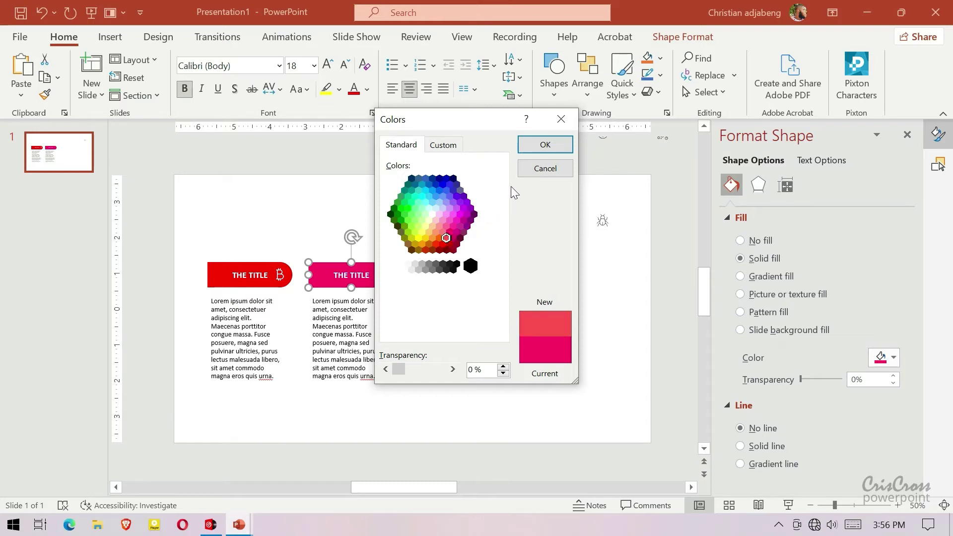
click(545, 149)
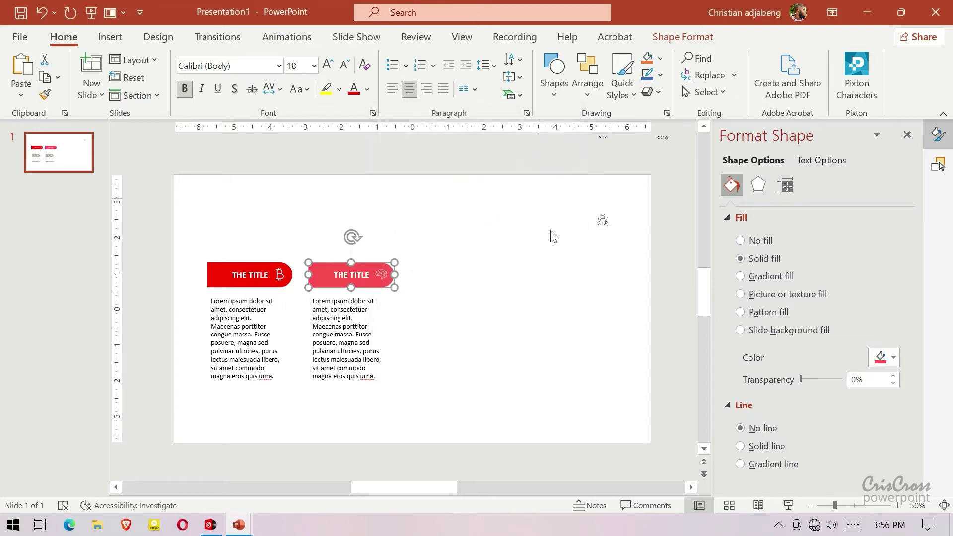
- Refine the tab's fill to the exact light pink RGB 255/133/133 (#FF8585)
click(887, 358)
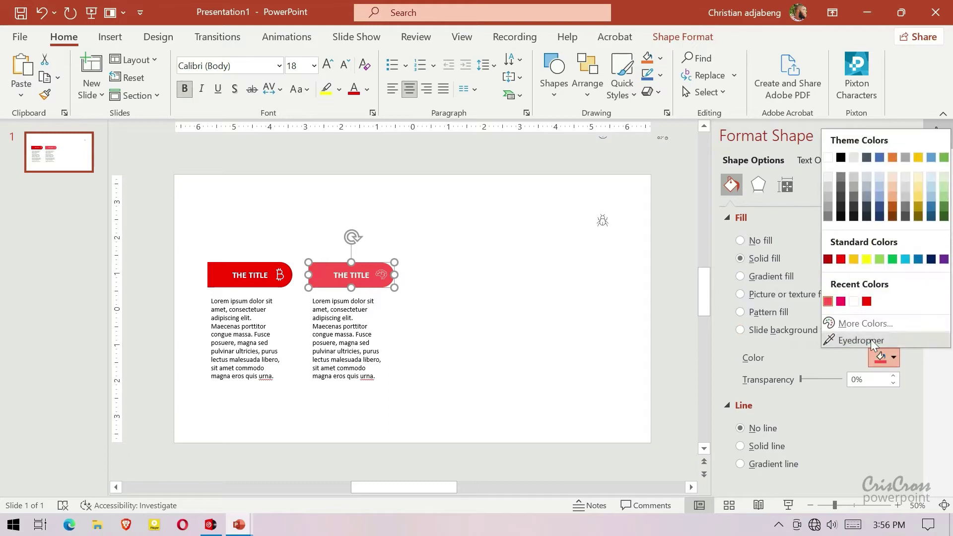
click(864, 323)
click(443, 145)
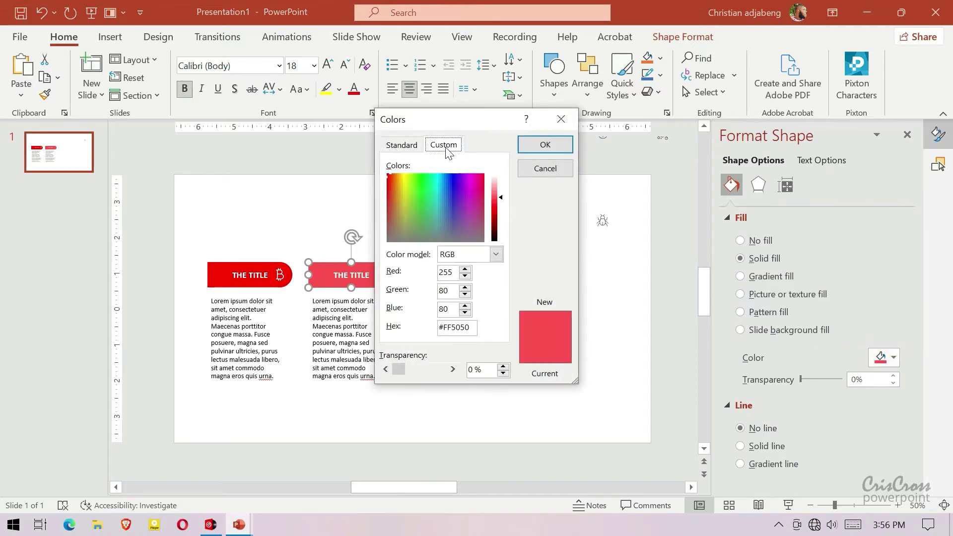
click(498, 192)
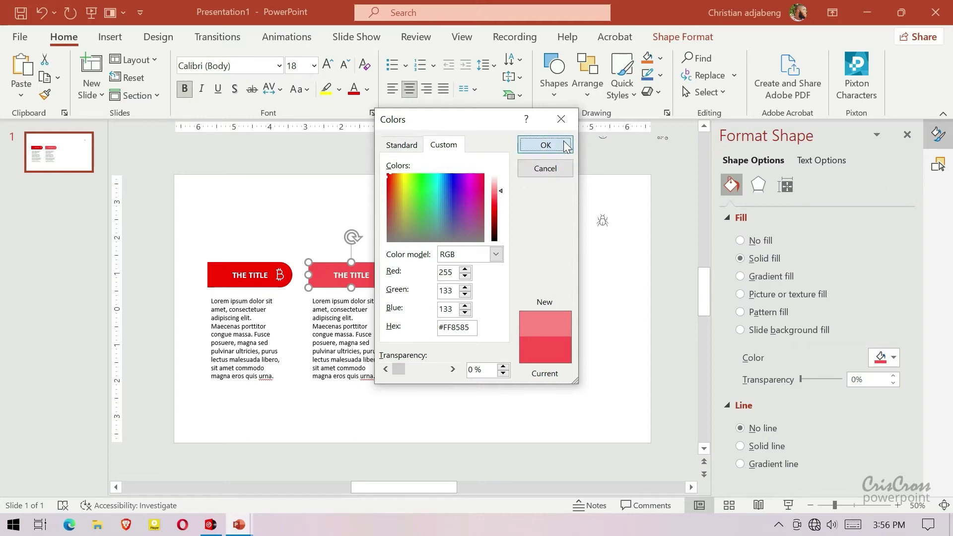
click(545, 145)
click(528, 217)
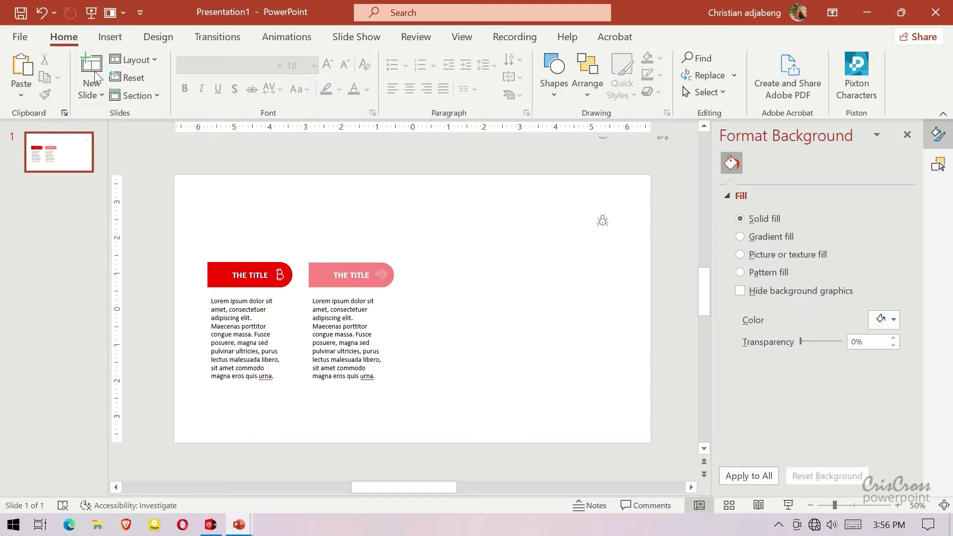
click(108, 37)
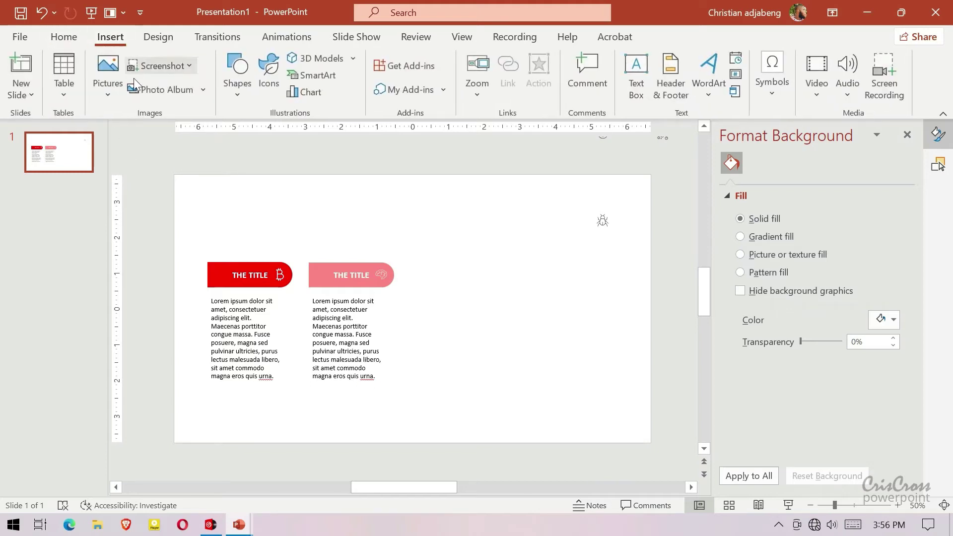
- Draw a rectangle and drag it over the gap between the red and pink title tabs
click(240, 94)
click(275, 134)
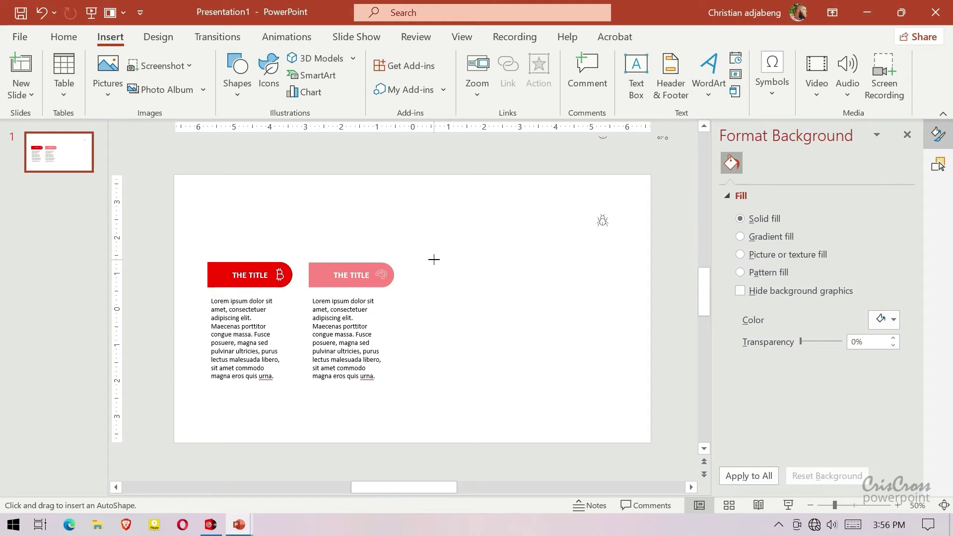
drag(431, 262, 502, 288)
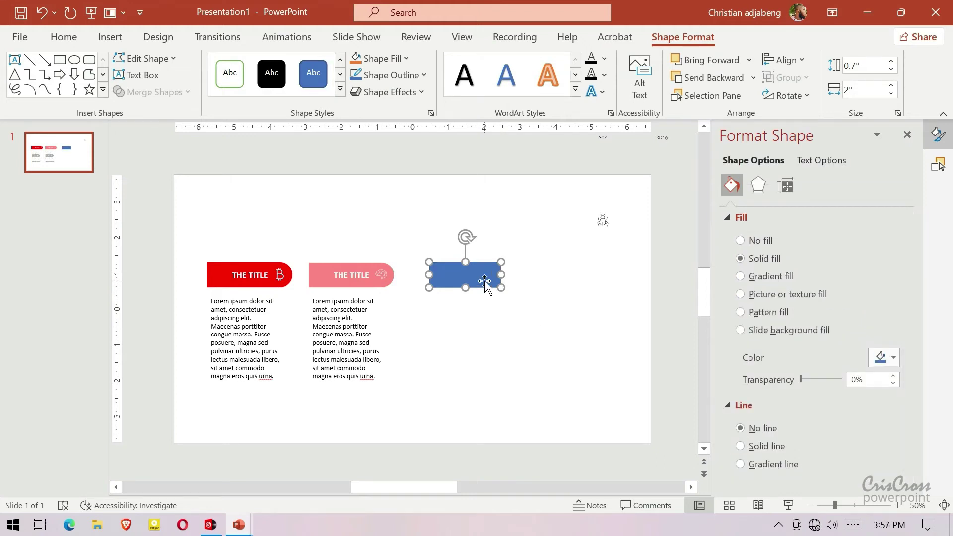
drag(492, 281, 323, 282)
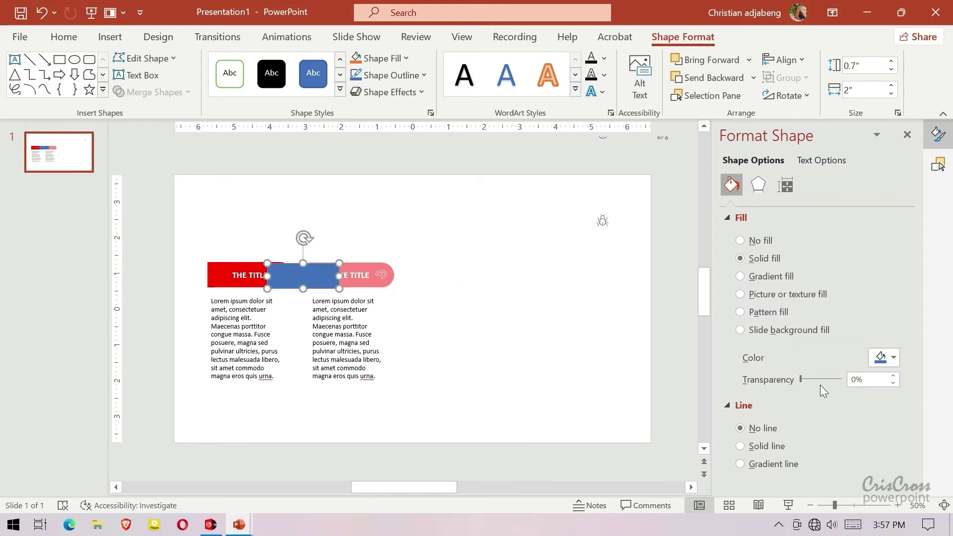
- Make the rectangle 17% transparent and raise it level with the title tabs
drag(800, 378, 807, 379)
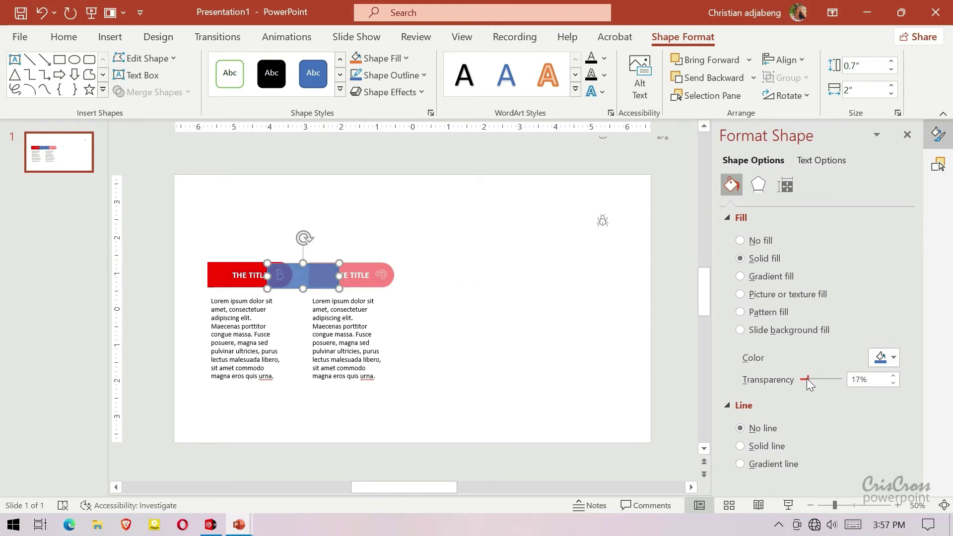
click(899, 508)
click(899, 507)
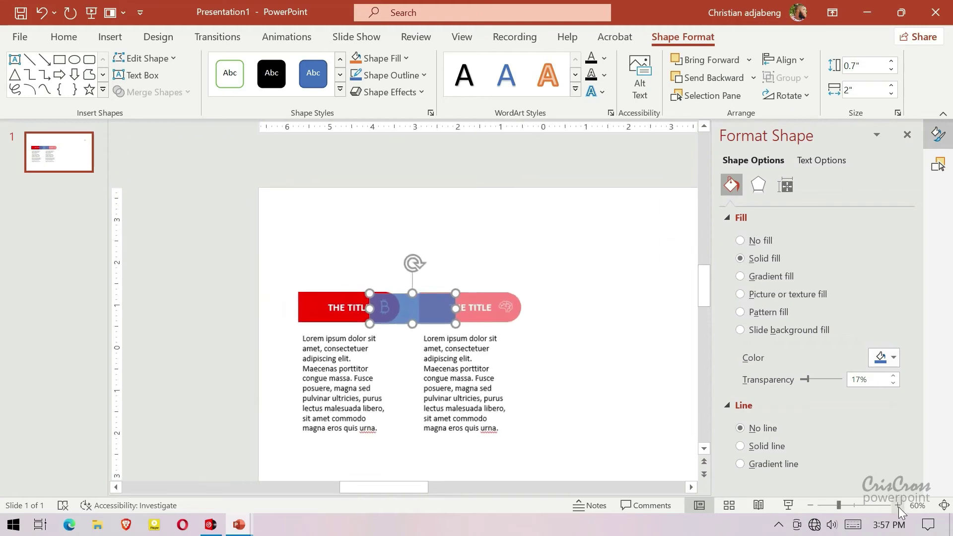
click(899, 508)
click(899, 507)
click(899, 508)
click(899, 508)
click(899, 508)
click(899, 507)
click(899, 508)
click(899, 507)
click(899, 507)
click(899, 508)
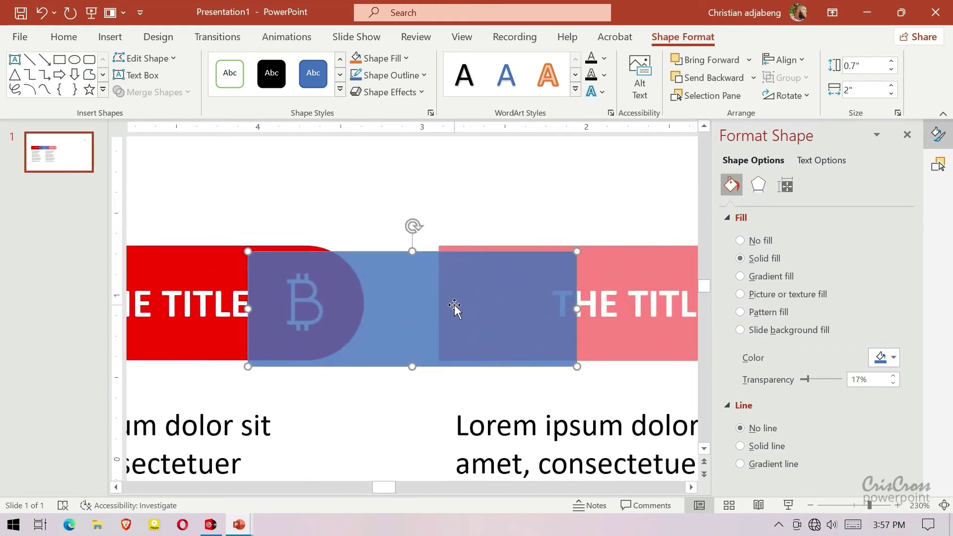
drag(455, 306, 454, 300)
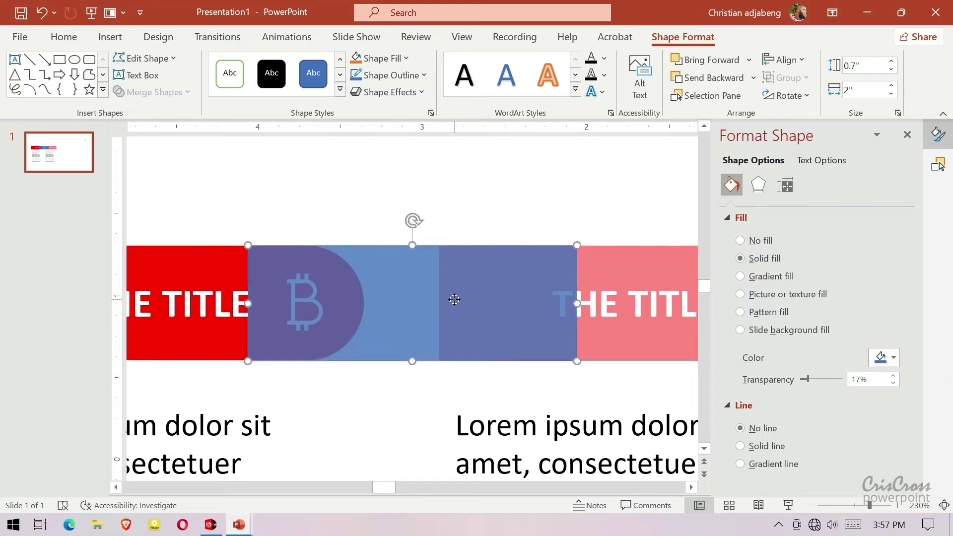
click(563, 220)
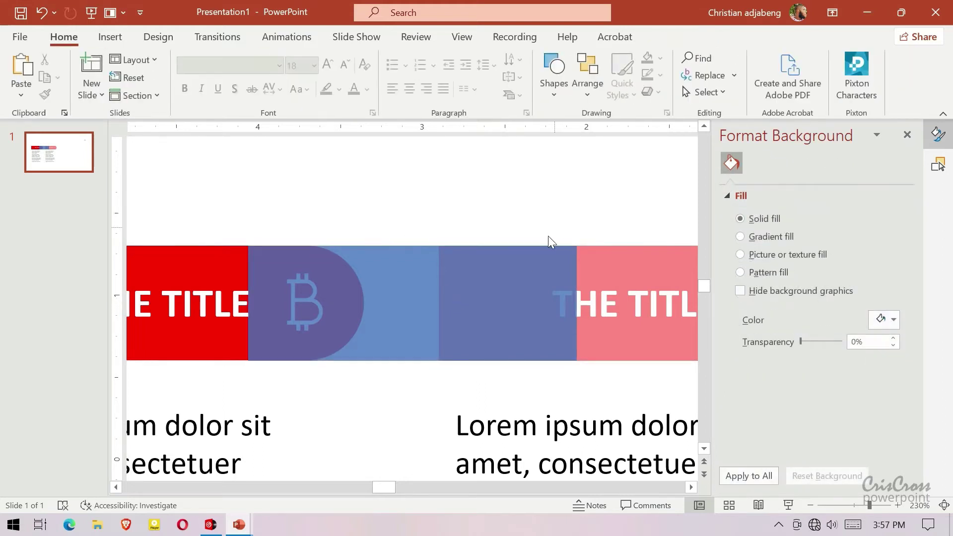
- Slide the blue bridging rectangle further left toward the red tab
drag(507, 281, 471, 279)
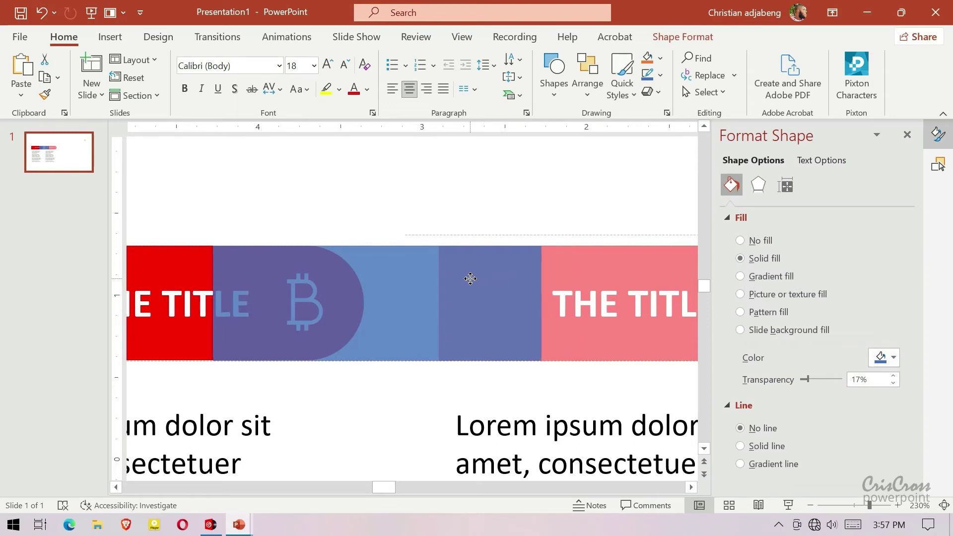
drag(470, 278, 468, 279)
click(567, 274)
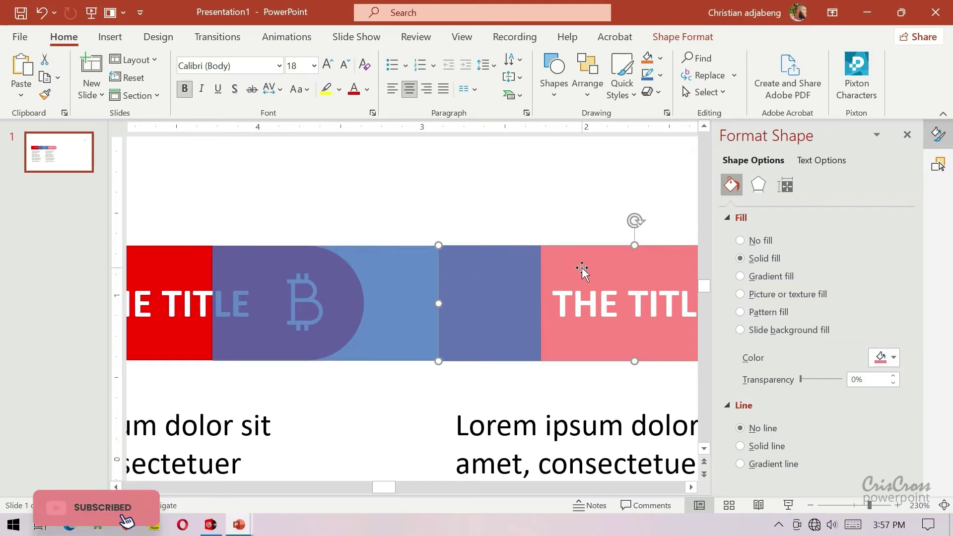
shift+click(405, 288)
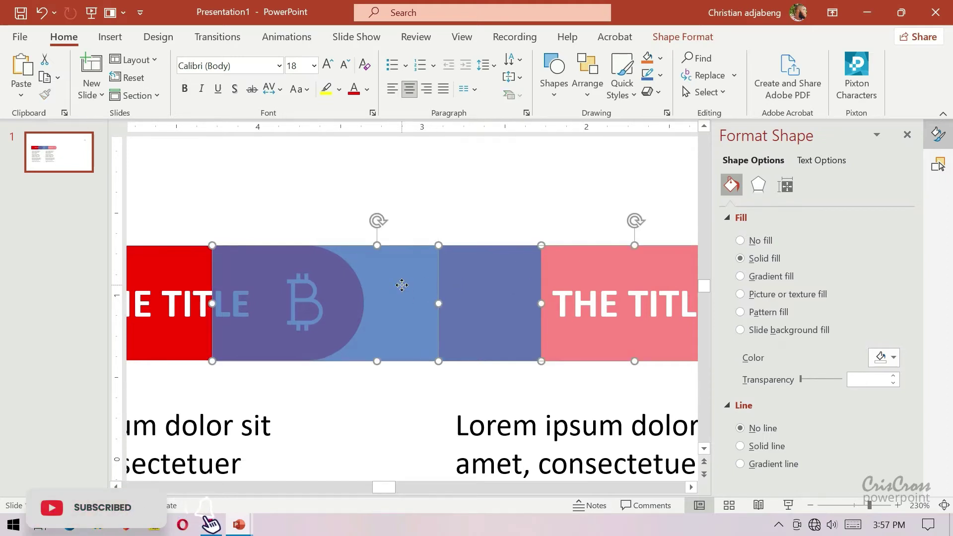
click(668, 44)
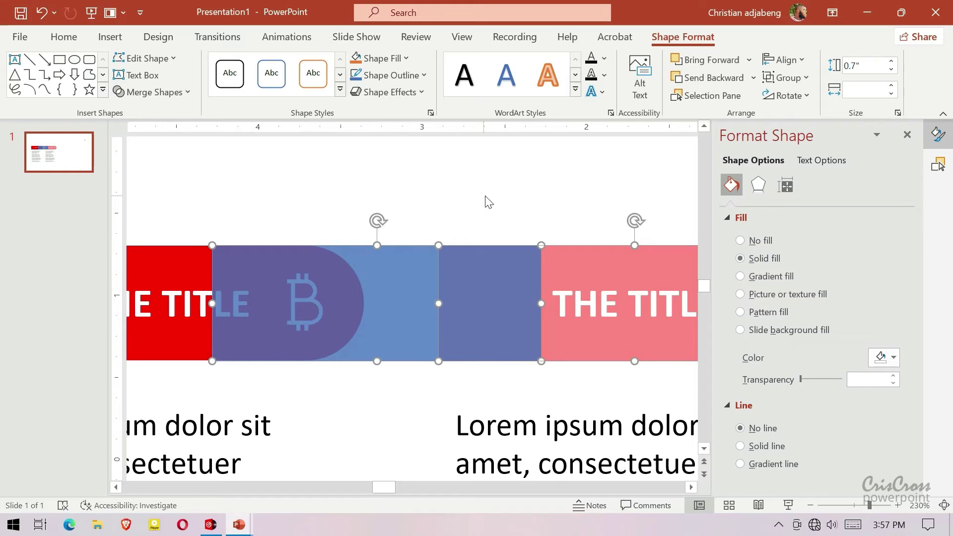
click(487, 218)
click(408, 291)
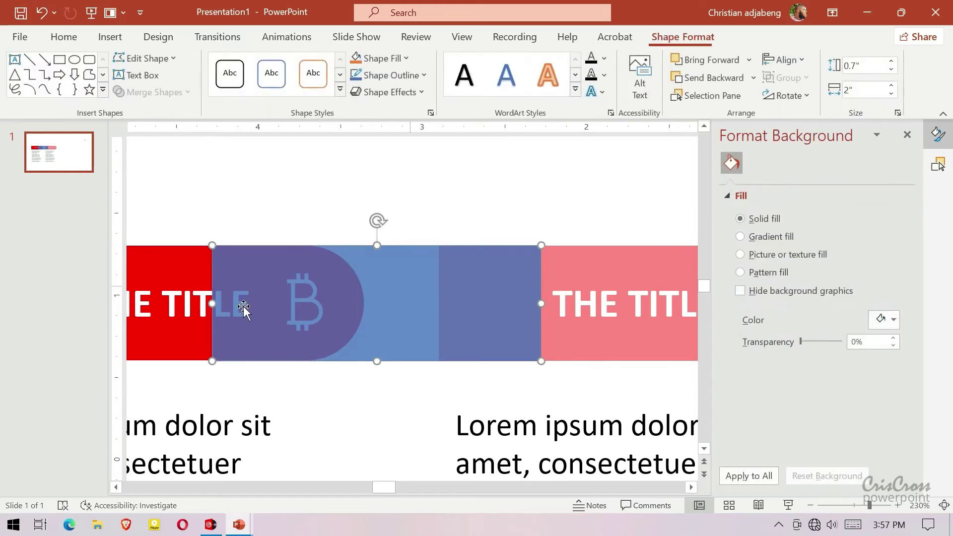
- Stretch the red rectangle rightward toward the icon
click(458, 308)
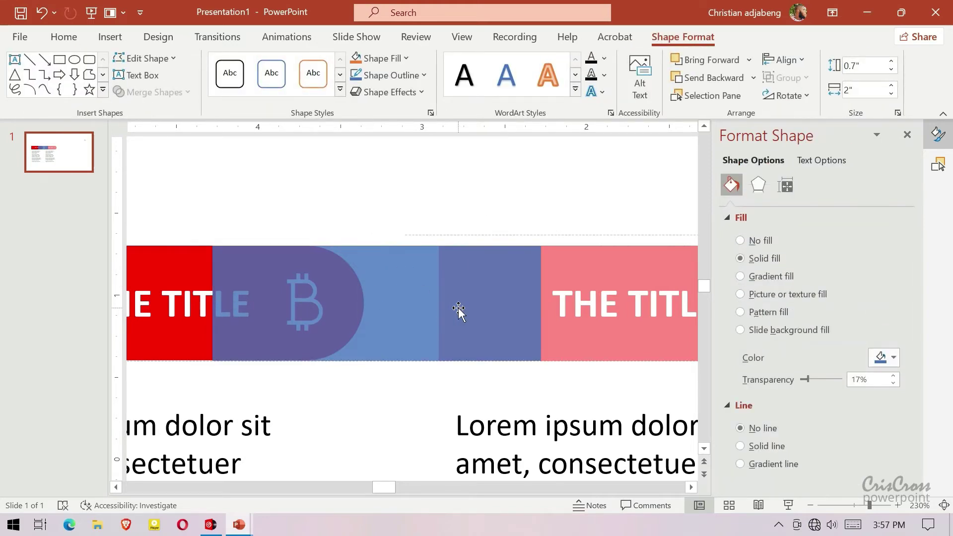
click(216, 305)
drag(216, 305, 292, 311)
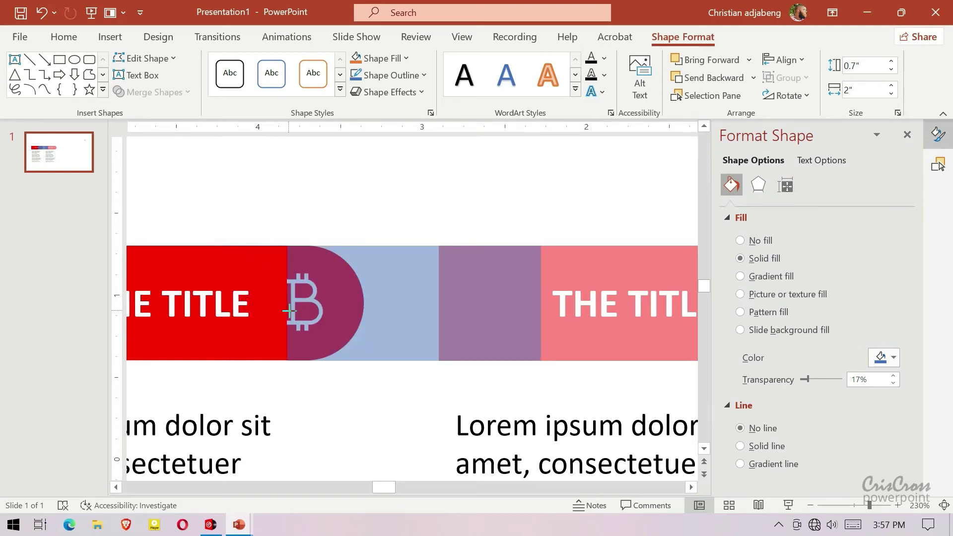
drag(292, 311, 294, 311)
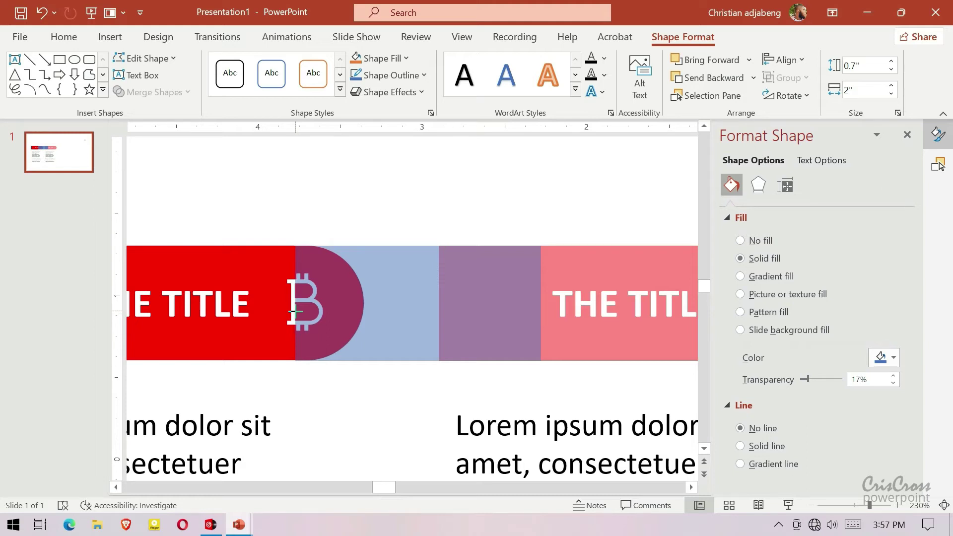
click(295, 312)
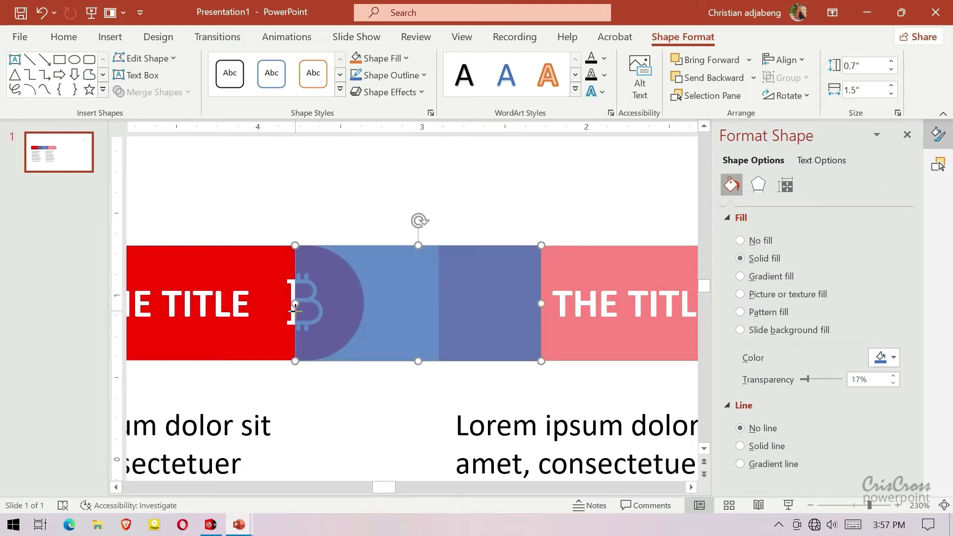
click(531, 192)
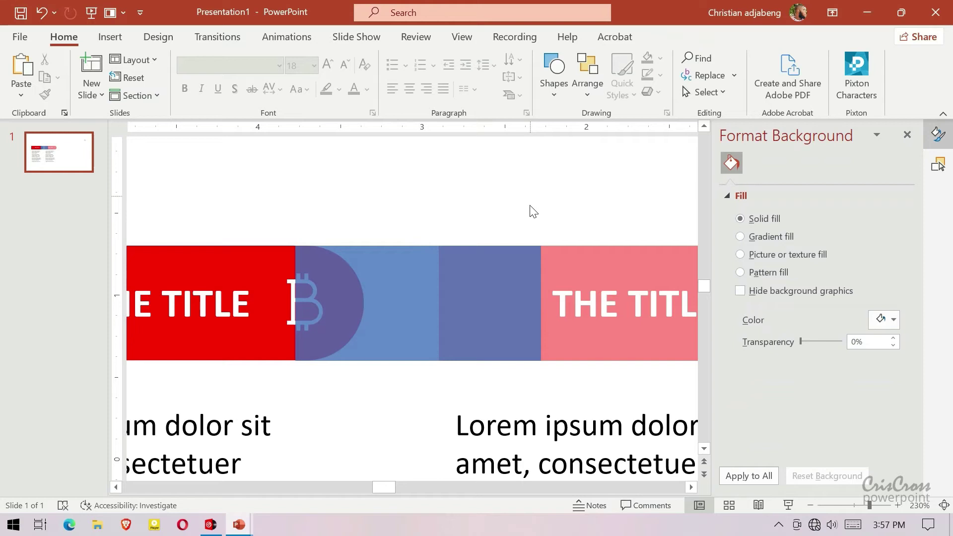
- Resize the blue rectangle to 0.7" by 1.51" and move it left over the red tab's end
click(559, 252)
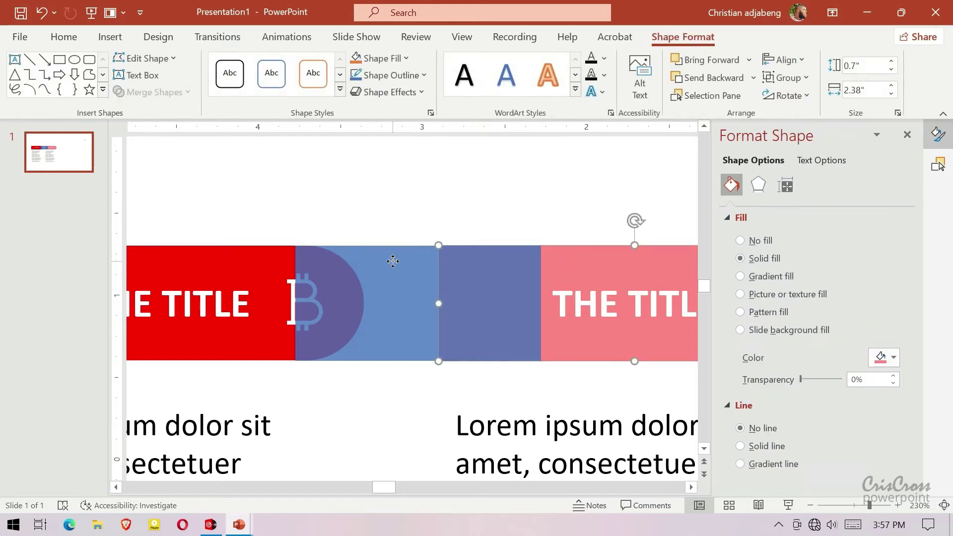
click(295, 297)
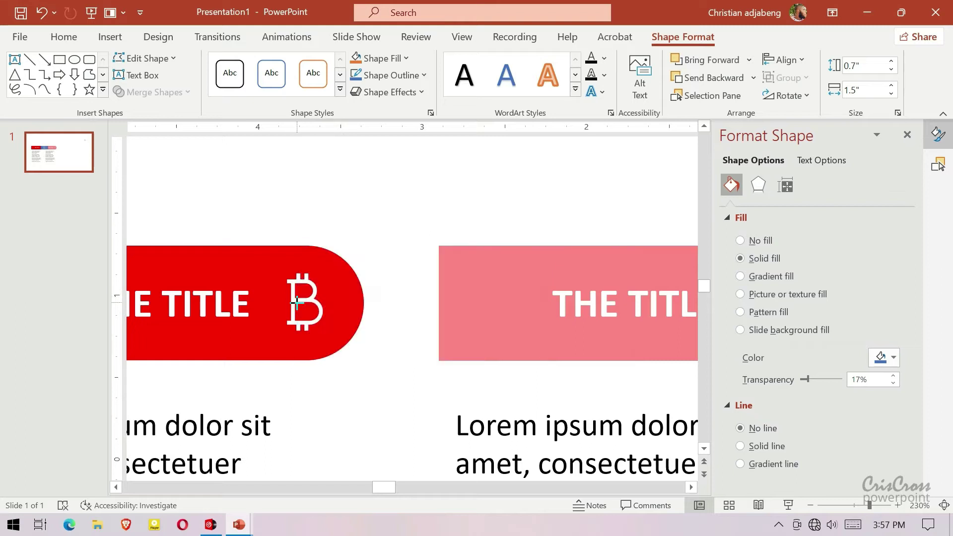
click(293, 303)
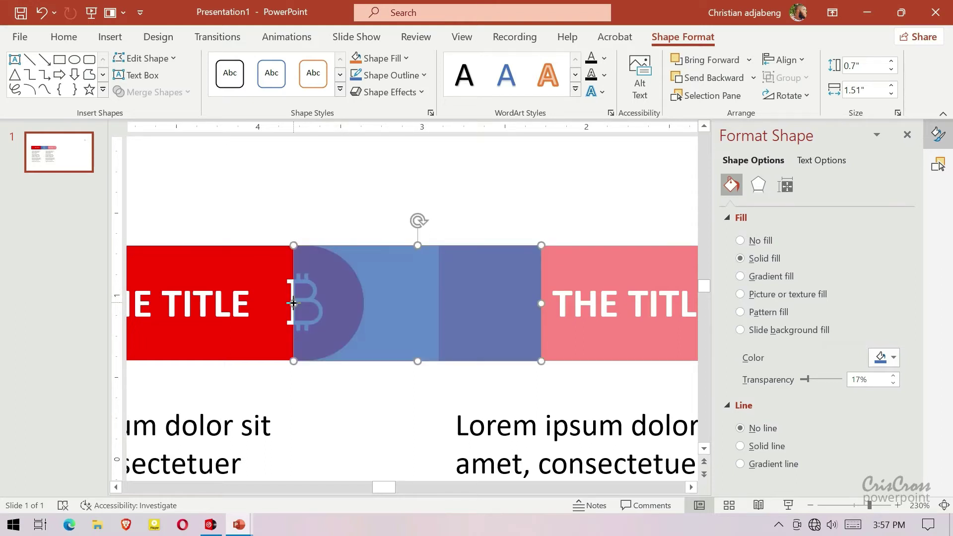
drag(418, 361, 418, 362)
click(575, 260)
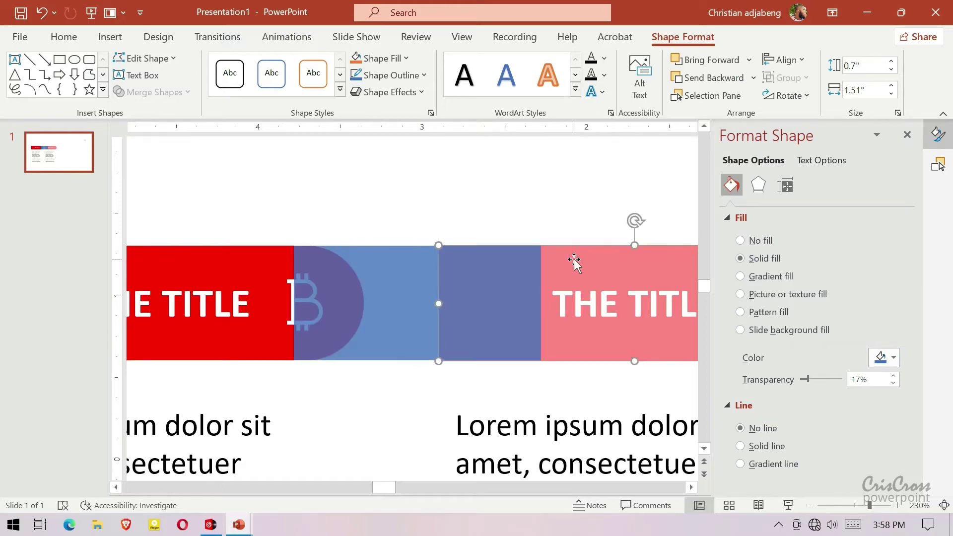
mouse_move(447, 277)
mouse_down()
mouse_move(421, 276)
mouse_move(447, 277)
mouse_up()
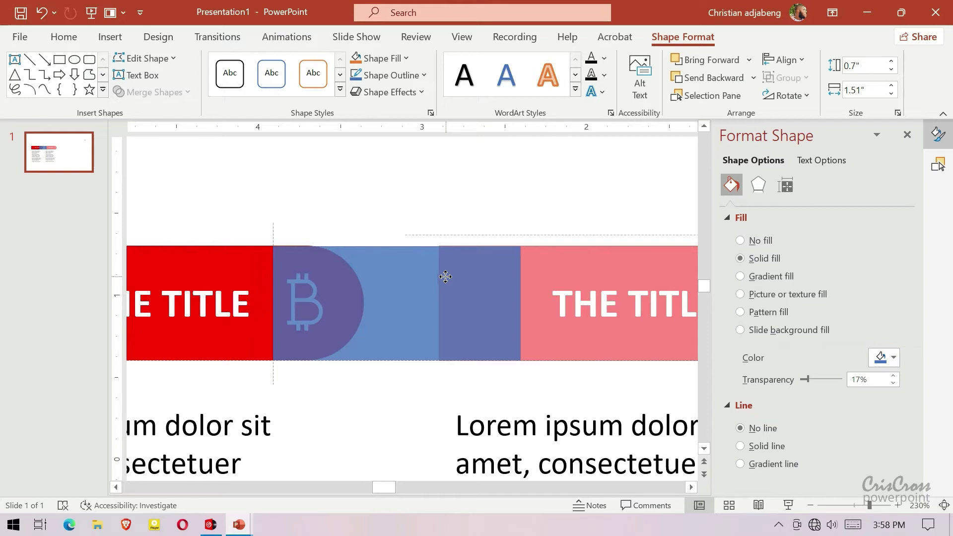
drag(447, 276, 444, 277)
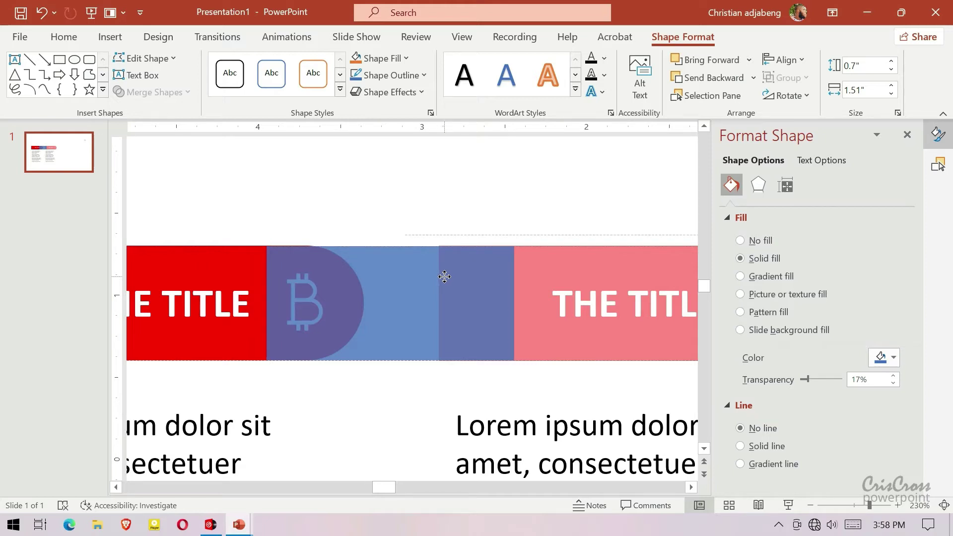
drag(445, 276, 444, 274)
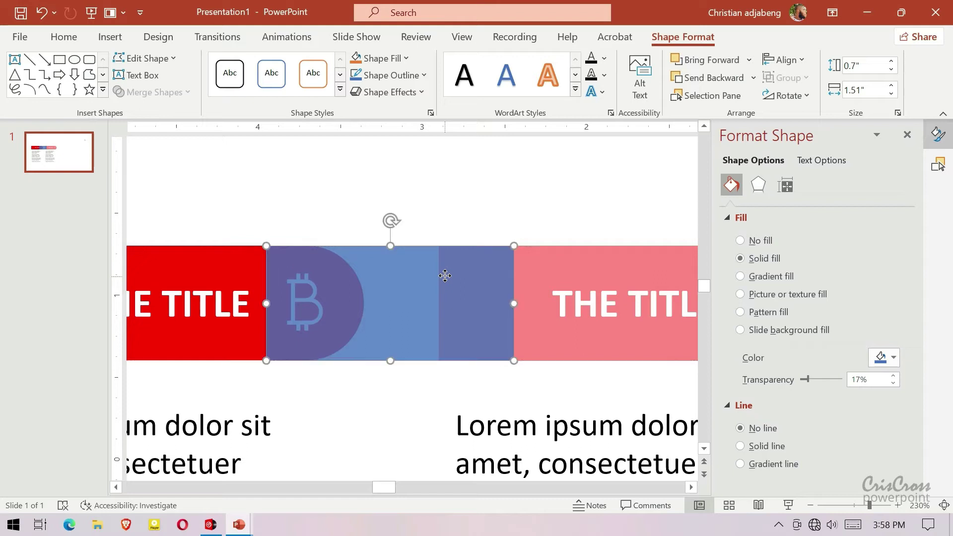
click(559, 177)
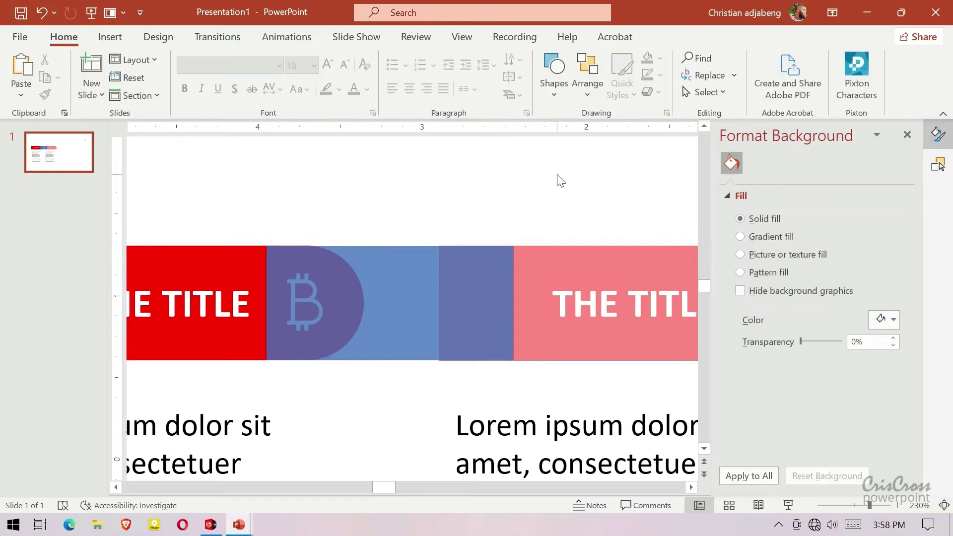
click(447, 309)
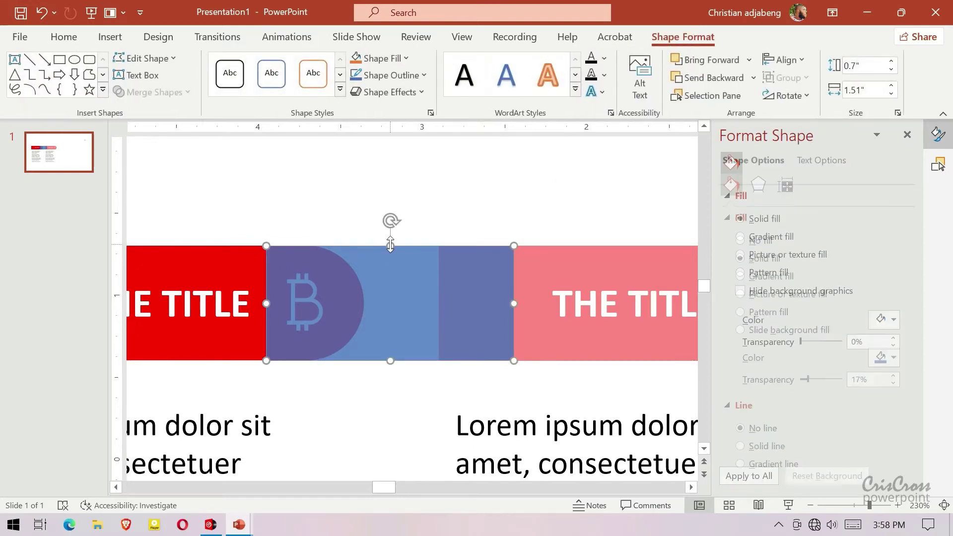
- Trim the blue rectangle to 0.7" tall and Union it with the pink tab into one 3.43" bar
drag(391, 245, 392, 258)
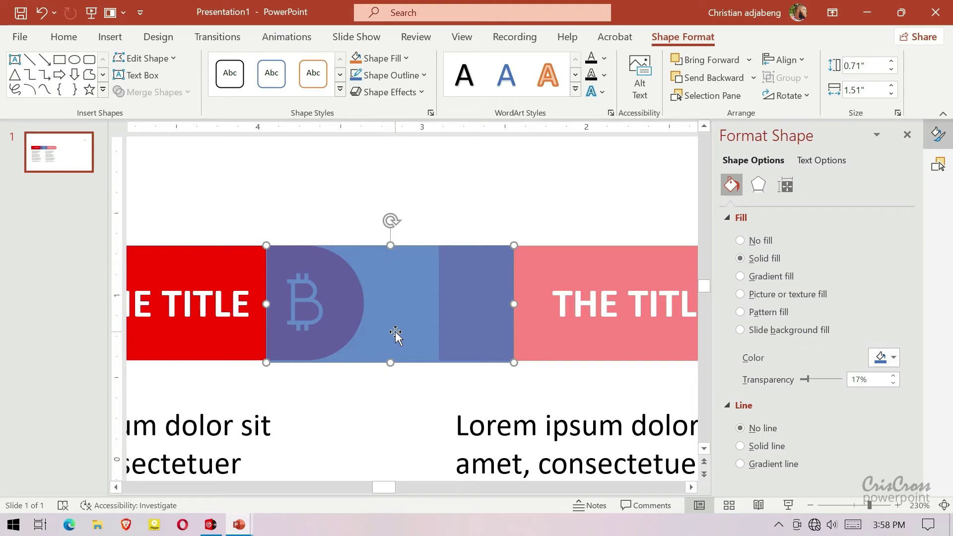
drag(391, 362, 391, 361)
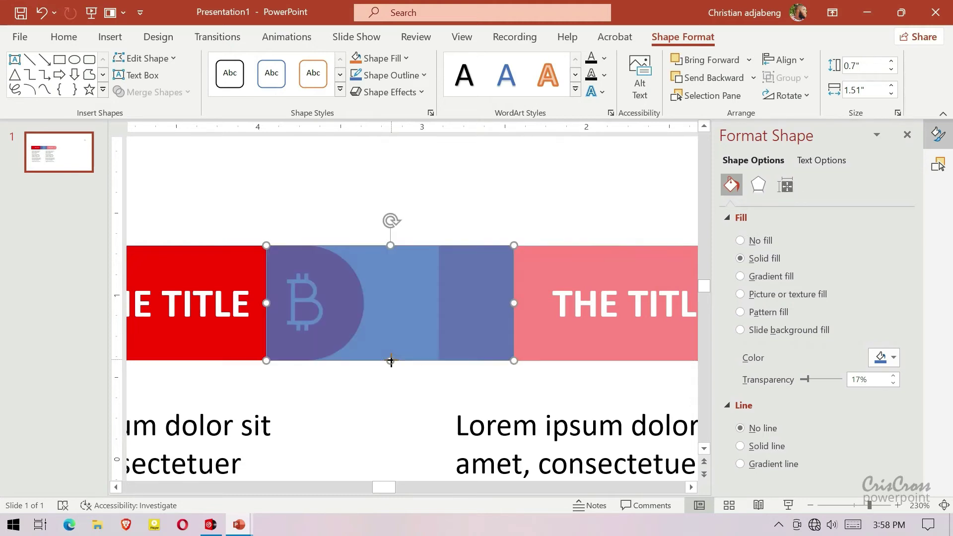
click(564, 266)
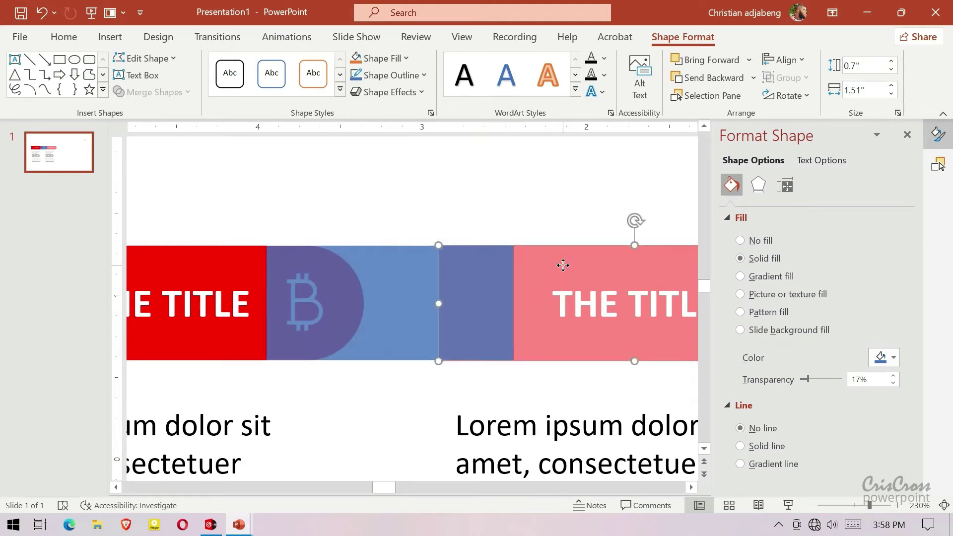
shift+click(400, 272)
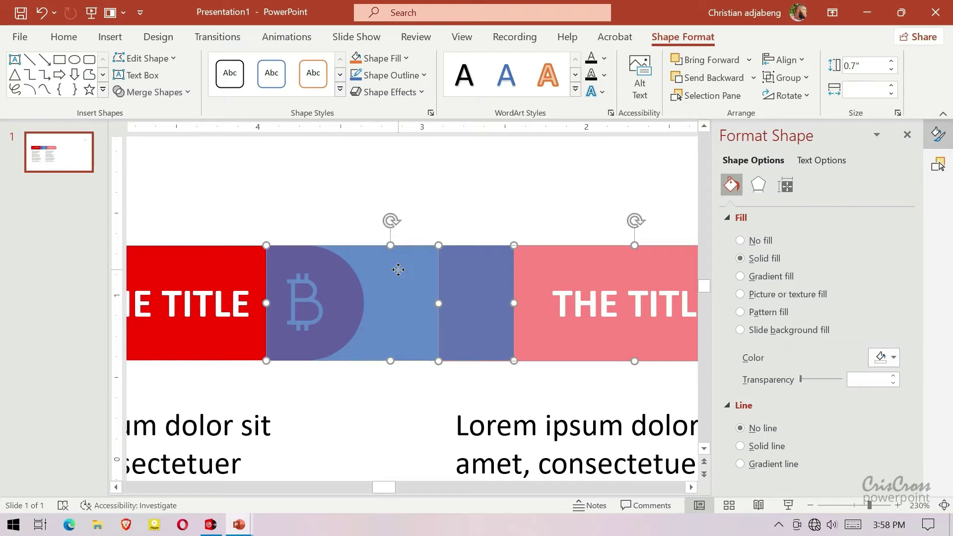
click(179, 92)
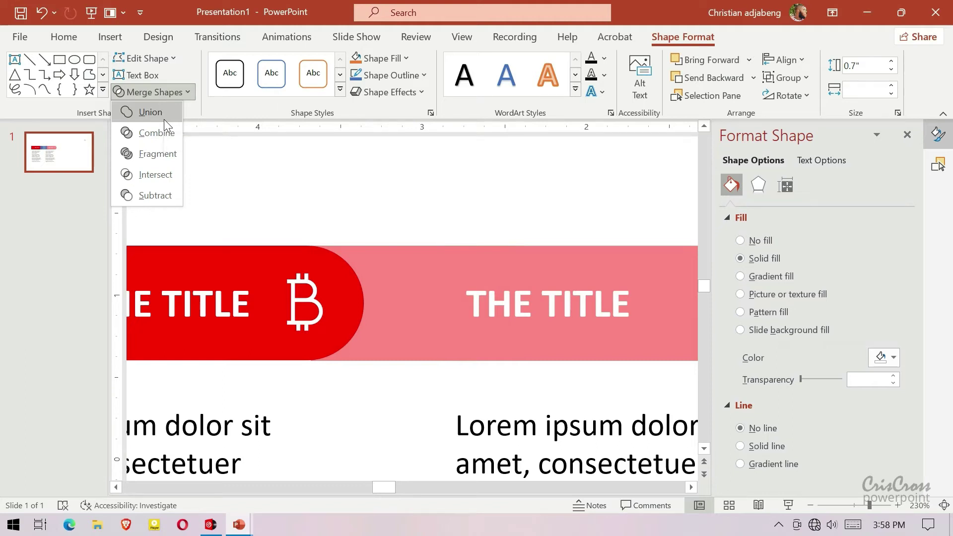
click(164, 121)
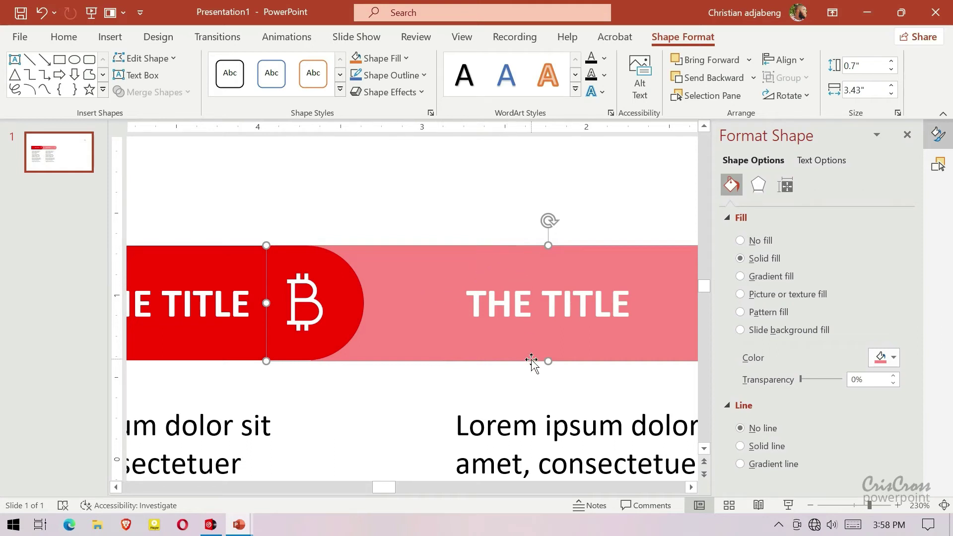
drag(549, 360, 549, 357)
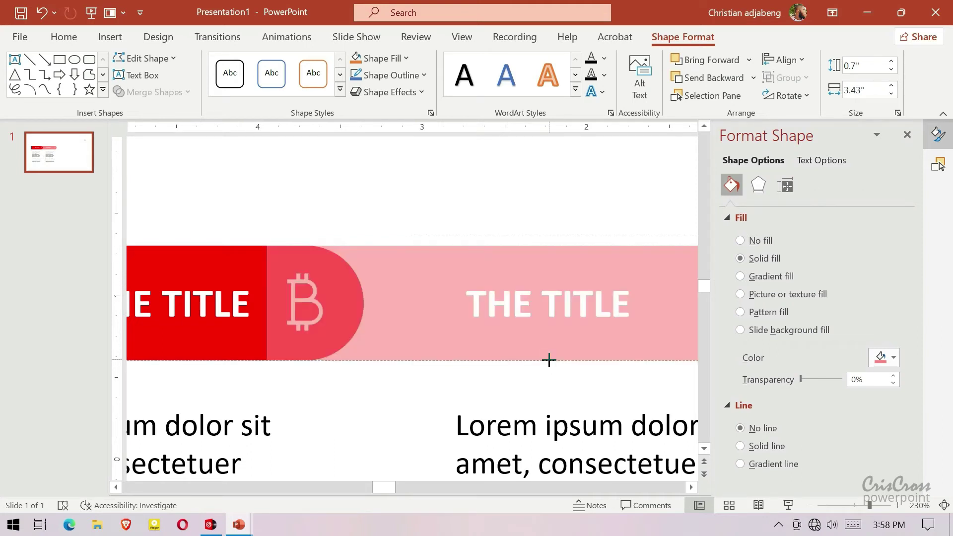
click(498, 230)
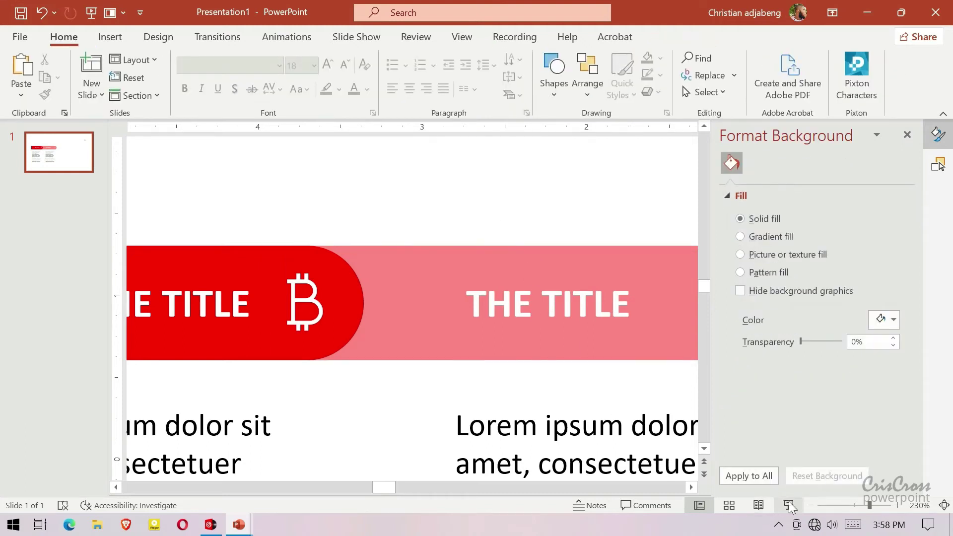
click(811, 507)
click(811, 507)
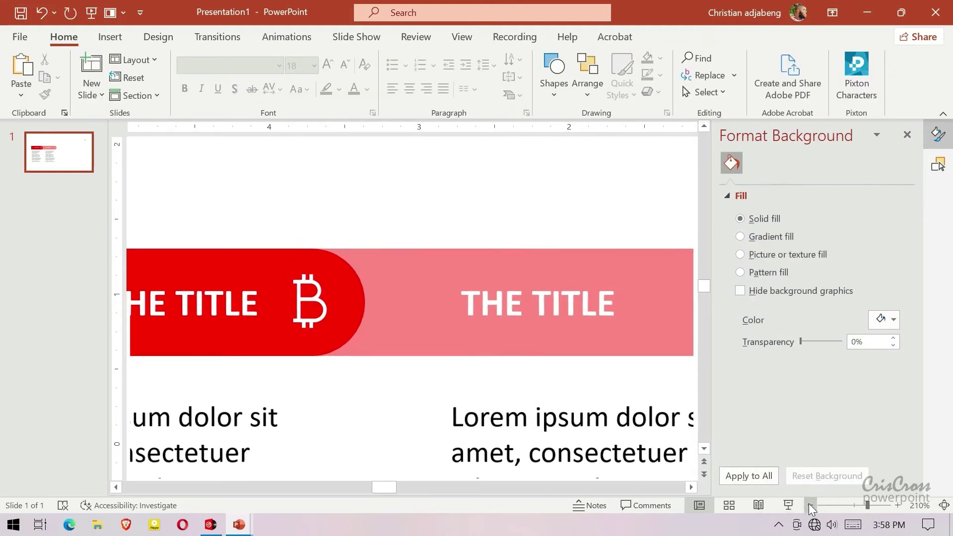
click(811, 507)
click(811, 506)
click(811, 507)
click(811, 507)
click(811, 506)
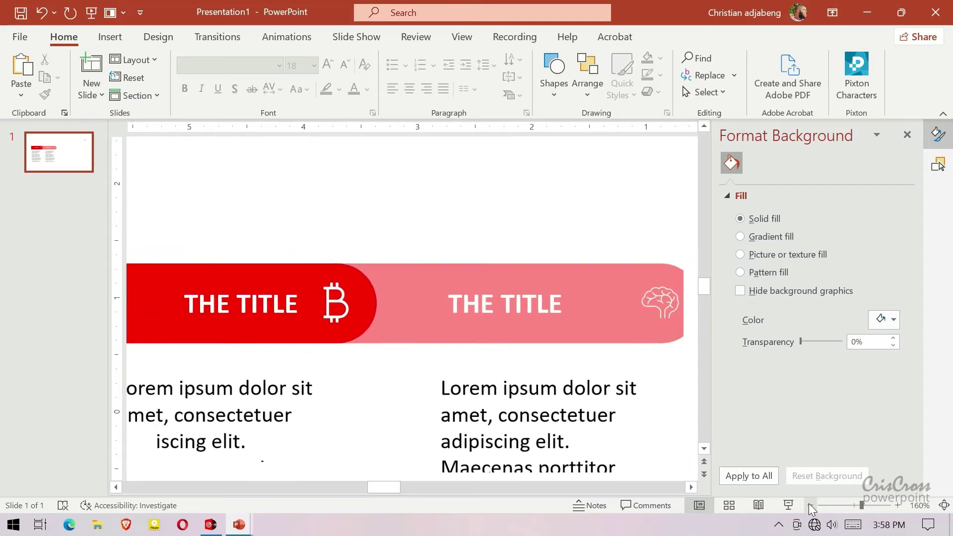
click(811, 506)
click(811, 506)
click(811, 506)
click(811, 507)
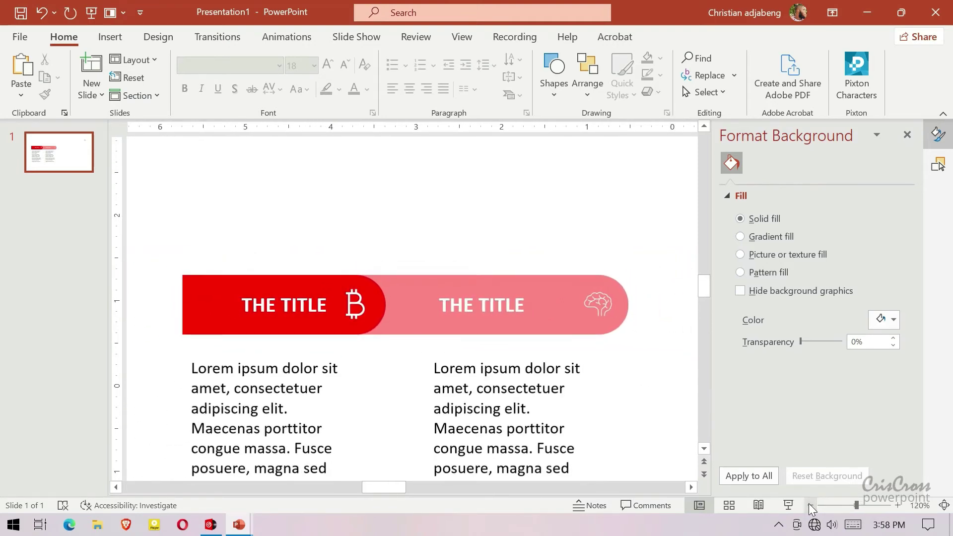
click(811, 506)
click(811, 506)
click(811, 506)
click(811, 506)
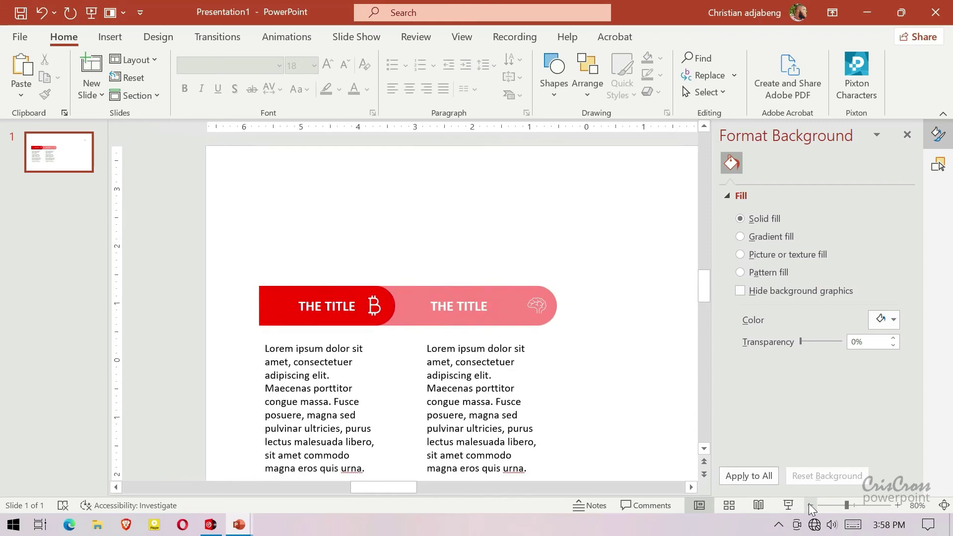
click(811, 507)
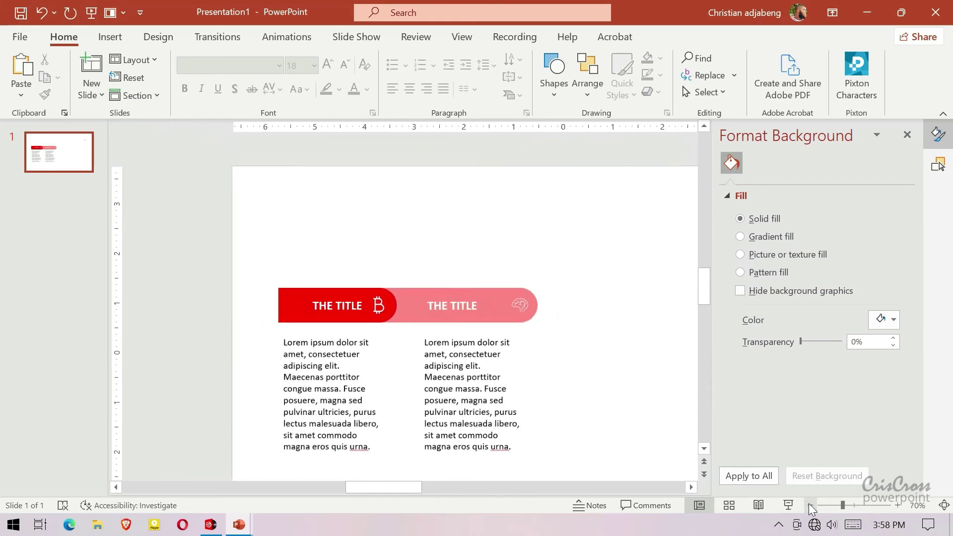
click(691, 488)
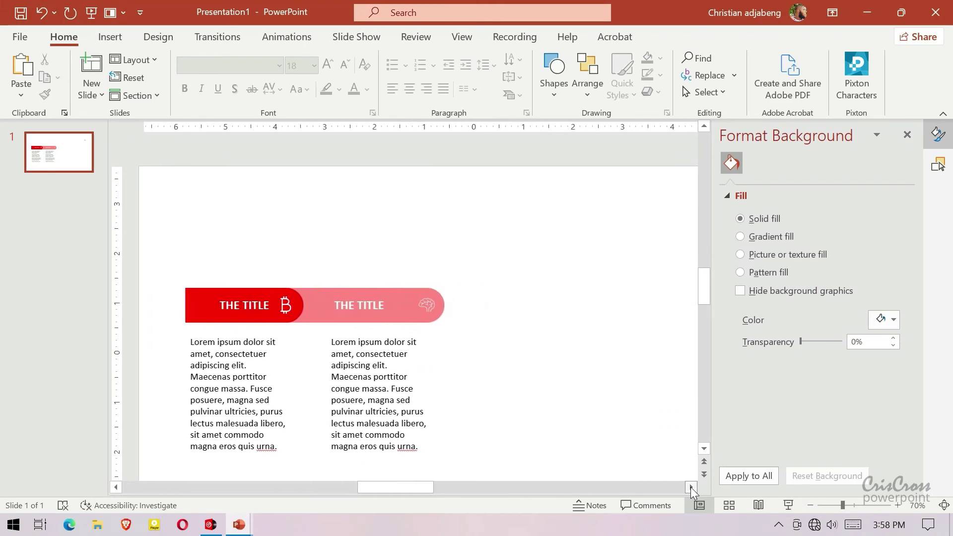
click(690, 487)
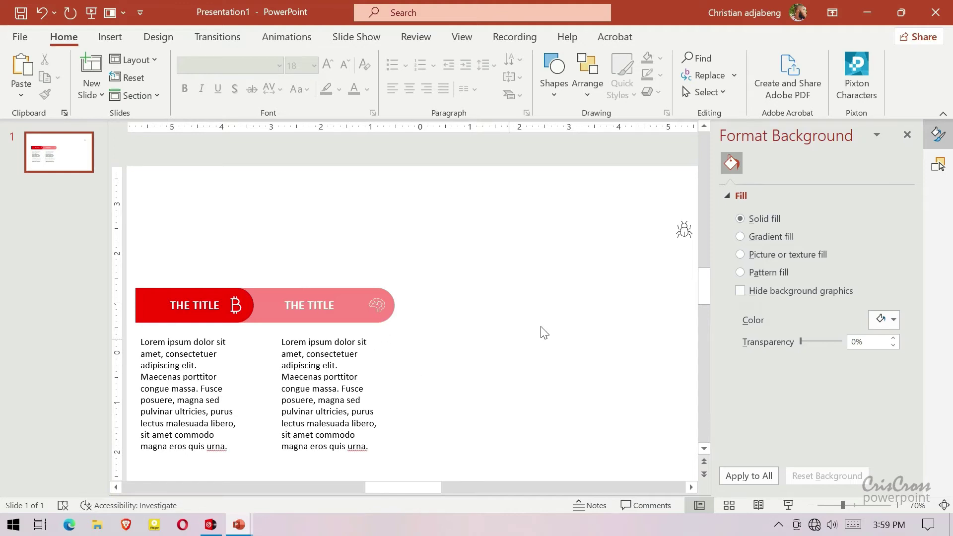
- Select the second tab's title shape, brain icon, text and COVER UNDER piece and nudge them slightly left
click(946, 168)
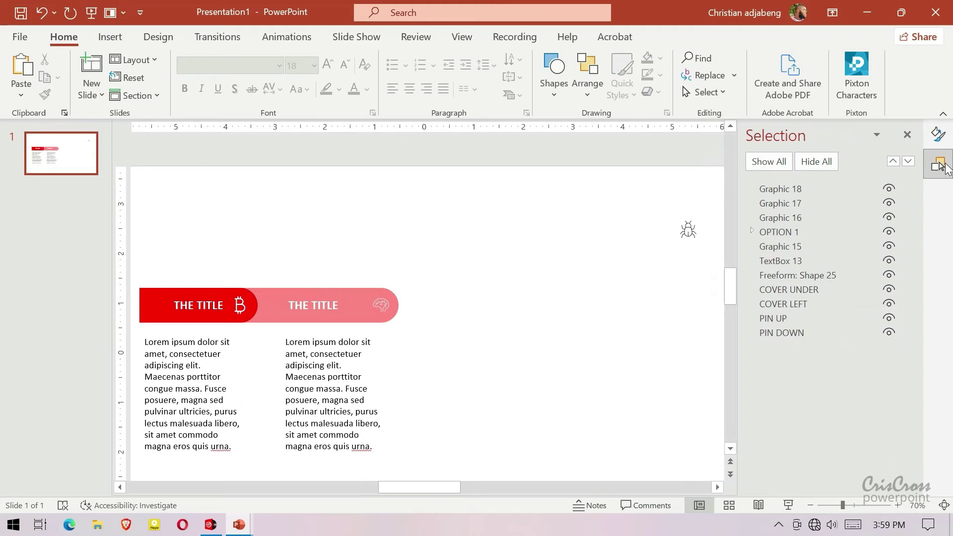
click(330, 293)
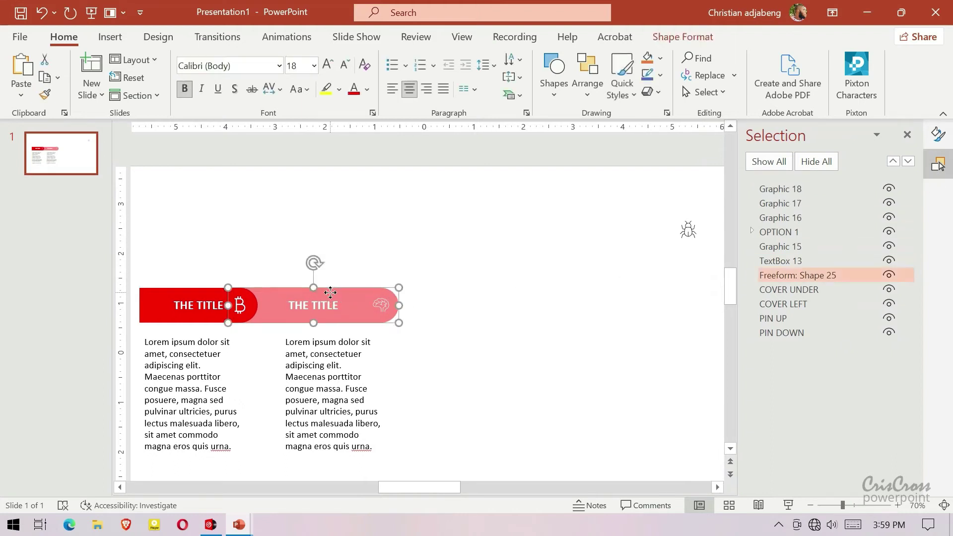
shift+click(379, 305)
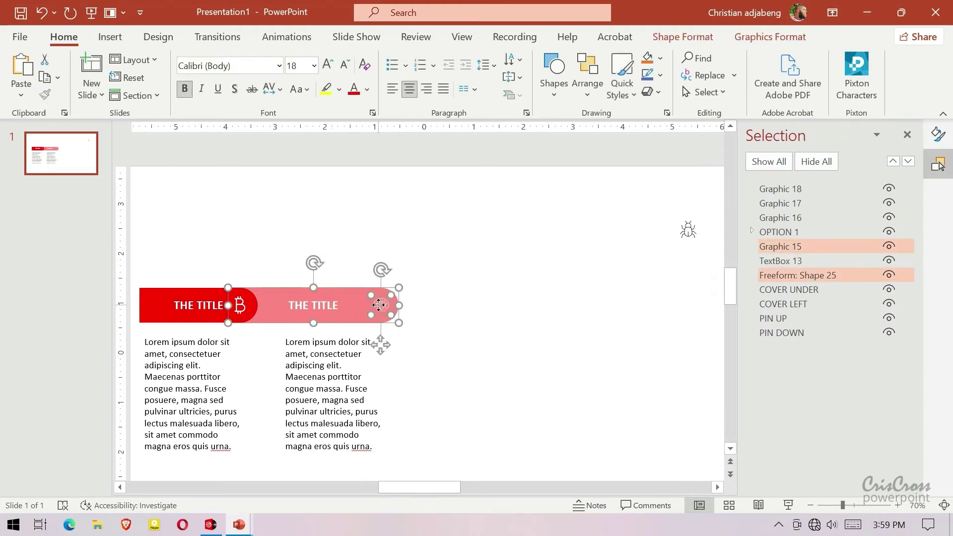
shift+click(349, 345)
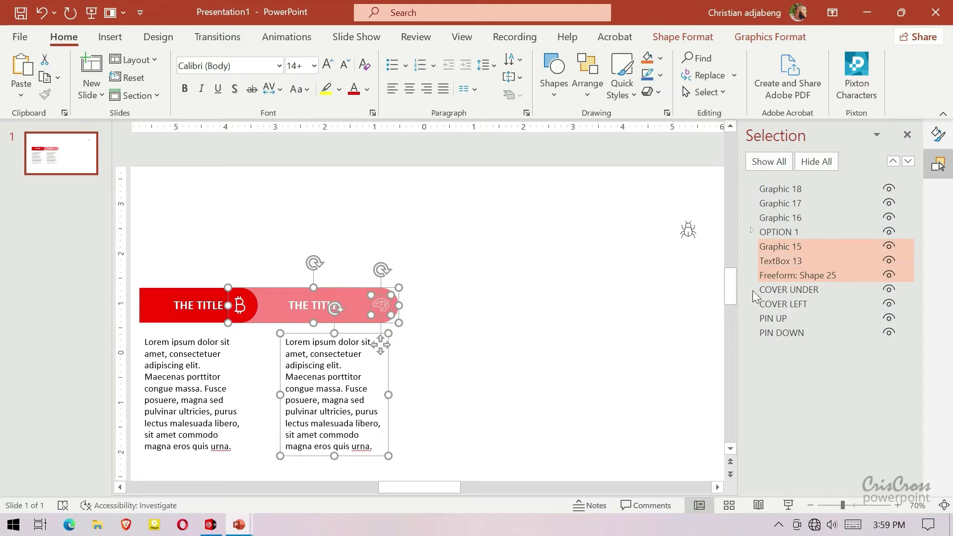
ctrl+click(768, 288)
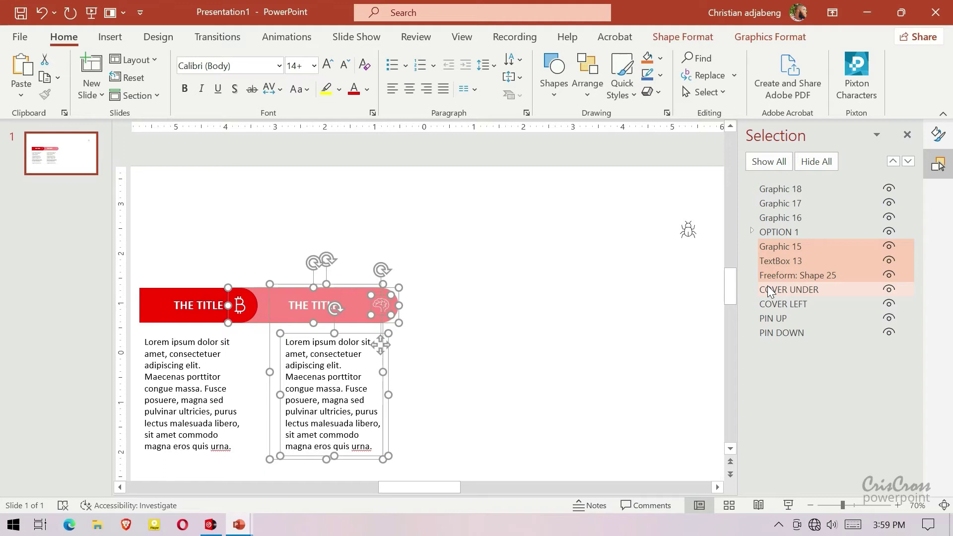
key(ctrl+Left)
key(ctrl+Left)
key(ctrl+Left)
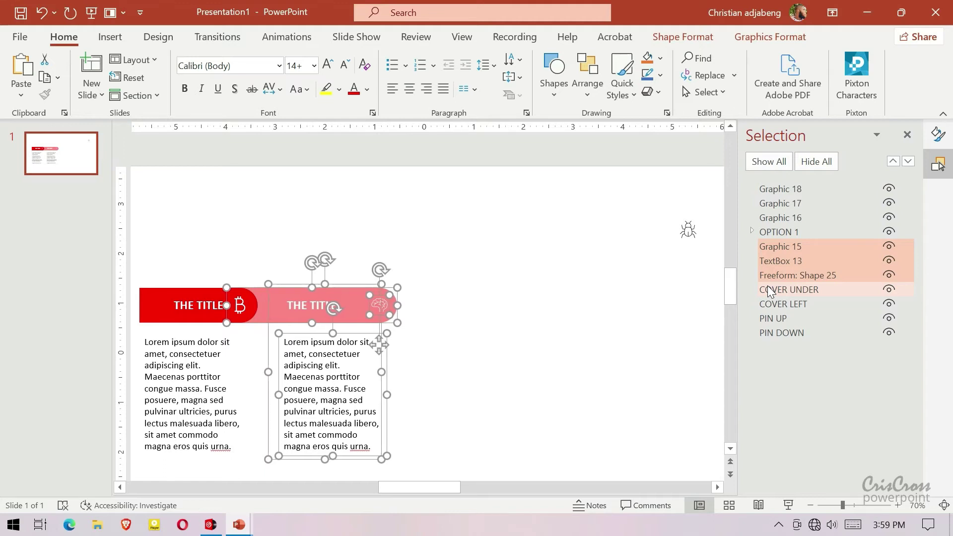
key(ctrl+Left)
key(ctrl+Left)
key(ctrl+Left)
key(ctrl+Left)
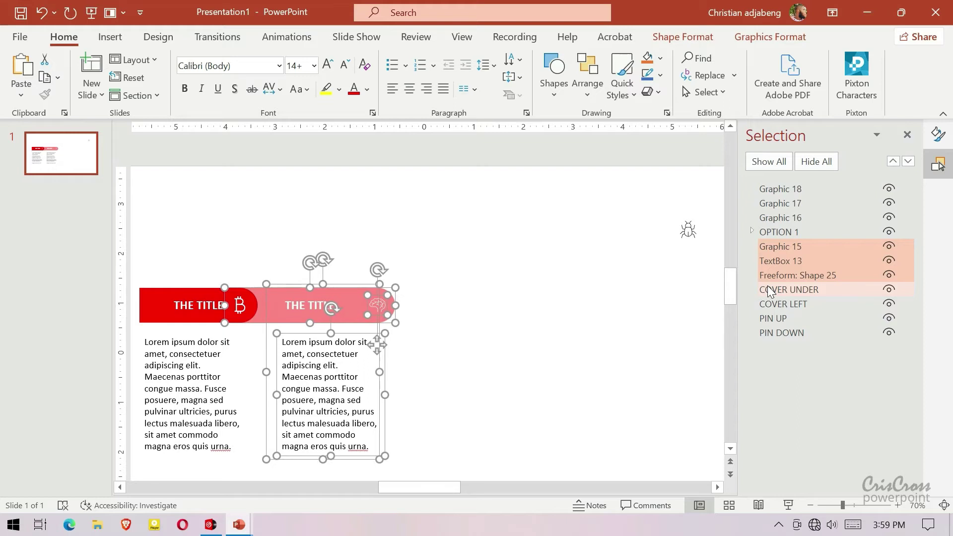
key(ctrl+Left)
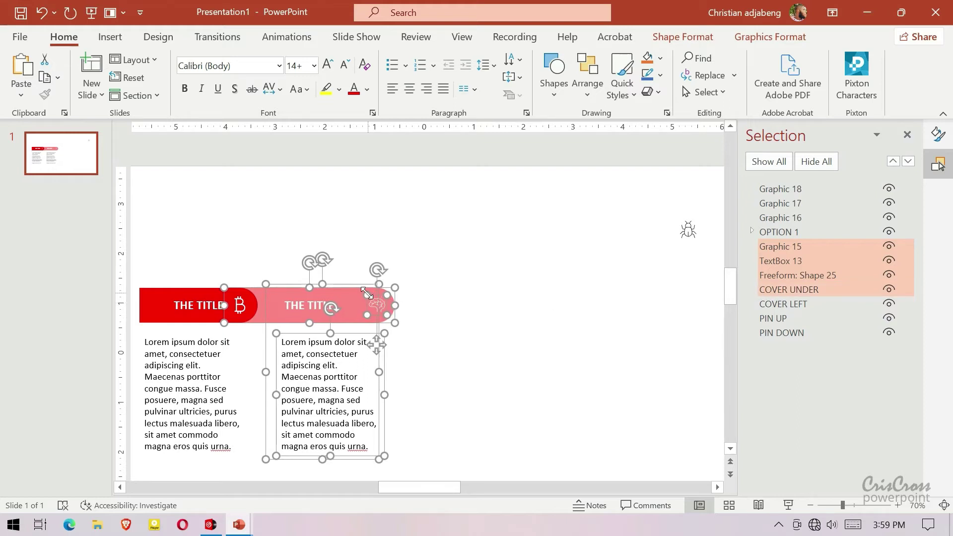
- Group the second tab's pieces and name the group OPTION 2
right_click(357, 287)
mouse_move(397, 319)
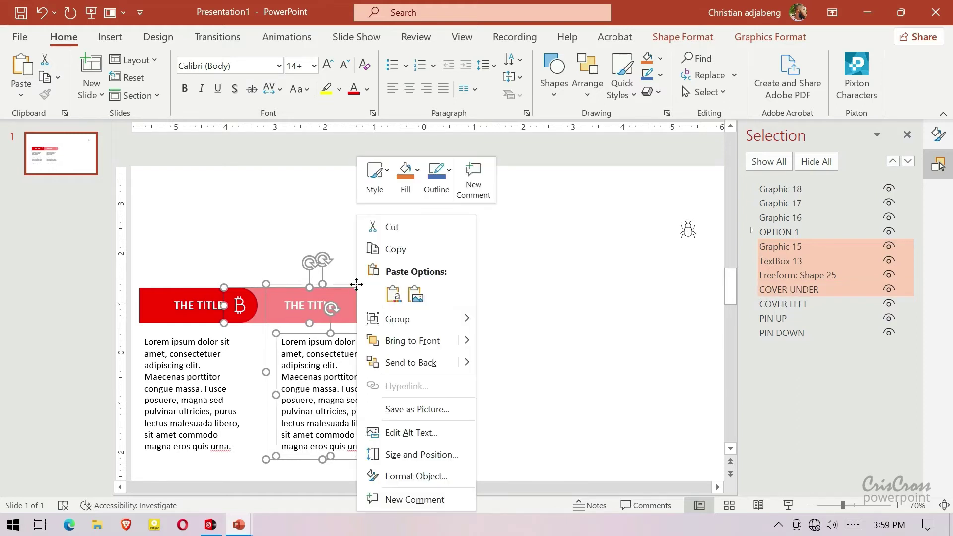
click(515, 321)
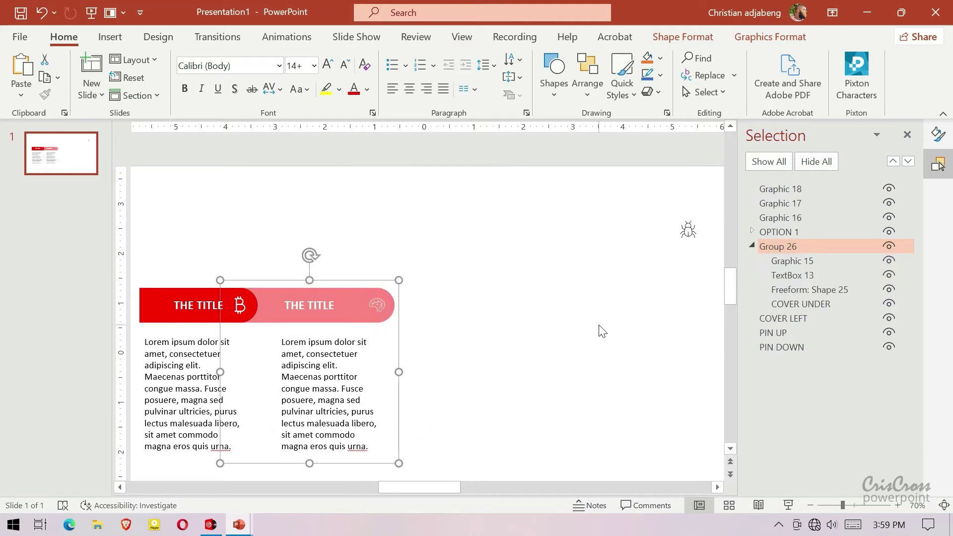
click(752, 246)
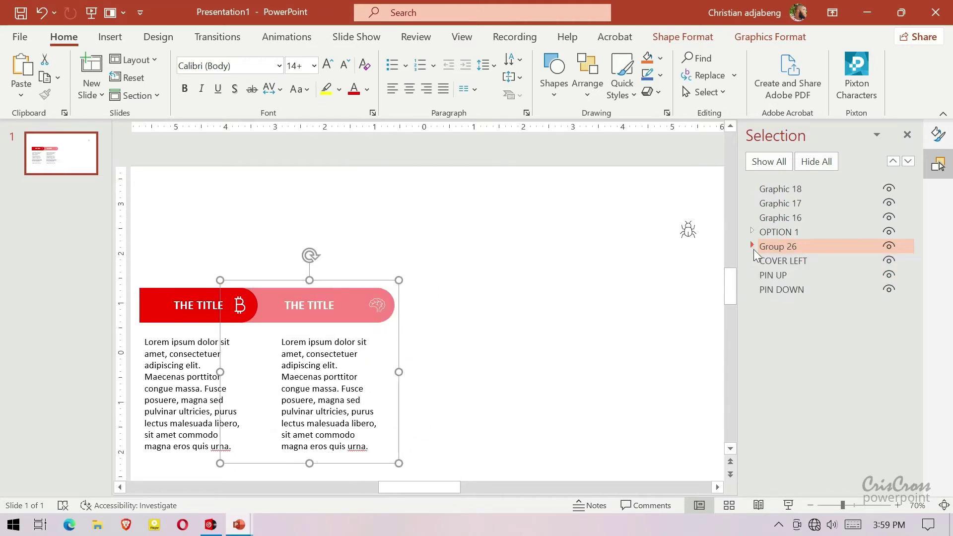
double_click(783, 248)
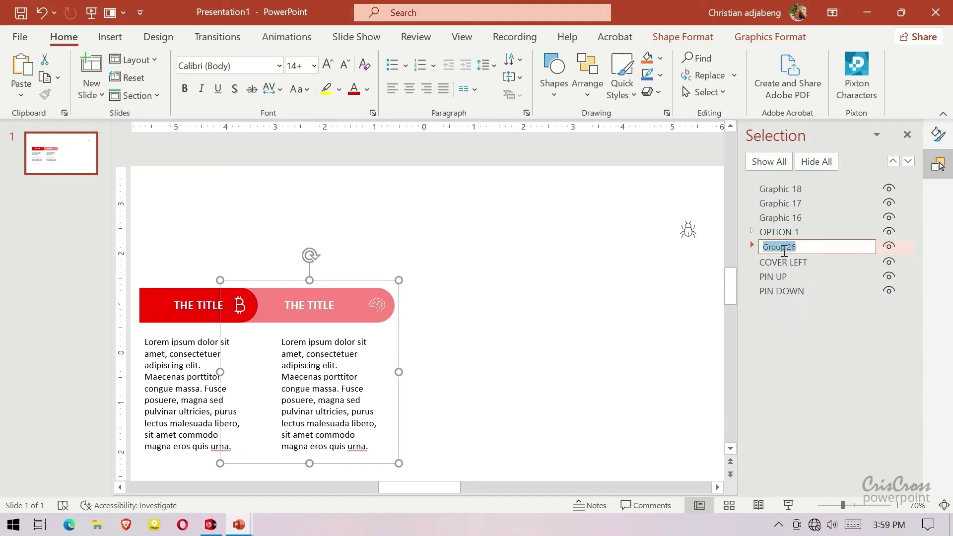
text(OPTION 2)
key(Return)
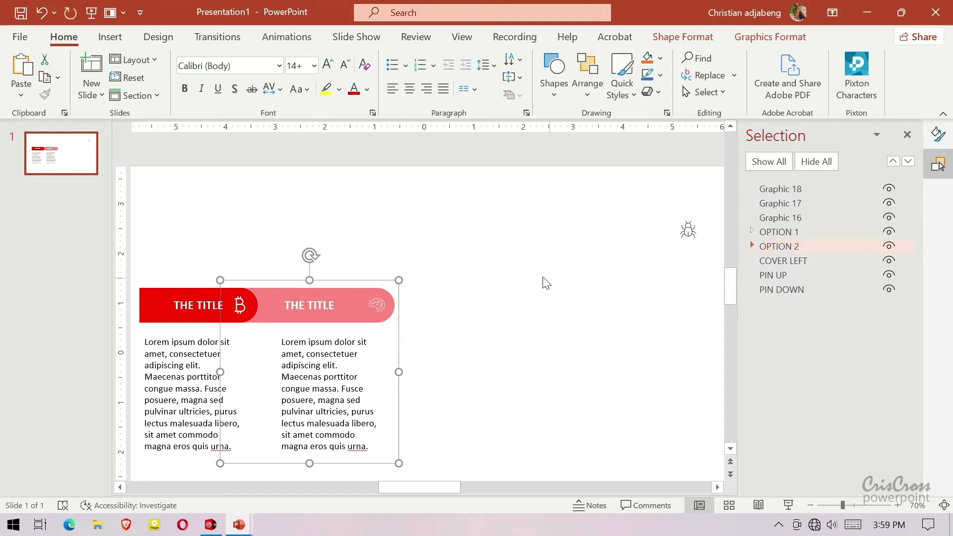
click(544, 278)
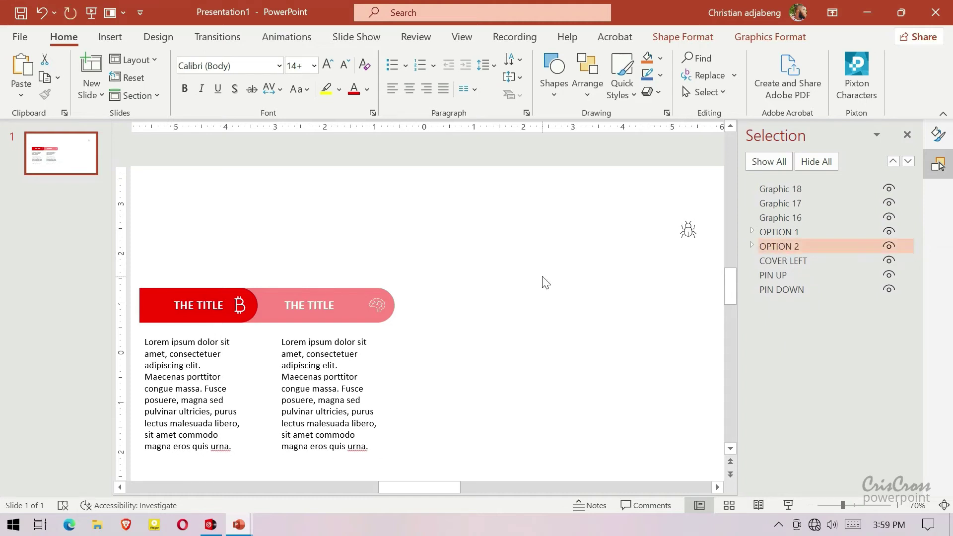
- Duplicate OPTION 2 to the right as a third tab named OPTION 3, listed below OPTION 2
click(352, 288)
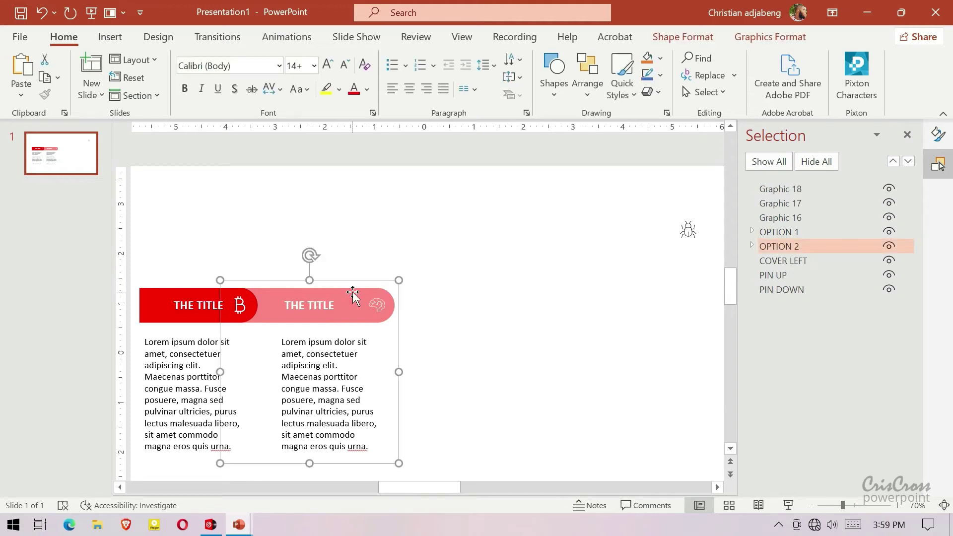
mouse_move(352, 295)
mouse_down()
mouse_move(362, 319)
mouse_move(522, 333)
mouse_move(510, 309)
mouse_up()
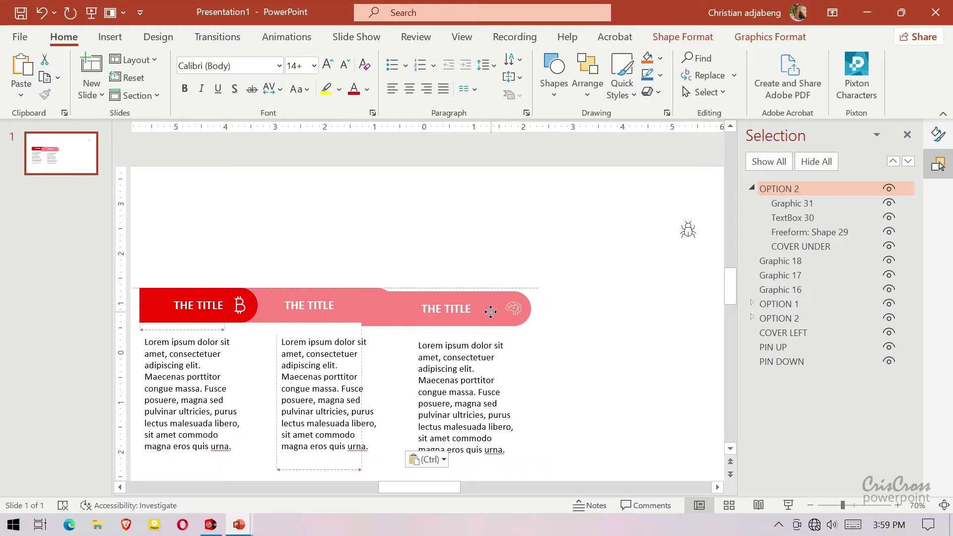
drag(510, 310, 490, 311)
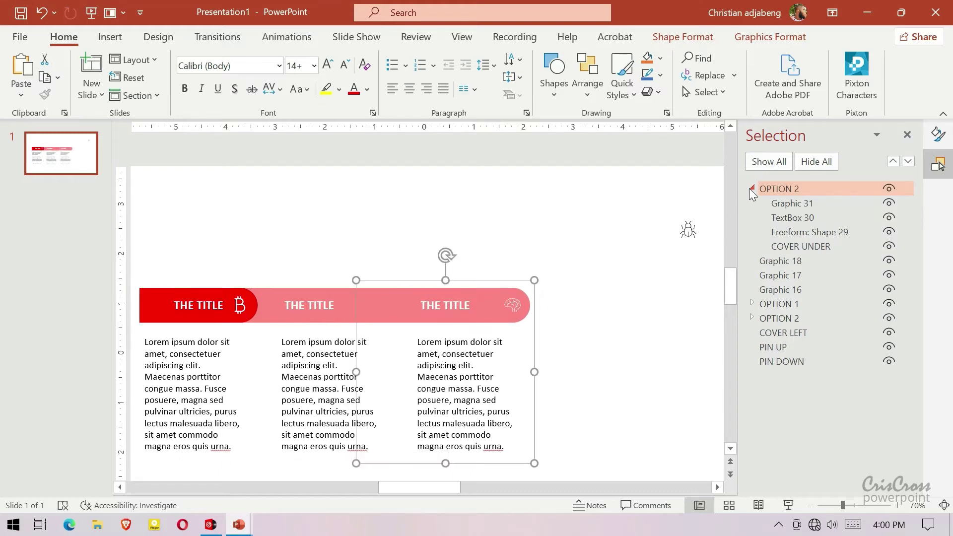
click(751, 188)
drag(779, 191, 785, 264)
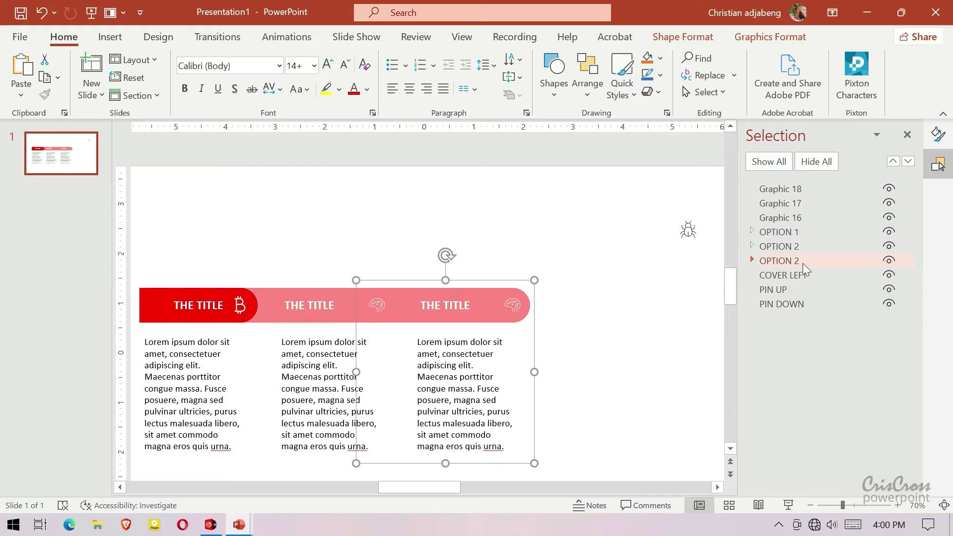
click(803, 263)
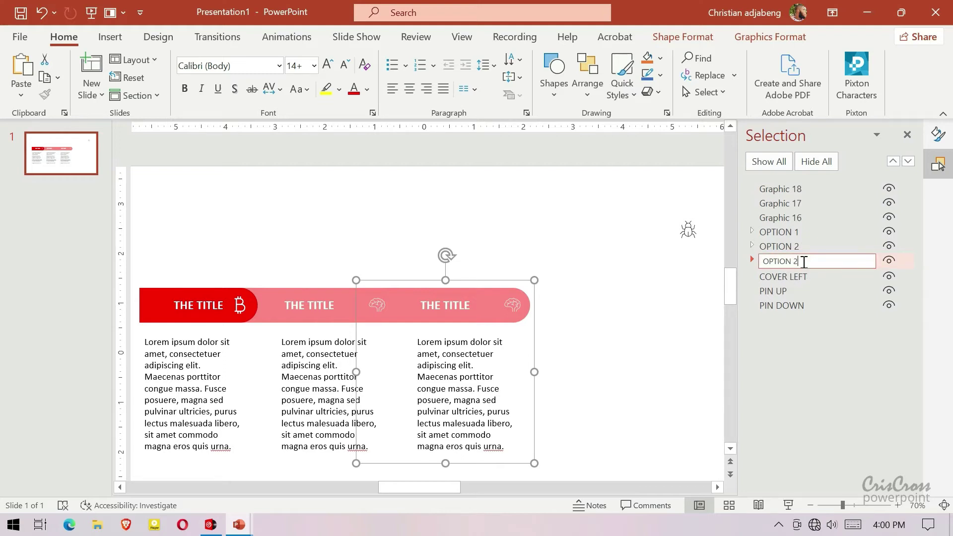
text(3)
key(Return)
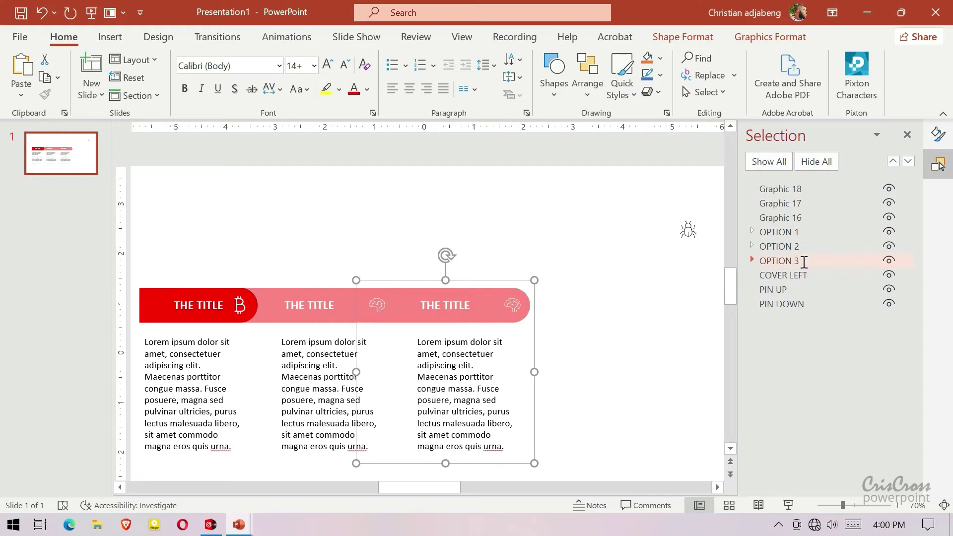
- Ungroup OPTION 3 and replace its brain icon with the bug icon
click(514, 282)
right_click(514, 283)
mouse_move(570, 319)
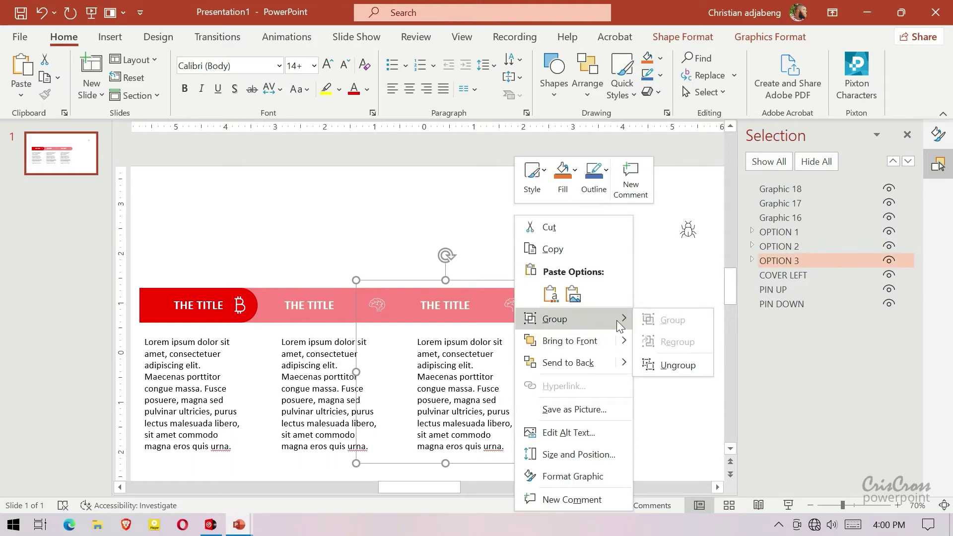
click(667, 364)
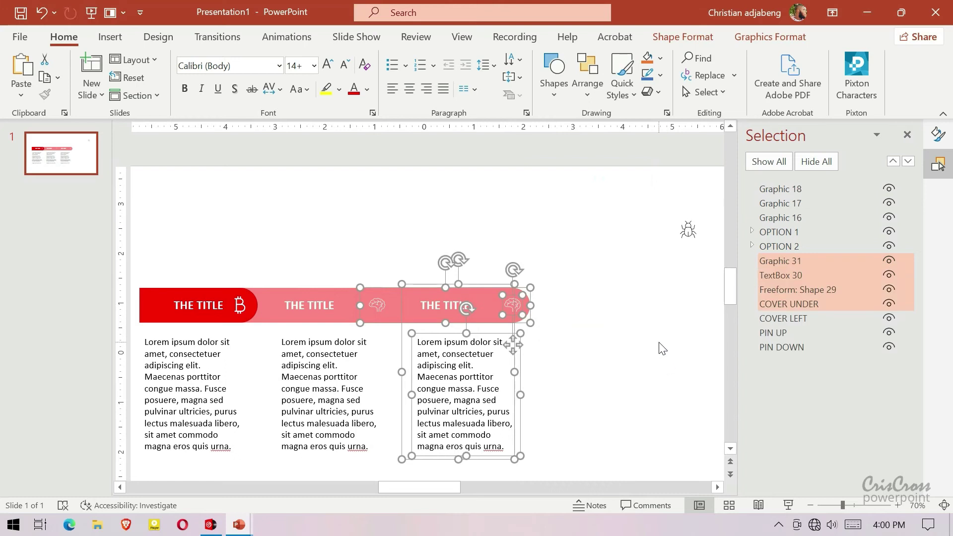
click(577, 322)
click(514, 305)
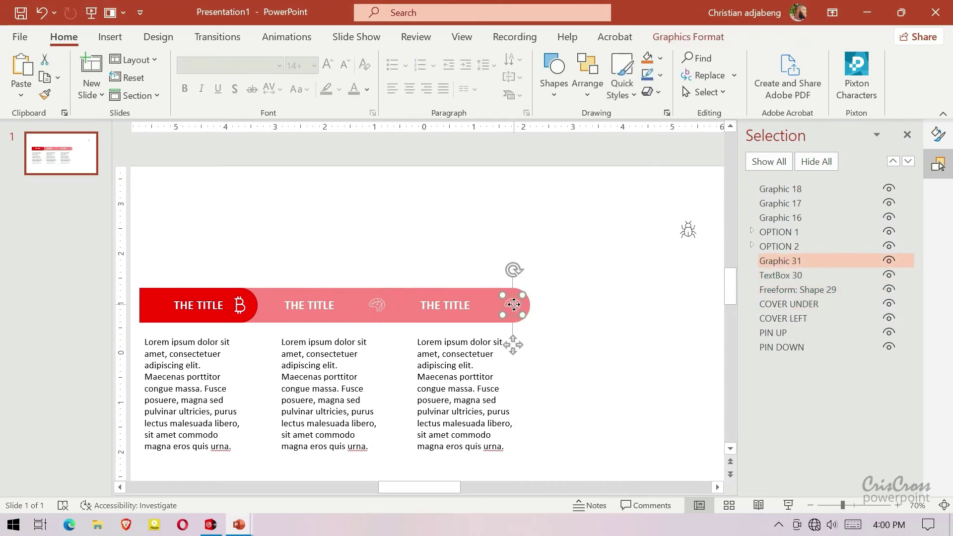
key(Delete)
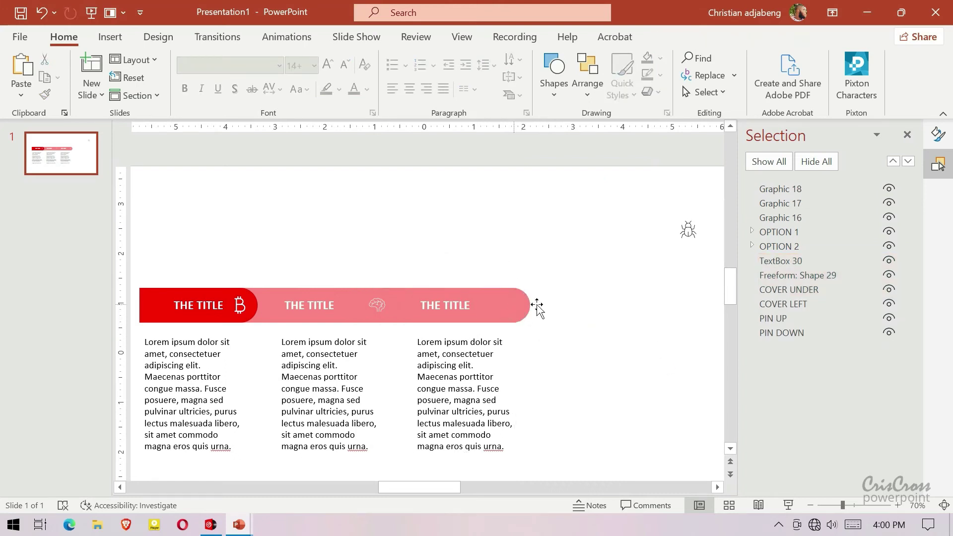
drag(688, 234, 511, 305)
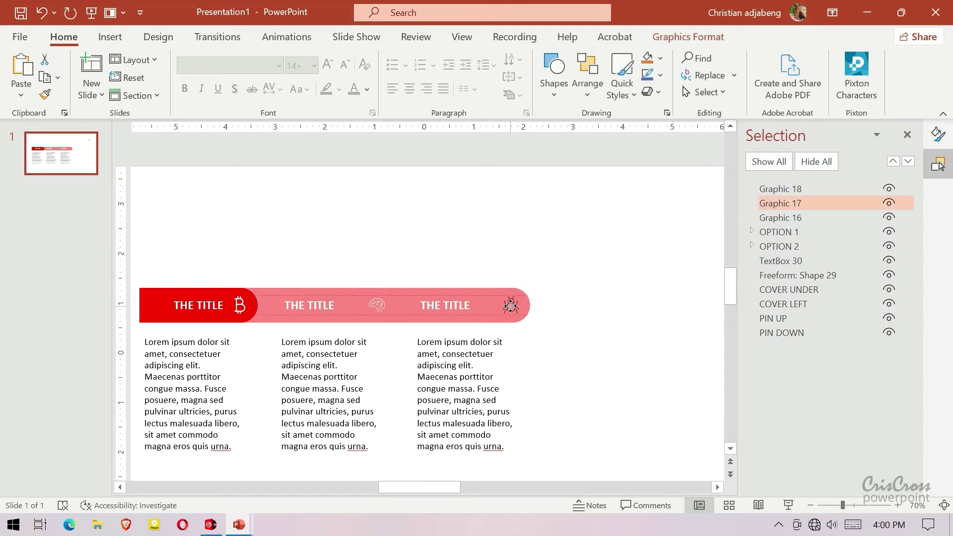
- Make the bug icon white in the formatting pane
click(938, 141)
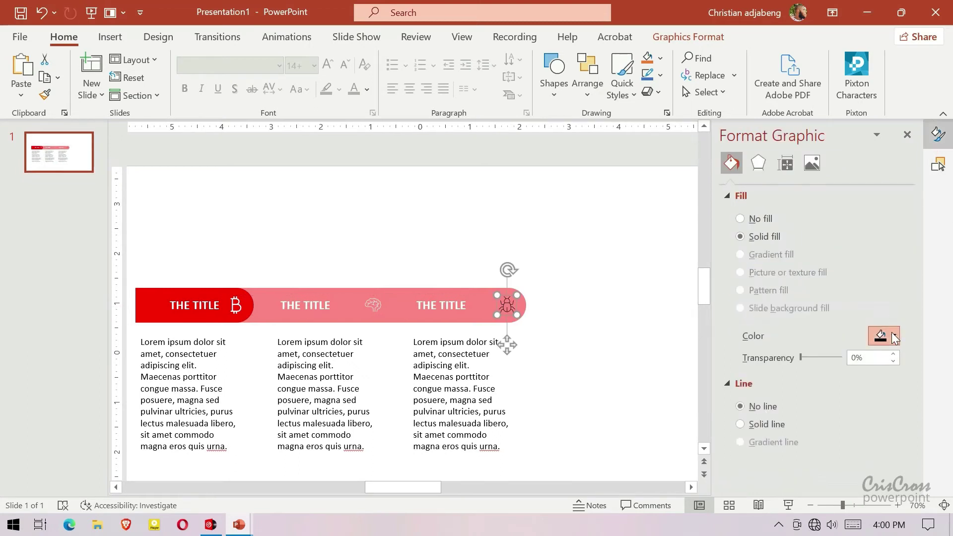
click(894, 336)
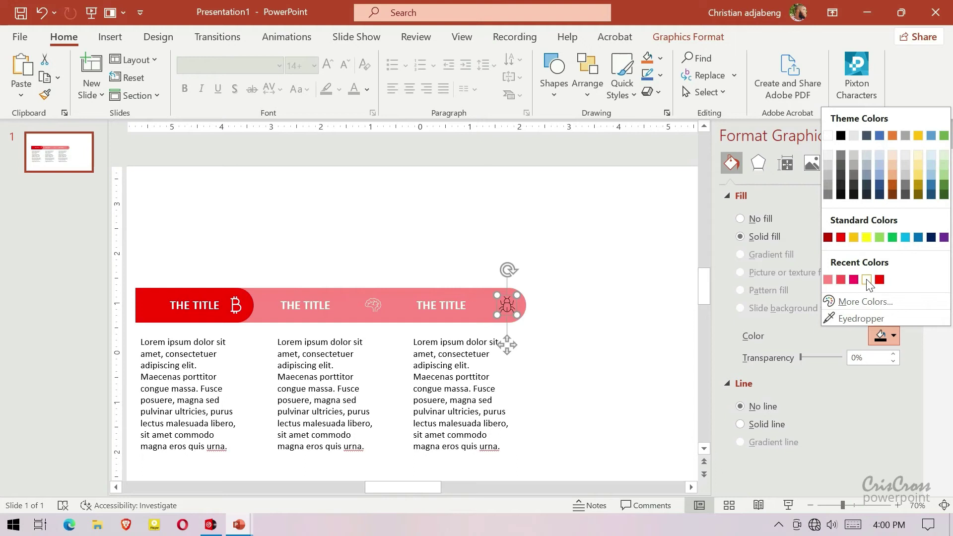
click(867, 280)
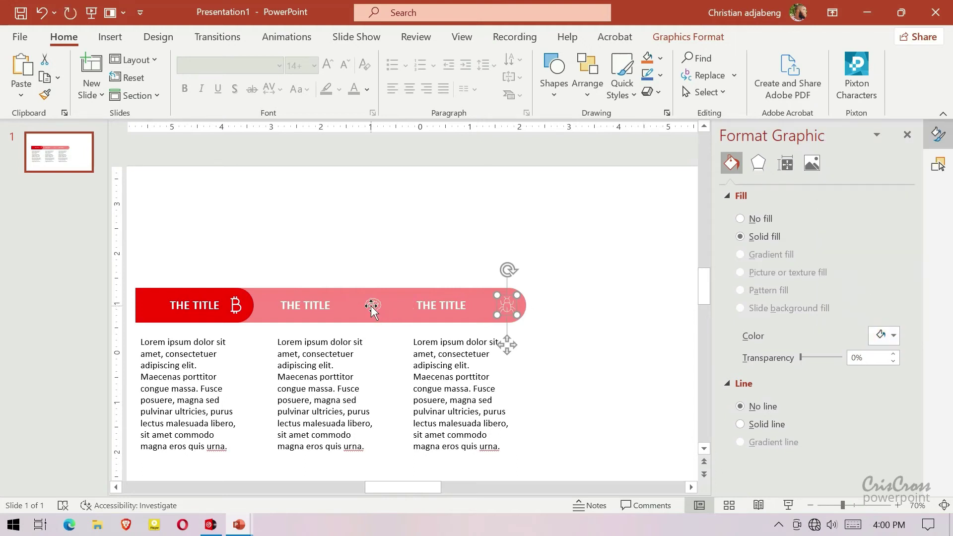
- Make the middle tab's THE TITLE text and brain icon black
click(322, 307)
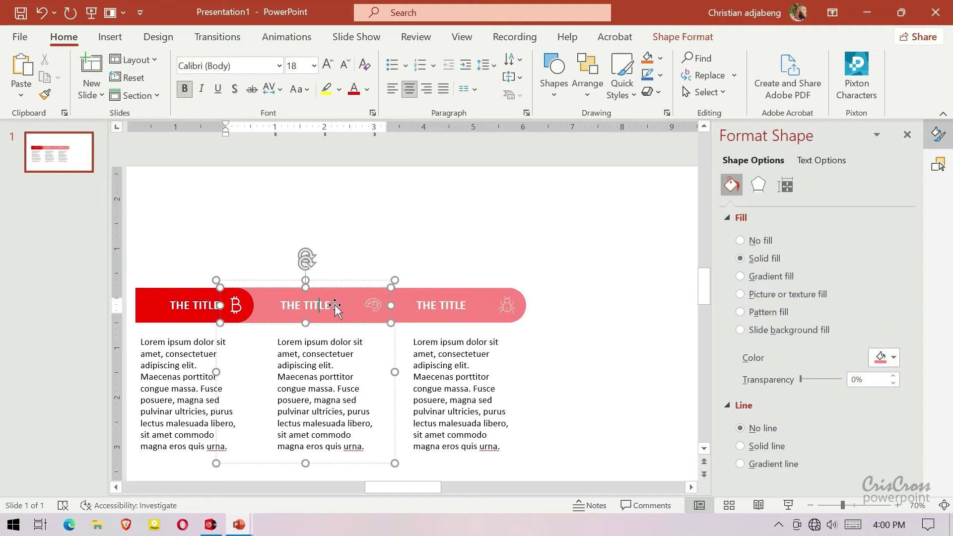
triple_click(330, 306)
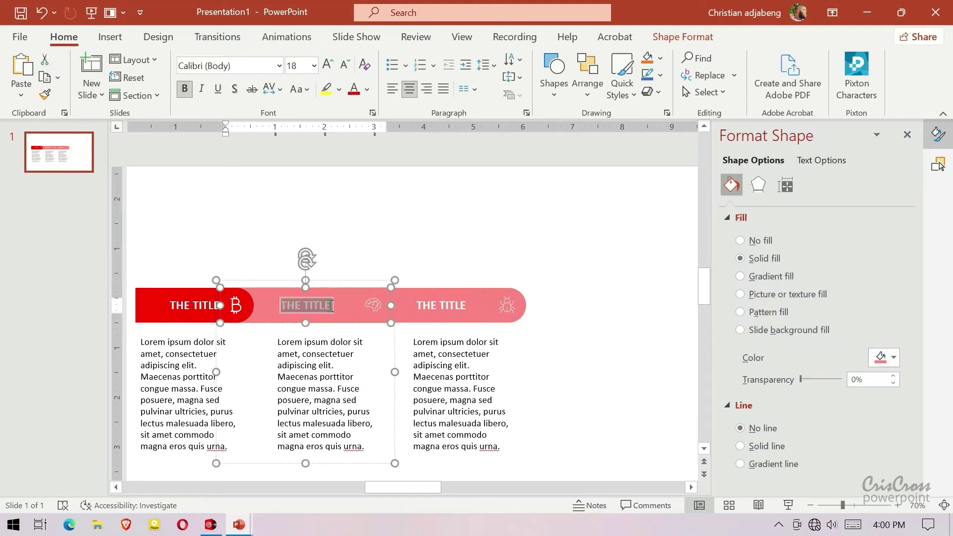
click(367, 89)
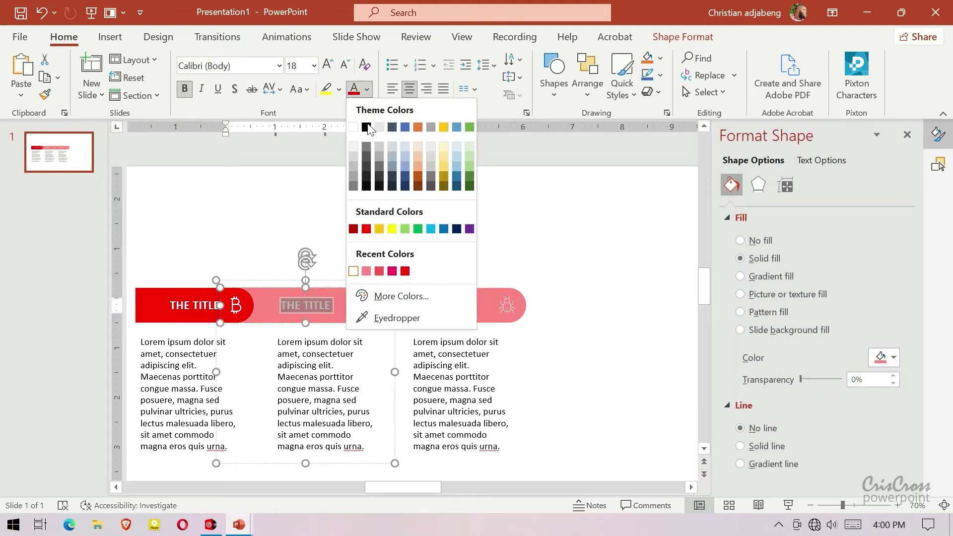
click(372, 130)
click(373, 305)
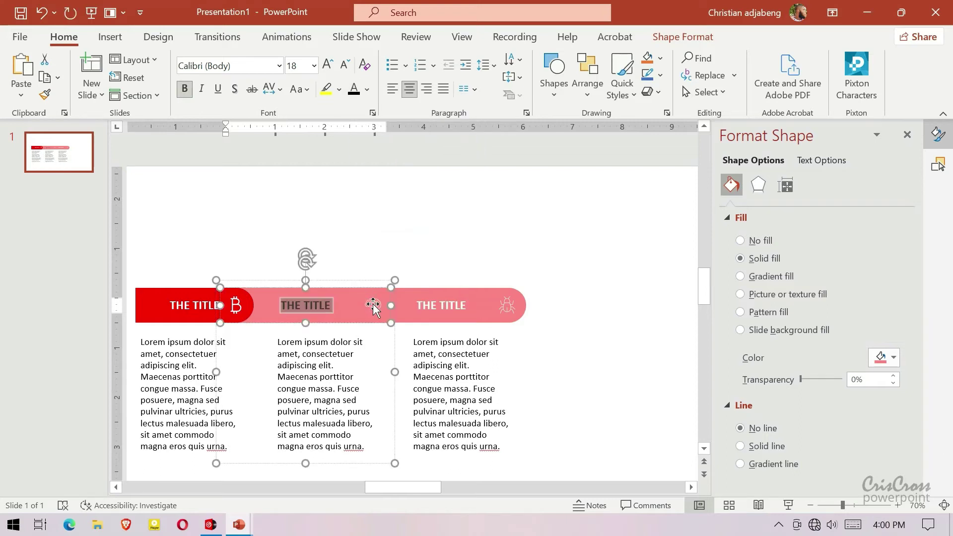
click(894, 335)
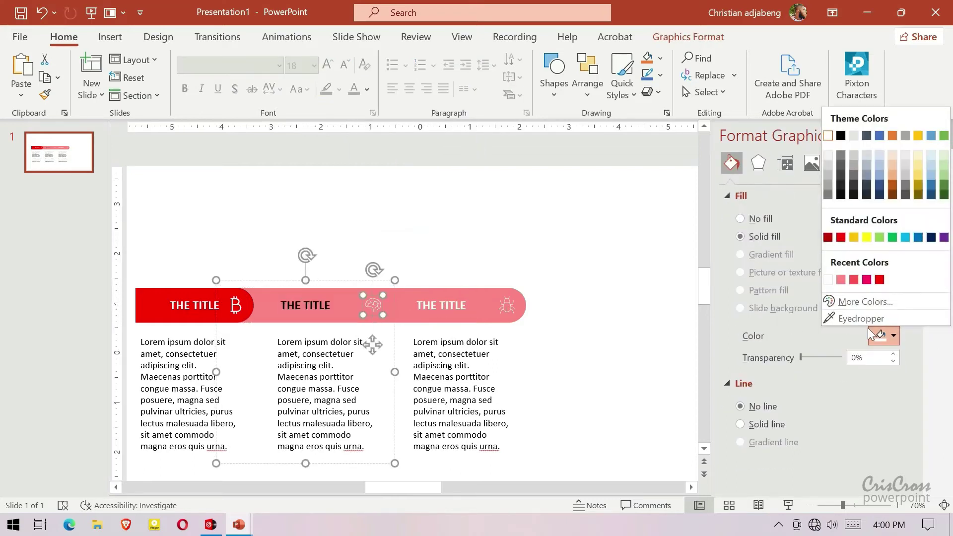
click(846, 137)
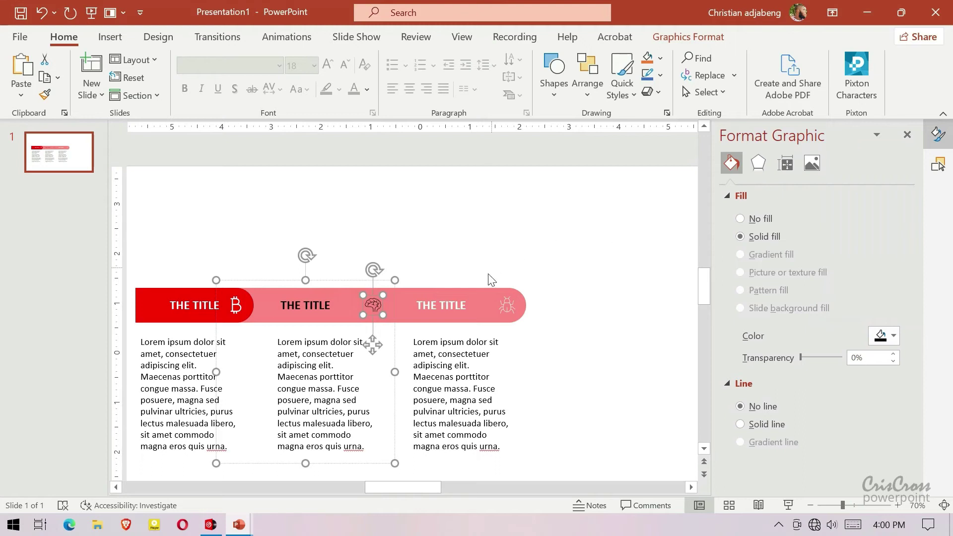
click(478, 301)
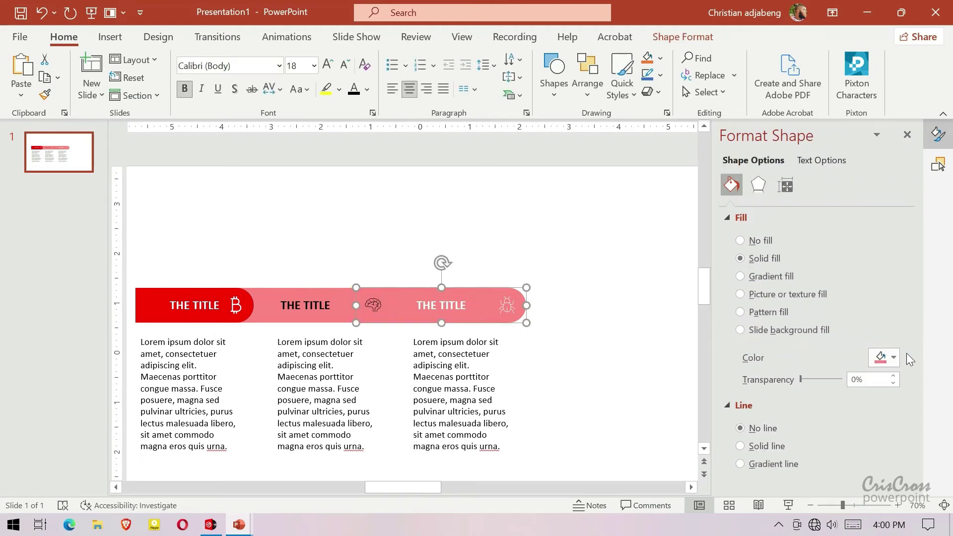
- Fill the third tab with a standard orange colour
click(894, 357)
click(880, 324)
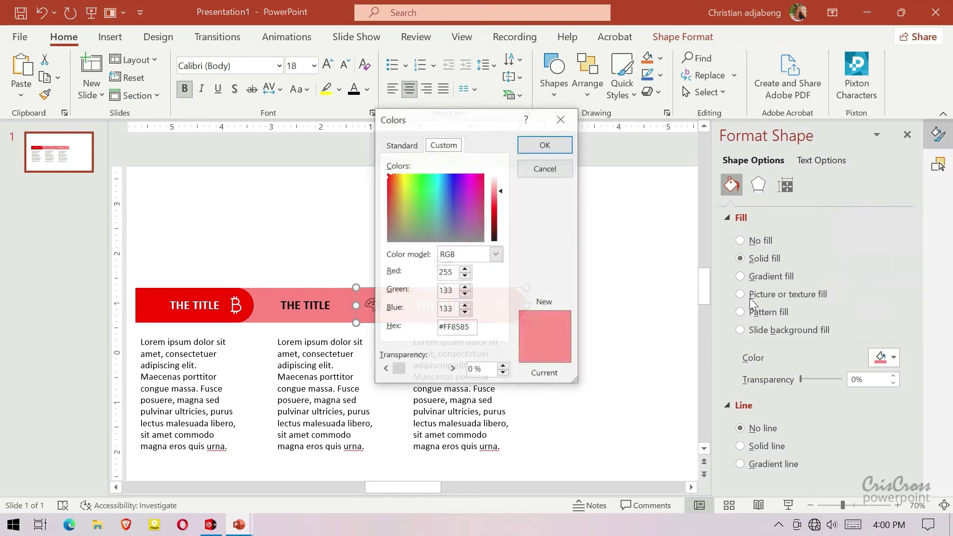
click(400, 145)
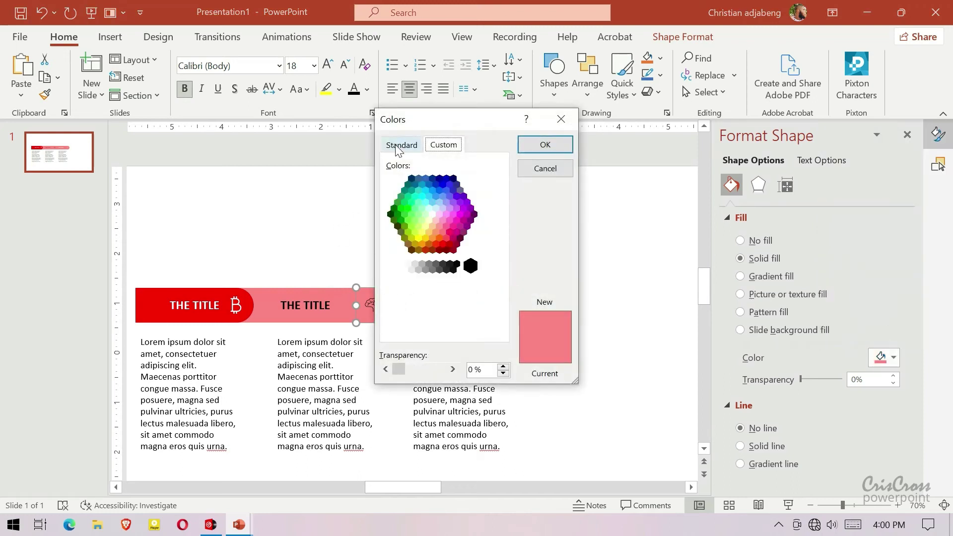
click(433, 239)
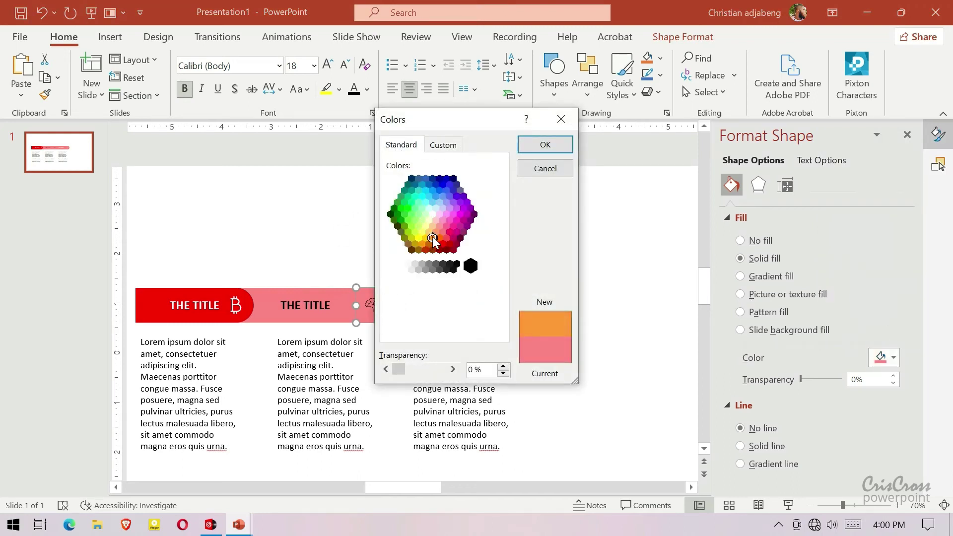
click(537, 146)
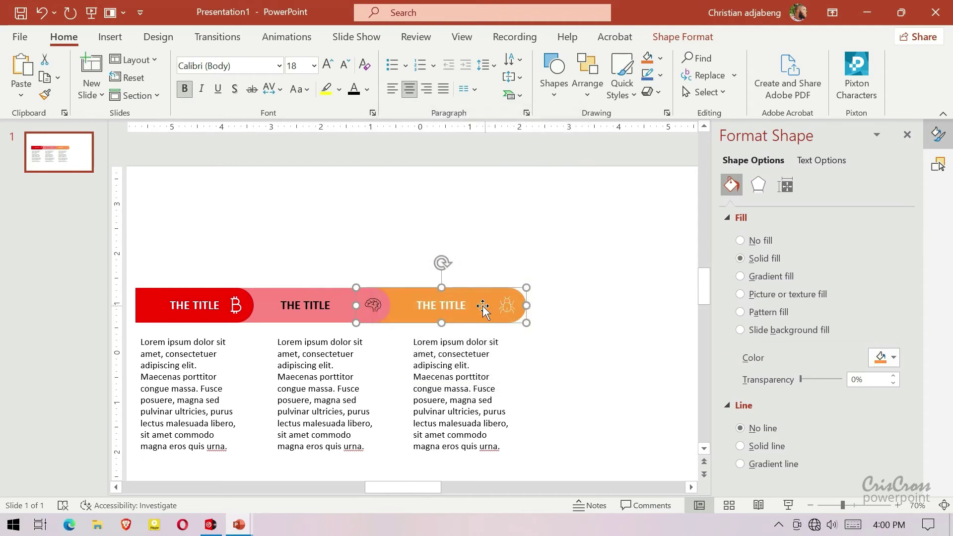
- Make the orange tab's THE TITLE text and bug icon black
click(461, 306)
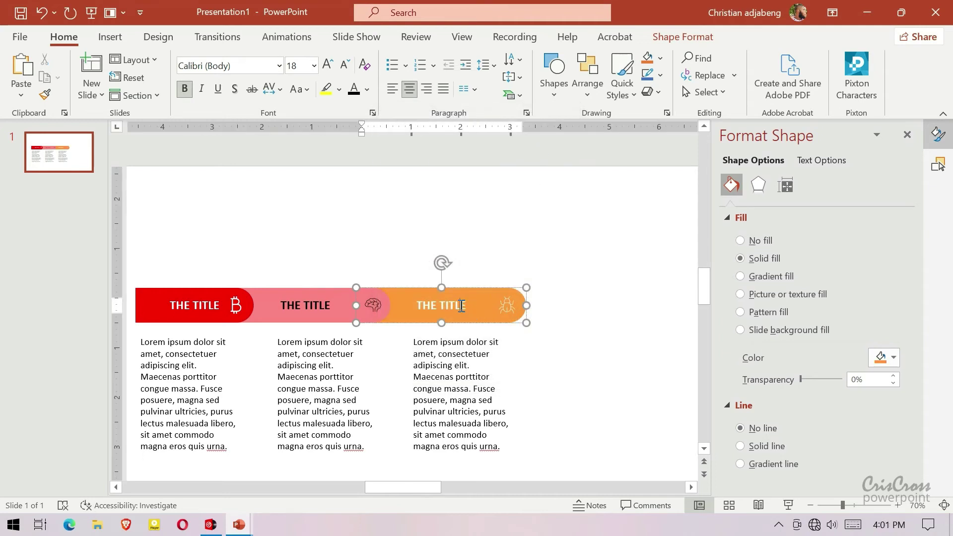
triple_click(461, 306)
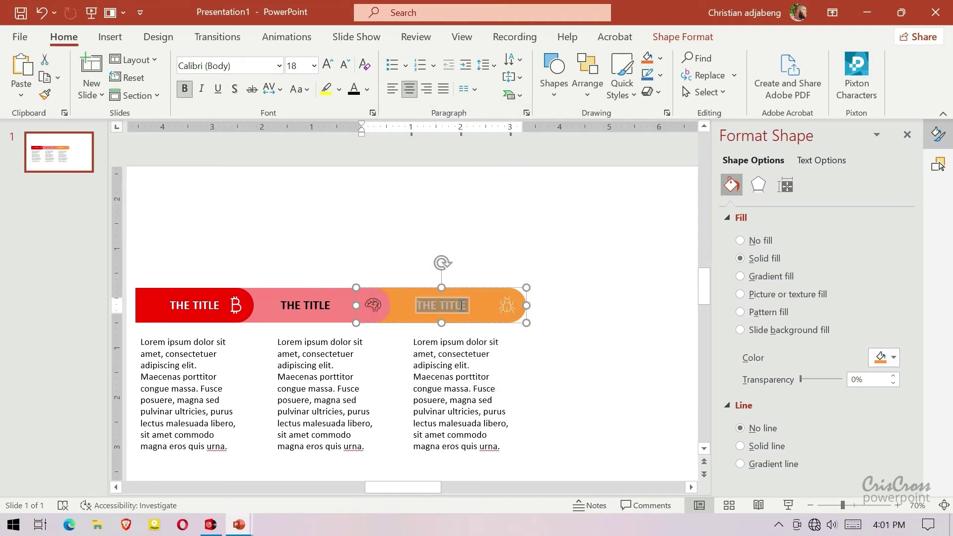
click(353, 89)
click(505, 304)
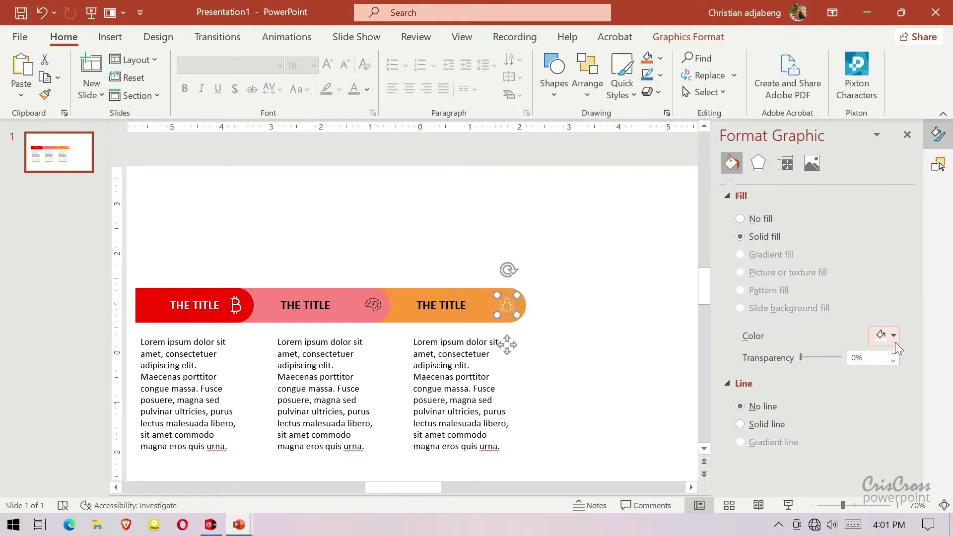
click(897, 340)
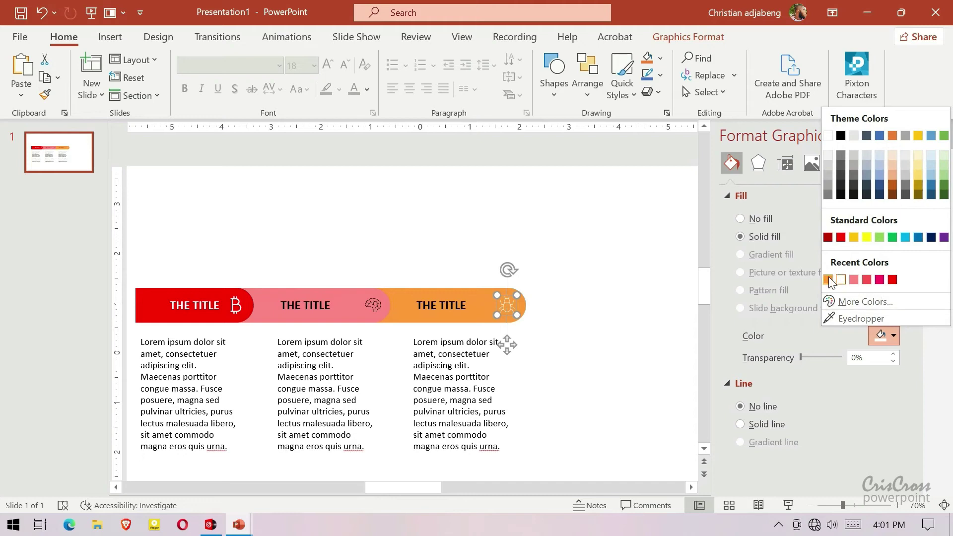
click(842, 136)
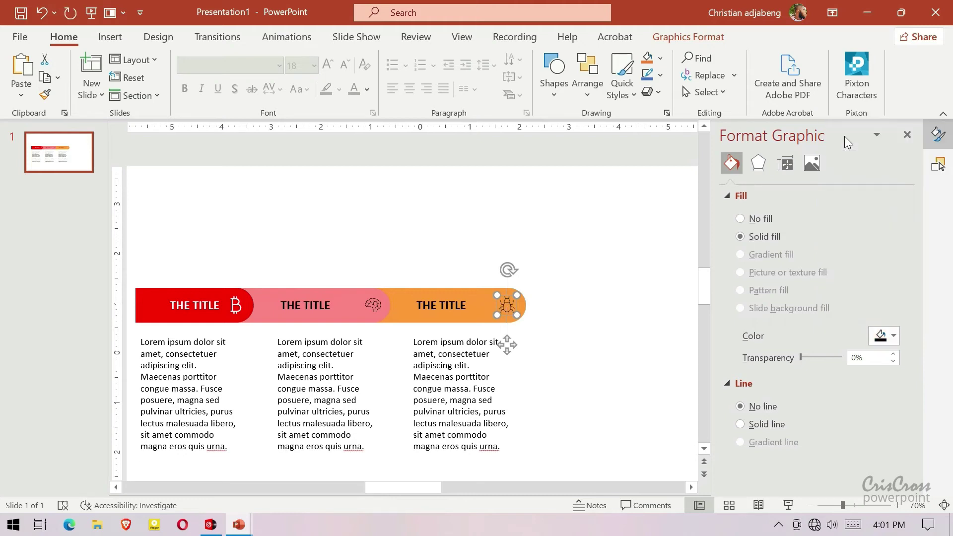
shift+click(467, 319)
- Group the third tab's shape, icon, body text box and COVER UNDER
shift+click(467, 366)
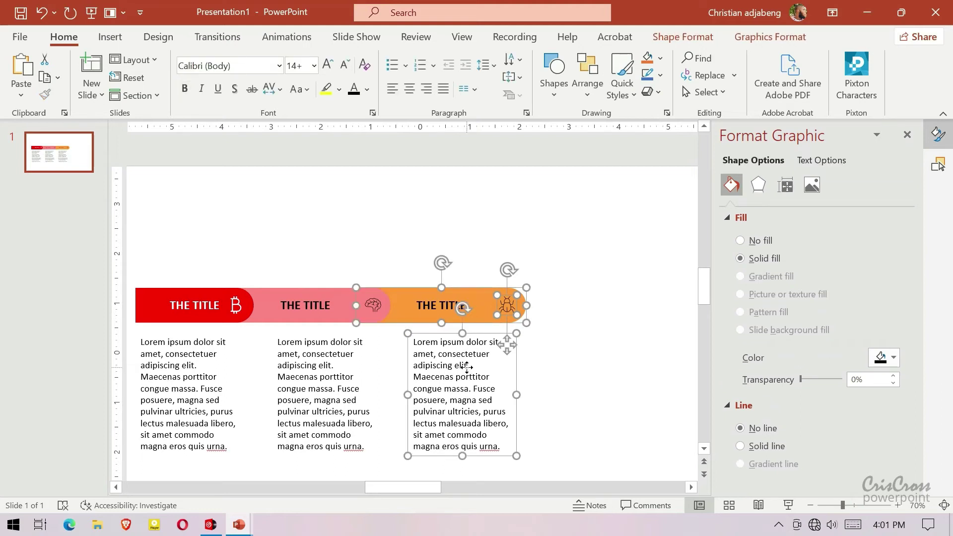
click(942, 174)
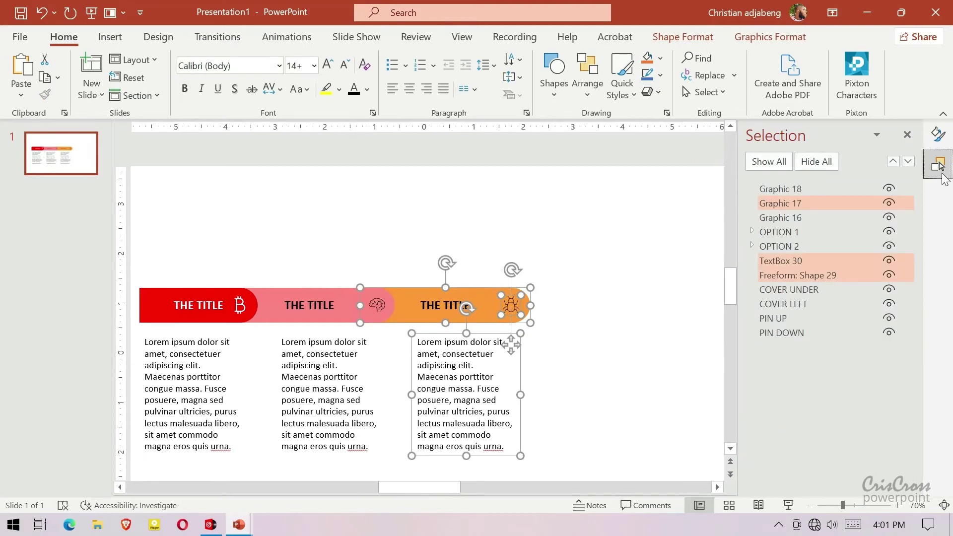
ctrl+click(789, 291)
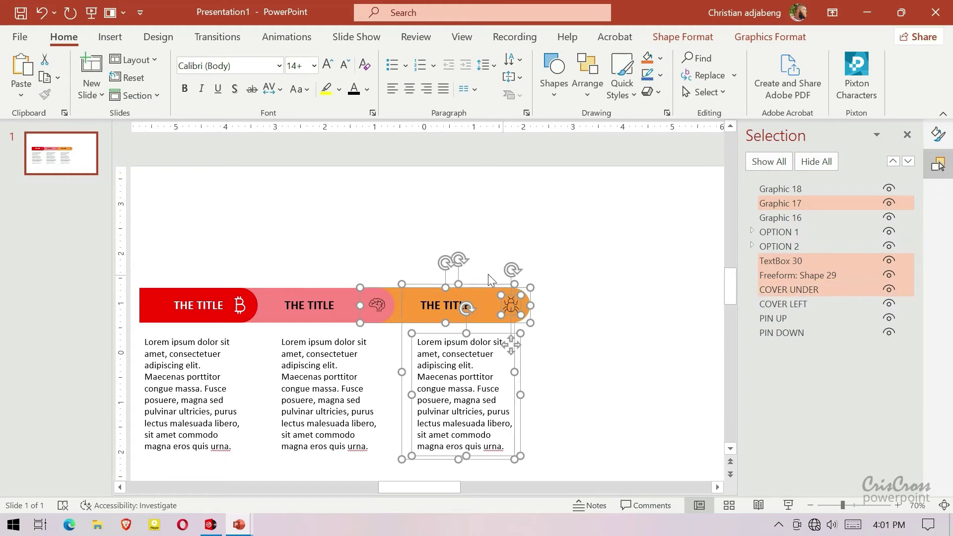
right_click(483, 285)
mouse_move(522, 319)
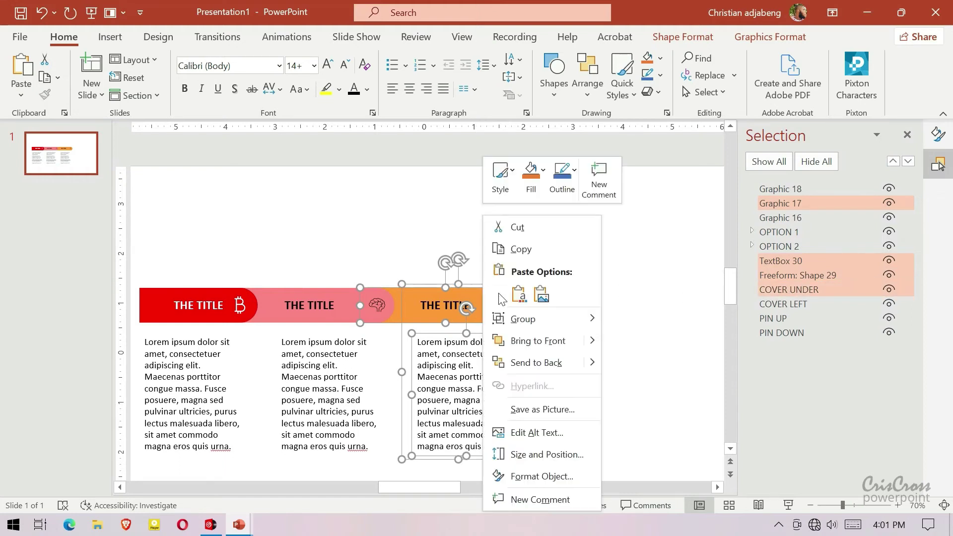
click(630, 321)
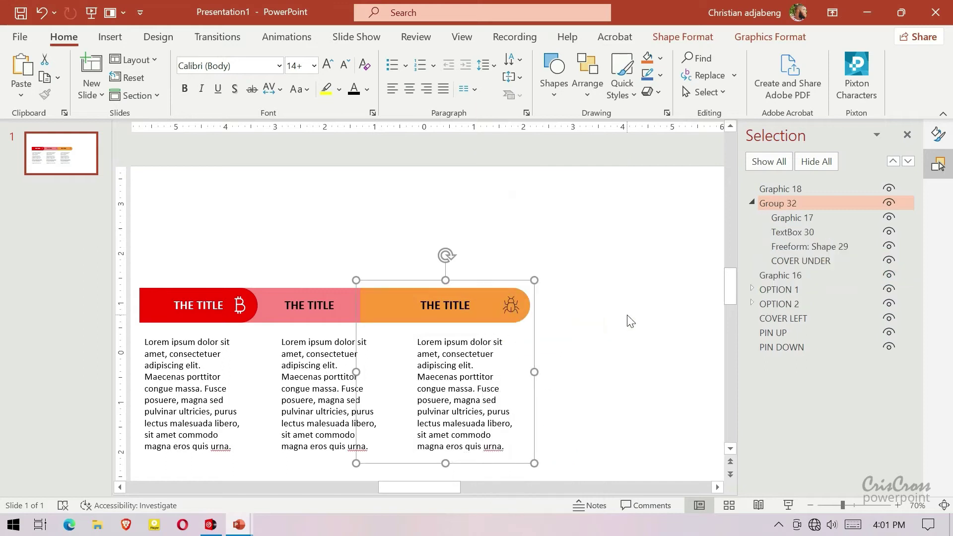
- Name the group OPTION 3 and layer it below OPTION 2
click(753, 204)
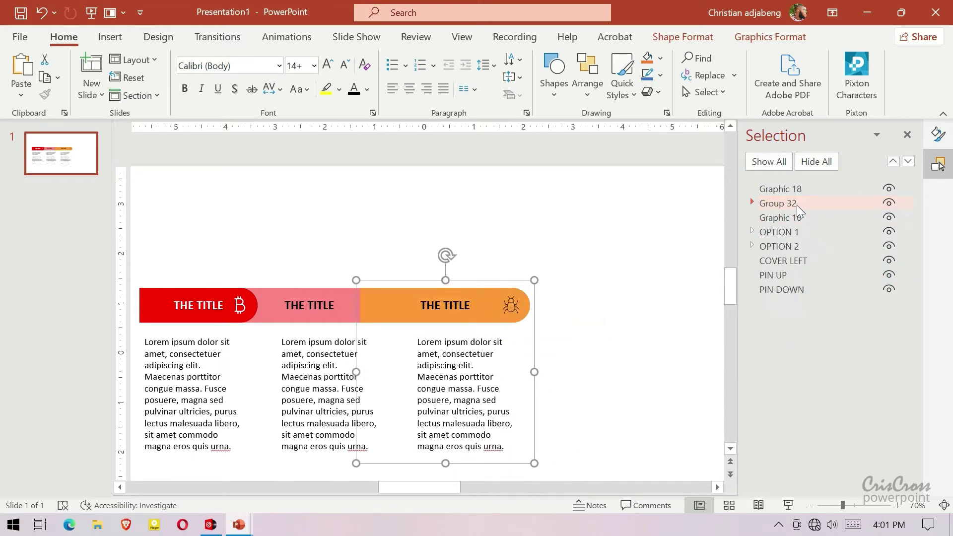
click(797, 205)
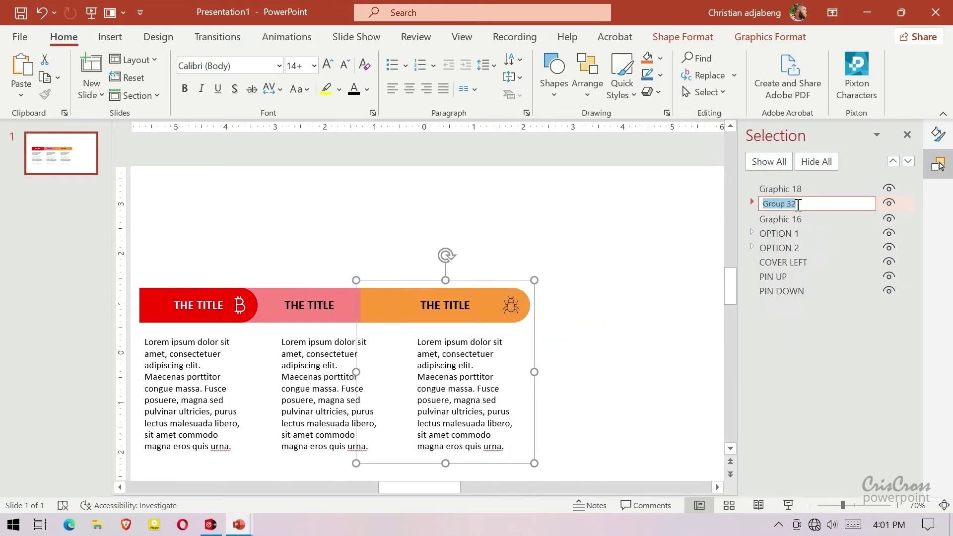
text(OPTION 3)
key(Return)
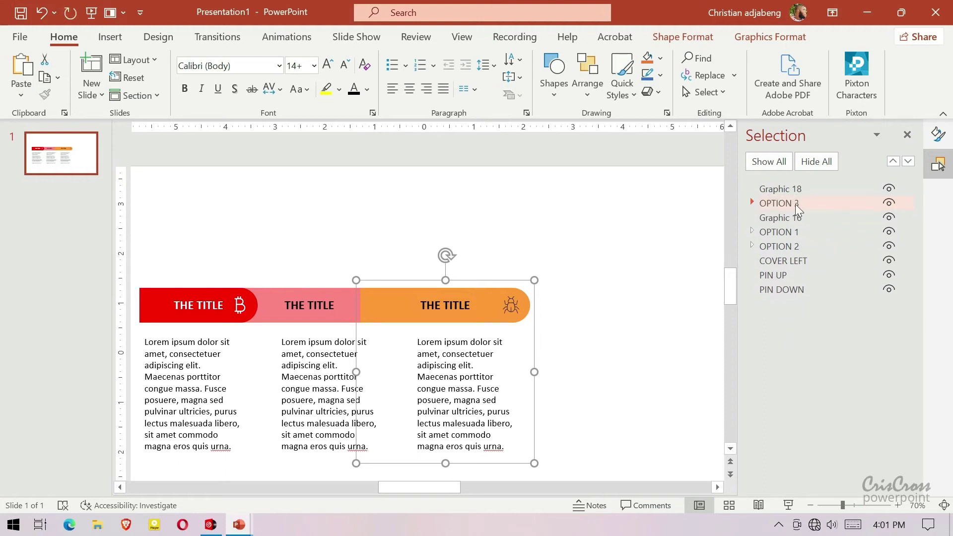
drag(784, 204, 782, 248)
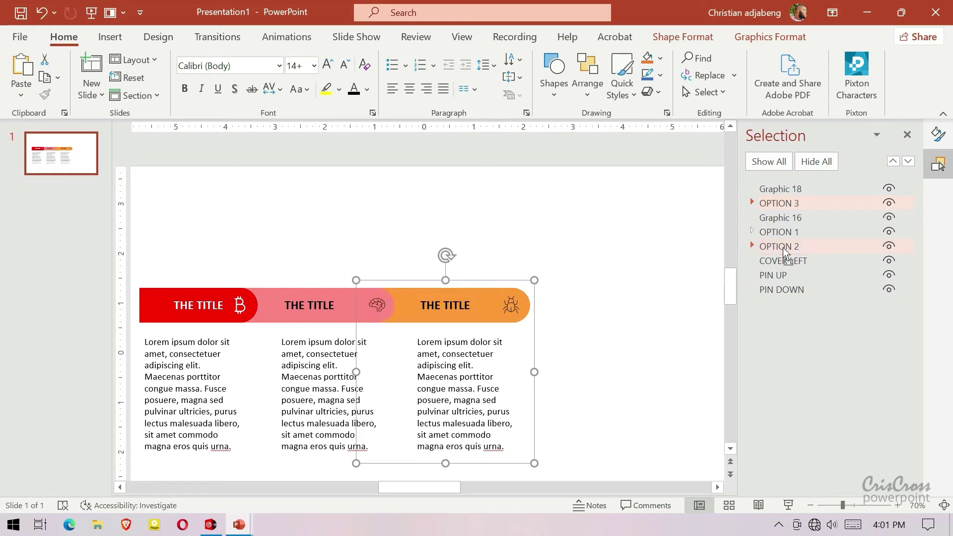
click(651, 306)
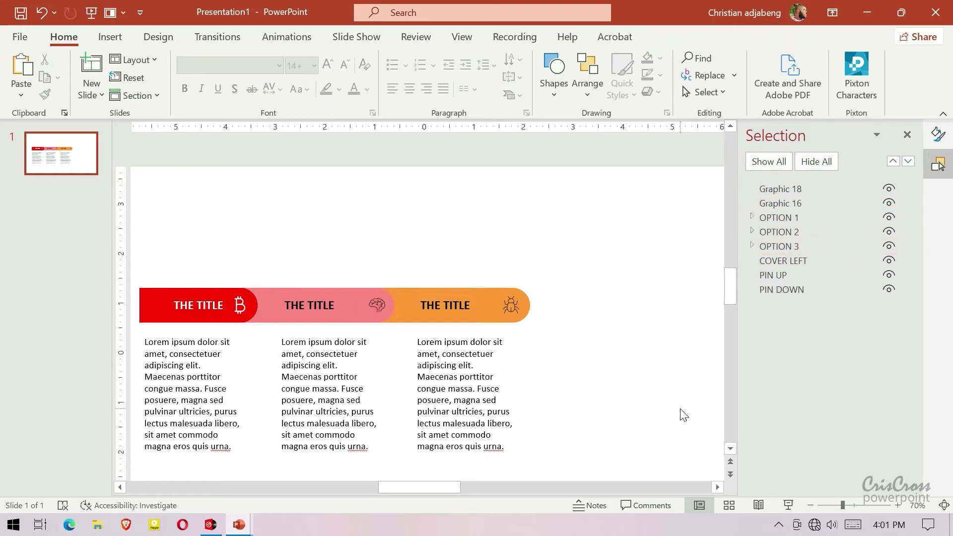
- Duplicate the OPTION 3 group with Ctrl+D and place the copy right of the third tab
click(810, 505)
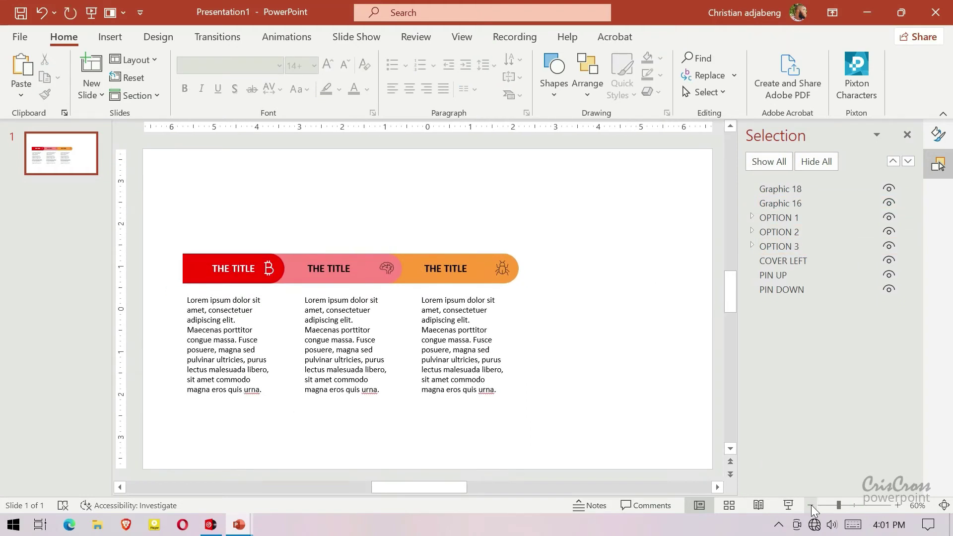
click(716, 485)
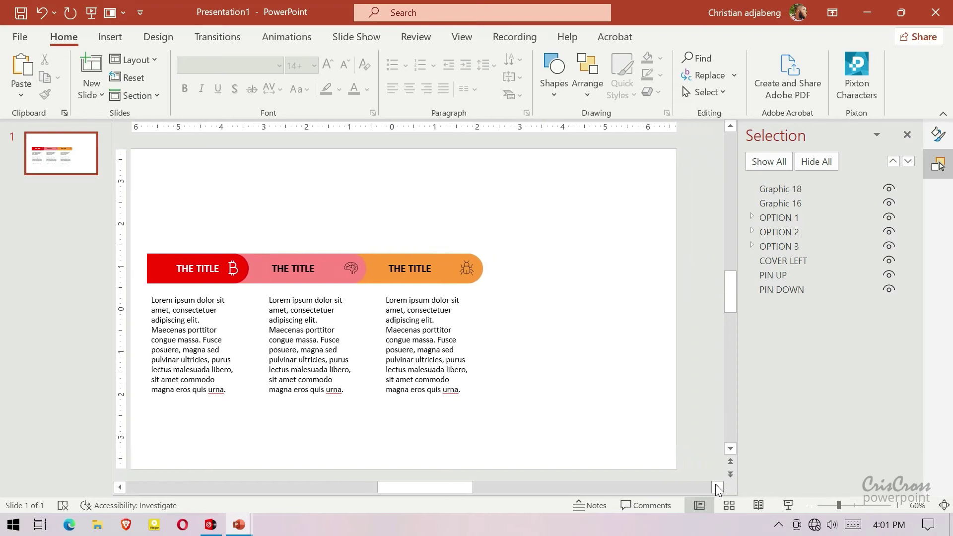
click(433, 254)
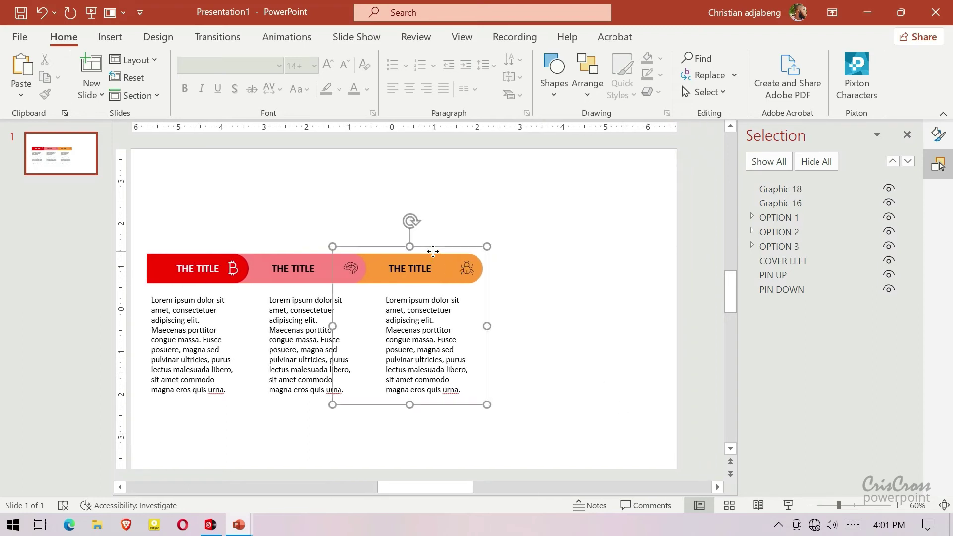
key(ctrl+d)
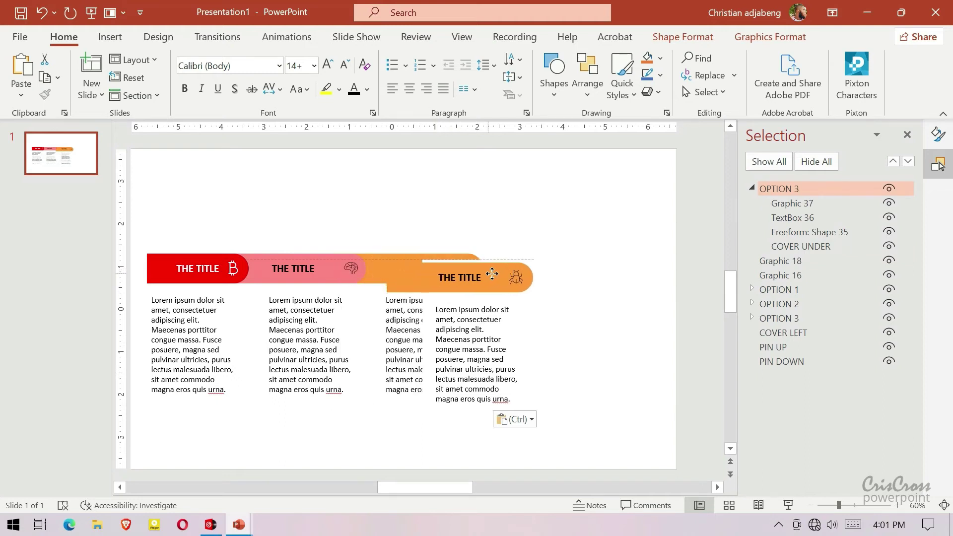
drag(447, 274, 554, 259)
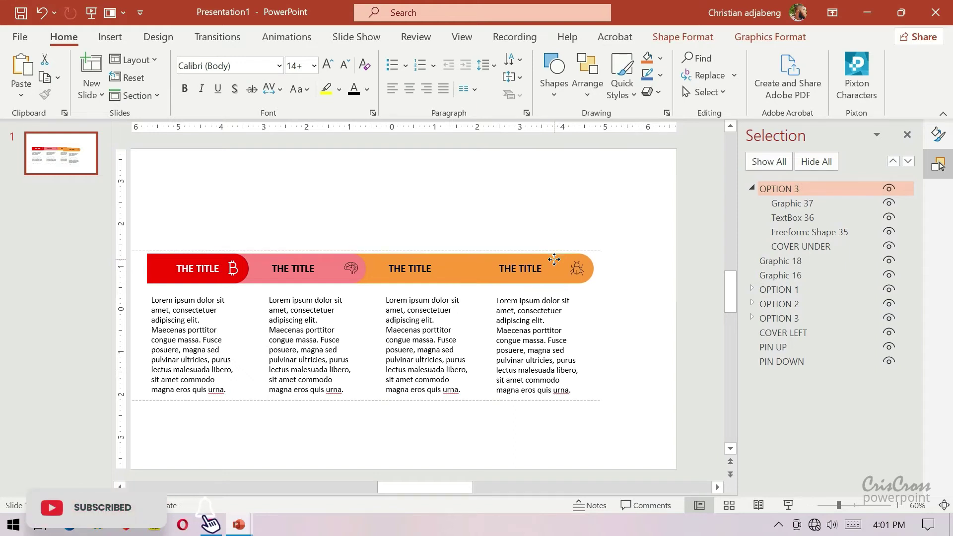
- Layer the copied tab behind the original OPTION 3 and ungroup it
click(753, 187)
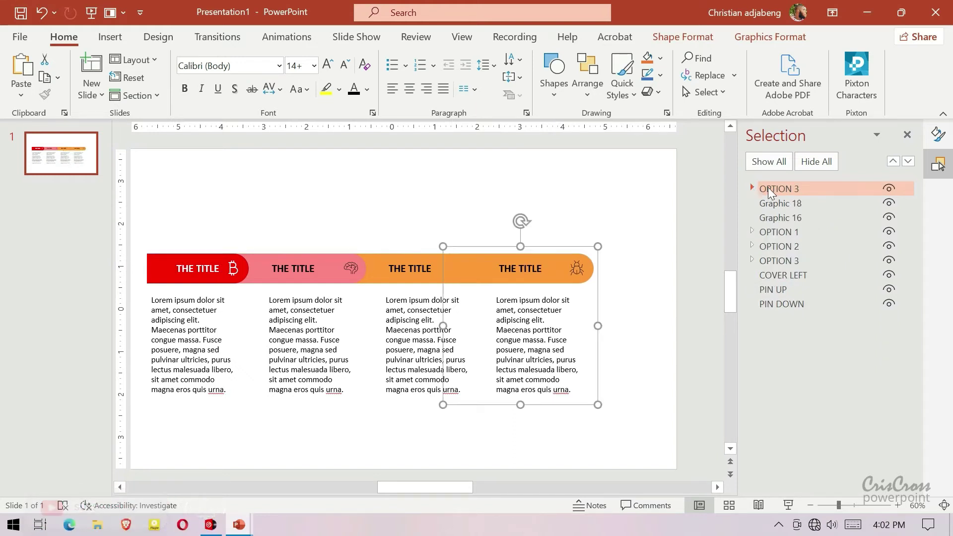
drag(775, 188, 774, 261)
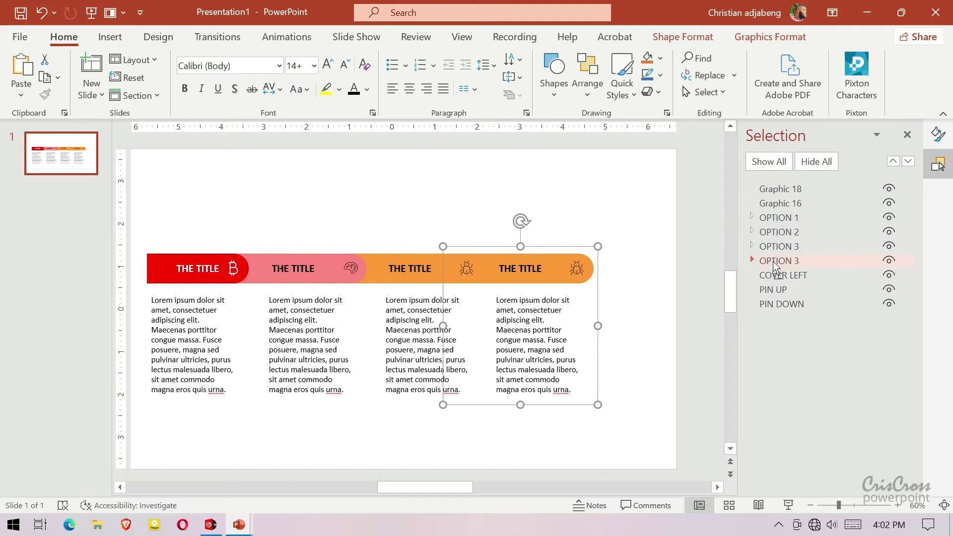
right_click(552, 247)
mouse_move(592, 319)
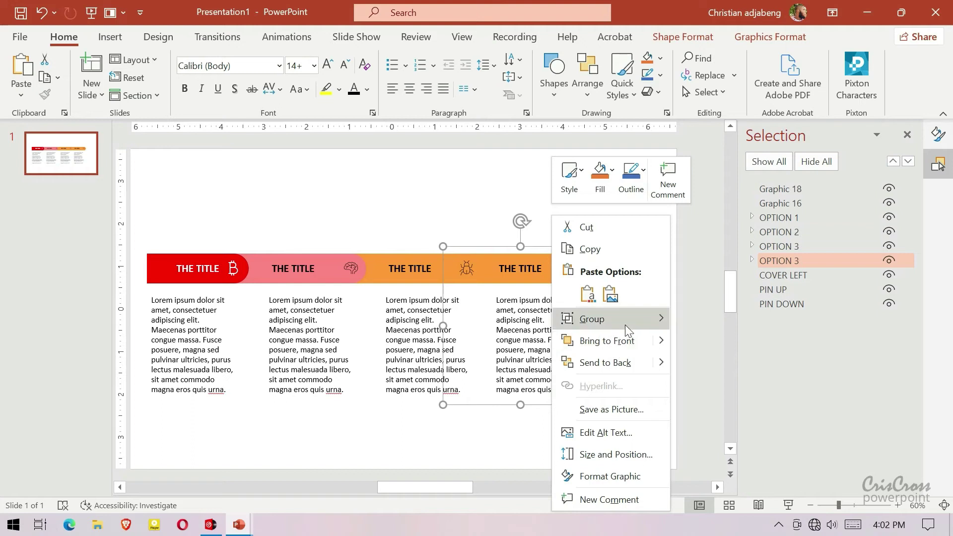
click(692, 367)
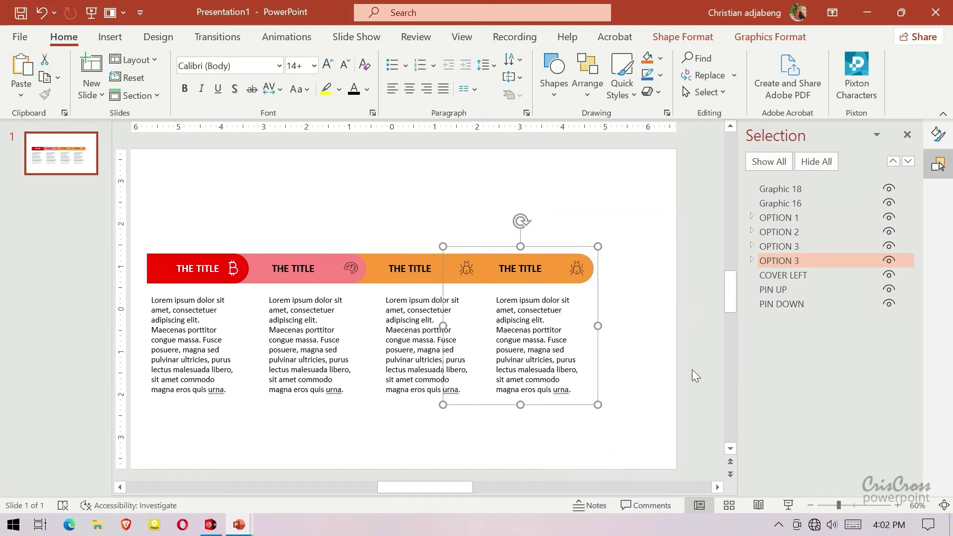
click(654, 312)
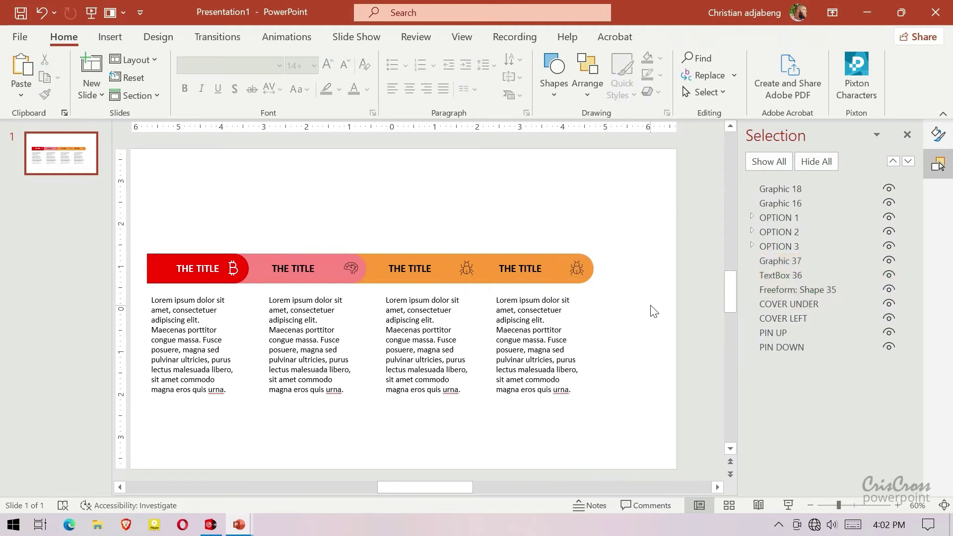
- Delete the fourth tab's bug icon and put the target icon at its end
click(579, 271)
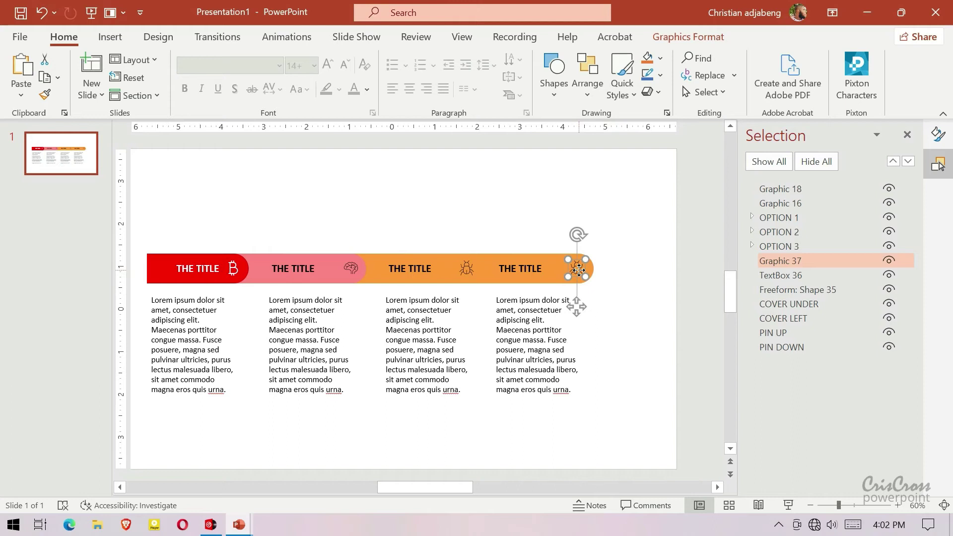
key(Delete)
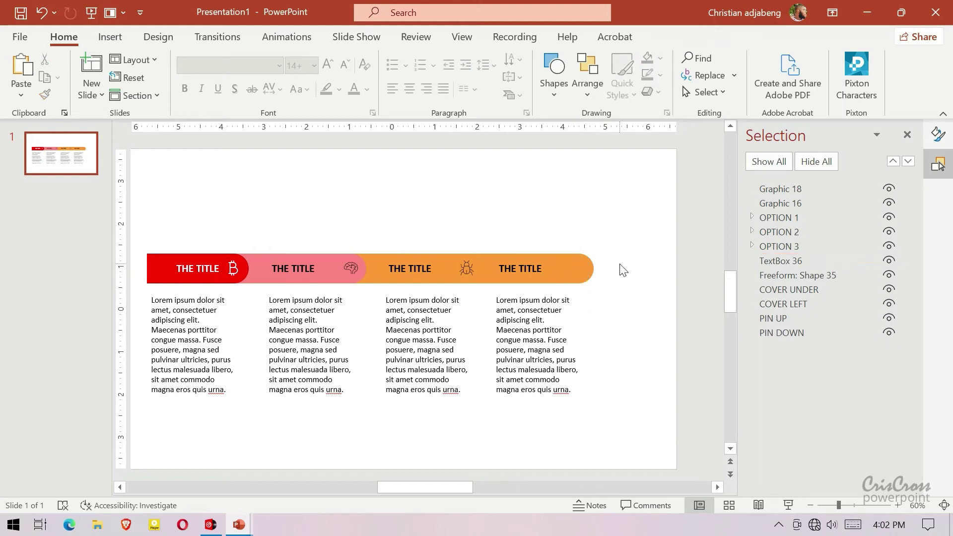
scroll(623, 266, up, 3)
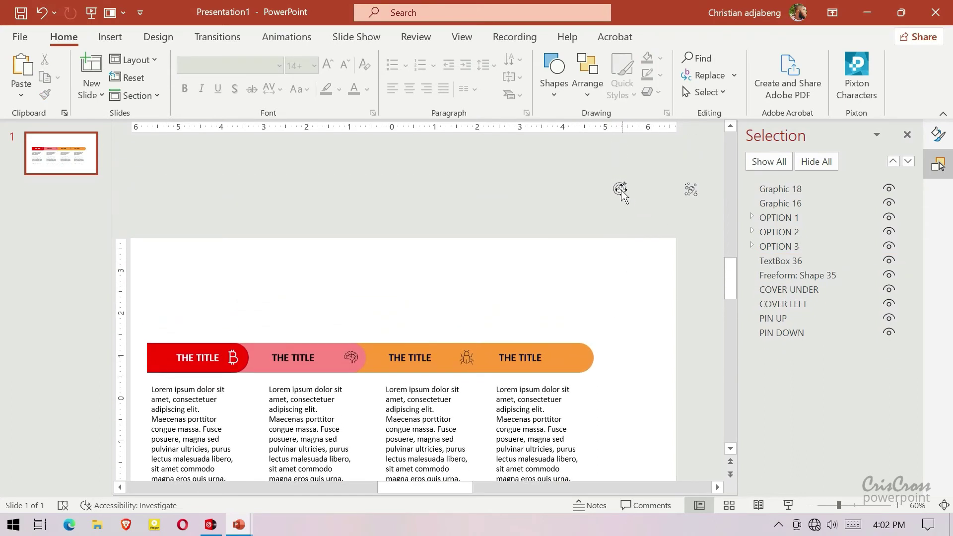
mouse_move(620, 189)
mouse_down()
mouse_move(591, 324)
mouse_move(573, 361)
mouse_up()
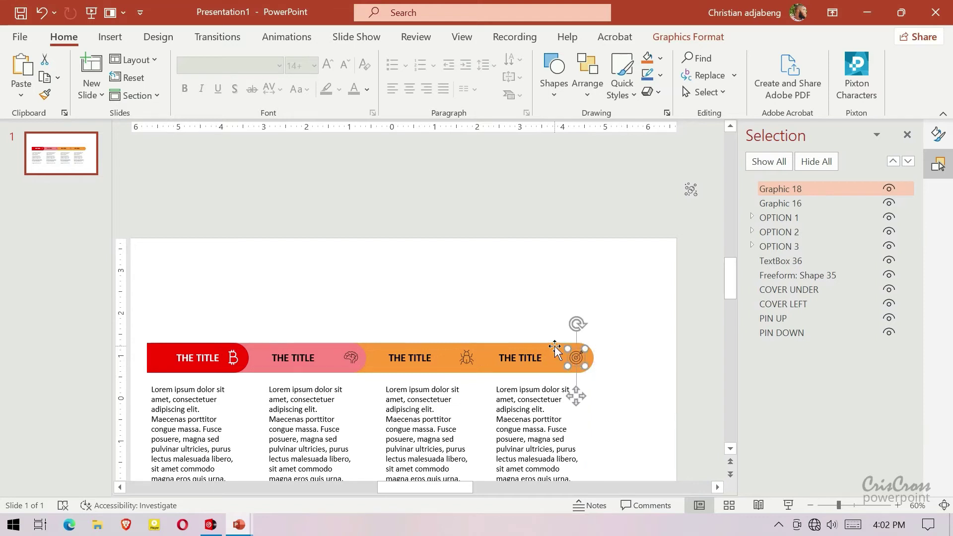
- Fill the fourth tab's bar with a teal colour from the full colour picker
click(555, 347)
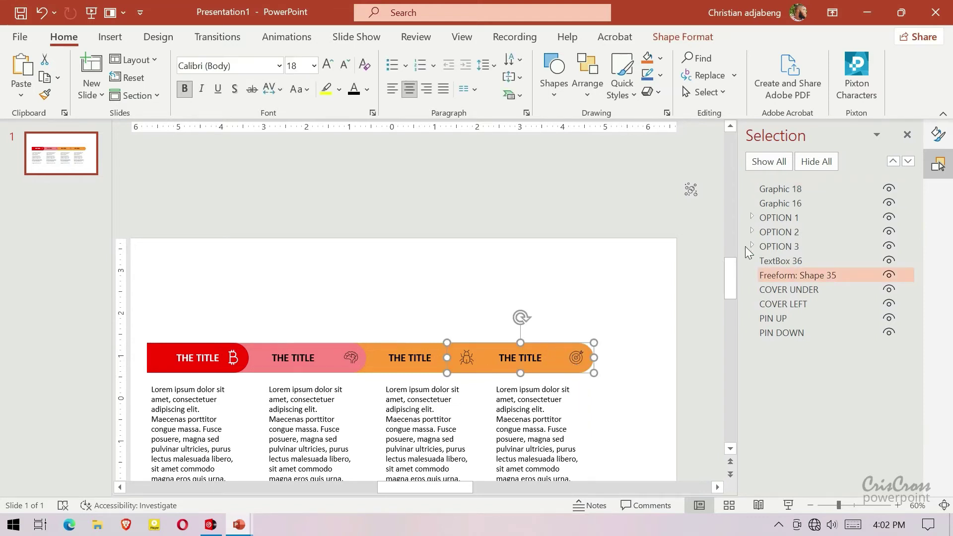
click(939, 134)
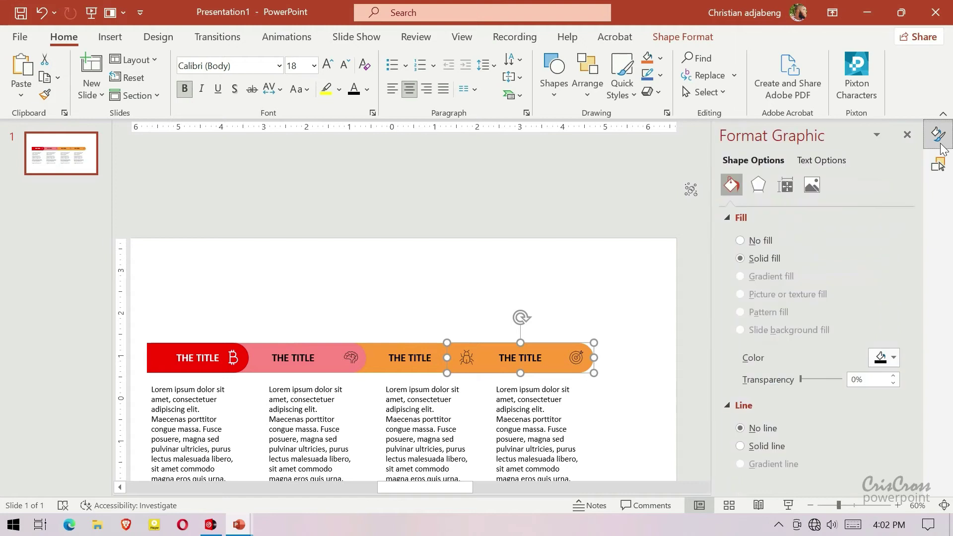
click(893, 358)
click(854, 322)
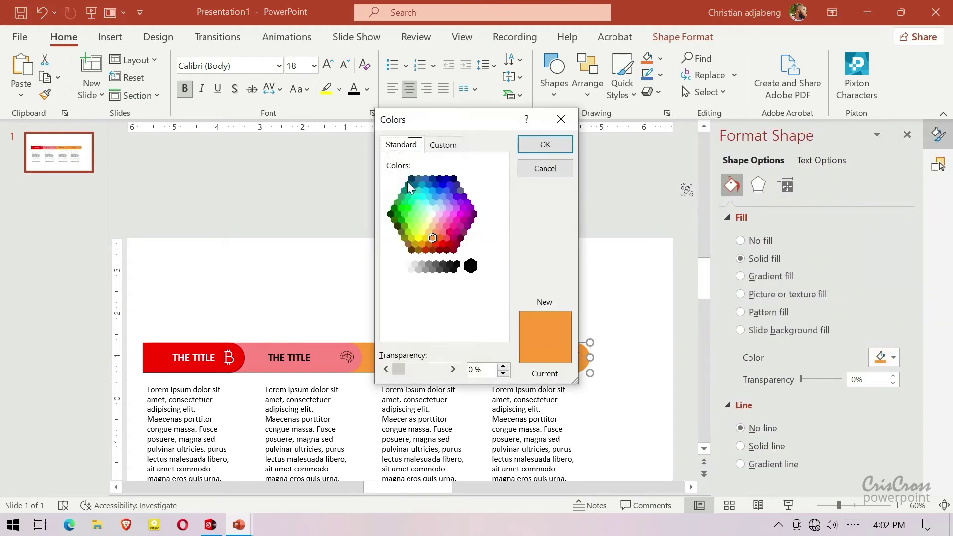
click(412, 189)
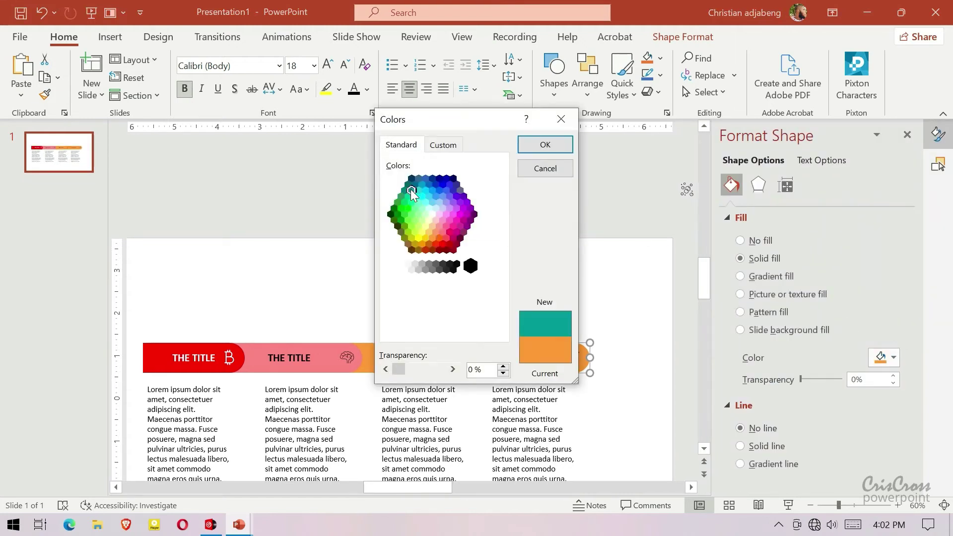
click(545, 145)
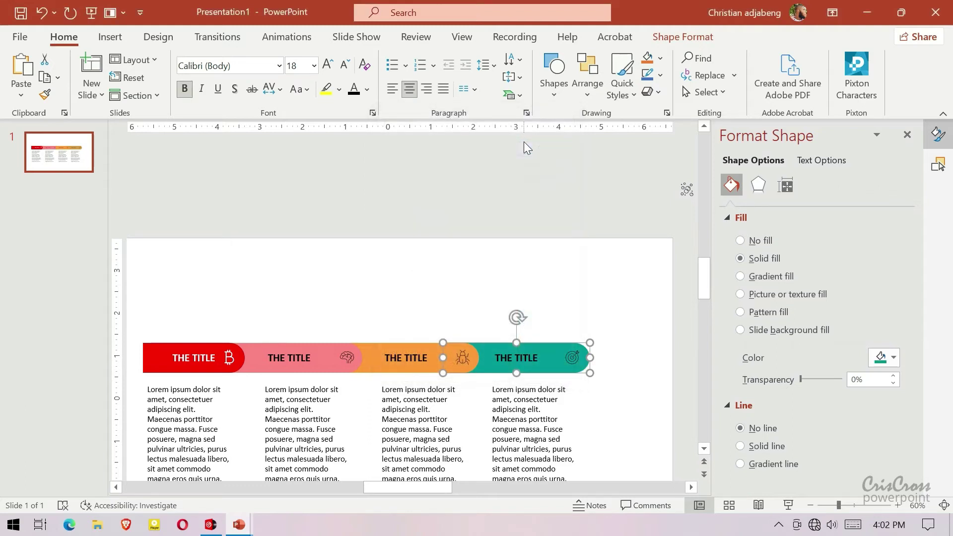
- Make the fourth tab's THE TITLE text and target icon white
click(535, 359)
triple_click(535, 358)
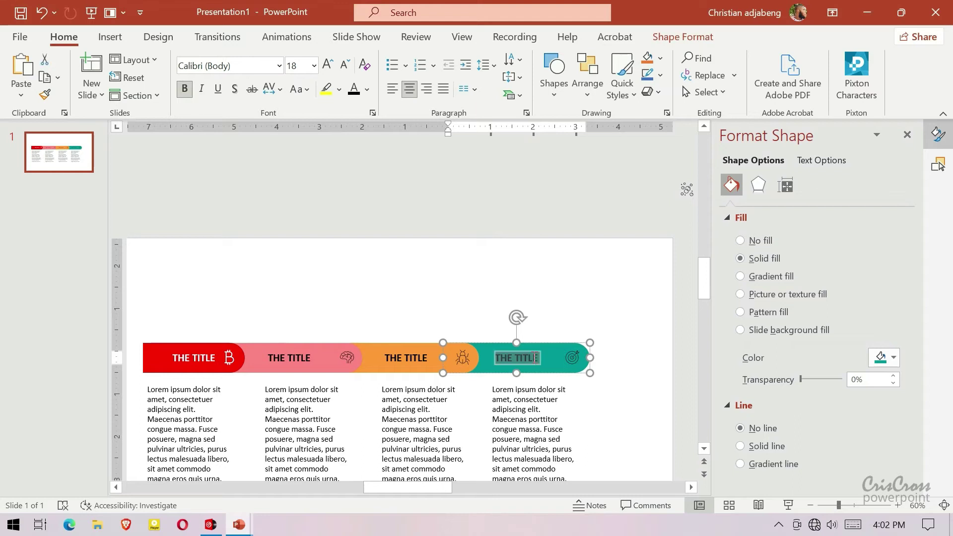
click(367, 89)
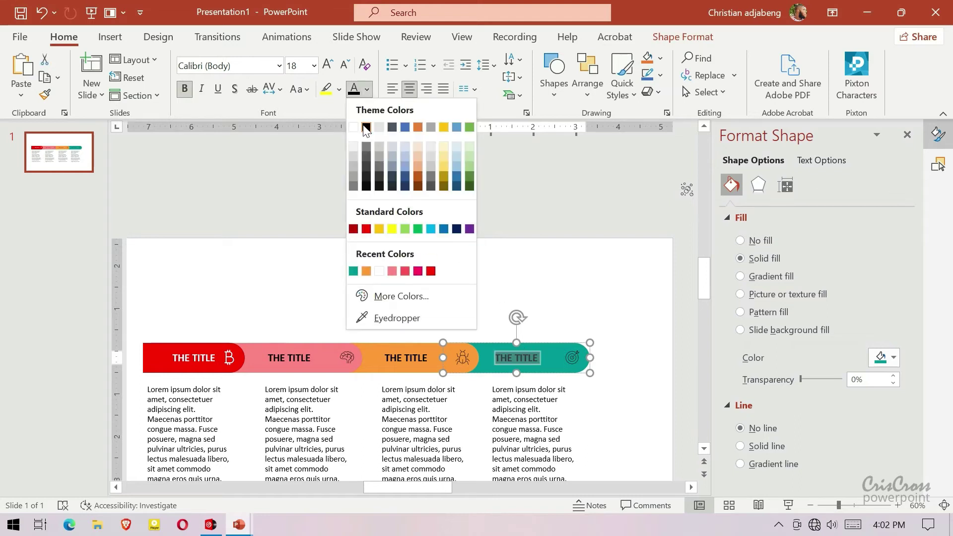
click(357, 128)
key(ctrl+z)
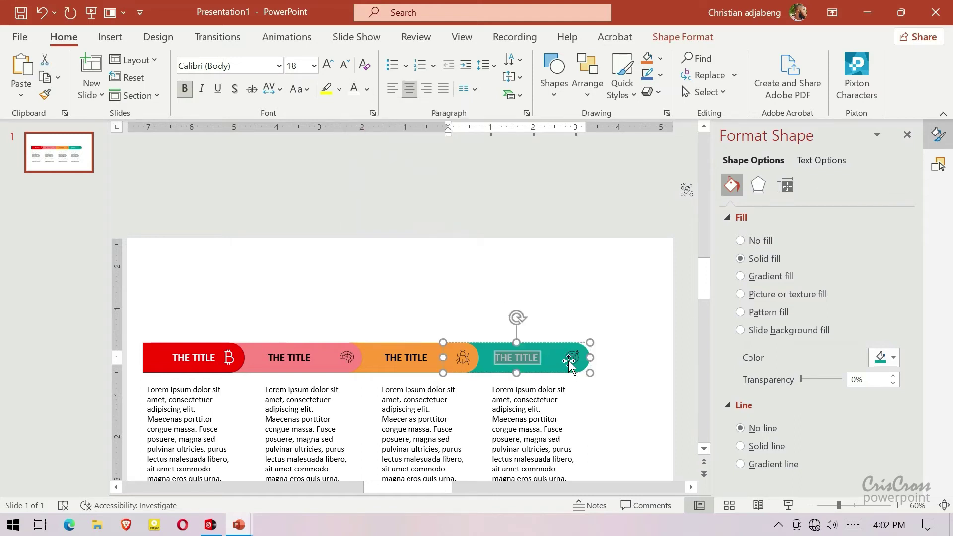
click(568, 361)
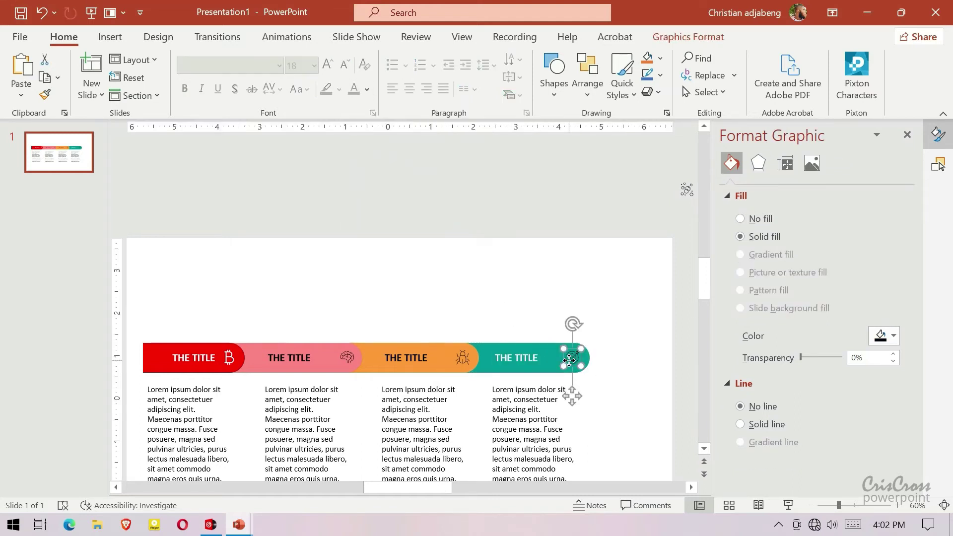
click(893, 336)
click(852, 279)
click(646, 357)
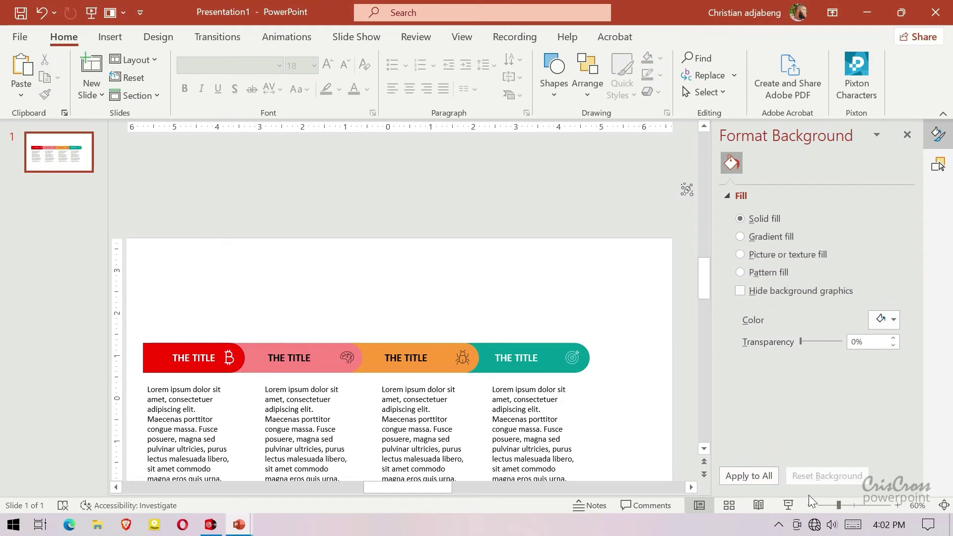
scroll(634, 422, down, 2)
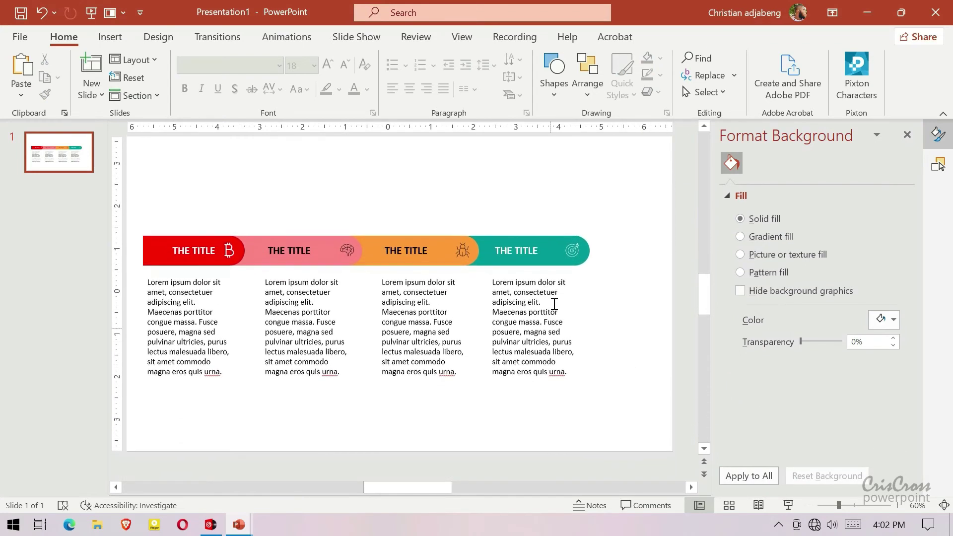
- Group the fourth tab's target icon, teal bar, body text and COVER UNDER
click(572, 252)
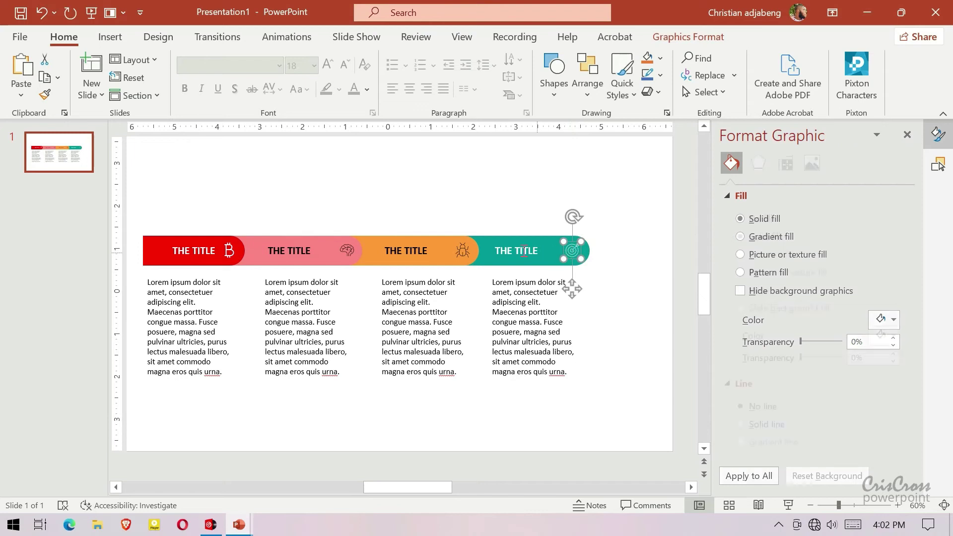
shift+click(547, 241)
shift+click(532, 303)
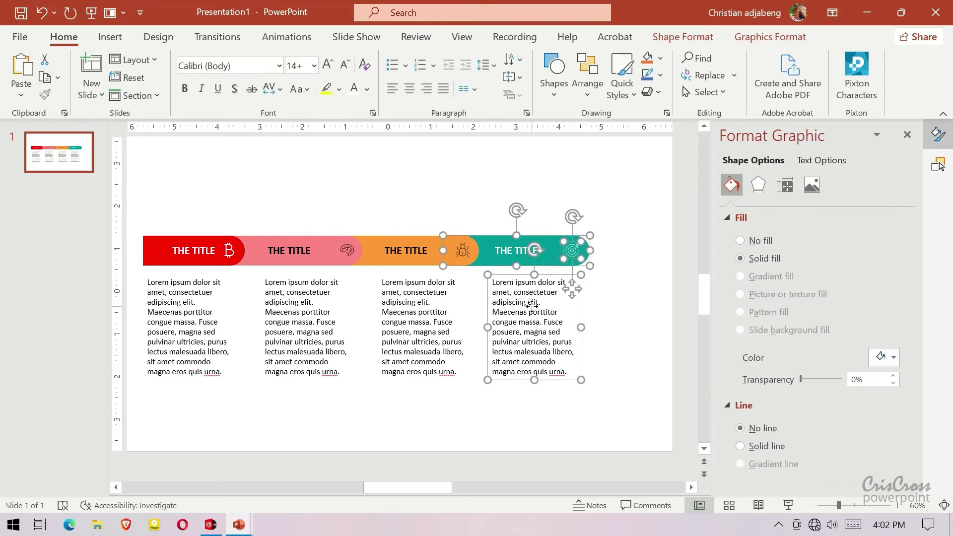
click(938, 161)
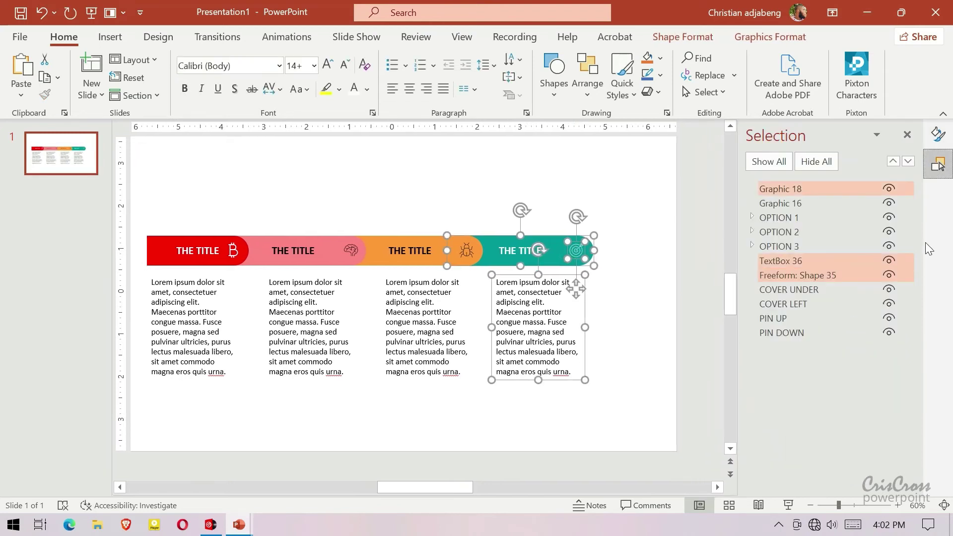
ctrl+click(805, 289)
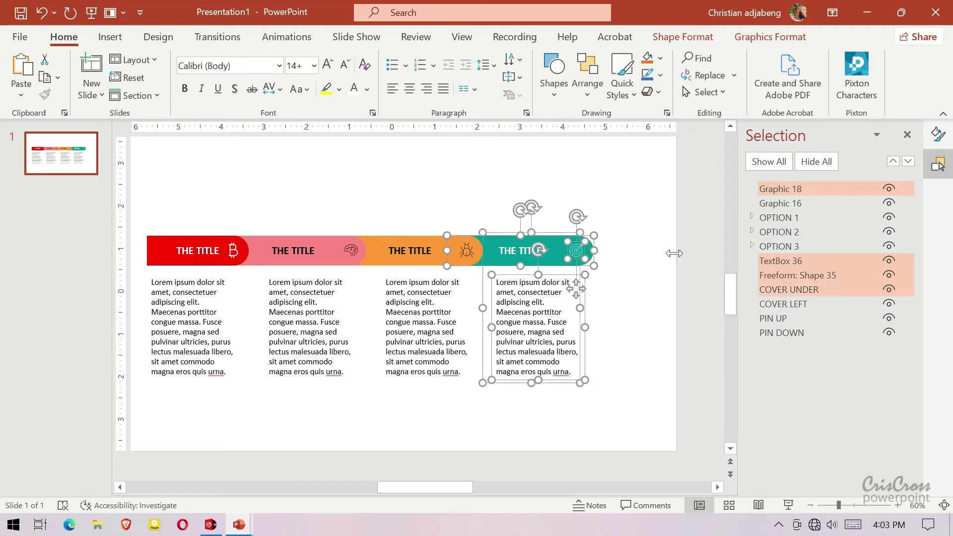
right_click(556, 239)
mouse_move(596, 318)
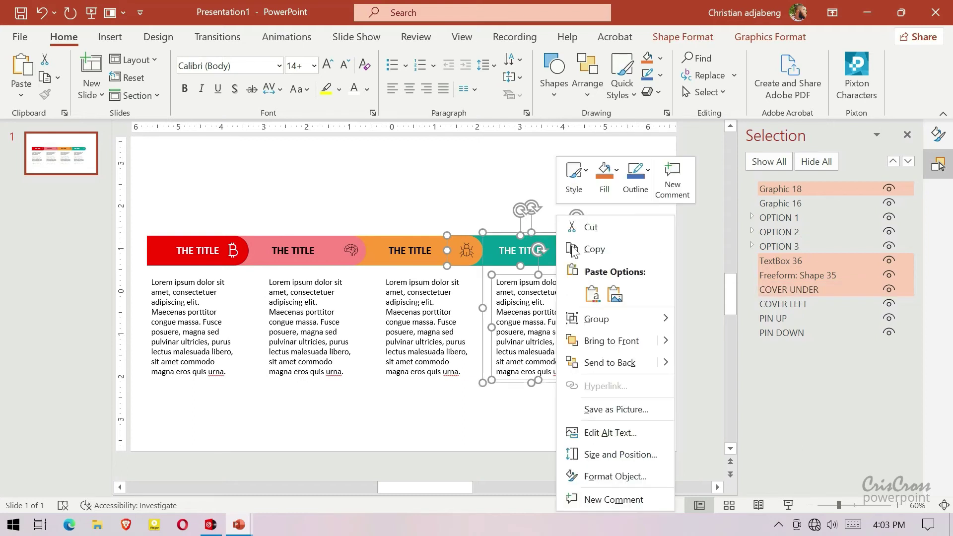
click(695, 326)
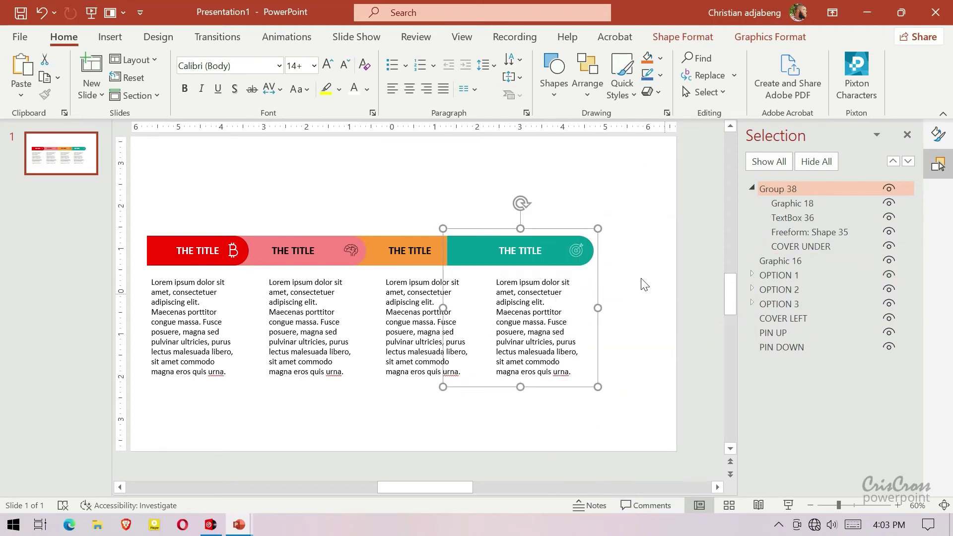
- Move the new group above COVER LEFT in the stacking order and name it OPTION 4
click(753, 188)
drag(770, 192, 771, 255)
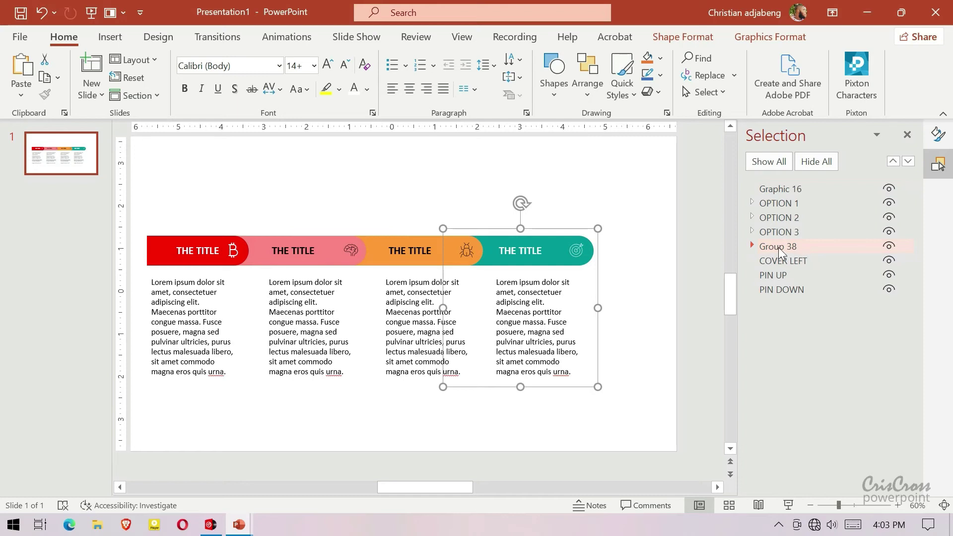
click(778, 247)
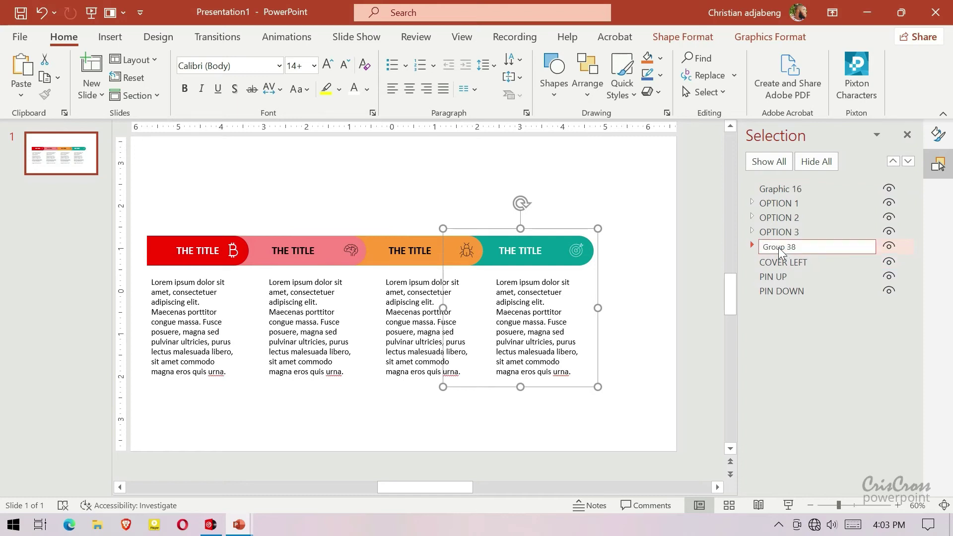
key(ctrl+a)
text(OP)
key(Return)
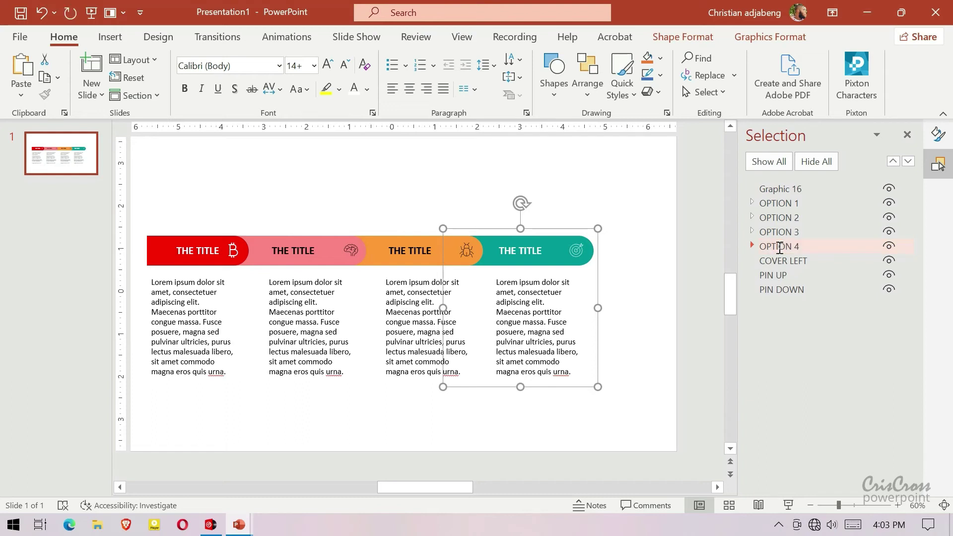
click(664, 273)
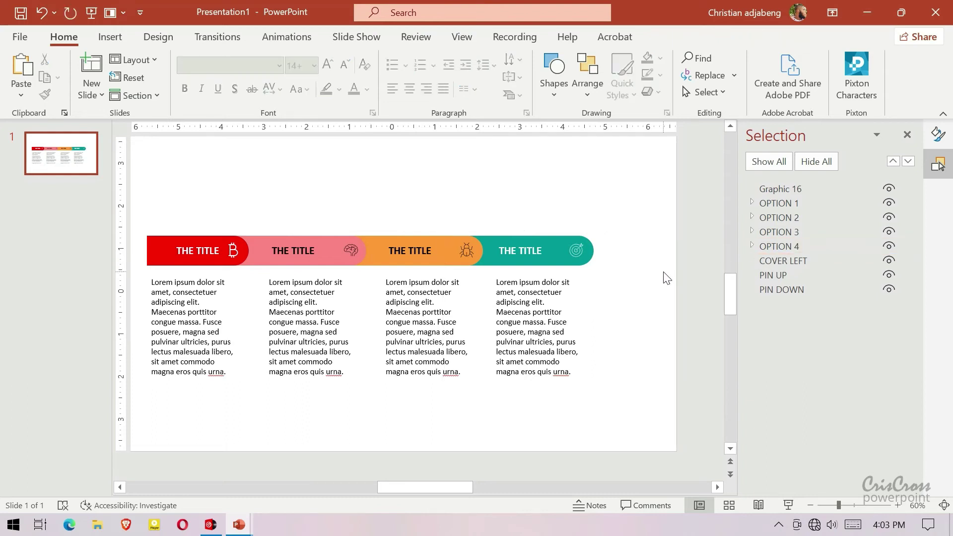
- Copy OPTION 3 to the far right as a fifth tab, layered below OPTION 4
click(445, 250)
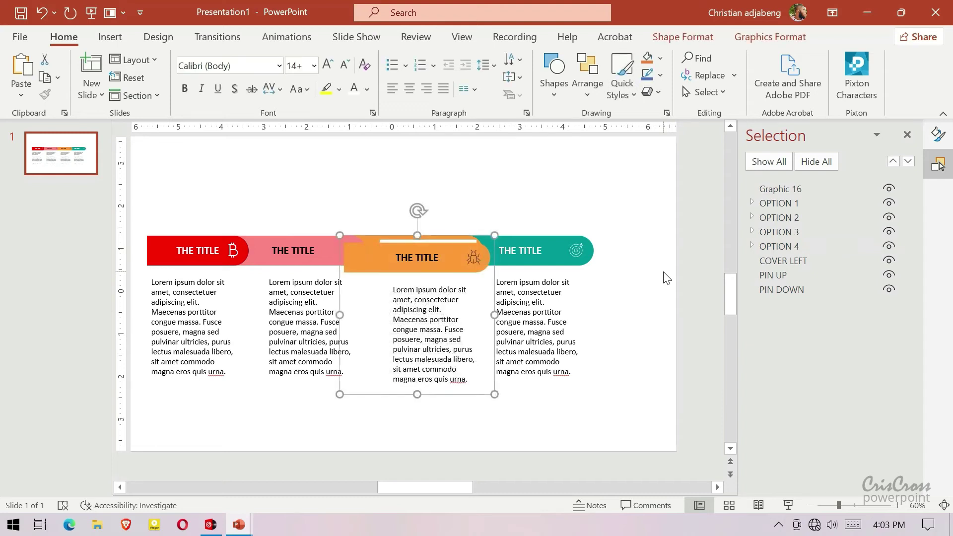
key(ctrl+c)
key(ctrl+v)
drag(447, 250, 638, 249)
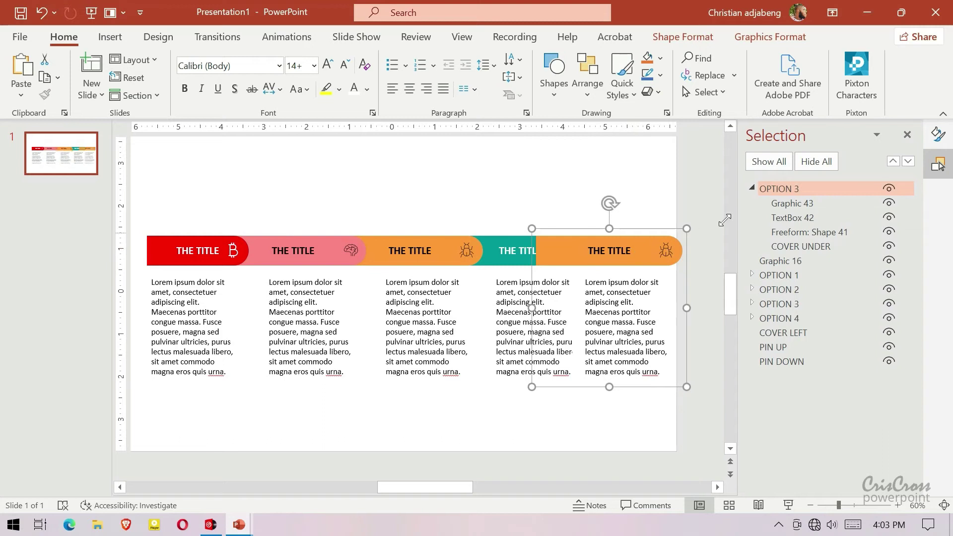
click(751, 188)
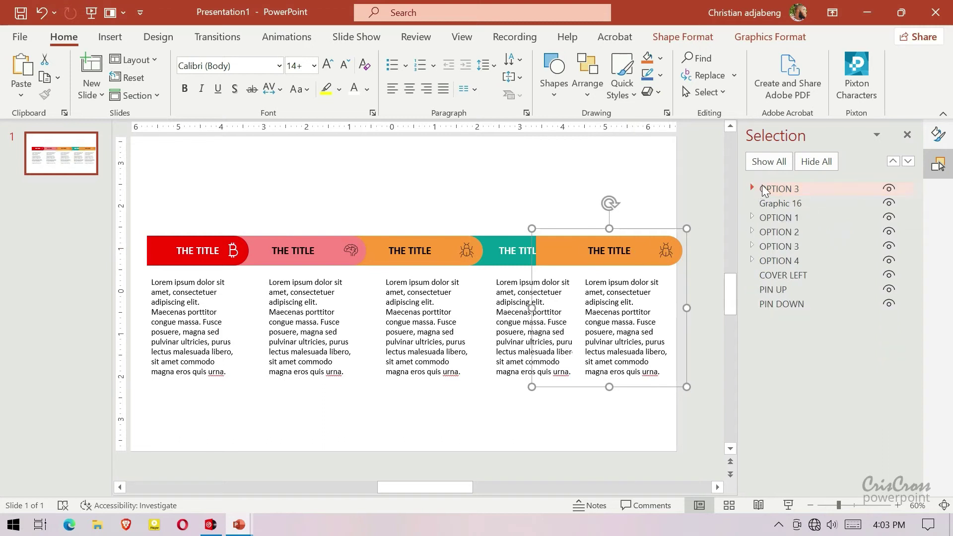
drag(768, 189, 770, 269)
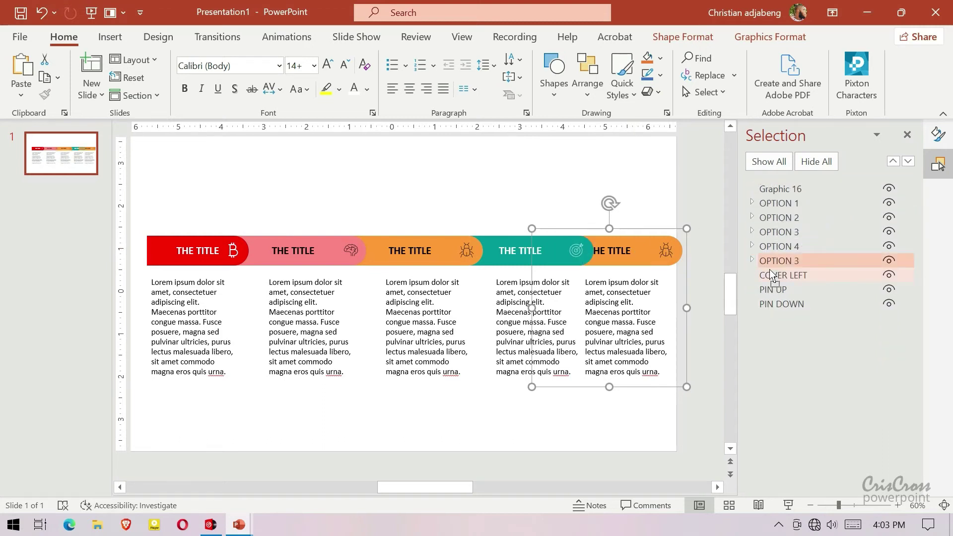
- Ungroup the fifth tab and replace its bug icon with the spare icon
right_click(650, 230)
mouse_move(692, 318)
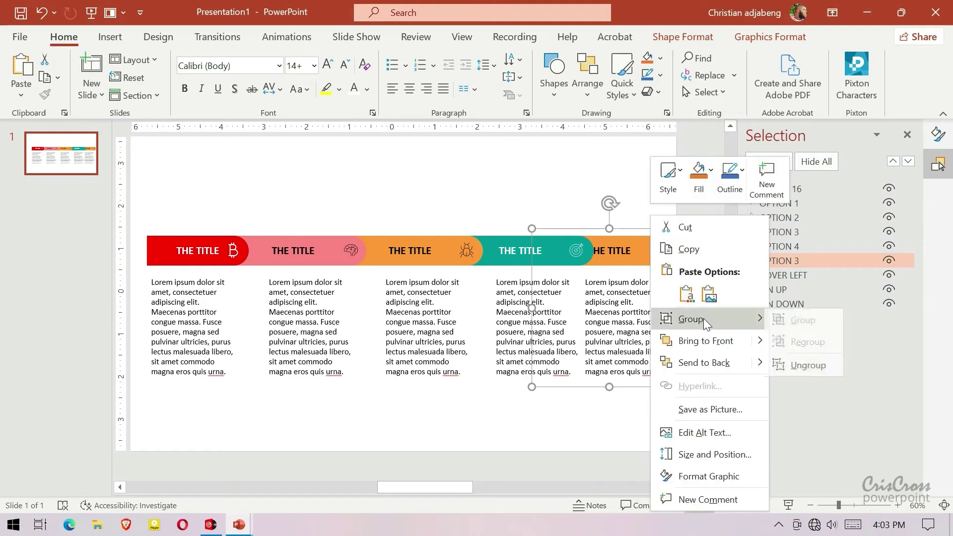
click(791, 362)
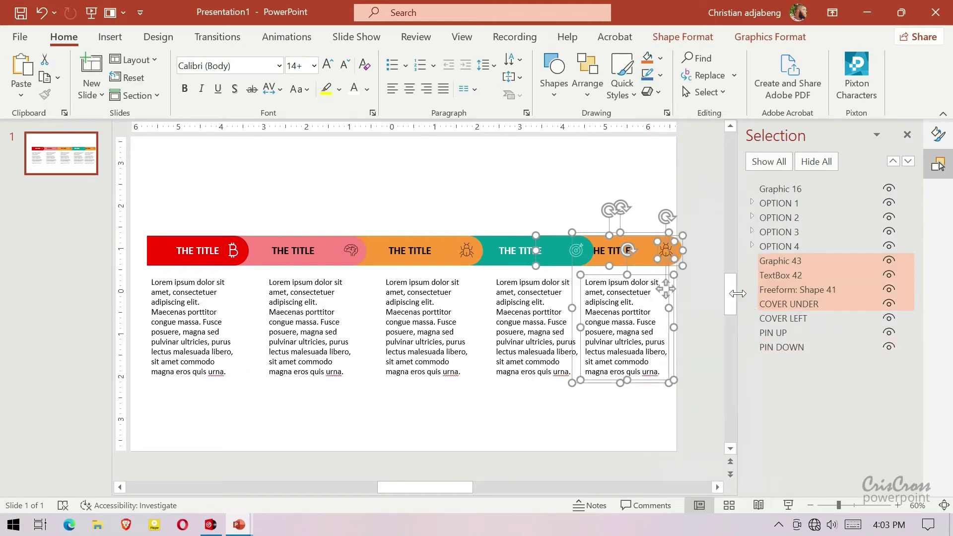
click(687, 196)
click(668, 252)
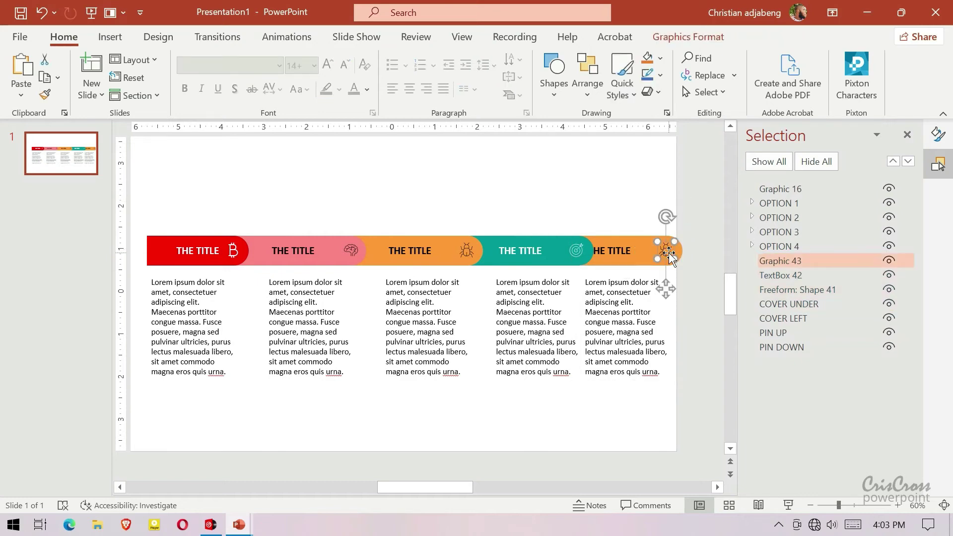
key(Delete)
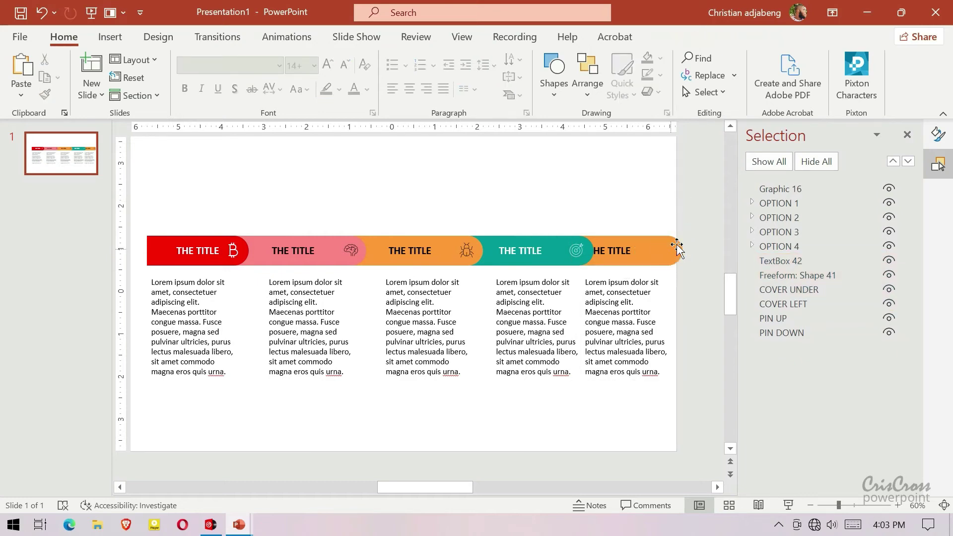
scroll(701, 213, up, 1)
scroll(701, 214, up, 2)
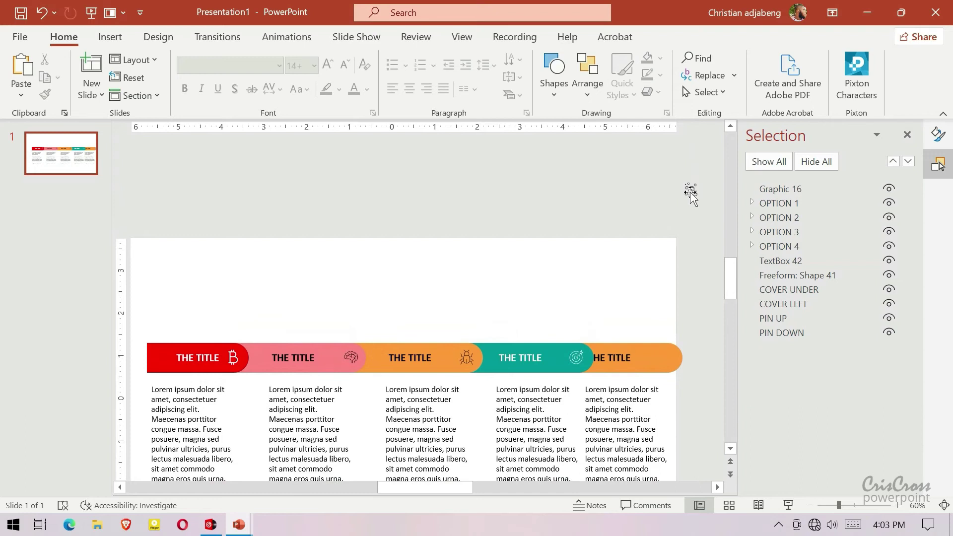
drag(691, 189, 668, 358)
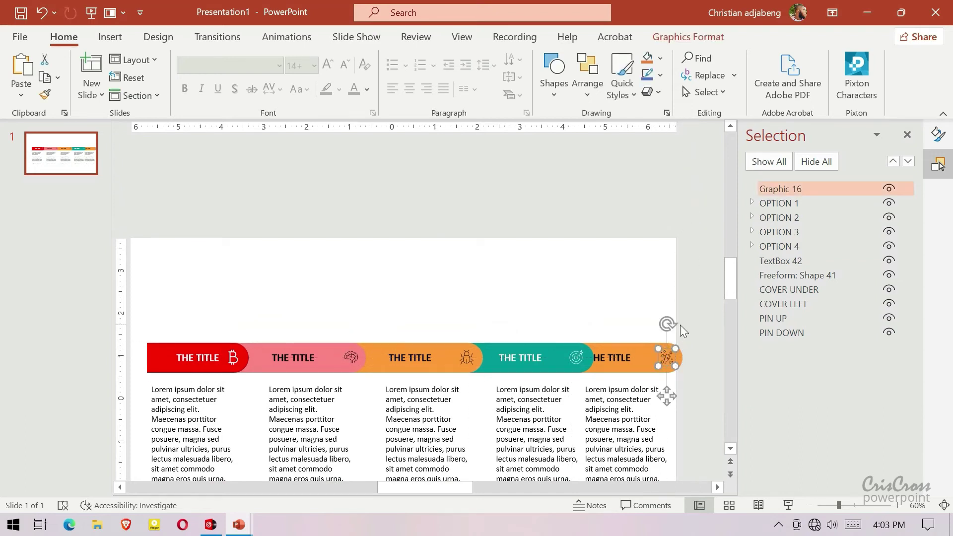
- Recolour the fifth tab's orange title shape to magenta using the More Colors hexagon
click(646, 347)
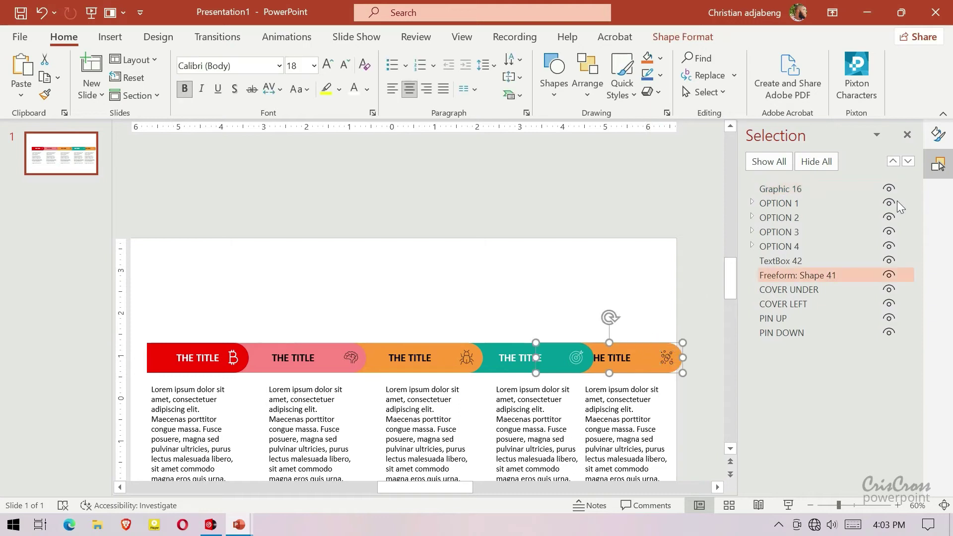
click(939, 134)
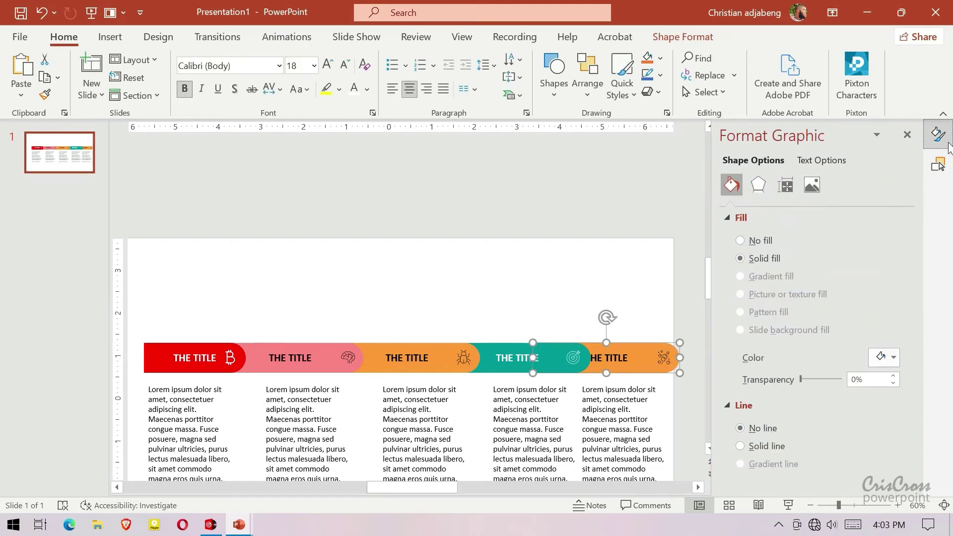
click(894, 358)
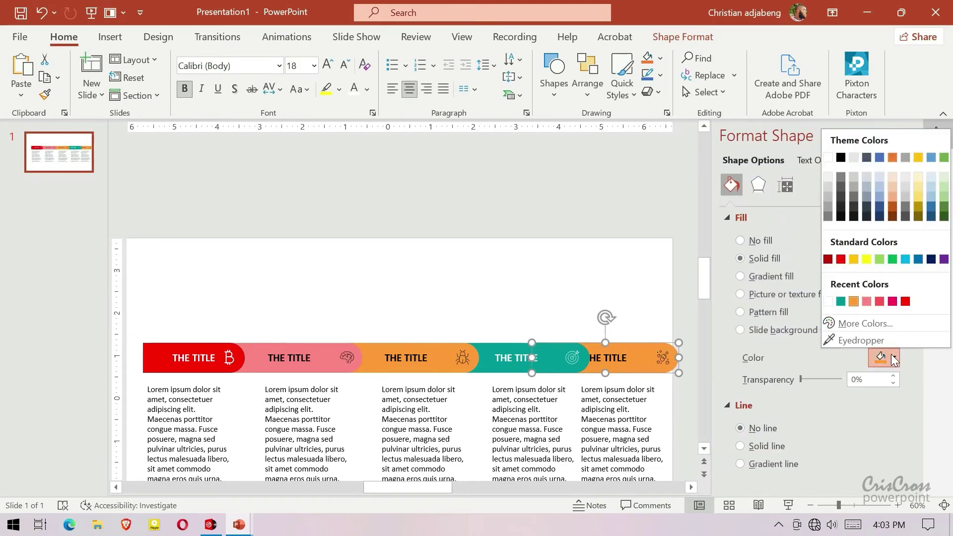
click(851, 322)
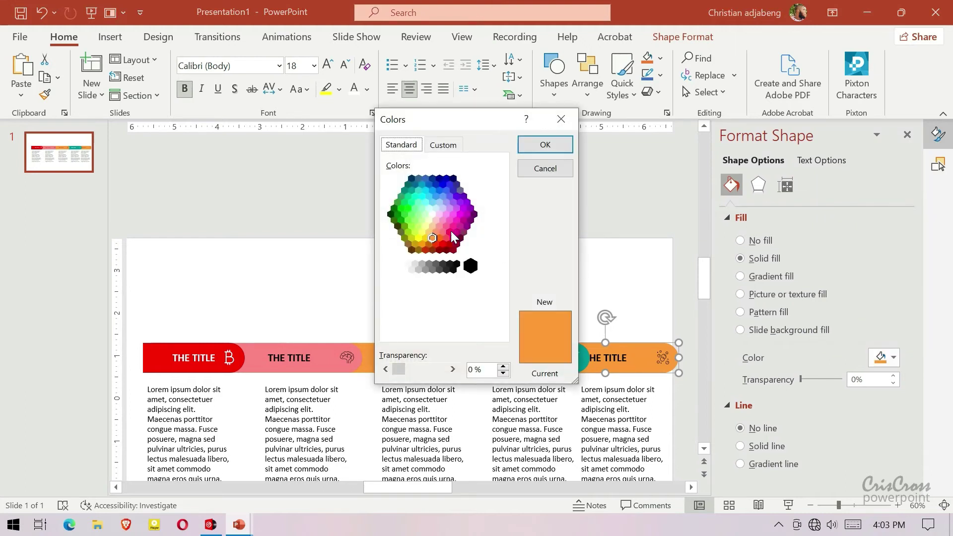
click(450, 232)
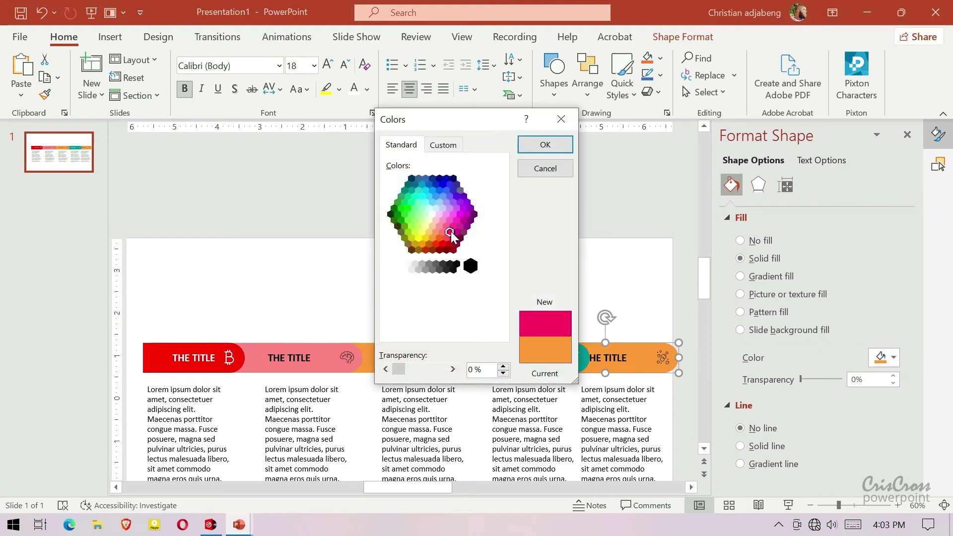
click(552, 144)
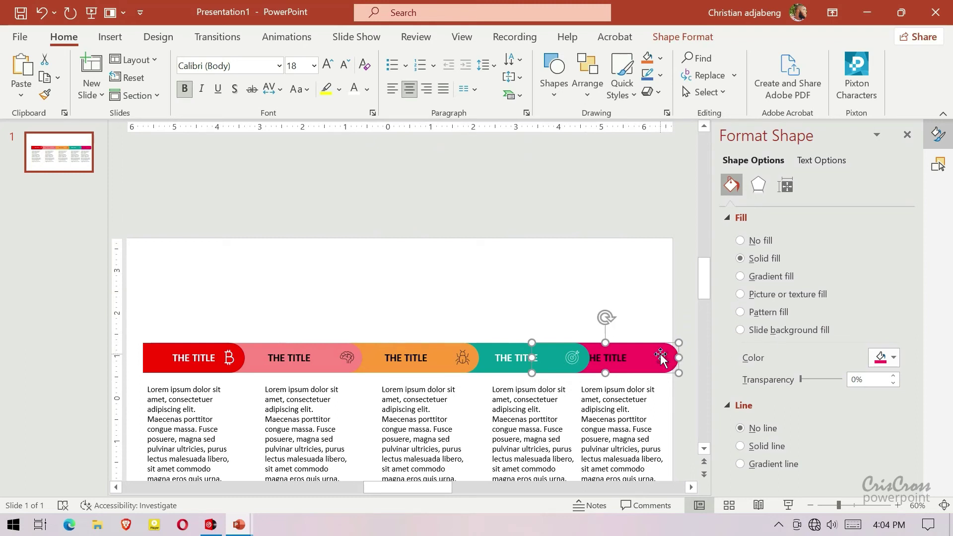
click(663, 356)
- Group the fifth tab's icon, text, title shape and COVER UNDER together
shift+click(625, 402)
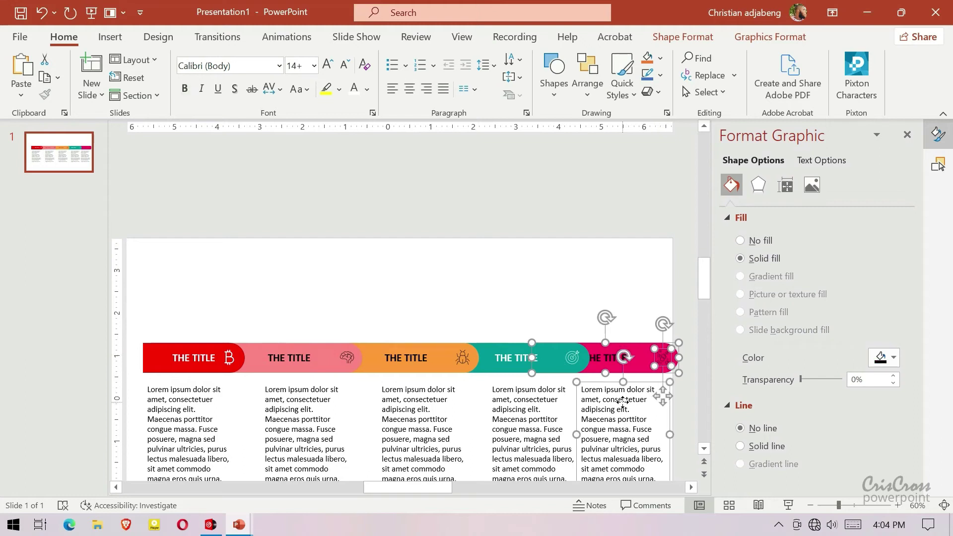
click(939, 165)
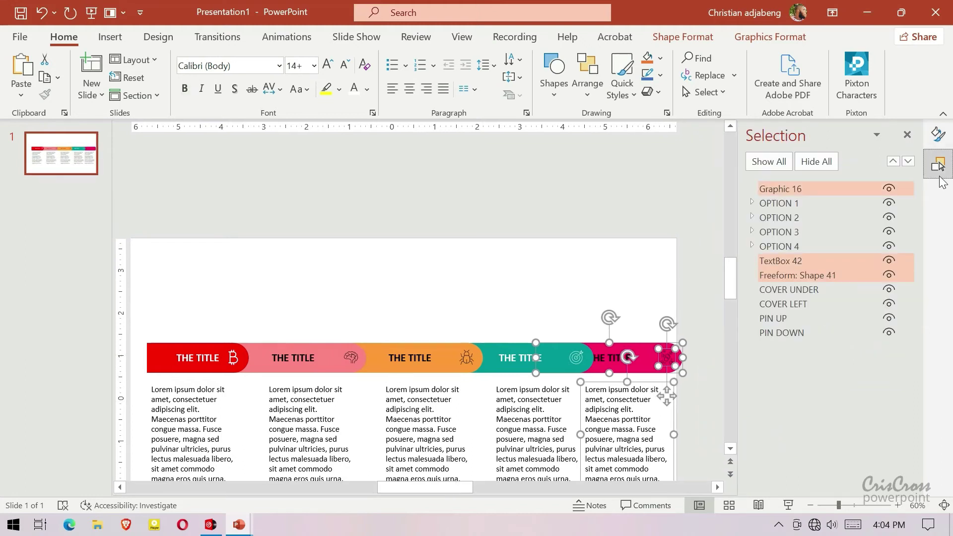
ctrl+click(802, 289)
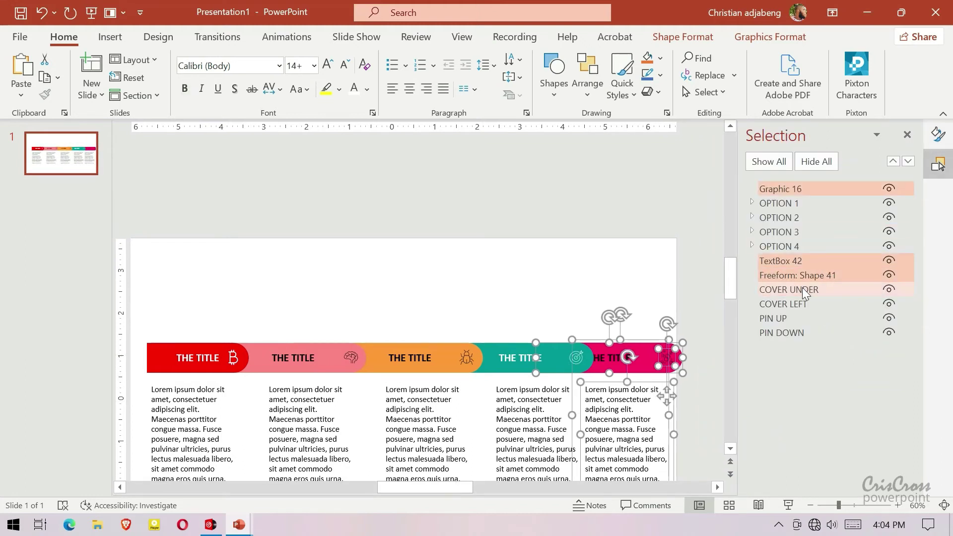
right_click(648, 342)
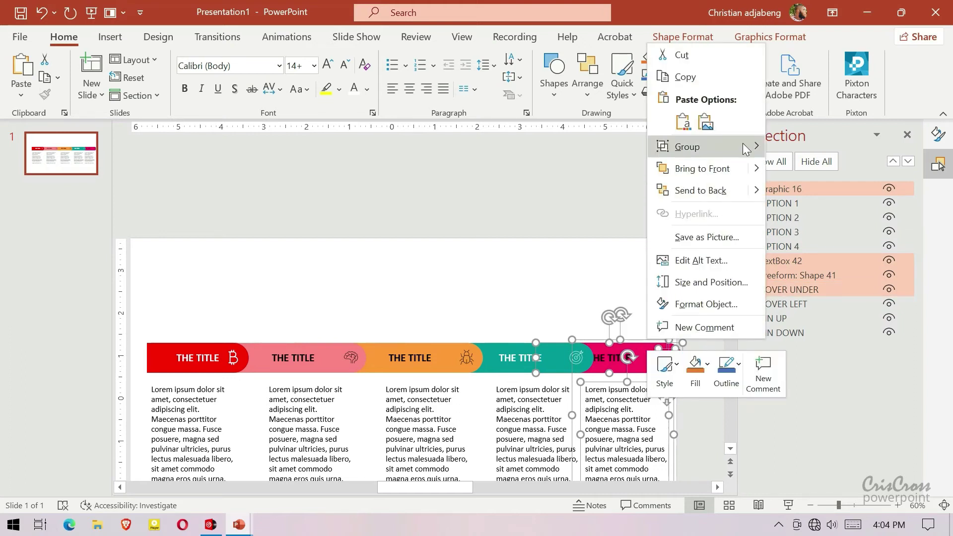
mouse_move(687, 147)
click(790, 144)
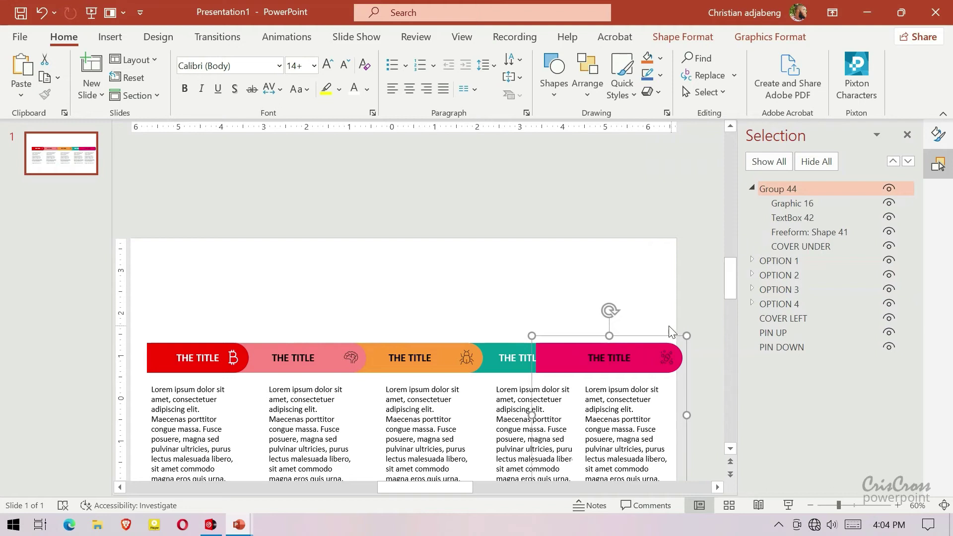
- Layer the new group behind OPTION 4 and rename it OPTION 5
click(753, 188)
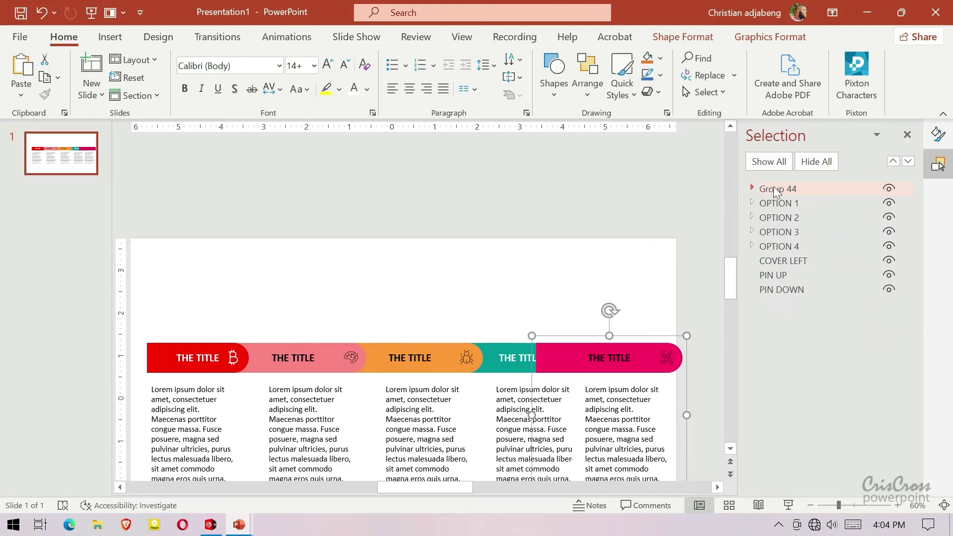
drag(775, 189, 777, 248)
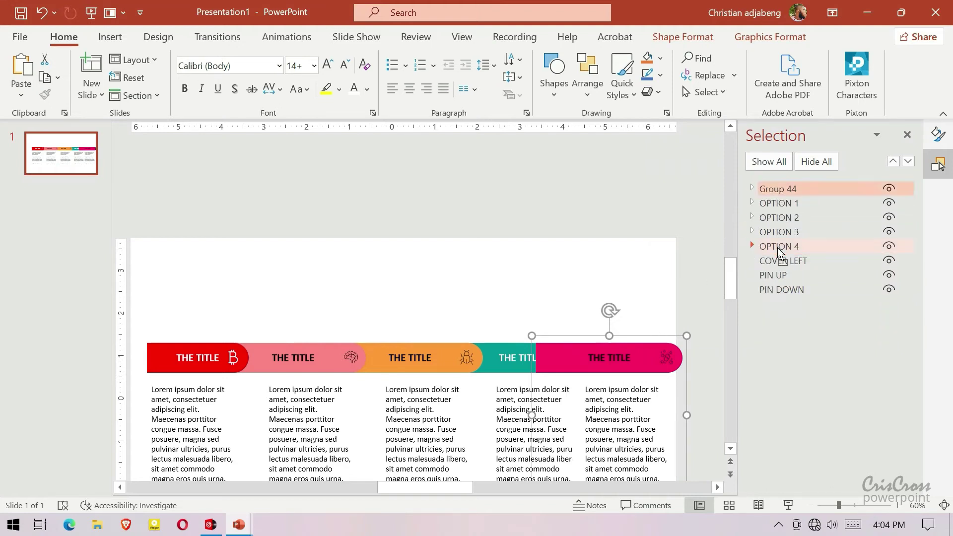
click(791, 246)
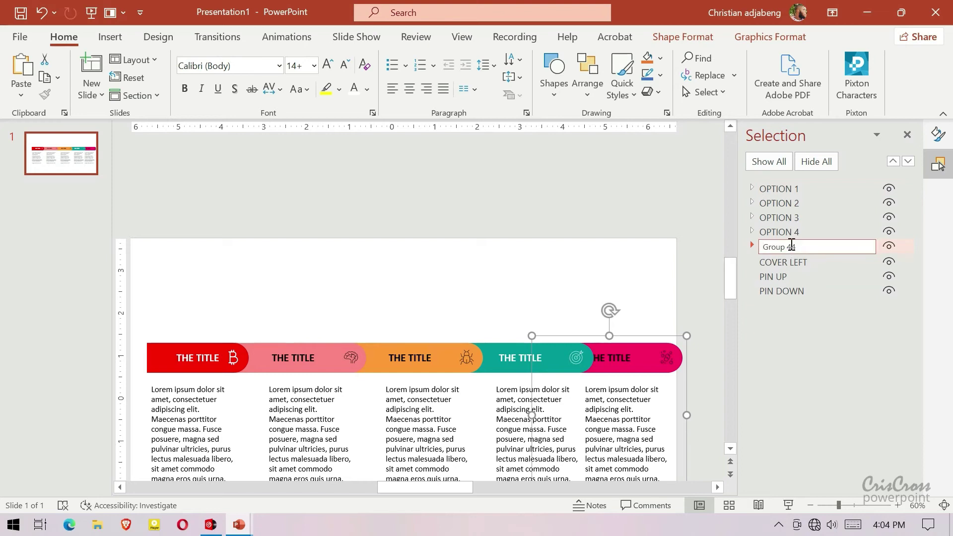
key(ctrl+a)
text(OP)
key(Return)
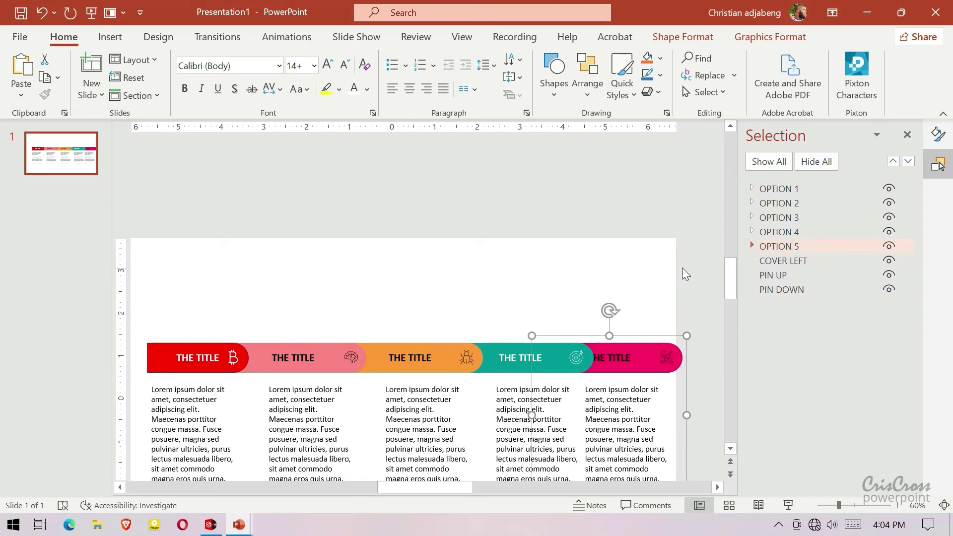
- Nudge the red OPTION 1 tab group a few steps to the left
click(682, 268)
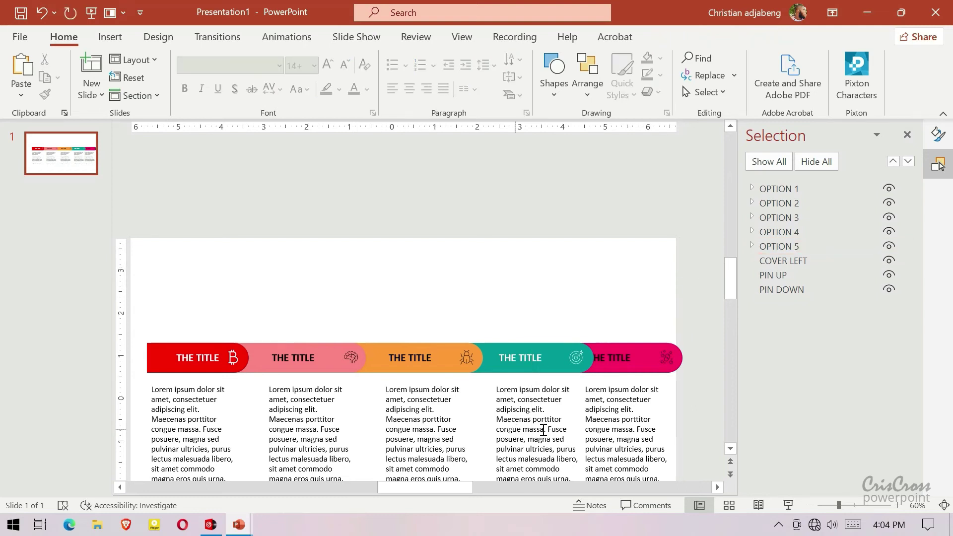
scroll(620, 422, down, 5)
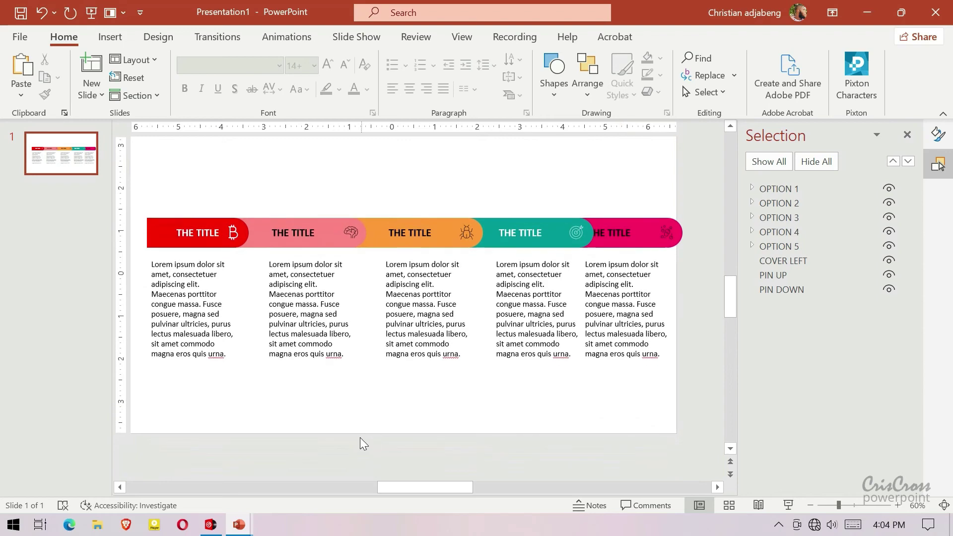
click(119, 487)
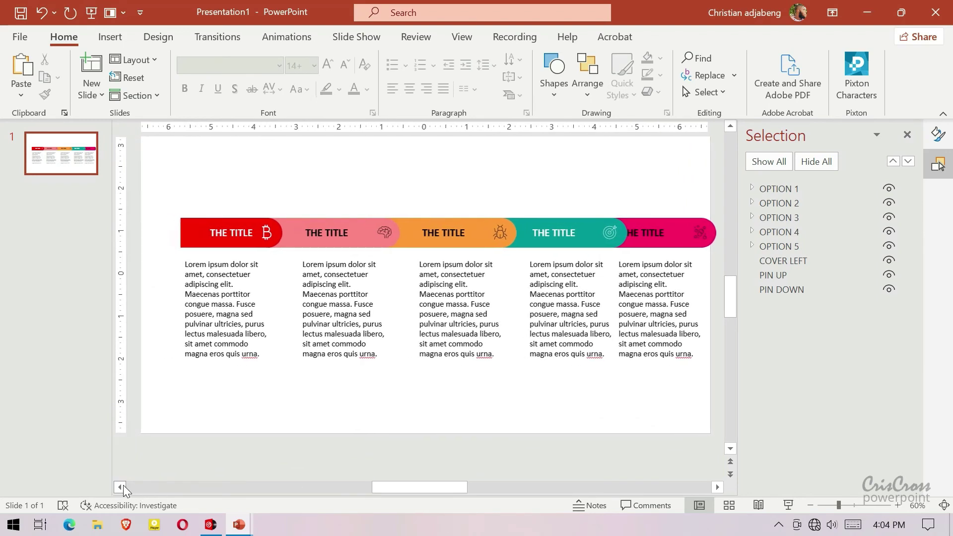
click(209, 227)
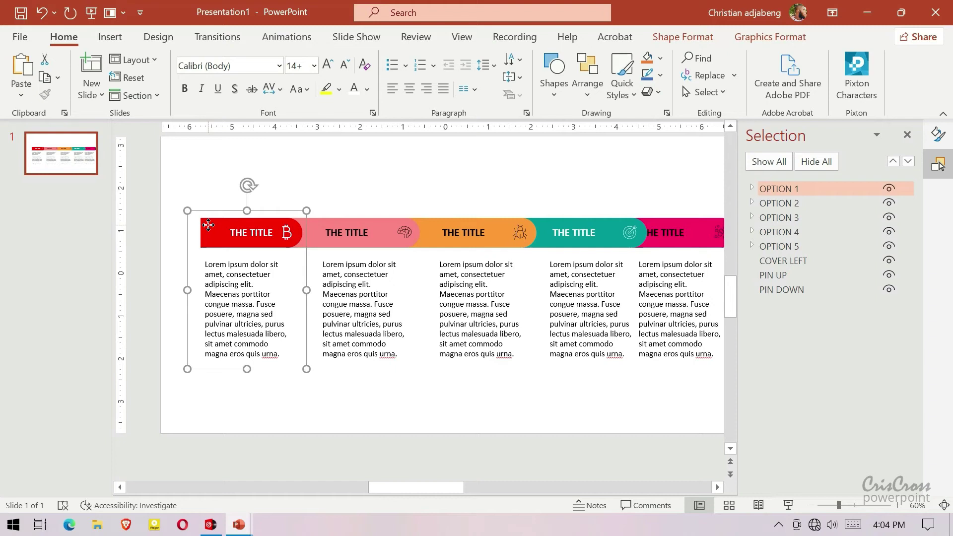
key(Left)
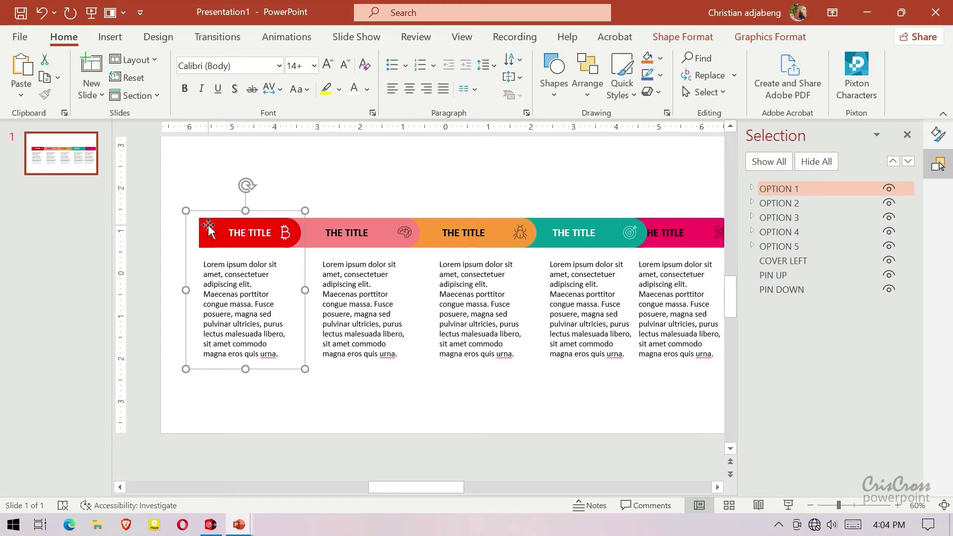
key(Left)
key(Left)
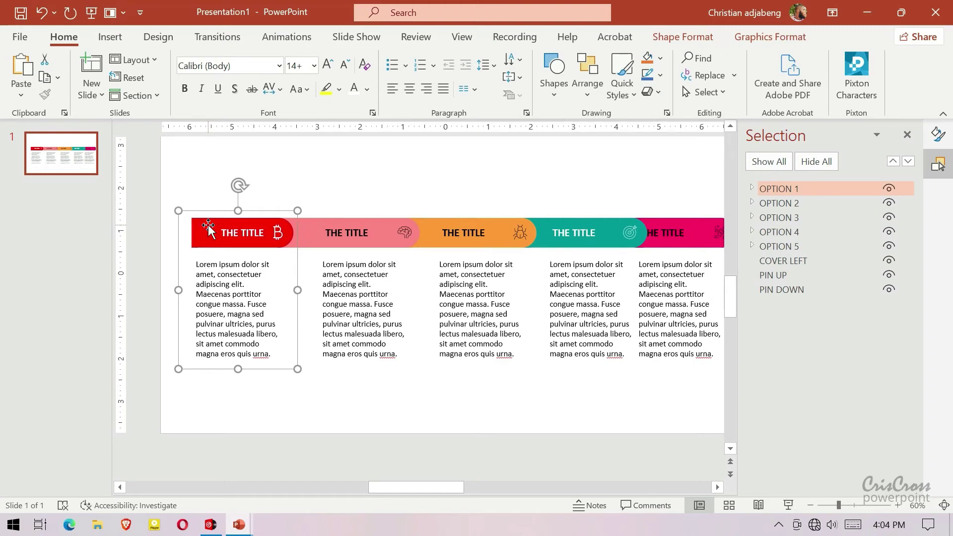
key(Left)
key(Left)
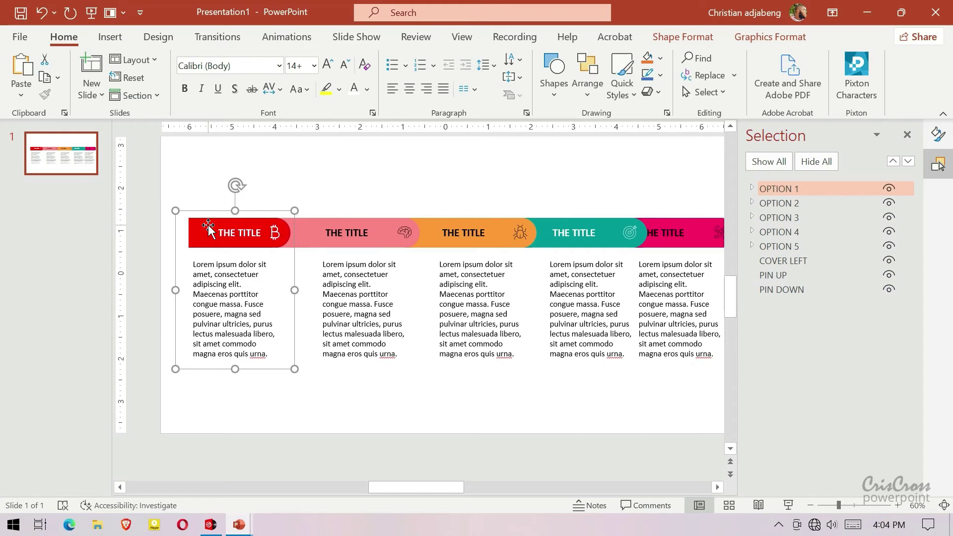
key(Left)
key(Left)
key(Left)
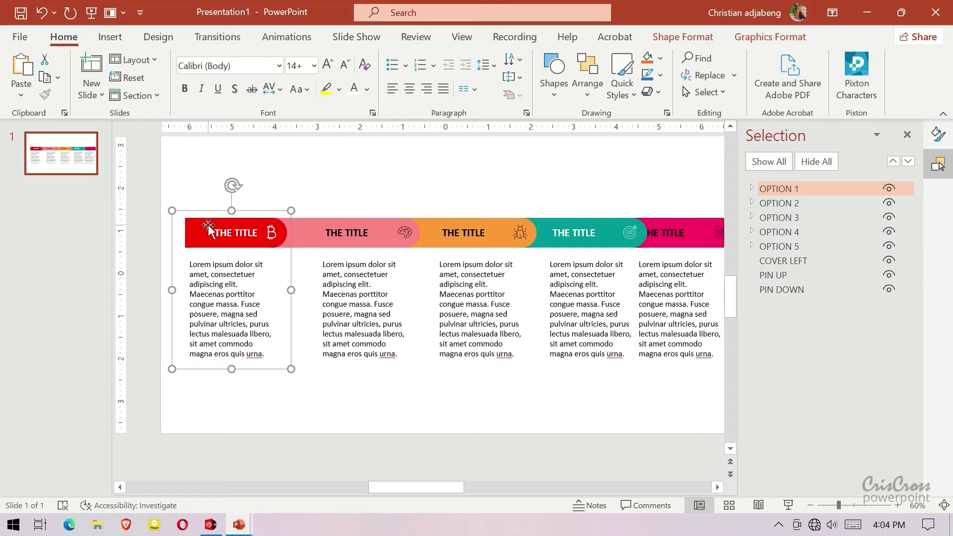
- Nudge the pink OPTION 2 group left so it tucks under the red tab
key(Left)
key(Left)
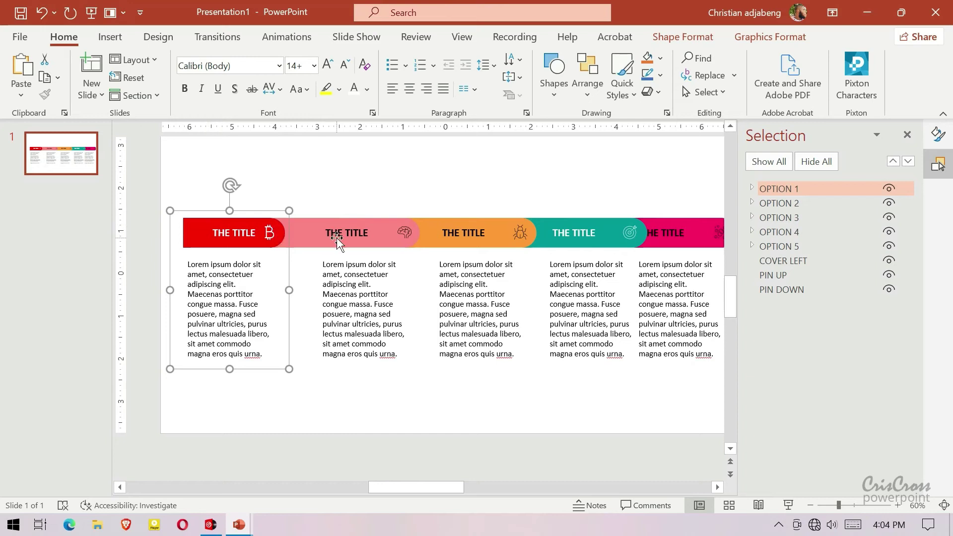
click(320, 221)
key(Left)
key(Left)
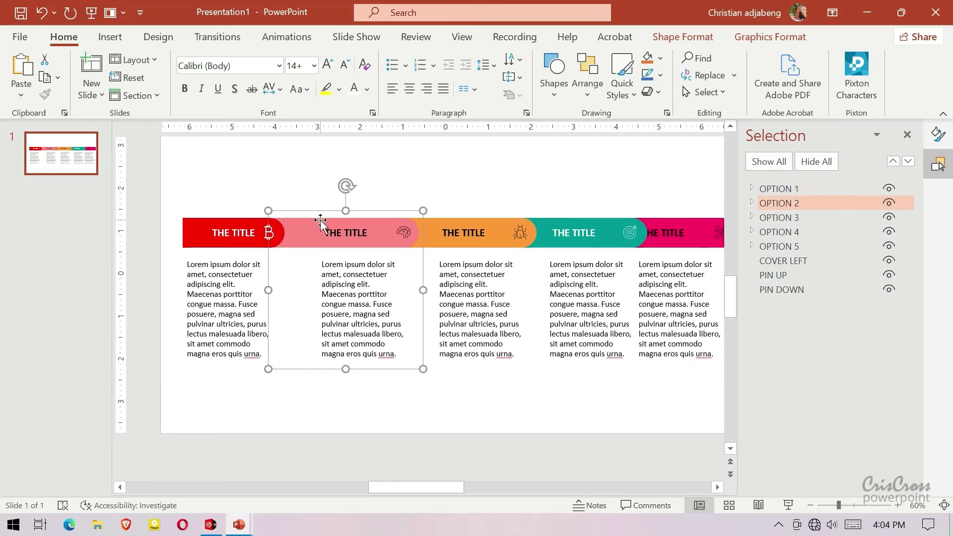
key(Left)
key(Left)
key(Left)
key(Left)
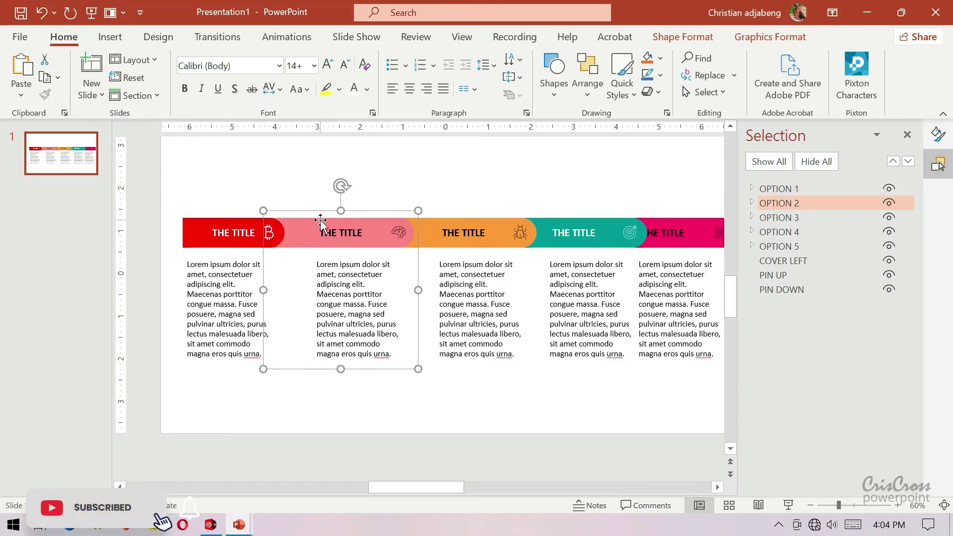
key(Left)
key(Left)
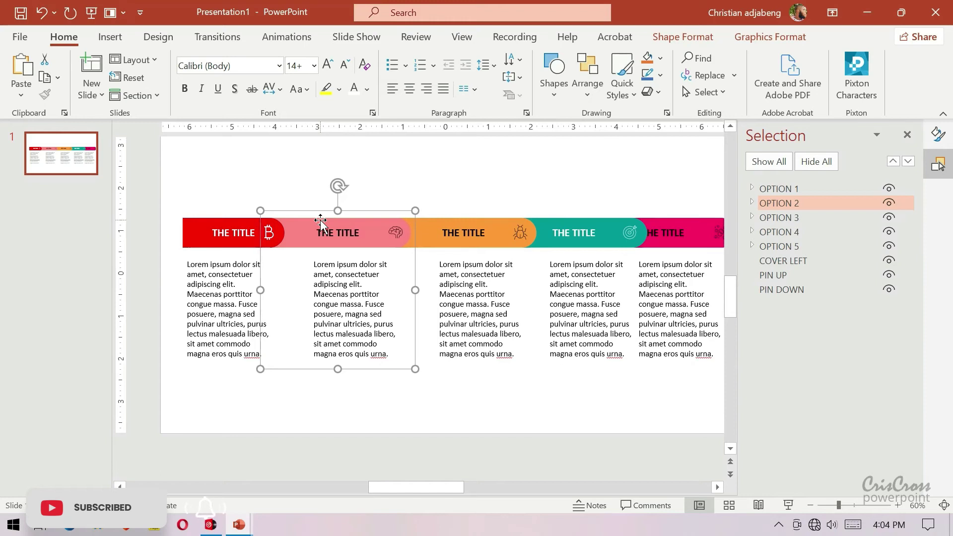
key(Left)
key(Left)
key(Left)
key(Left)
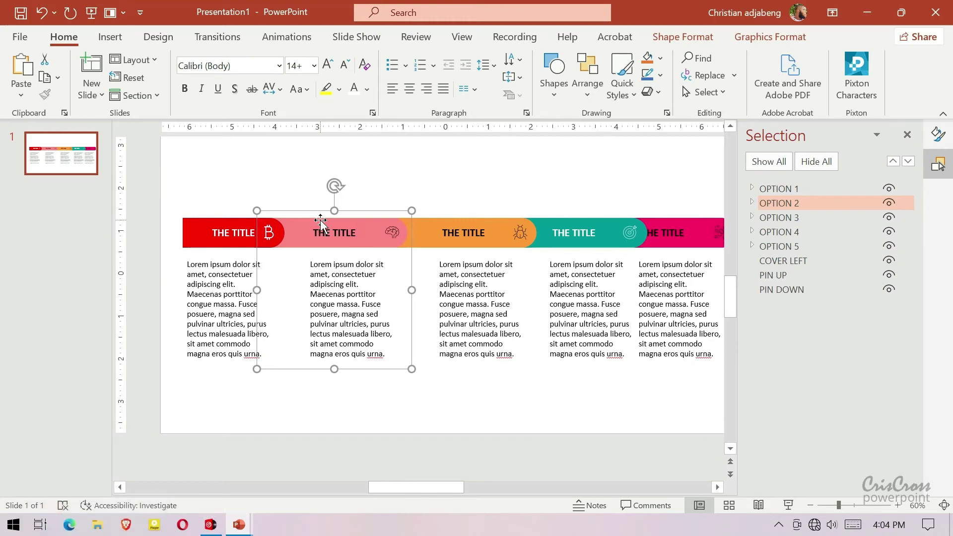
key(Left)
key(Left)
key(Left)
key(Left)
key(Left)
key(Left)
key(Left)
key(Left)
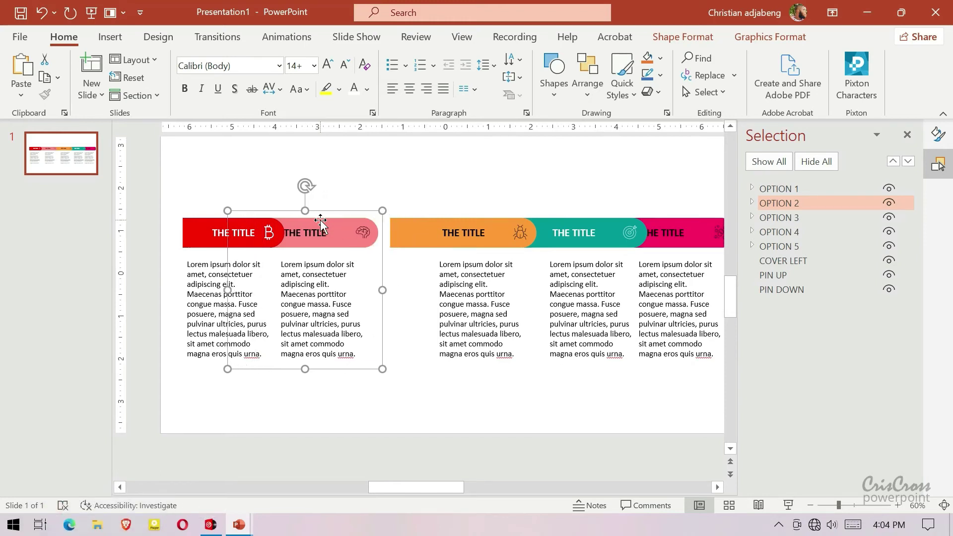
key(Left)
key(Left)
key(Left)
key(Left)
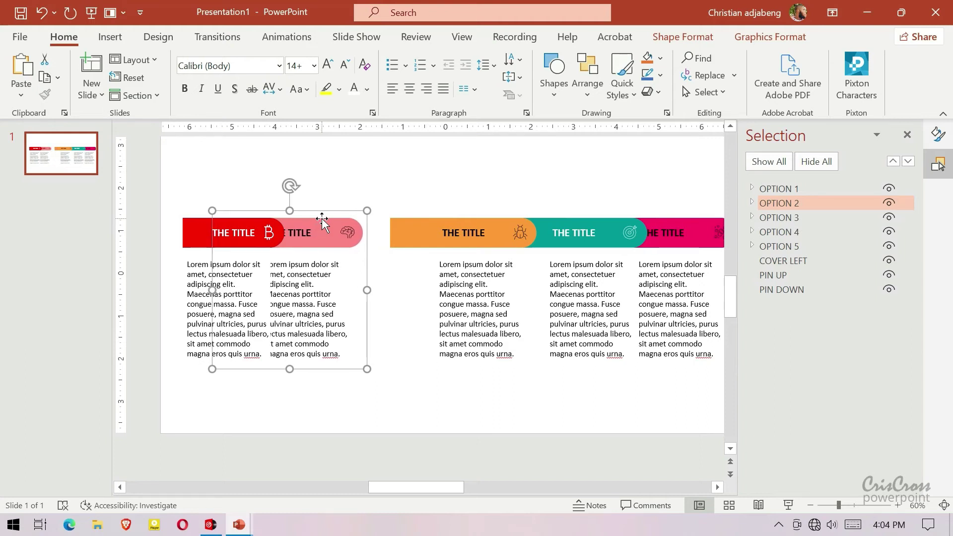
key(Left)
click(404, 193)
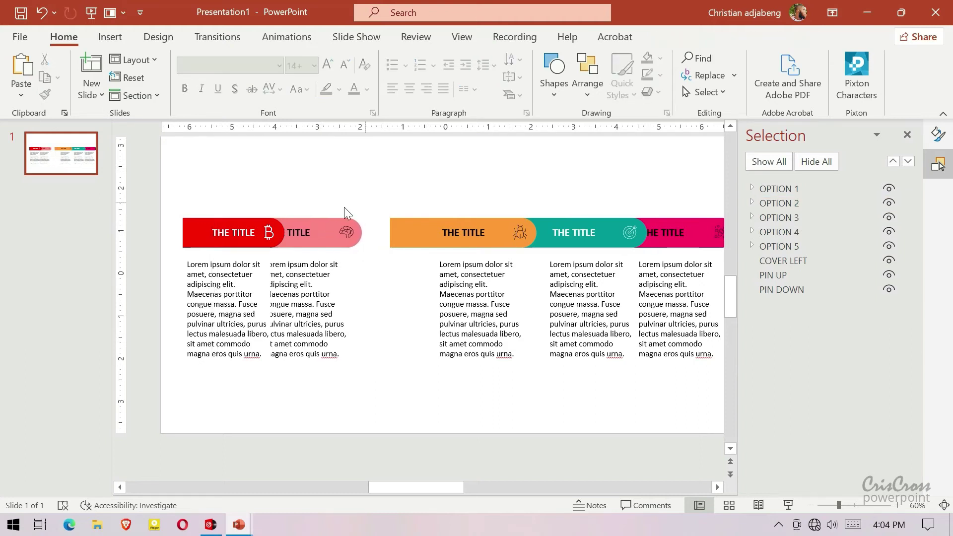
- Shift the pink tab right until it reaches the orange tab, then ease it back slightly
click(323, 224)
key(Right)
key(Right)
key(Right)
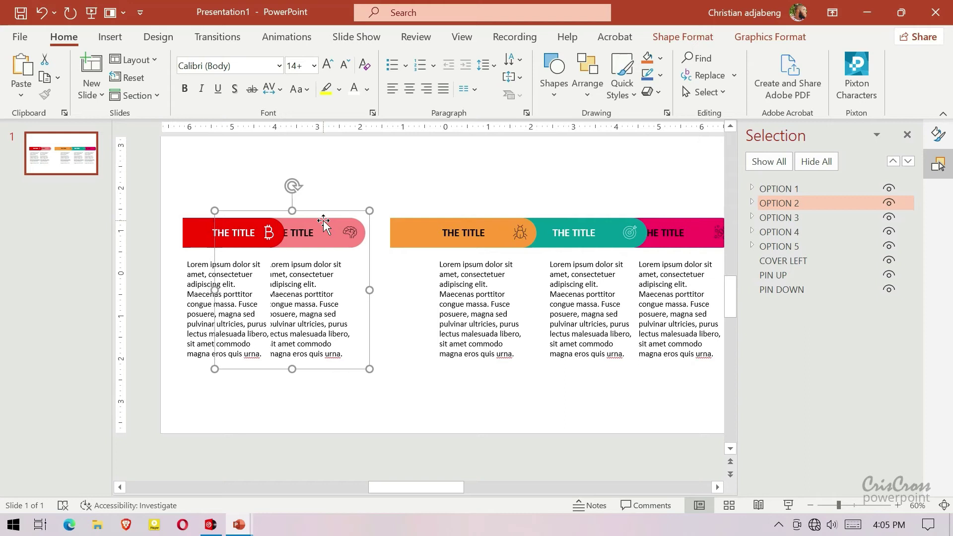
key(Right)
key(Right)
key(Right)
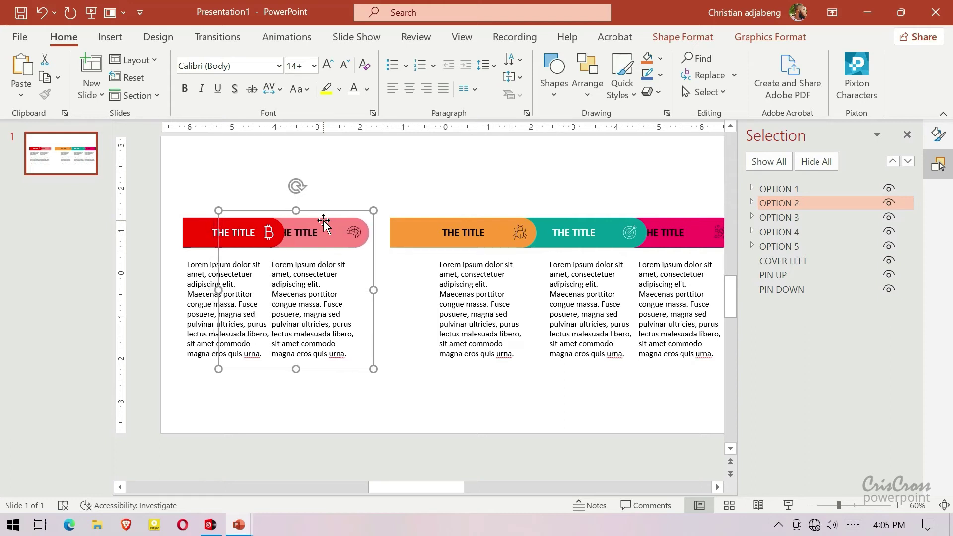
key(Right)
key(Right)
key(Right)
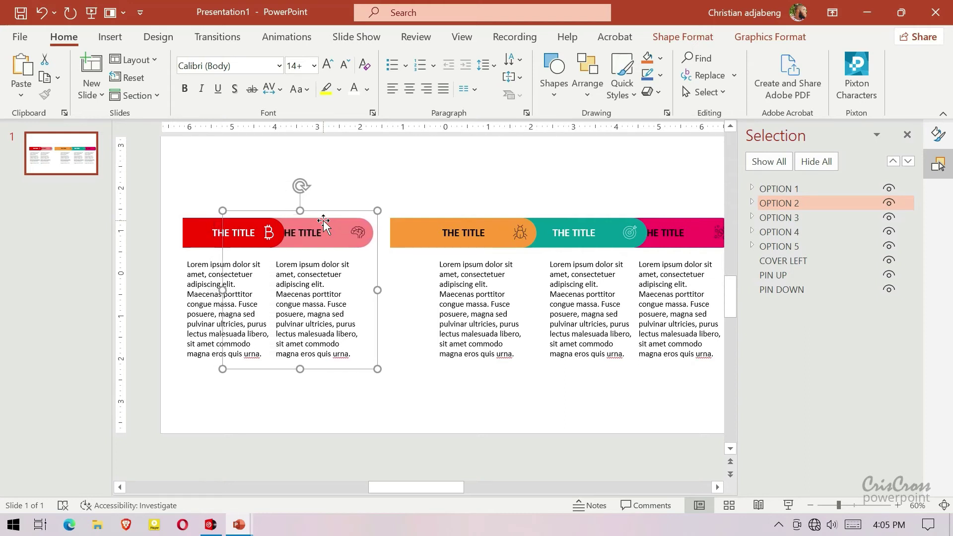
key(Right)
key(Right)
key(Right)
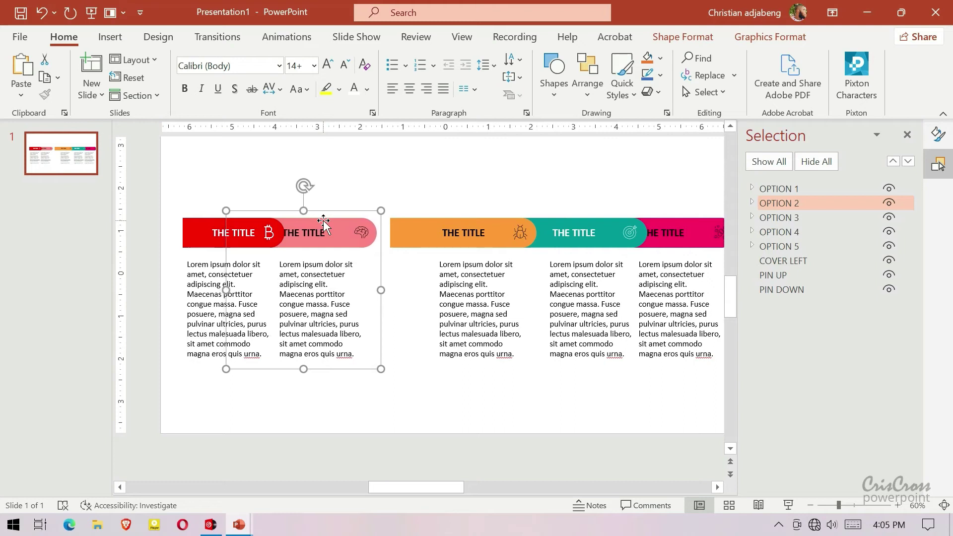
key(Right)
key(Right)
key(Right)
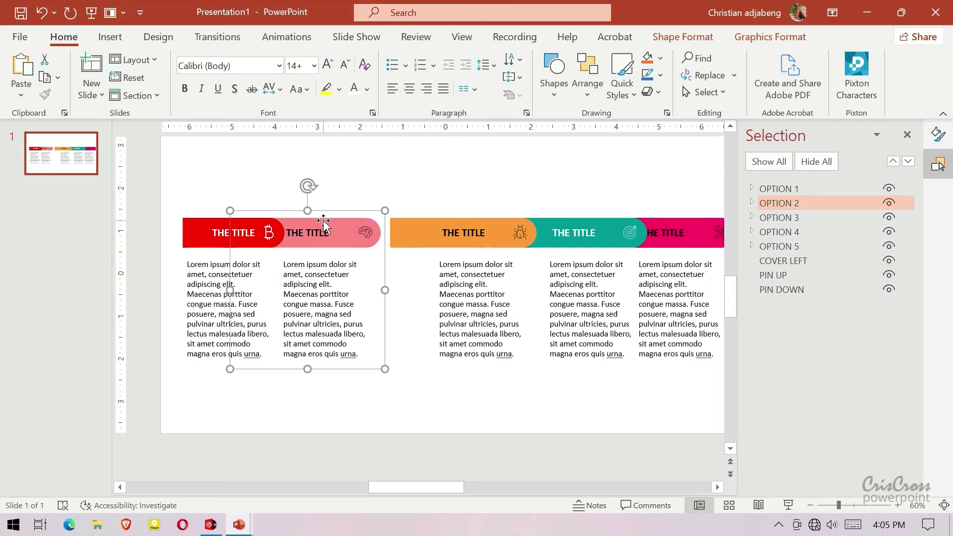
key(Right)
key(Right)
key(Right)
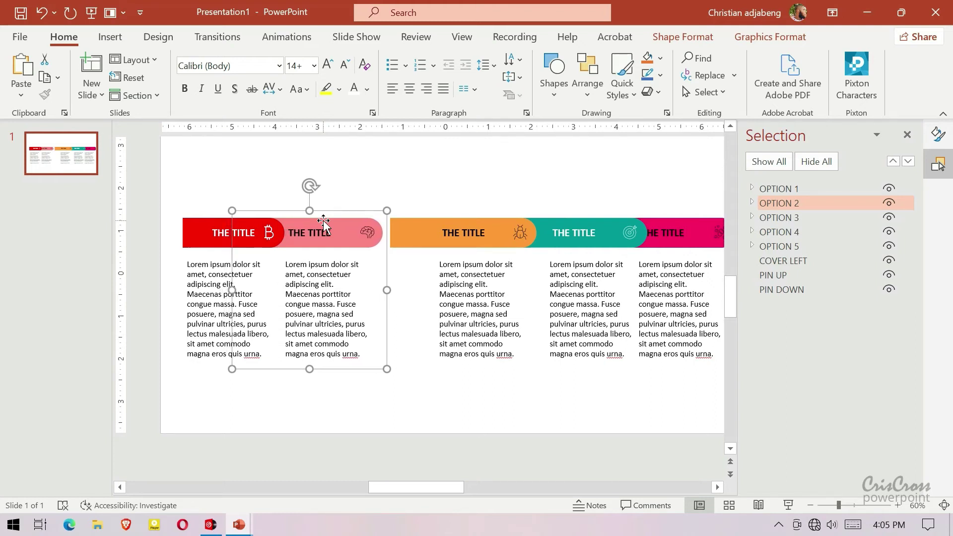
key(Right)
key(Right)
key(Right)
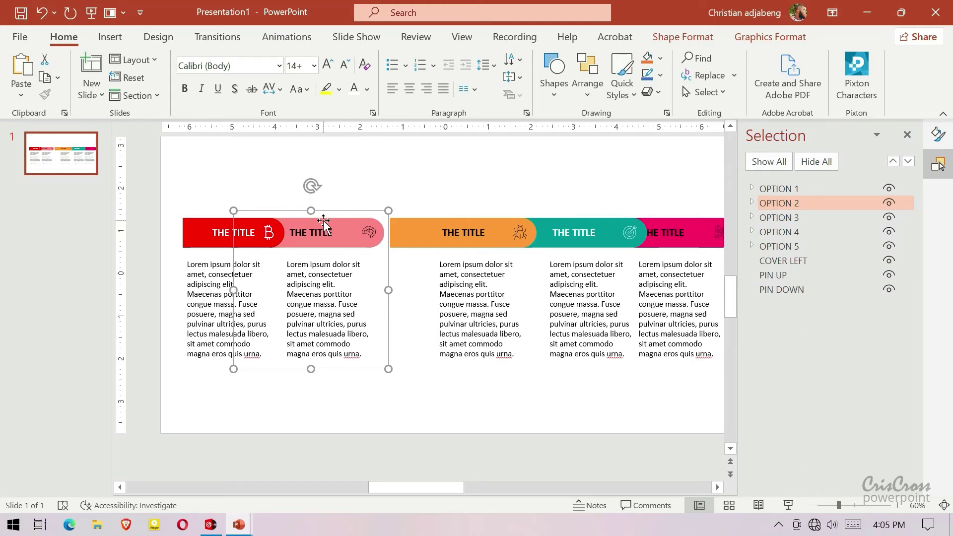
key(Right)
key(Right)
key(Right)
key(Right)
key(Right)
key(Right)
key(Right)
key(Right)
key(Right)
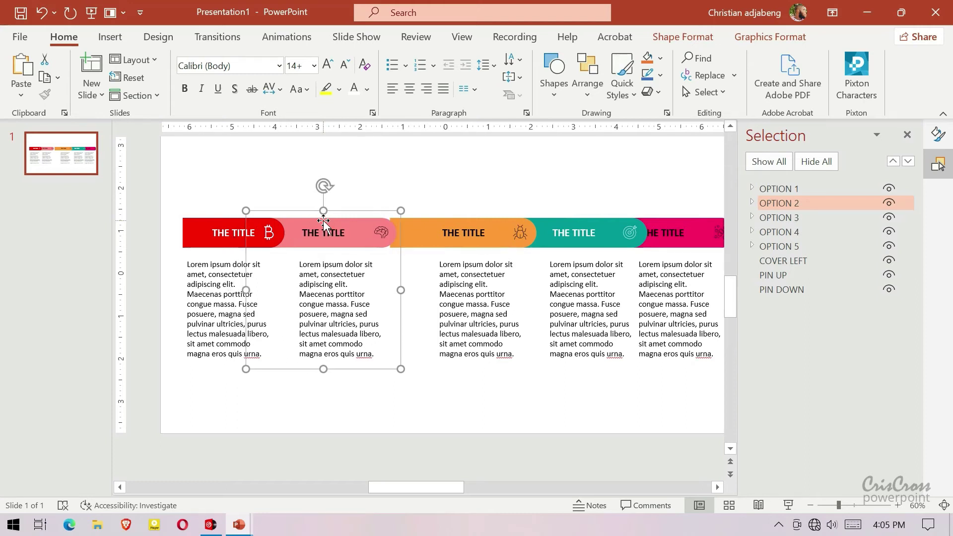
key(Right)
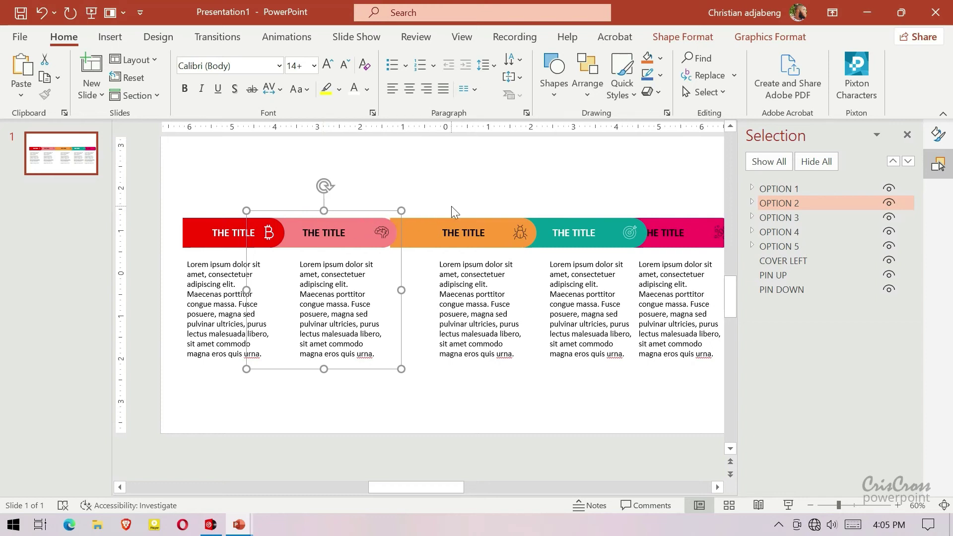
key(Left)
key(Left)
key(Left)
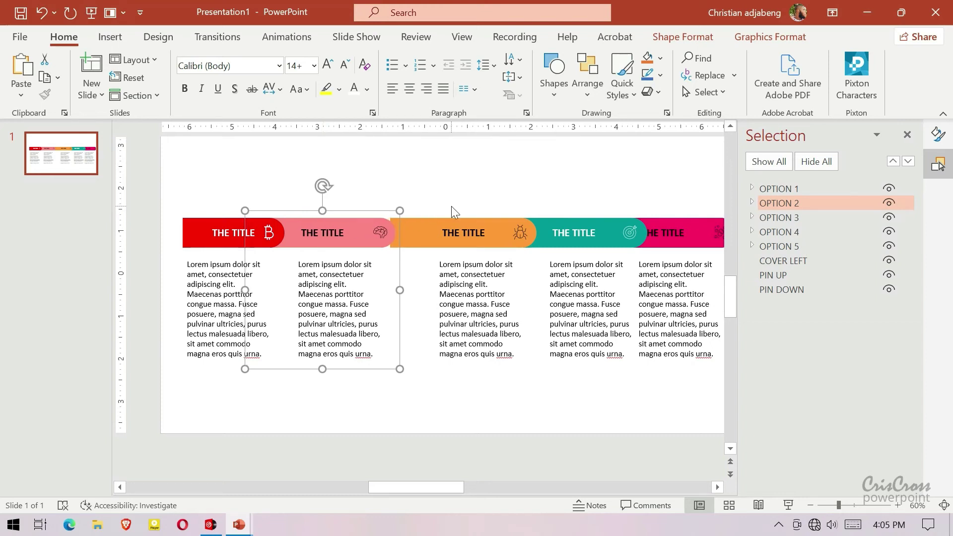
key(Left)
key(Left)
- Nudge the orange OPTION 3 tab nine steps left against the pink tab, then two back right
click(464, 200)
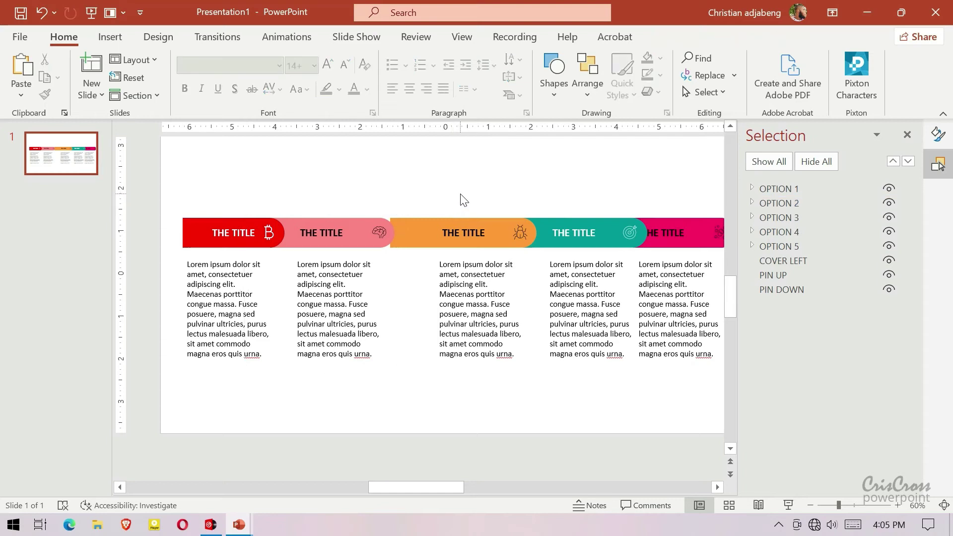
click(466, 222)
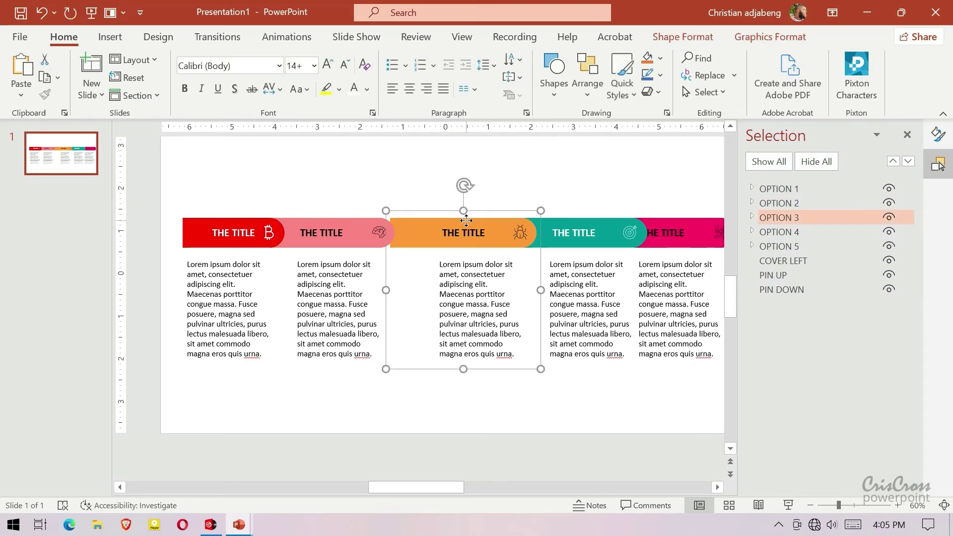
key(Left)
key(Left)
key(Left)
key(Left)
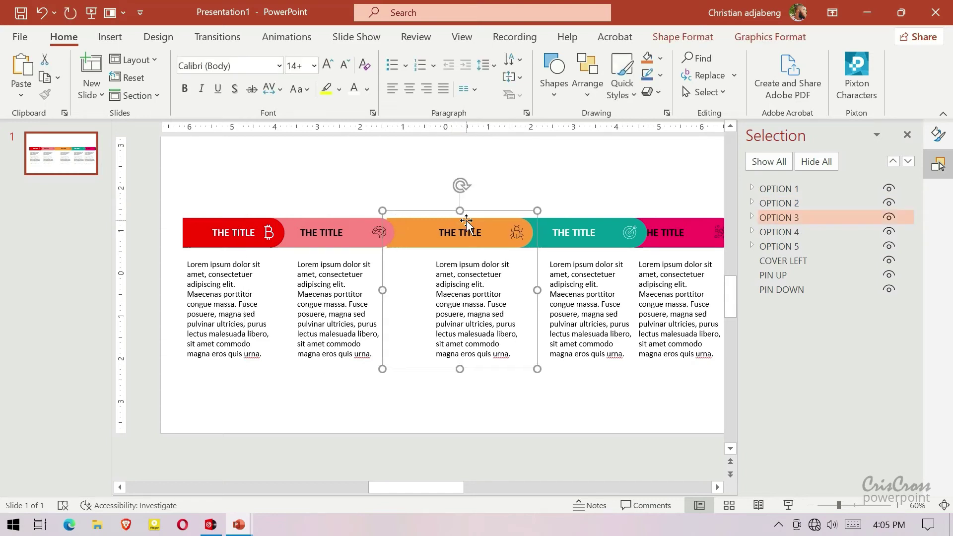
key(Left)
key(Left)
key(Left)
key(Left)
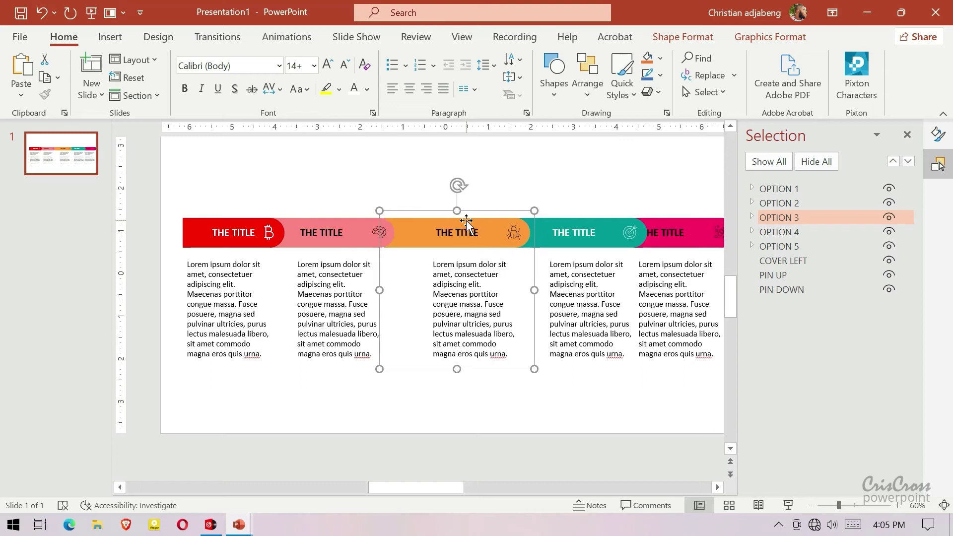
key(Left)
key(Left)
key(Left)
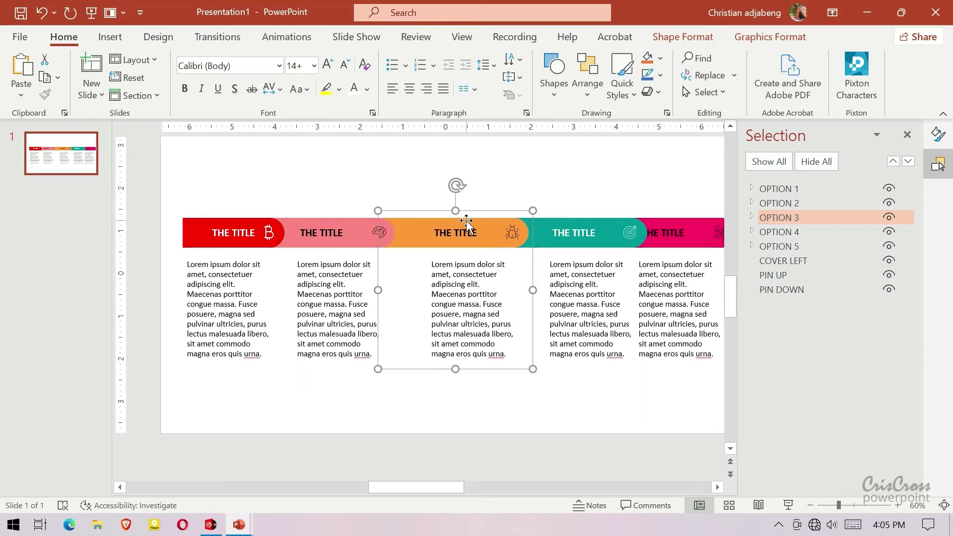
key(Left)
key(Left)
key(Left)
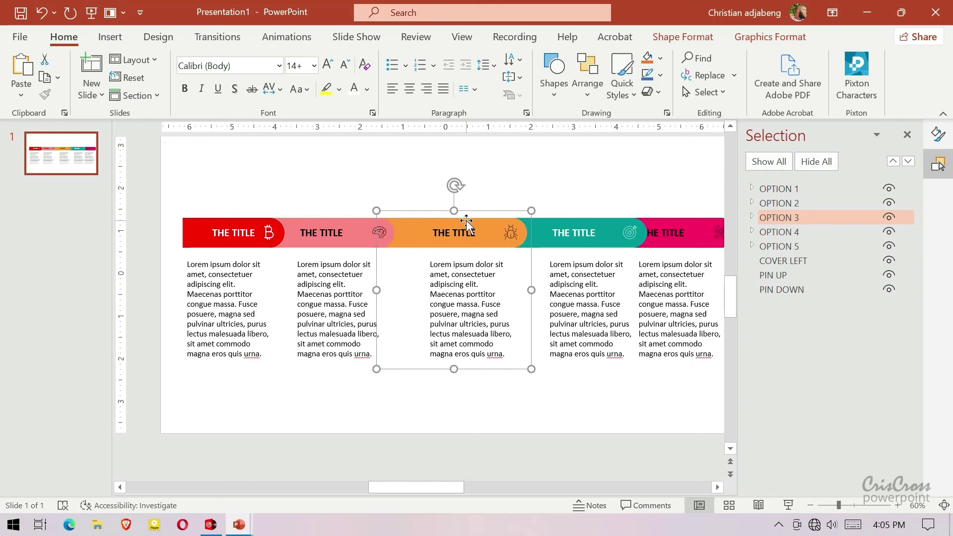
key(Left)
key(Left)
key(Left)
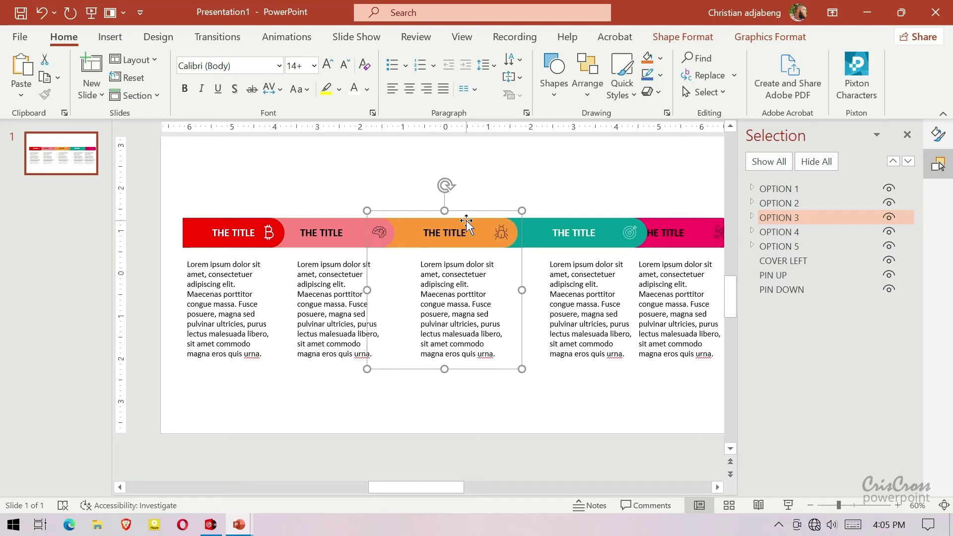
key(Left)
key(Left)
key(Left)
key(Left)
key(Left)
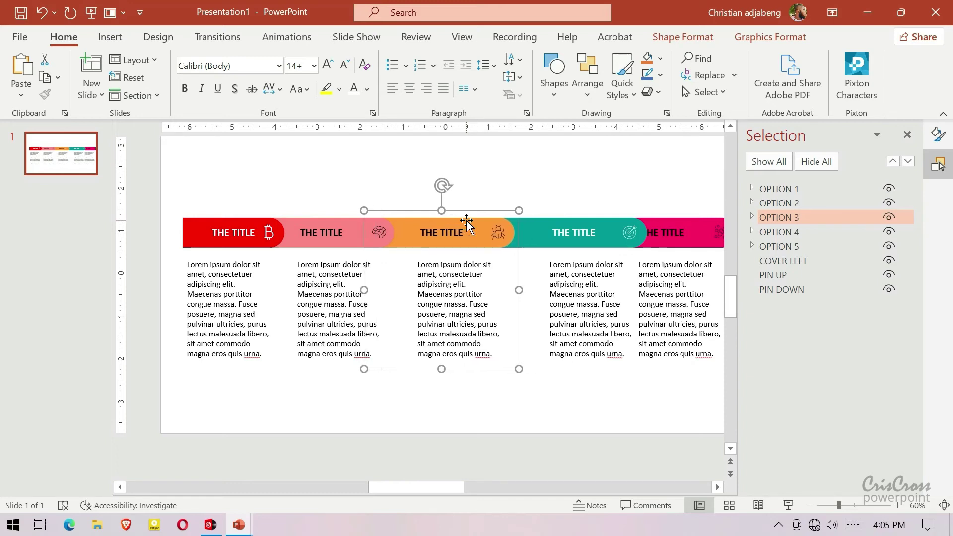
key(Left)
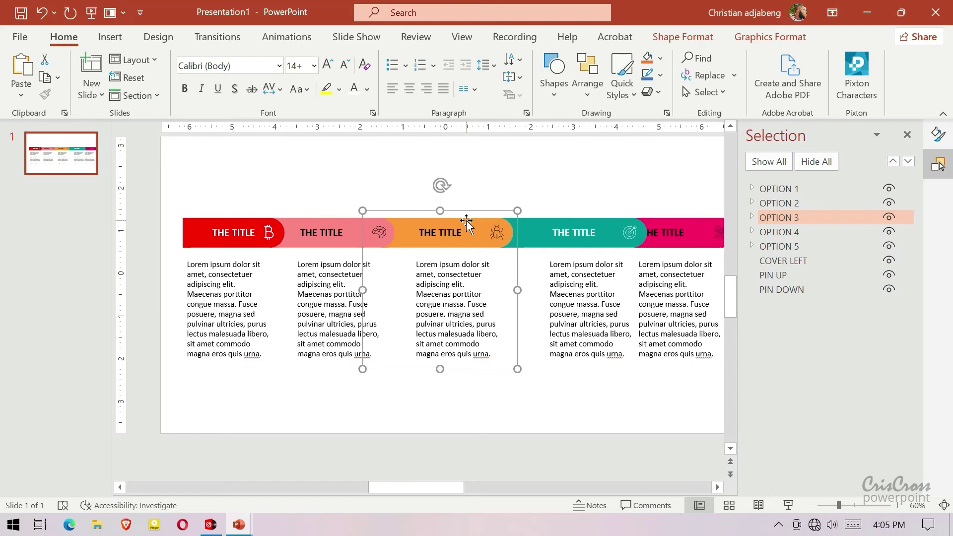
key(Left)
key(Left)
key(Left)
key(Left)
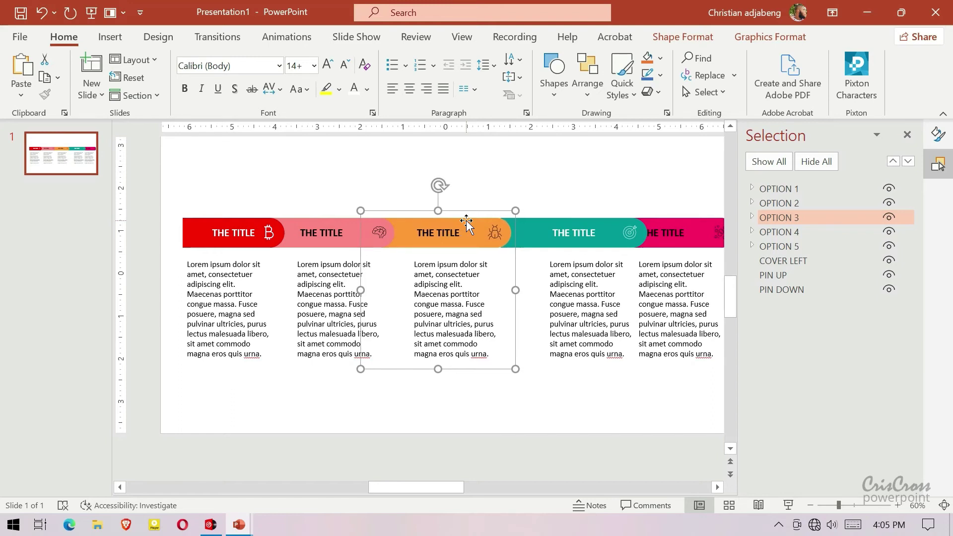
key(Left)
key(Left)
key(Left)
key(Left)
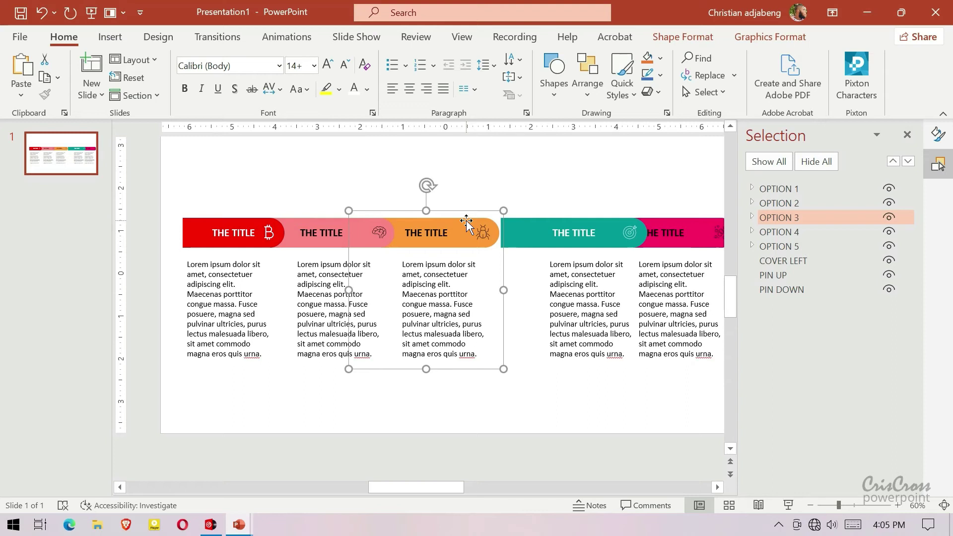
key(Right)
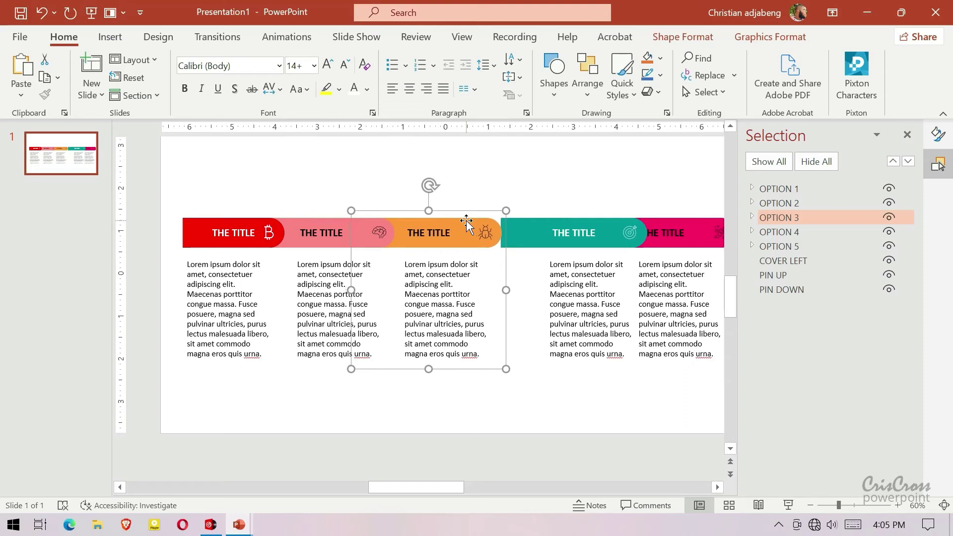
key(Right)
key(Right)
key(Right)
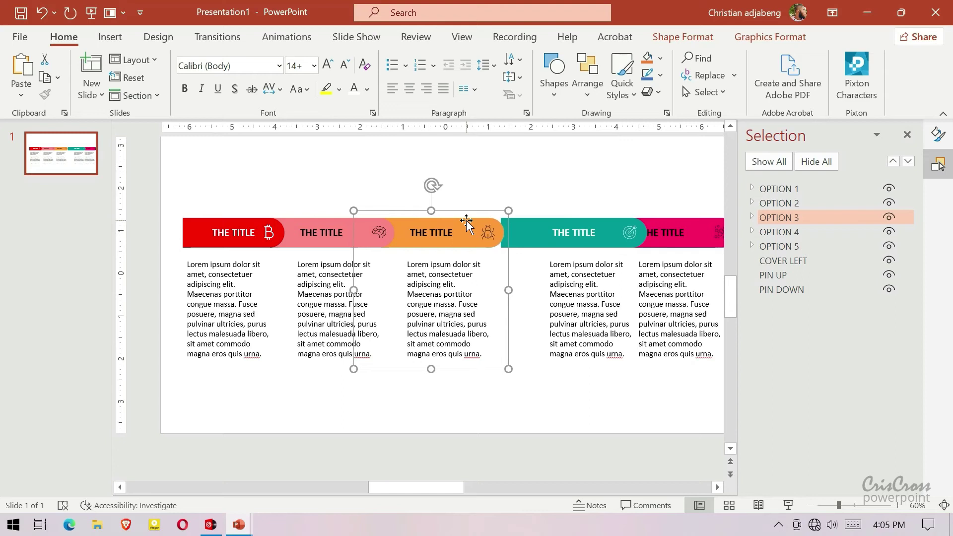
- Nudge the teal OPTION 4 tab five steps left until it meets the orange tab
click(526, 220)
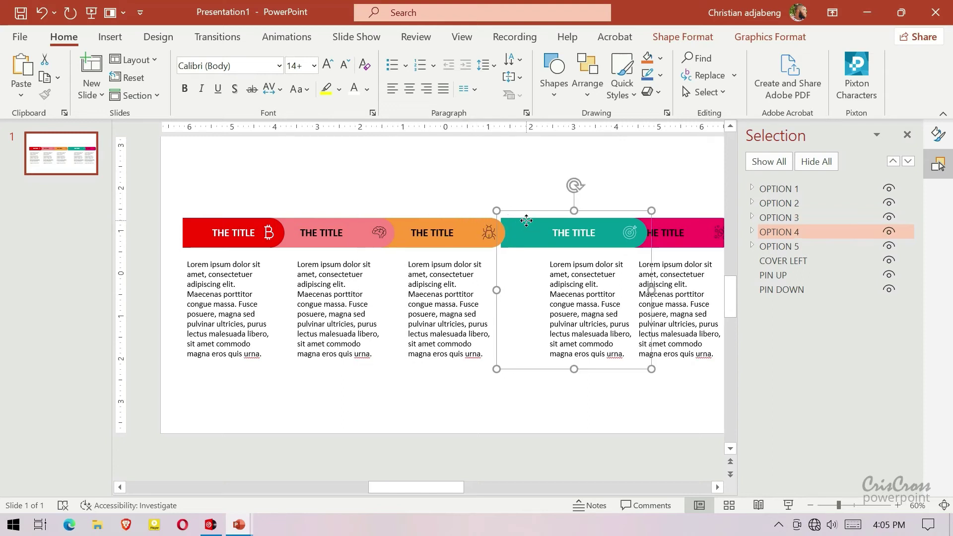
key(Left)
key(Left)
key(Left)
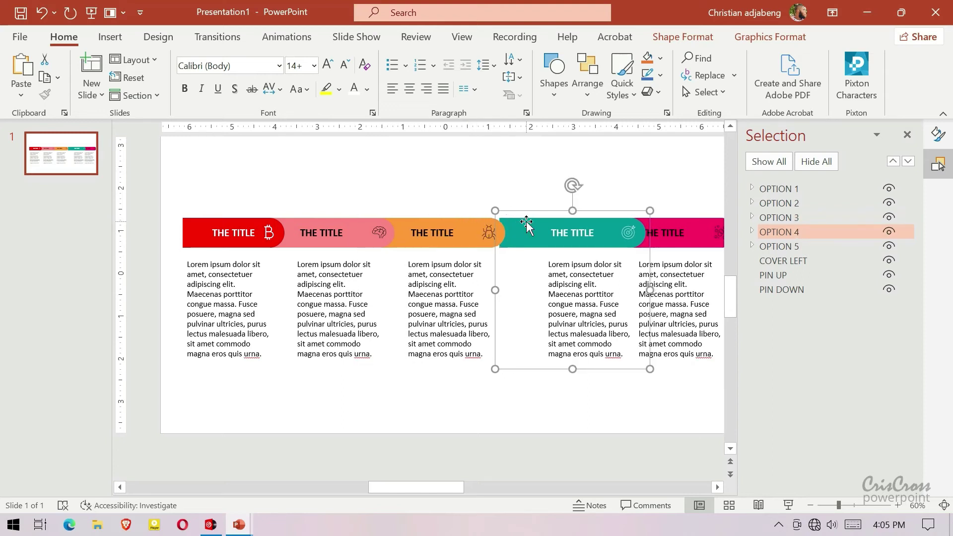
key(Left)
key(Left)
key(Left)
key(Left)
key(Left)
key(Left)
key(Left)
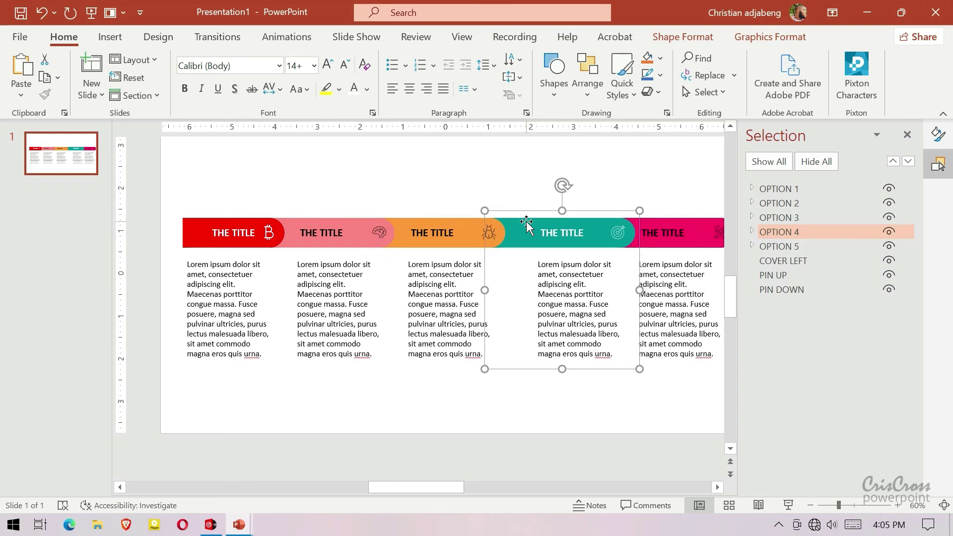
key(Left)
key(Left)
key(Left)
key(Left)
key(Left)
key(Left)
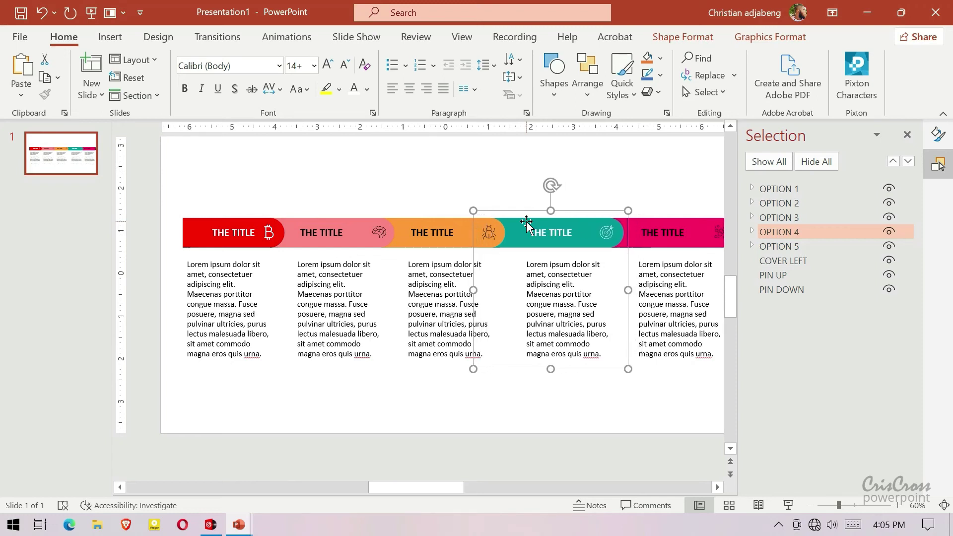
key(Left)
key(Left)
key(Left)
key(Left)
key(Left)
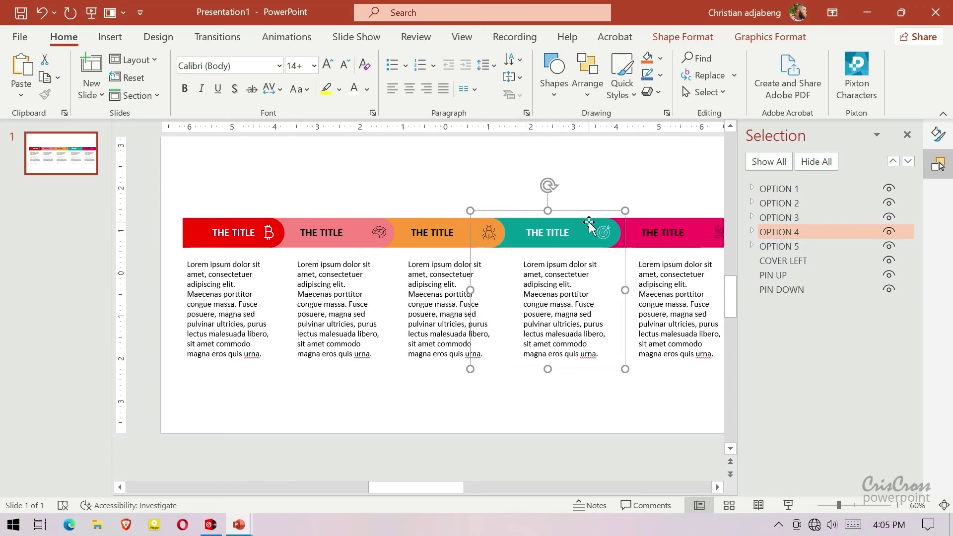
key(Left)
key(Left)
click(643, 191)
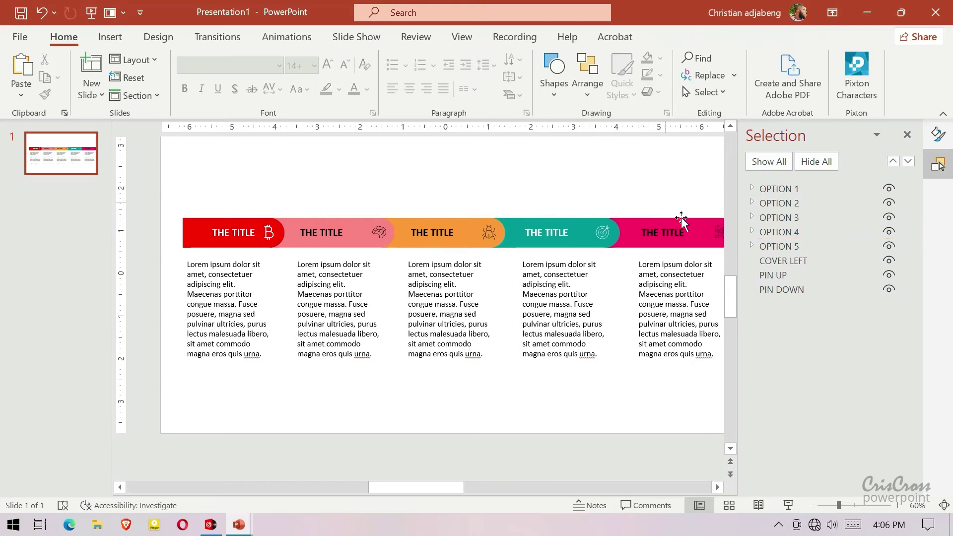
click(718, 487)
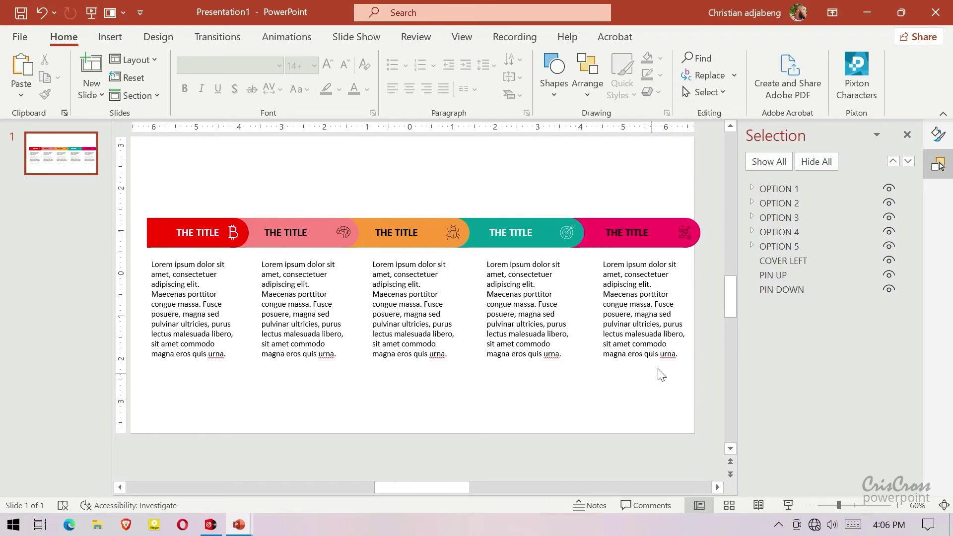
- Select the OPTION 1–5 groups together and nudge them five steps left
click(768, 191)
ctrl+click(771, 203)
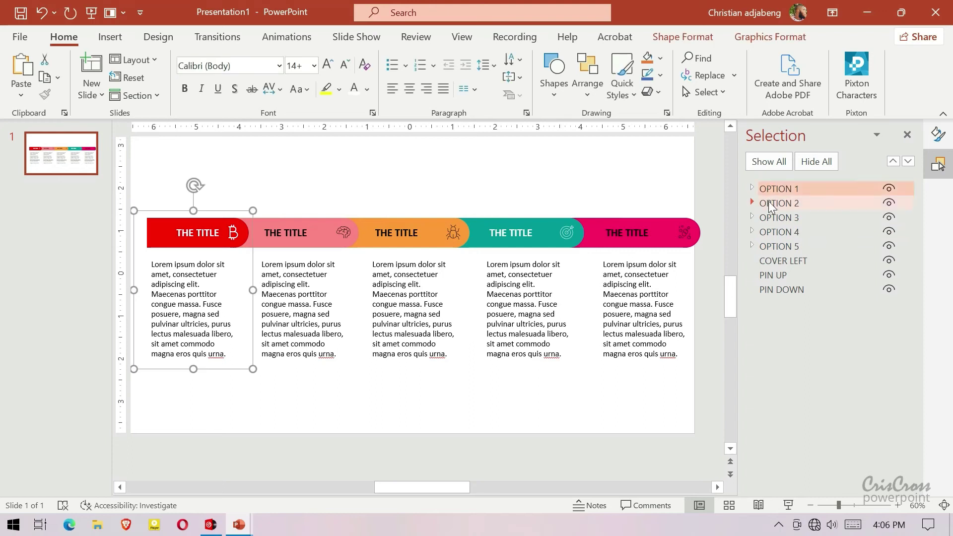
ctrl+click(770, 216)
ctrl+click(770, 231)
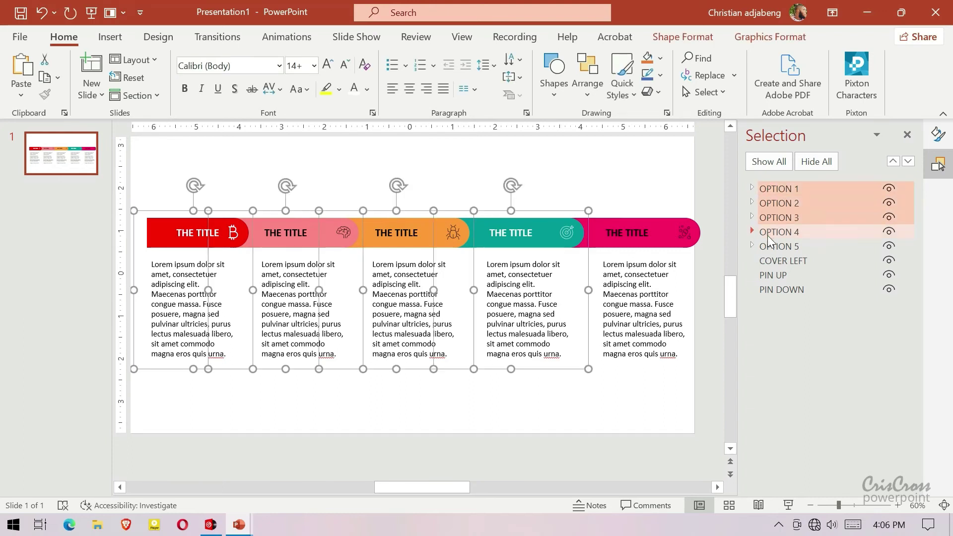
ctrl+click(770, 246)
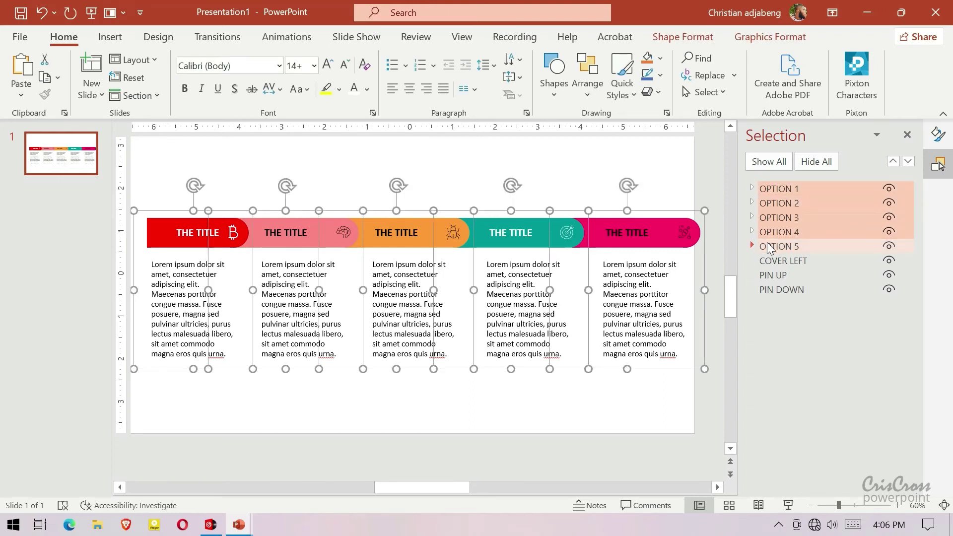
key(Left)
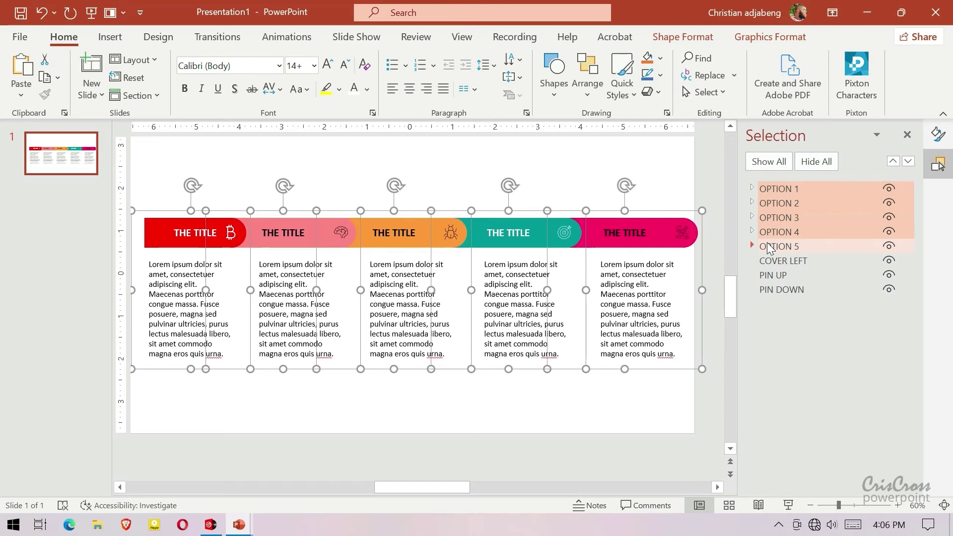
key(Left)
key(Left)
key(Left)
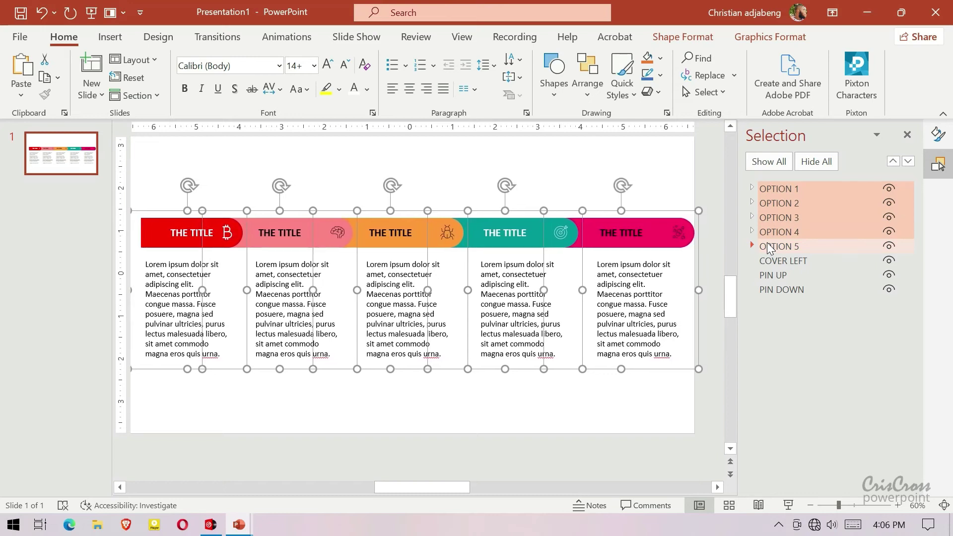
key(Left)
key(Left)
key(Left)
key(Left)
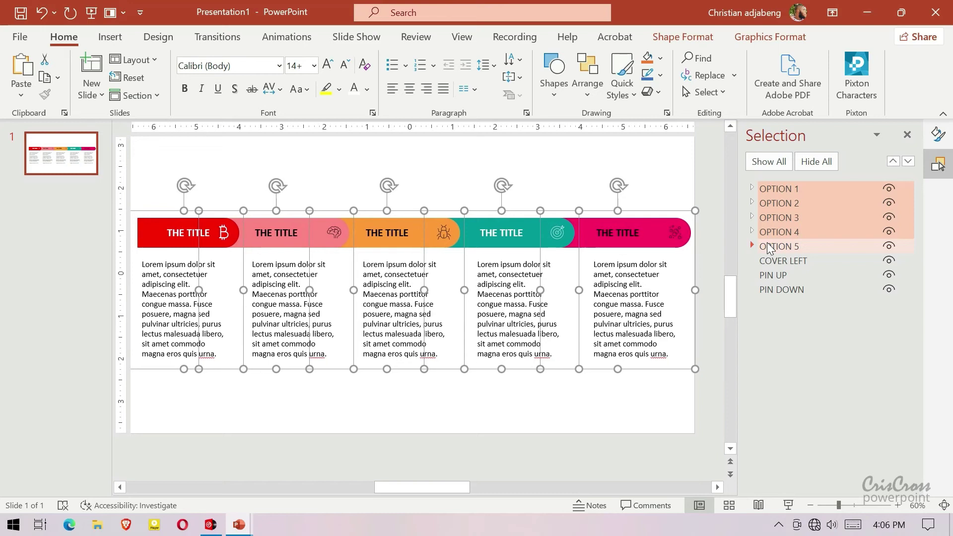
key(Left)
key(Left)
key(Left)
key(Left)
key(Left)
key(Left)
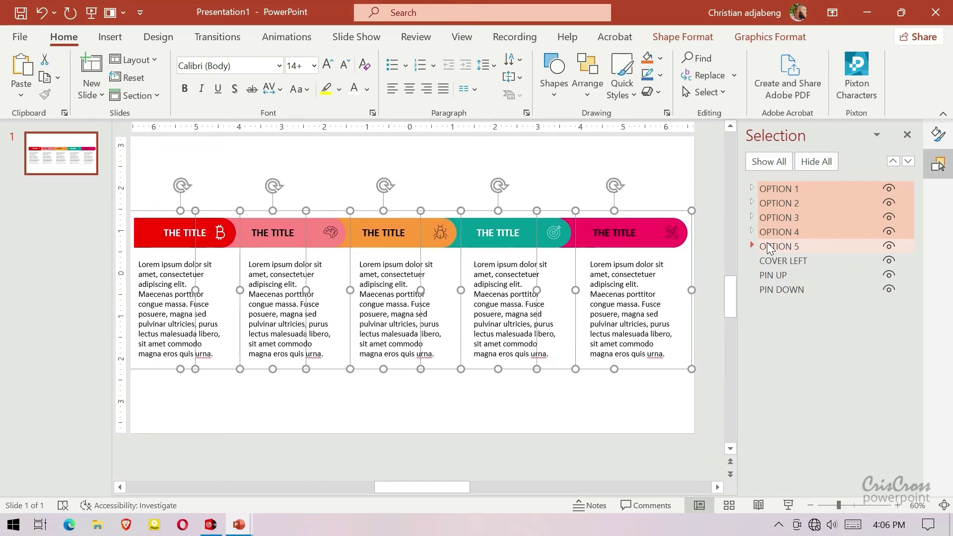
key(Left)
key(Left)
key(Left)
key(Left)
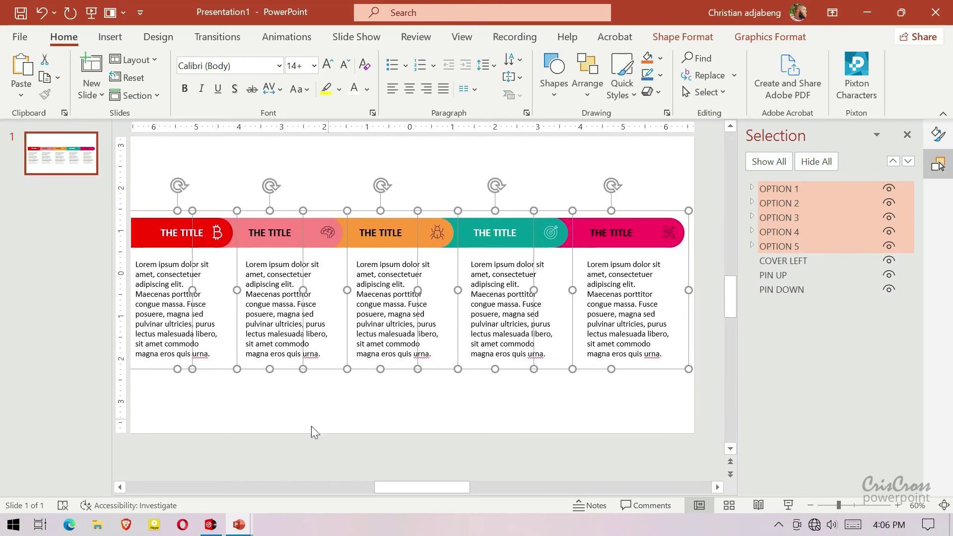
- Shift the five tab groups back right in four fine steps so the banner sits centred
click(119, 488)
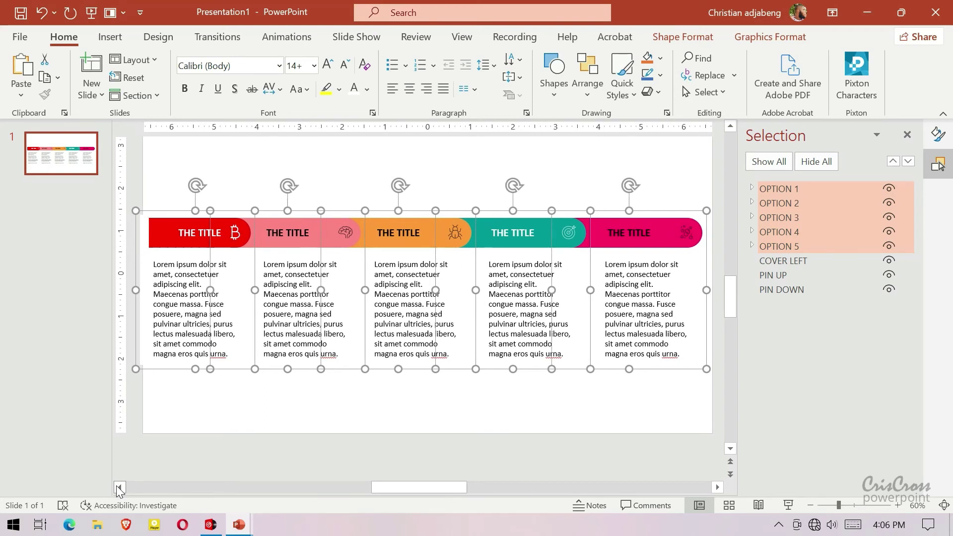
key(ctrl+Right)
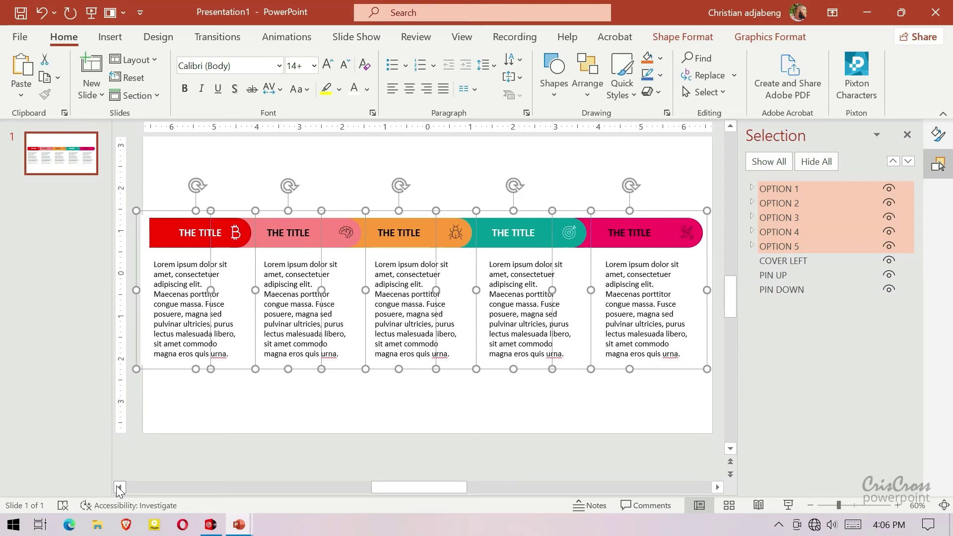
key(ctrl+Right)
key(ctrl+Right)
key(ctrl+Right)
key(ctrl+Right)
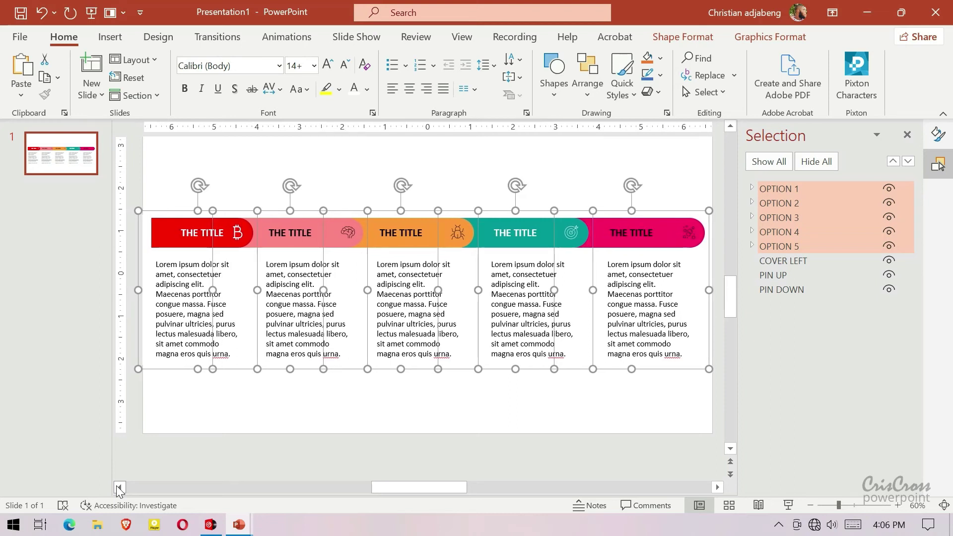
key(ctrl+Right)
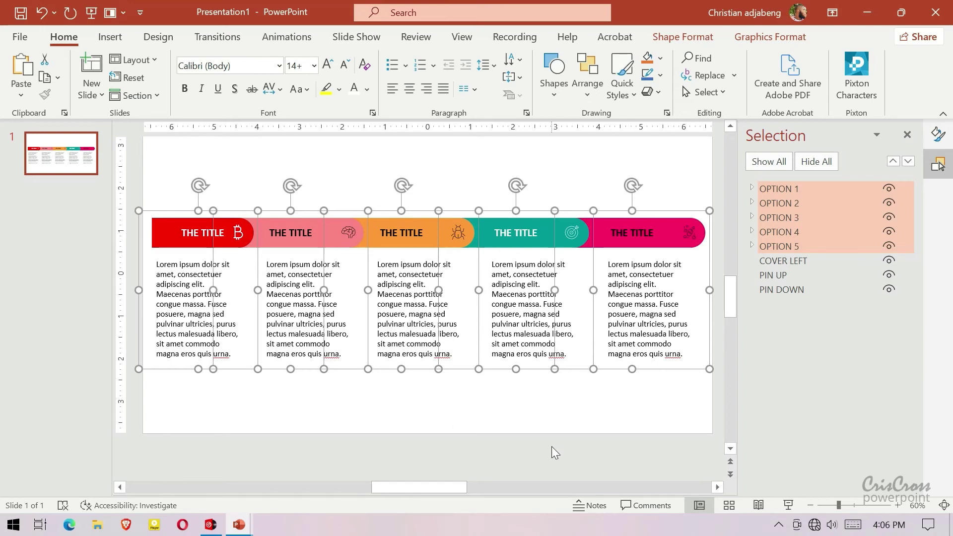
key(ctrl+Right)
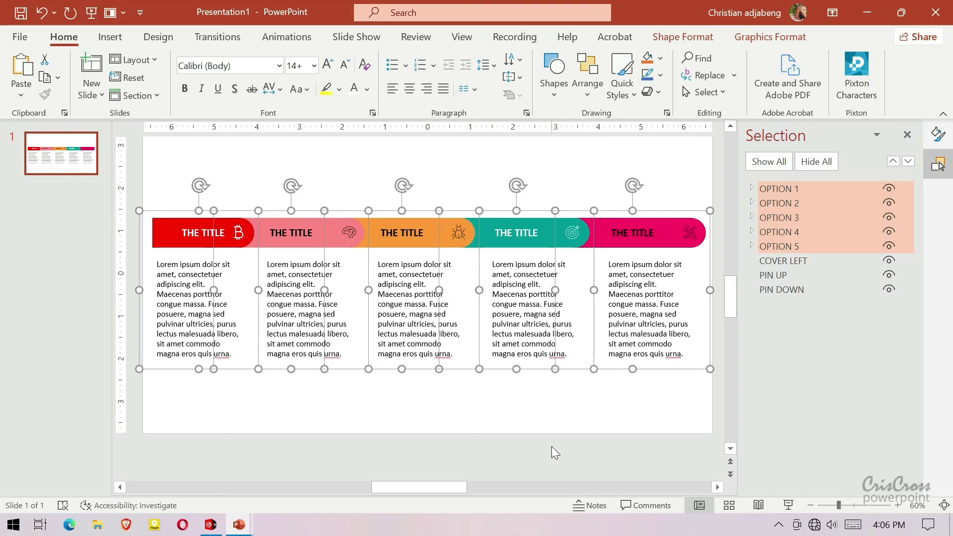
click(576, 445)
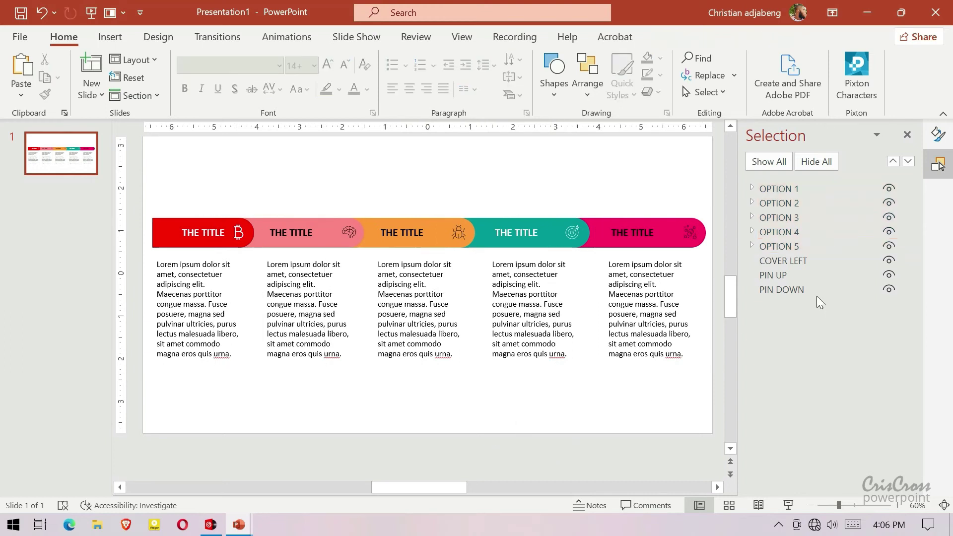
- Resize the COVER LEFT strip and move it above OPTION 1 at the top of the layer order
click(781, 262)
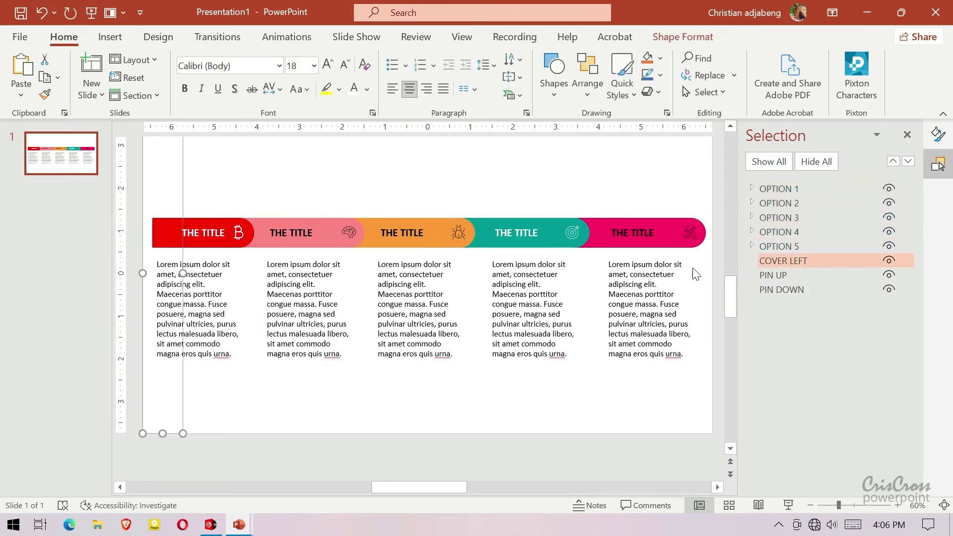
drag(181, 273, 153, 273)
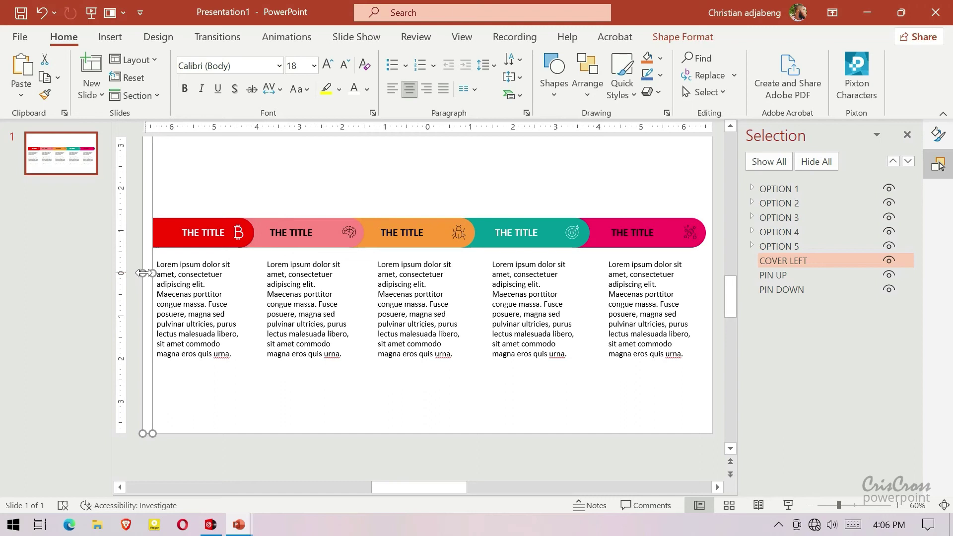
drag(142, 274, 138, 275)
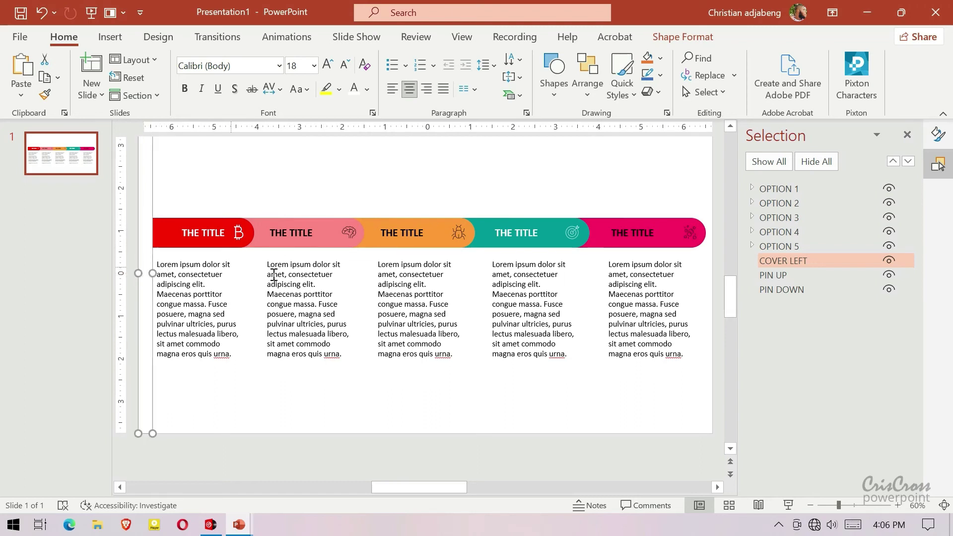
drag(777, 263, 784, 190)
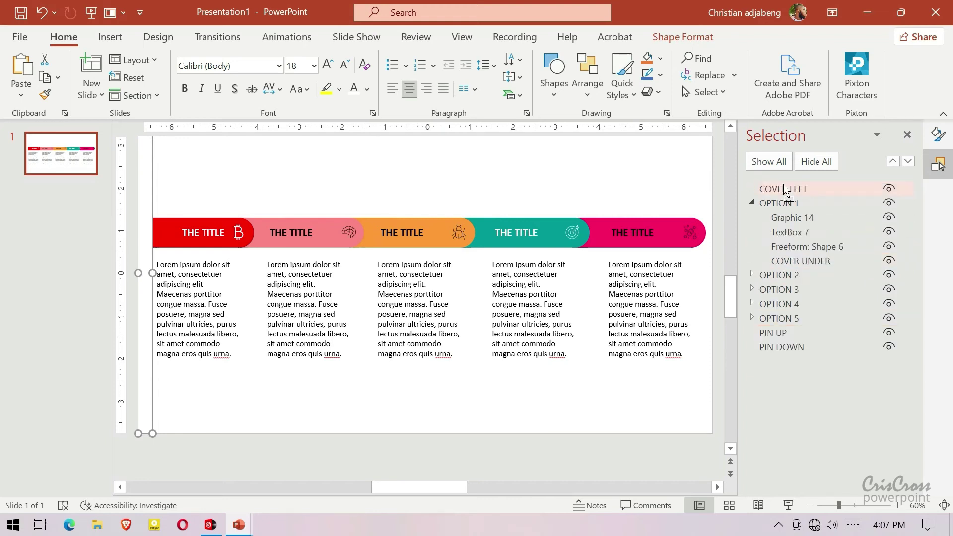
click(752, 203)
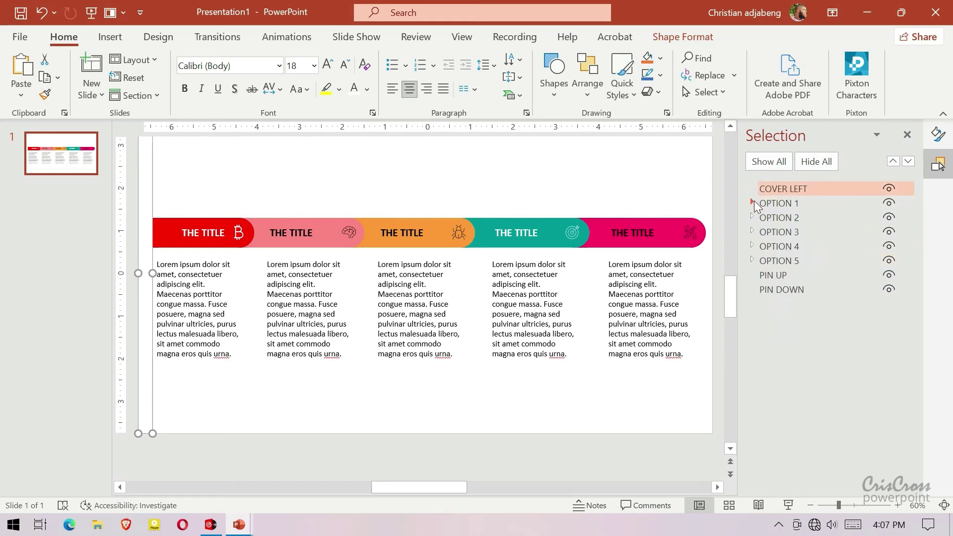
- Deselect everything and zoom out to 50% so the whole slide is visible
click(720, 385)
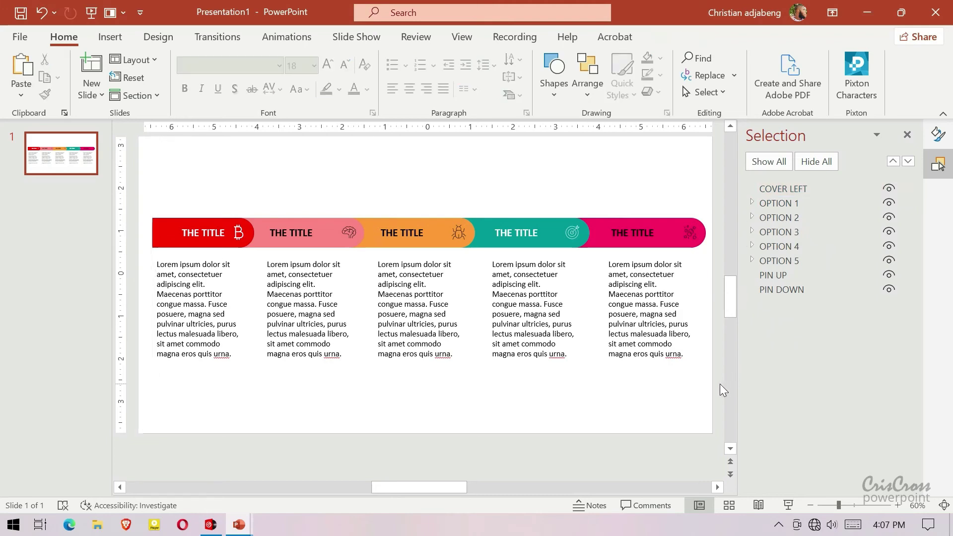
click(813, 506)
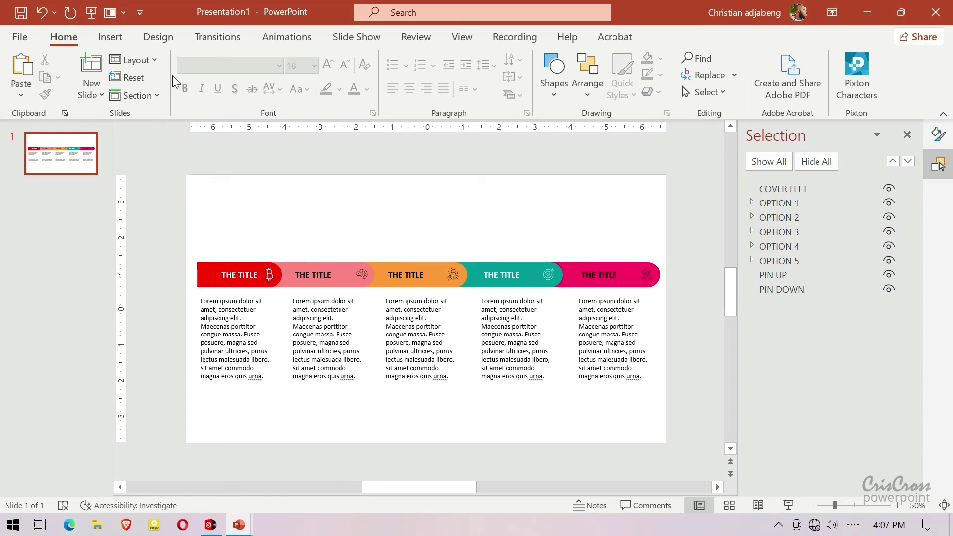
click(112, 37)
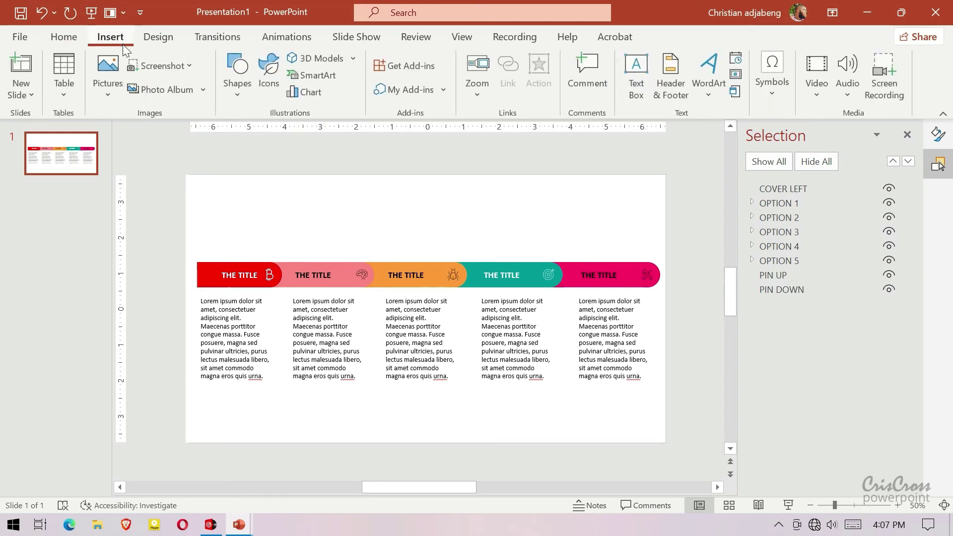
- Add a wide text box above the banner containing centred text 'THE TOPIC'
click(636, 75)
drag(349, 198, 642, 222)
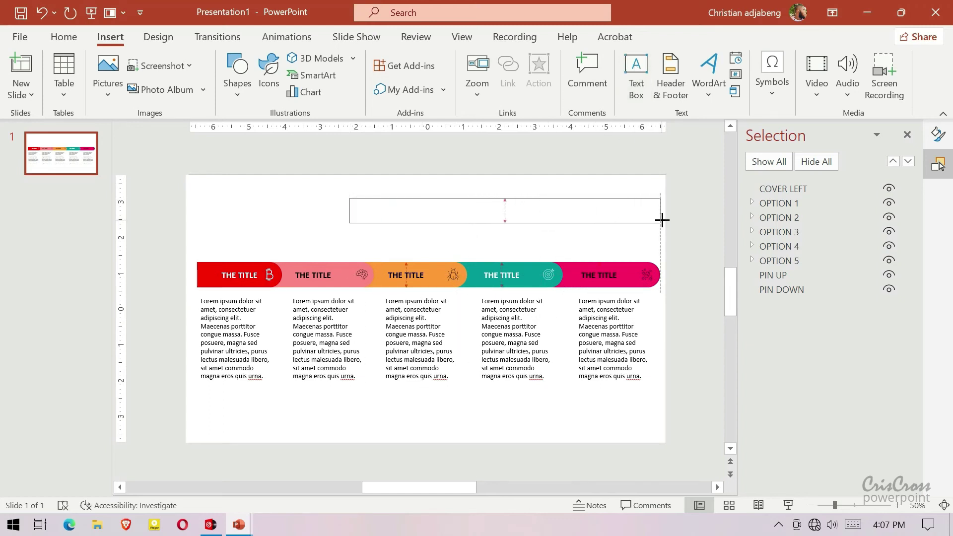
drag(642, 222, 676, 218)
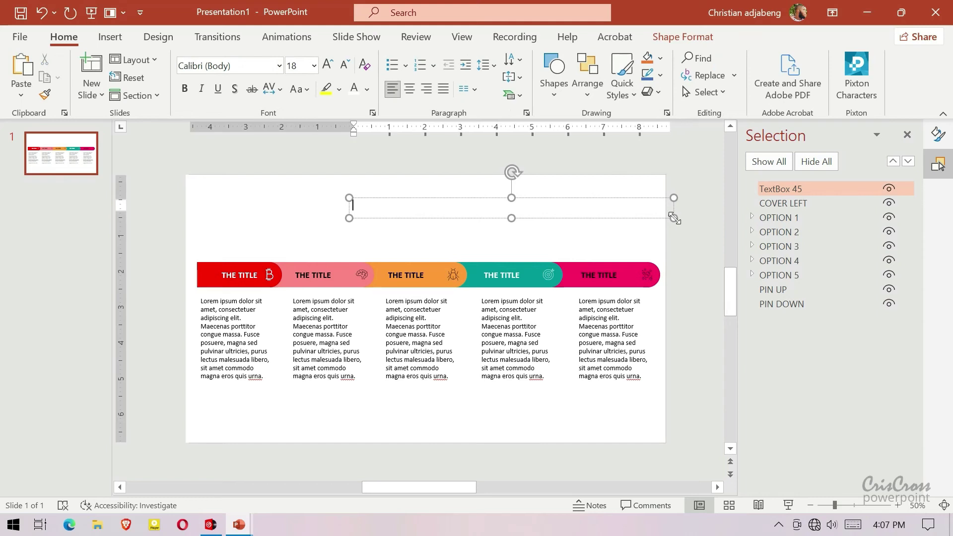
click(409, 88)
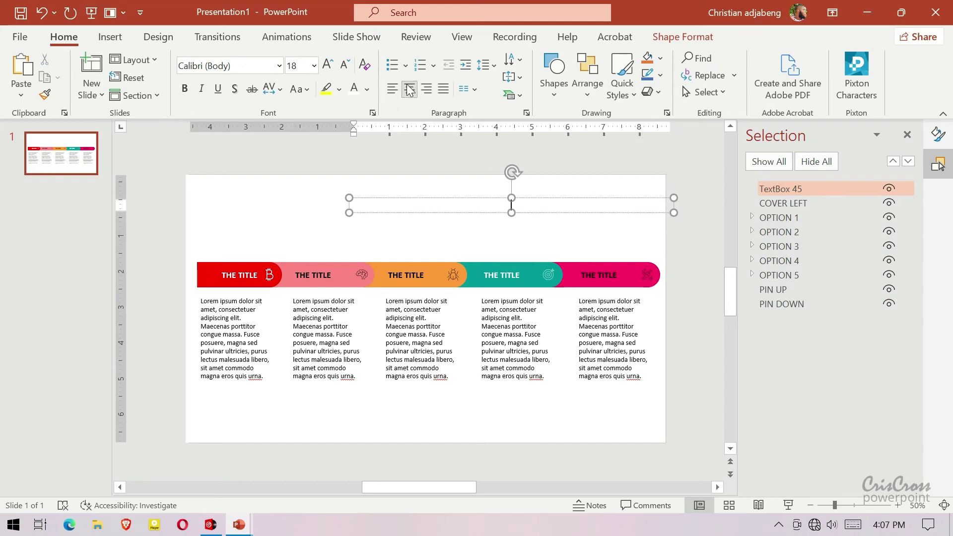
text(THE )
text(TOP)
text(IC)
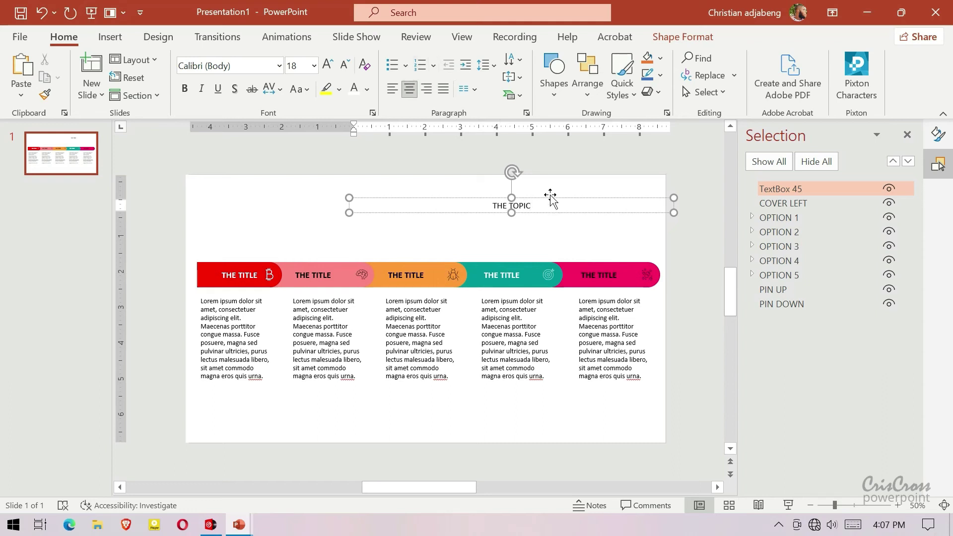
click(546, 203)
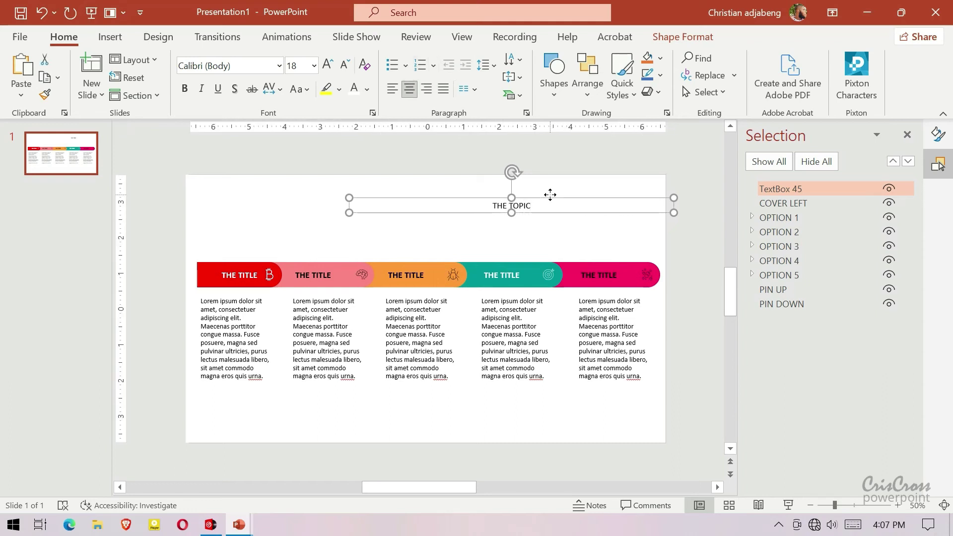
- Set THE TOPIC in Impact at 32 pt, centred horizontally and lowered slightly above the banner
click(243, 70)
text(Impact)
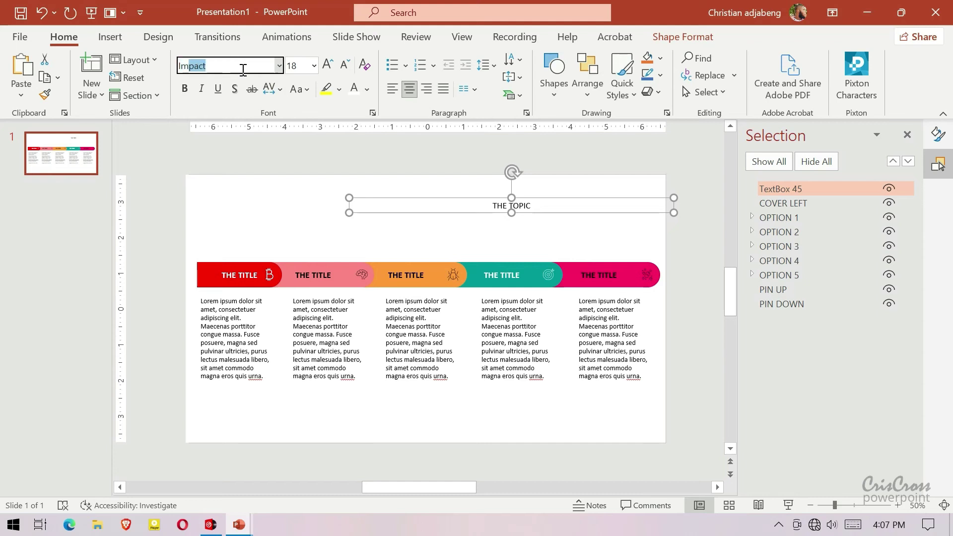
key(Return)
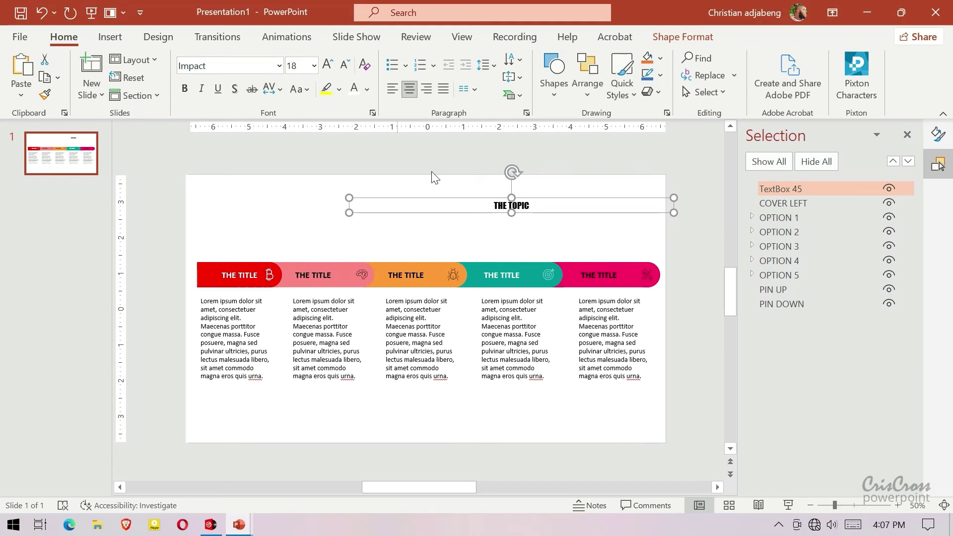
drag(538, 201, 455, 199)
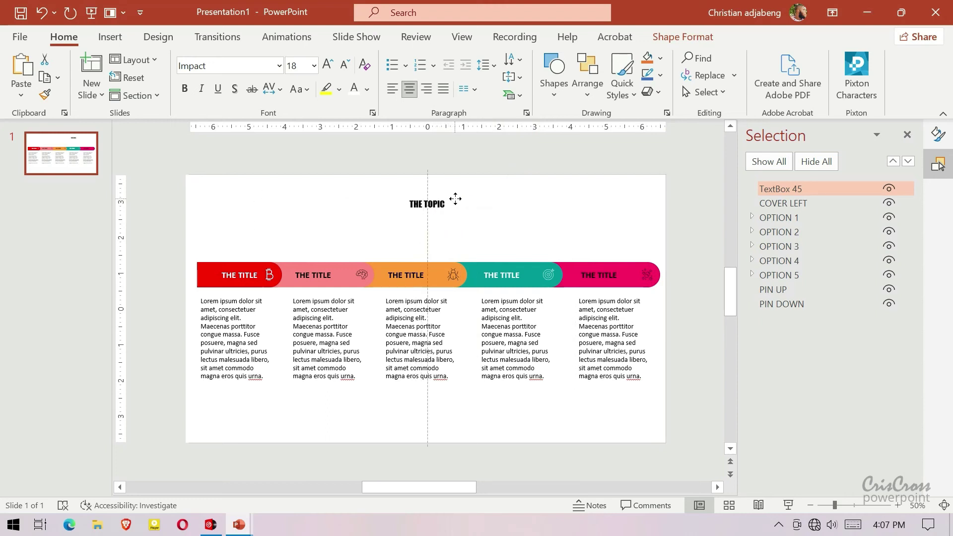
click(327, 64)
click(330, 70)
click(330, 71)
click(329, 70)
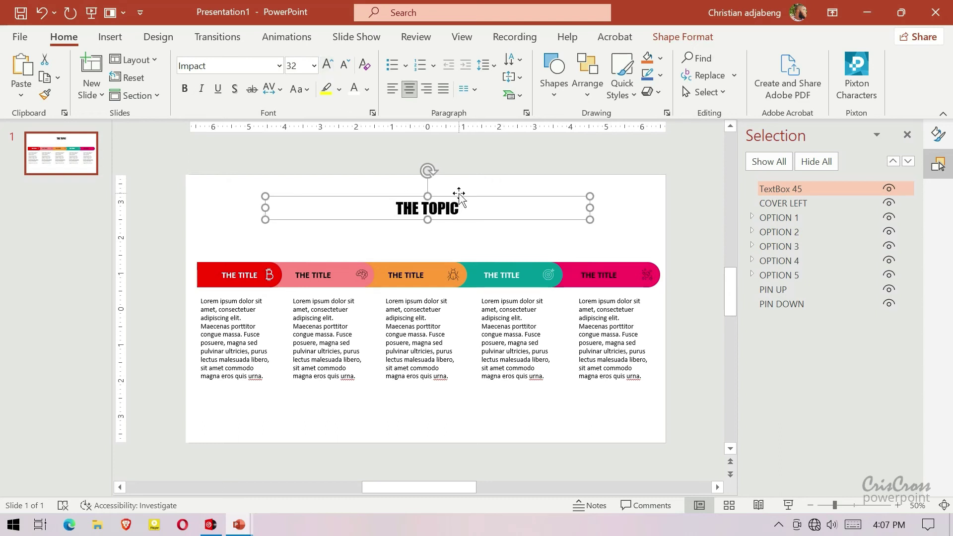
drag(459, 196, 460, 202)
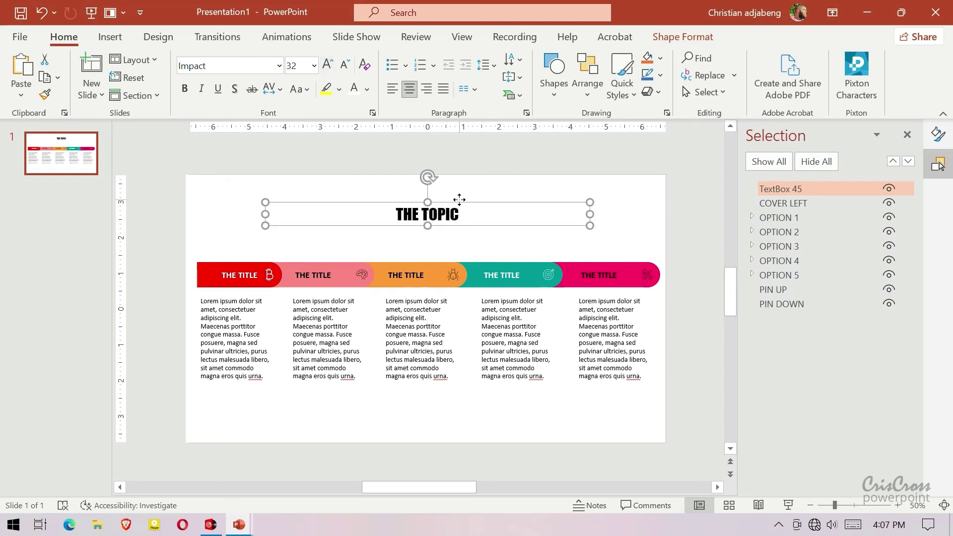
click(646, 168)
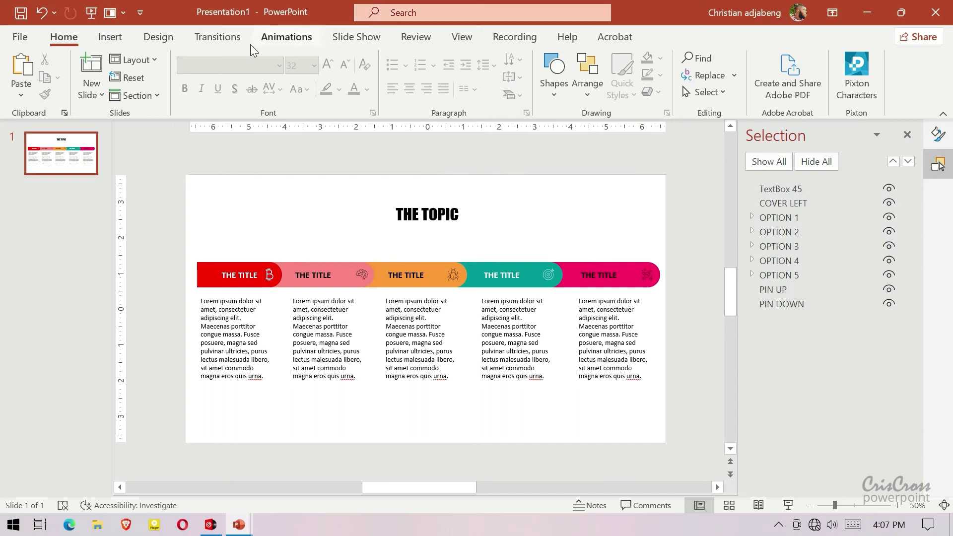
- Apply a Morph transition to the slide and shorten its duration by two increments
click(217, 37)
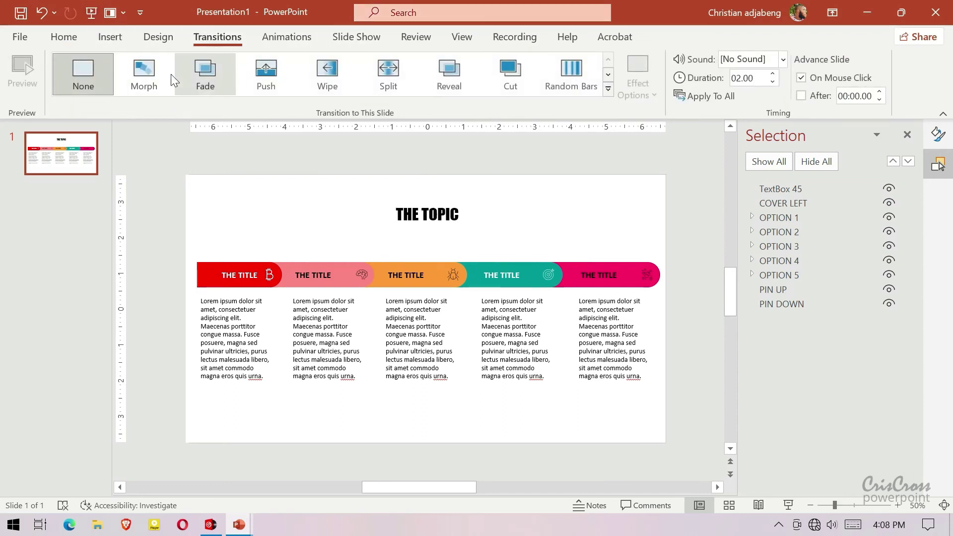
click(145, 69)
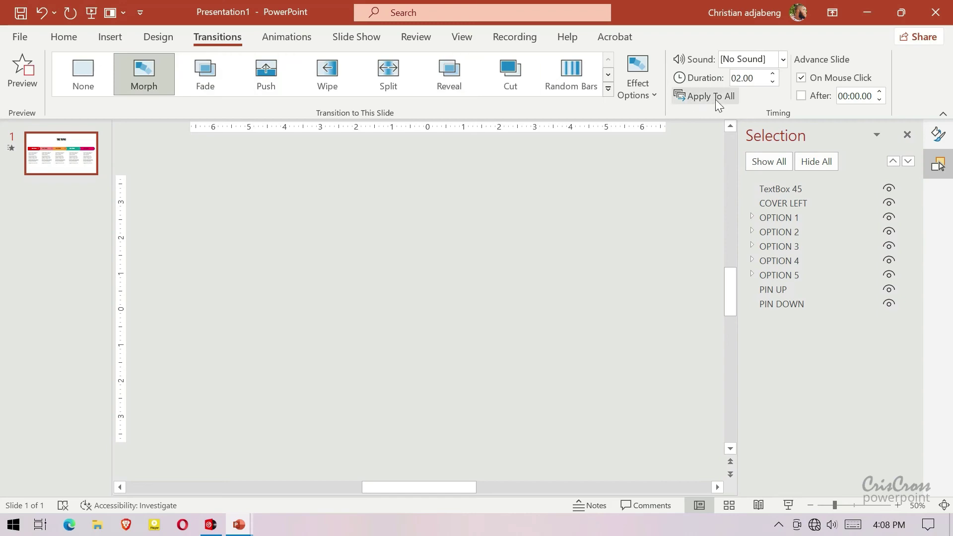
click(773, 82)
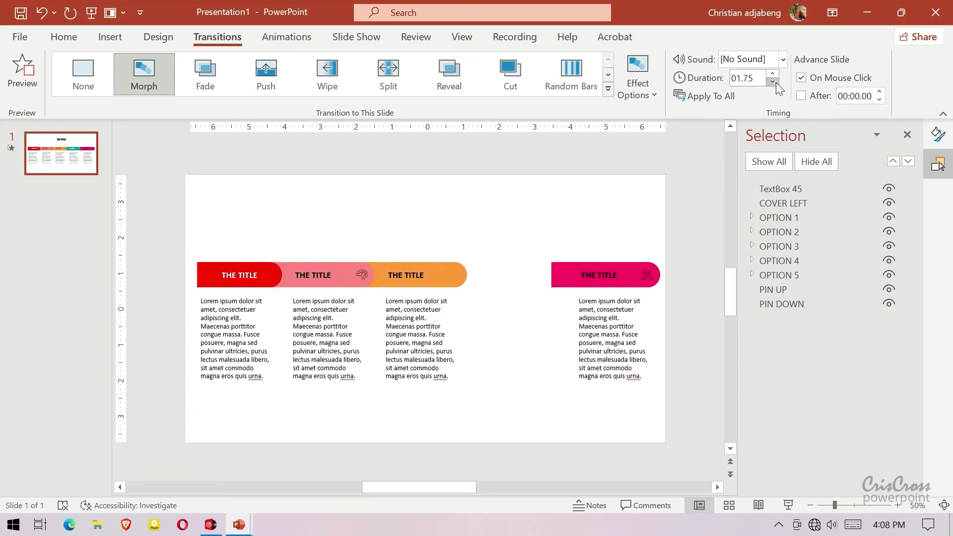
click(772, 83)
click(55, 39)
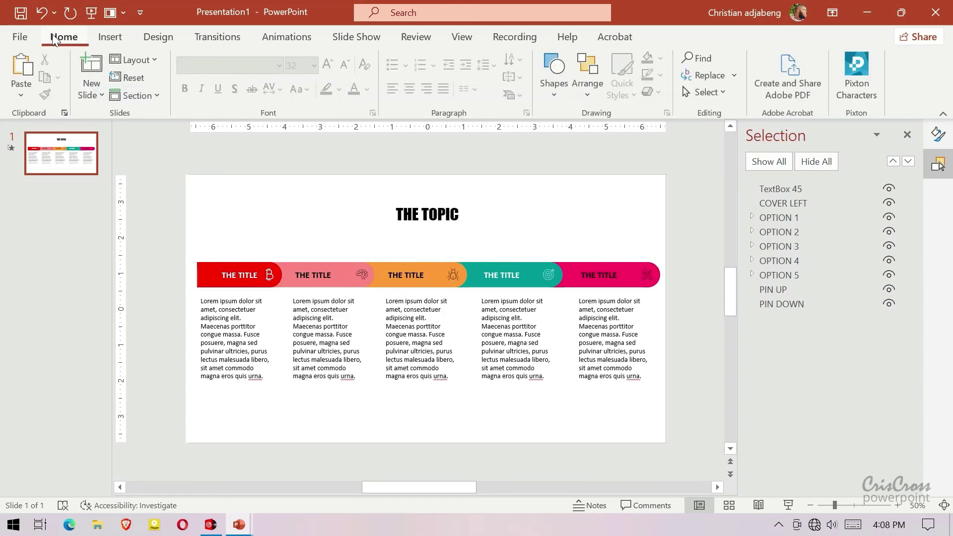
- Duplicate the banner slide, then return to slide 1 and select the pink OPTION 5 tab group
right_click(69, 145)
key(Escape)
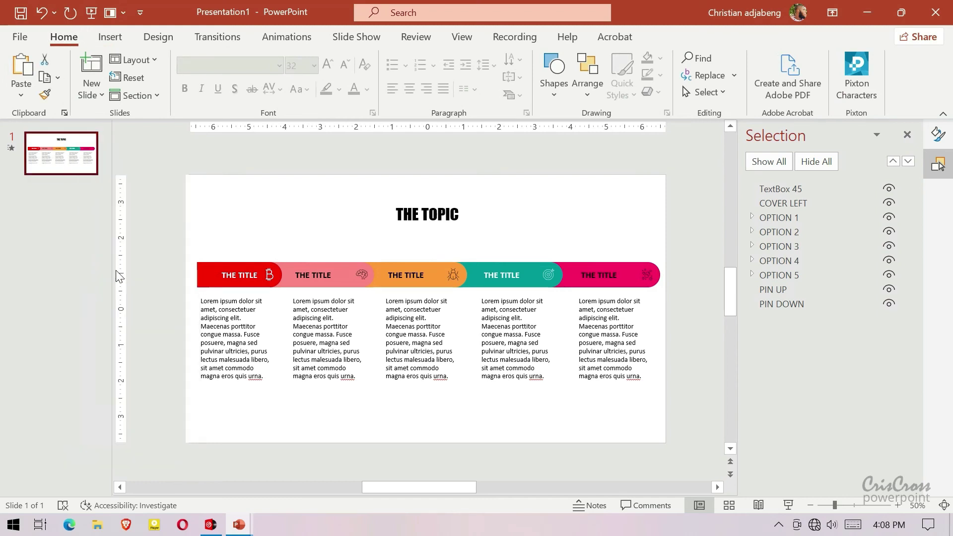
key(ctrl+d)
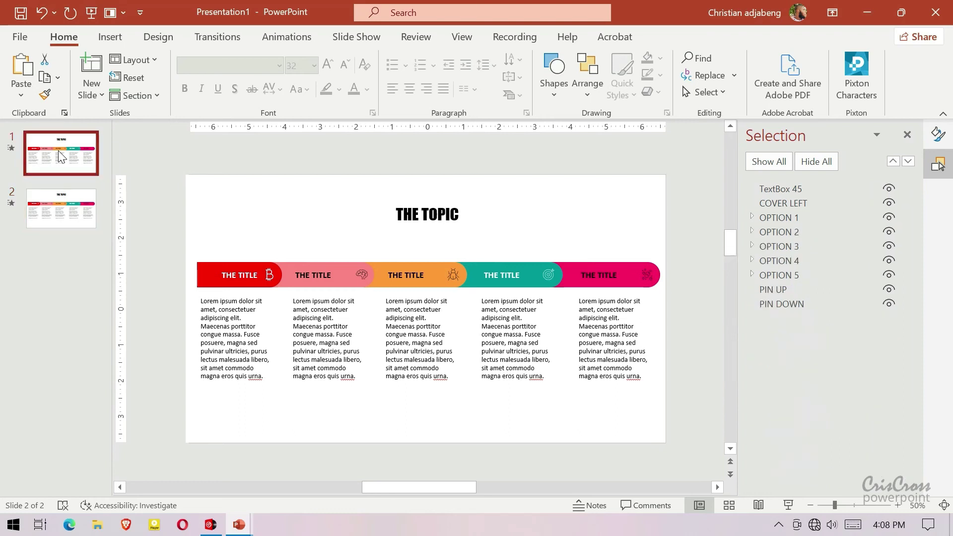
click(58, 151)
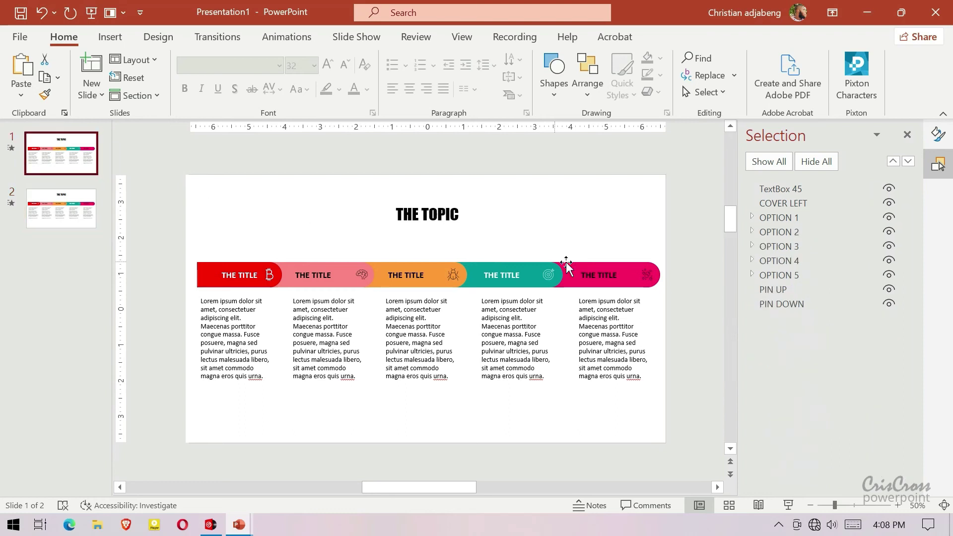
click(619, 265)
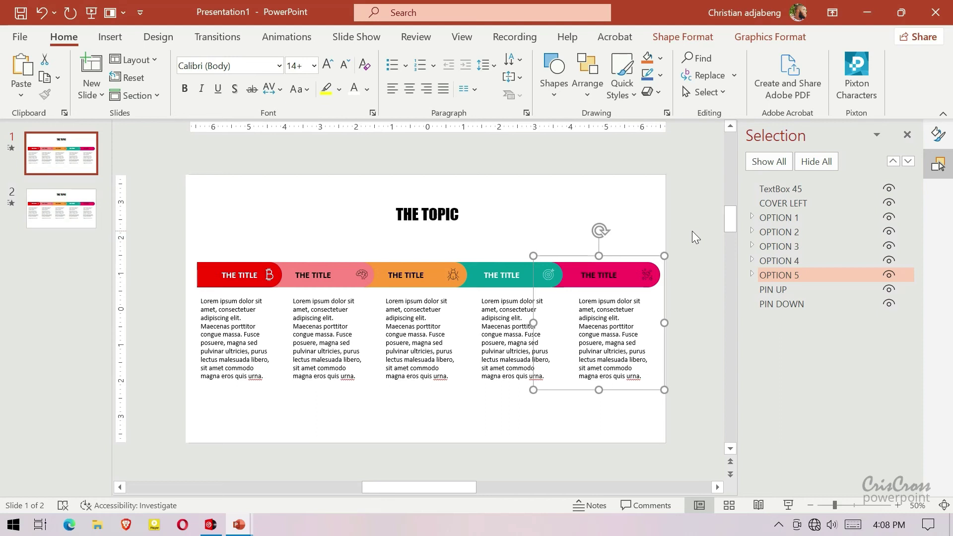
- Nudge the magenta OPTION 5 tab left until it sits behind the teal OPTION 4 tab
key(Left)
key(Left)
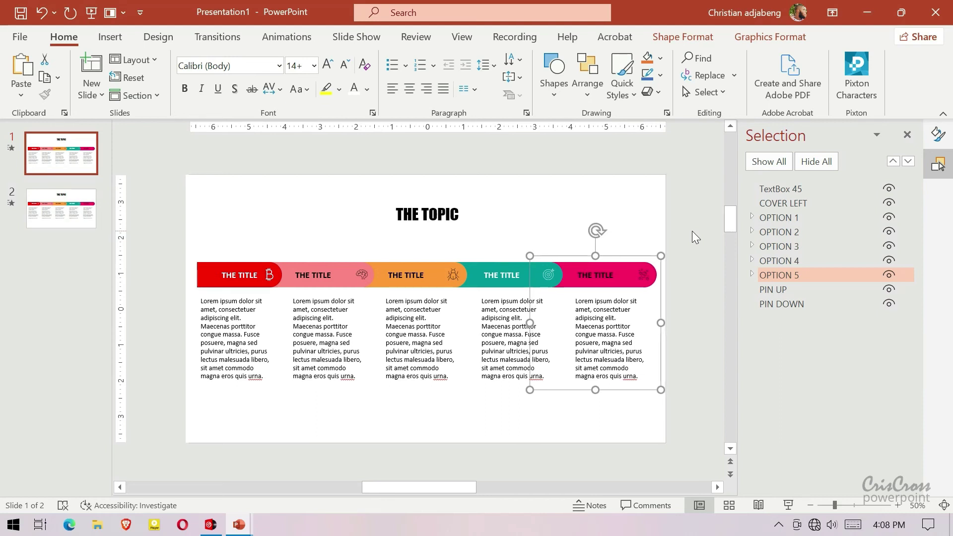
key(Left)
key(Left)
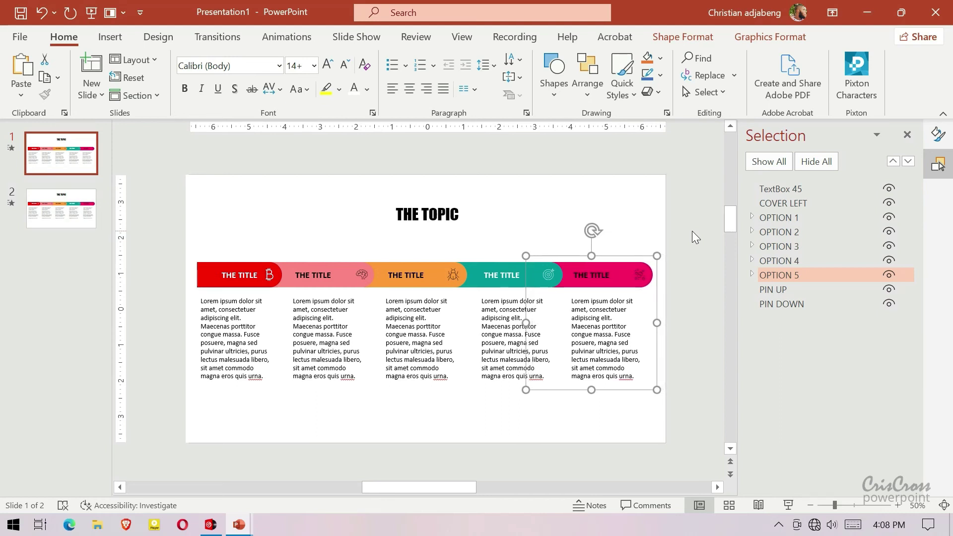
key(Left)
key(Left)
key(Left)
key(Left)
key(Left)
key(Left)
key(Left)
key(Left)
key(Left)
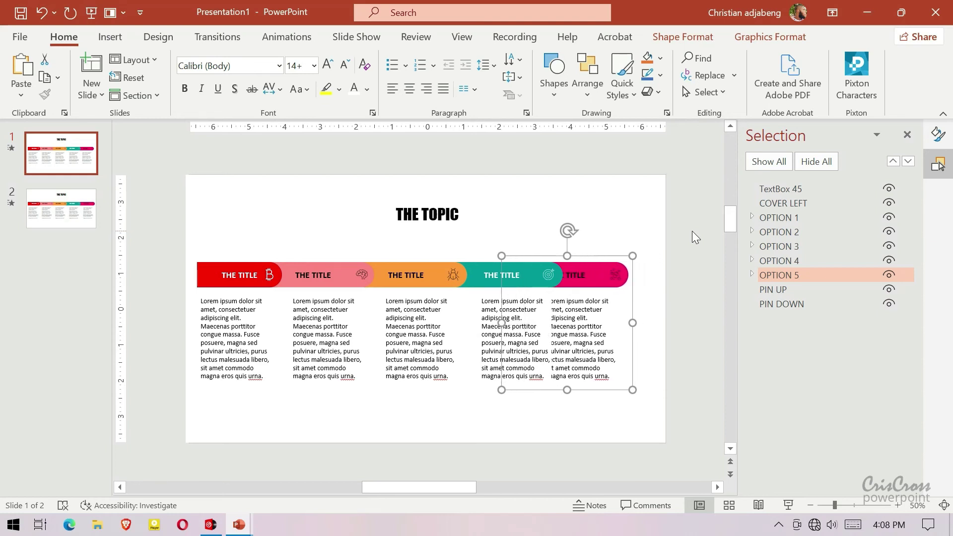
key(Left)
key(Left)
key(Left)
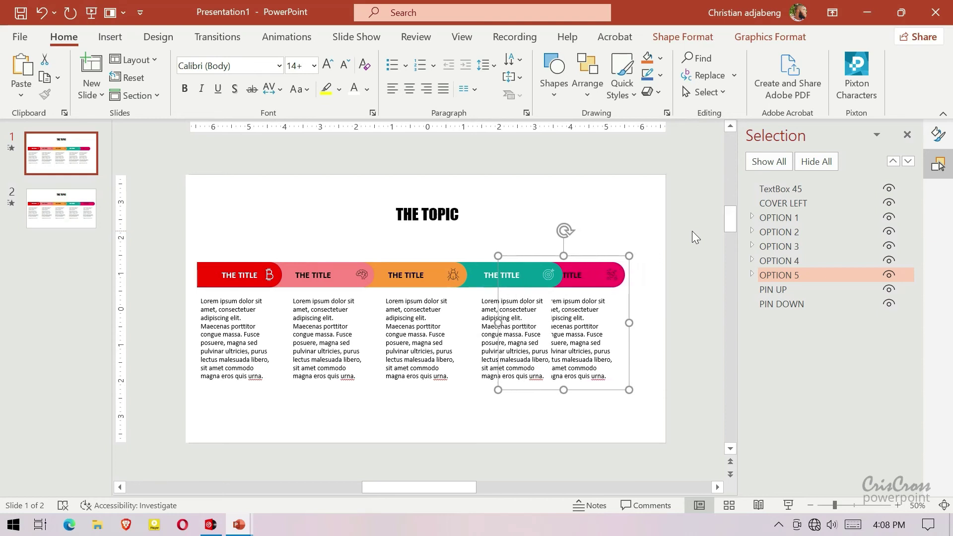
key(Left)
key(Left)
key(Left)
key(Left)
key(Left)
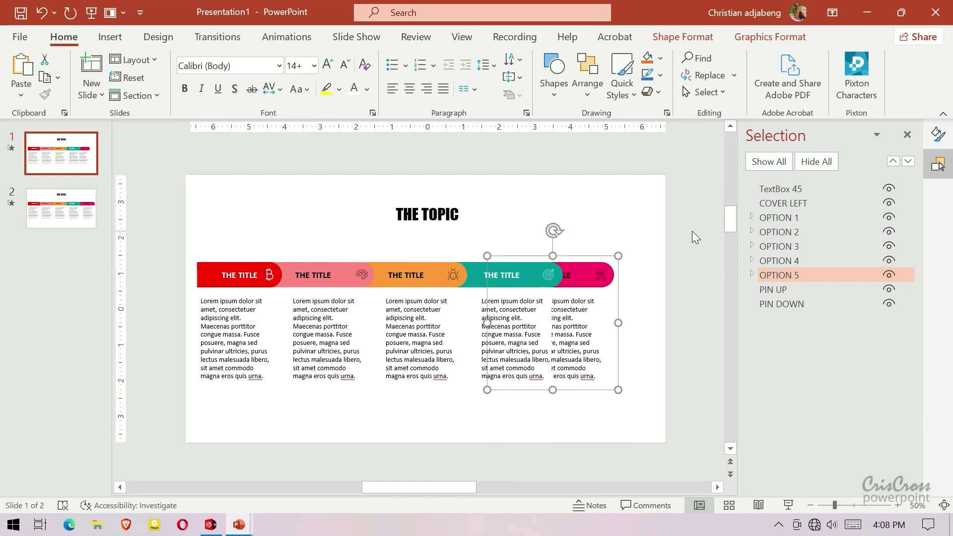
key(Left)
key(Left)
key(Left)
key(Left)
key(Left)
key(Left)
key(Left)
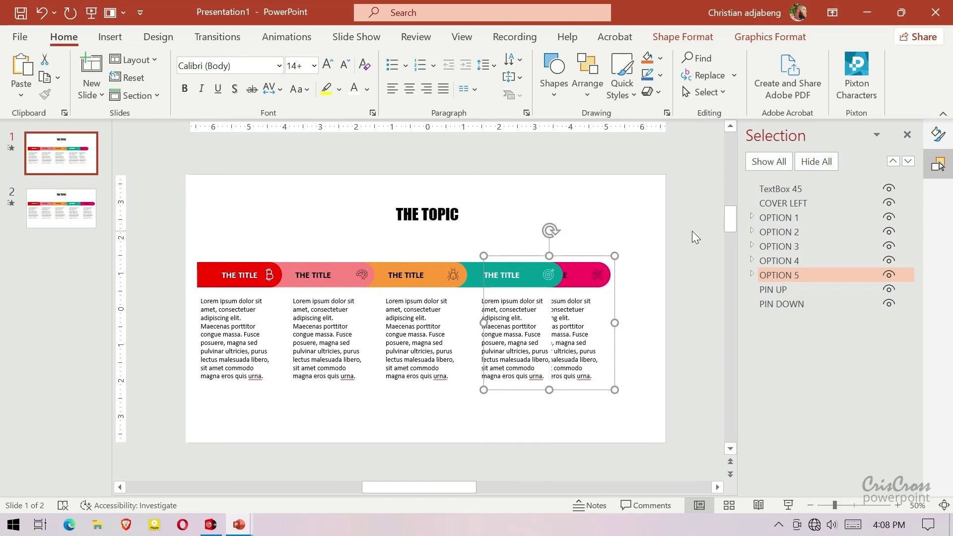
key(Left)
key(Left)
key(Left)
key(Left)
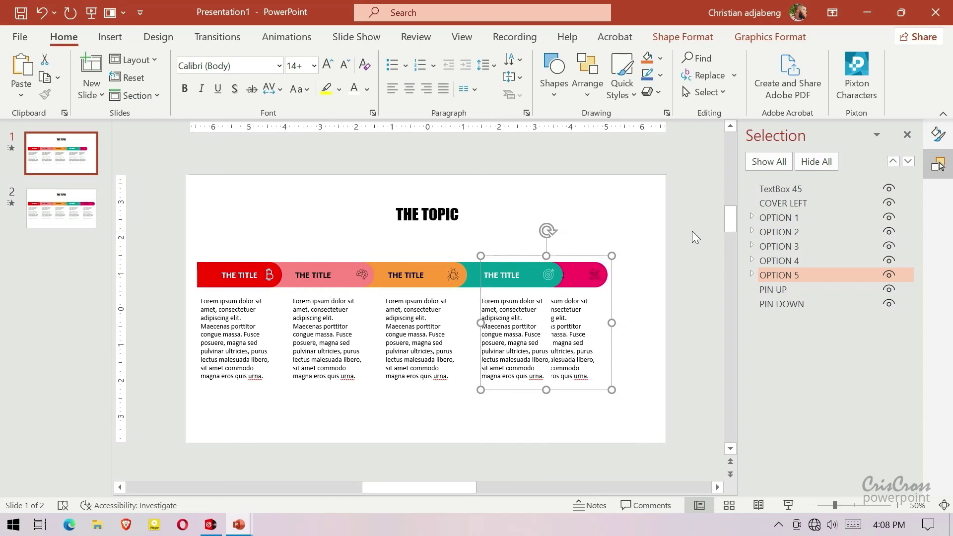
key(Left)
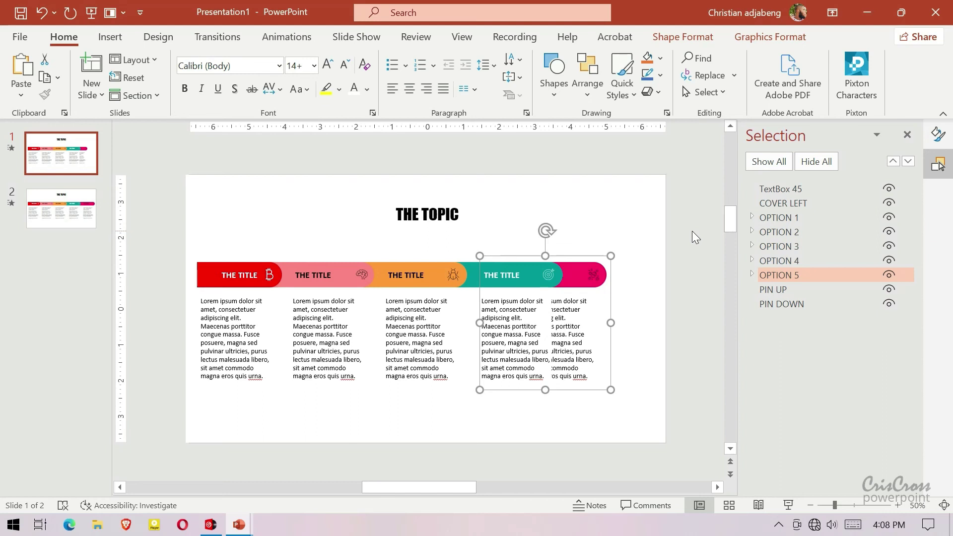
key(Left)
key(Left)
key(Left)
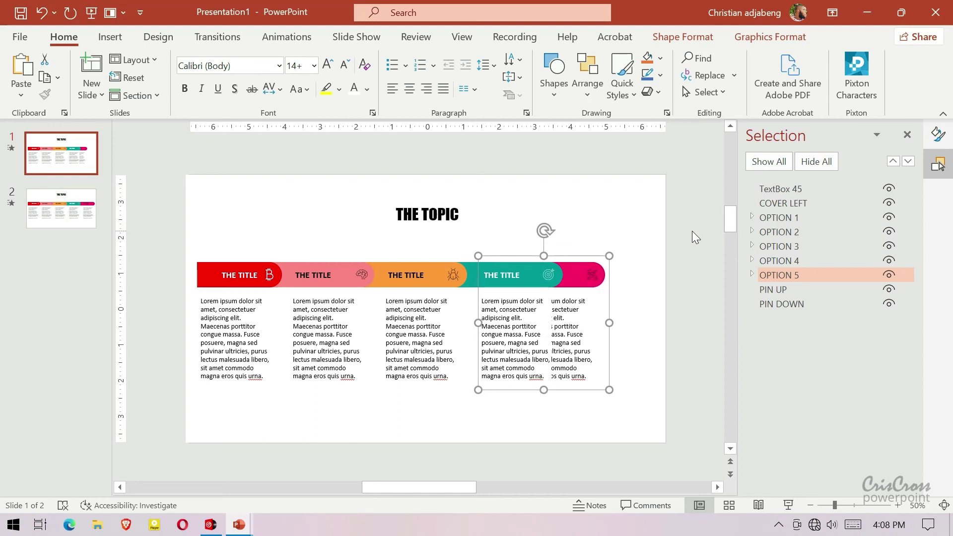
key(Left)
key(Left)
key(Left)
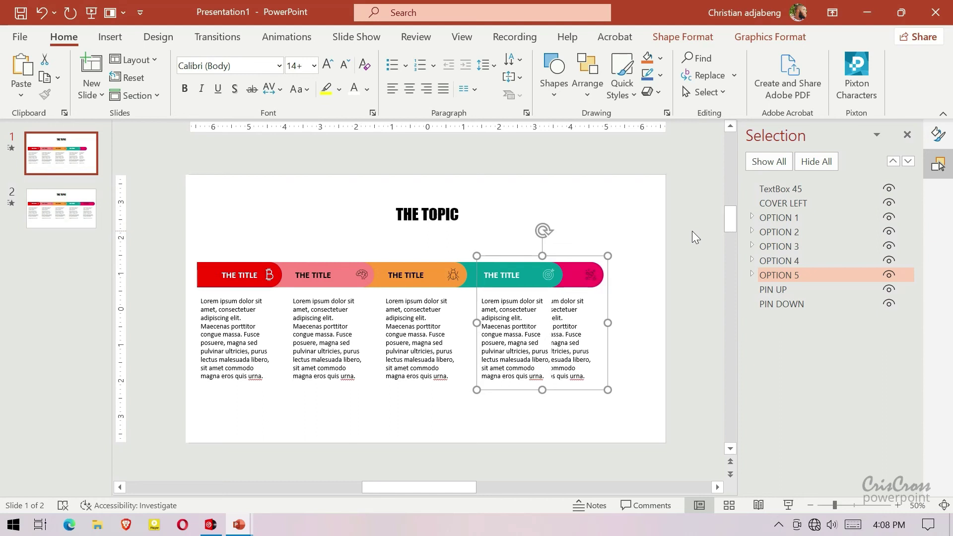
key(Left)
key(Left)
key(Left)
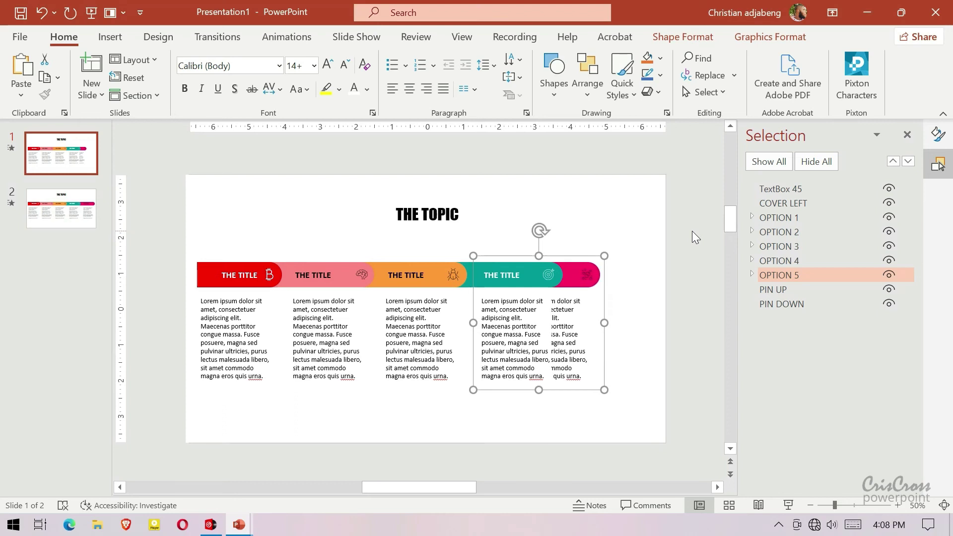
key(Left)
key(Left)
key(Left)
key(Left)
key(Left)
key(Left)
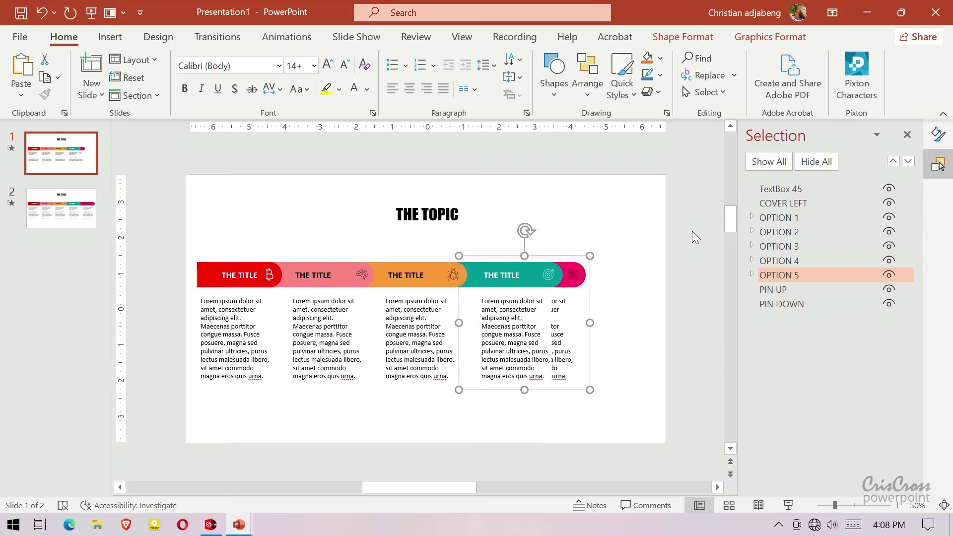
key(Left)
key(Left)
key(Left)
key(Left)
key(Left)
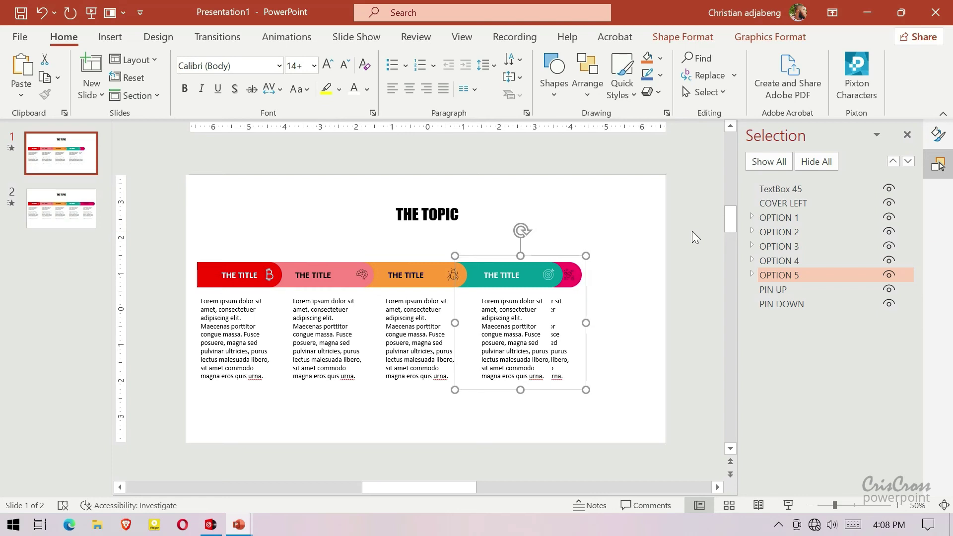
key(Left)
key(Left)
key(Left)
key(Left)
key(Left)
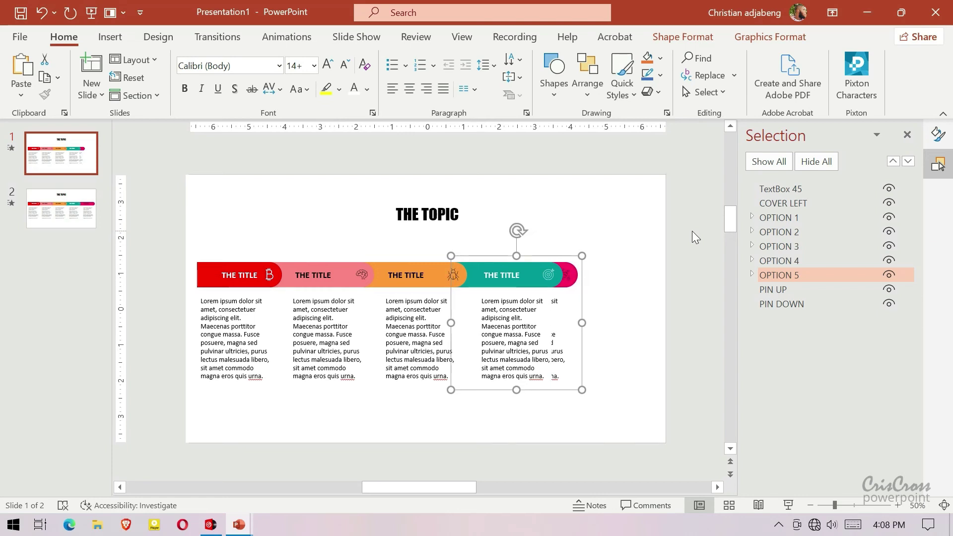
key(Left)
key(Left)
key(Left)
key(Left)
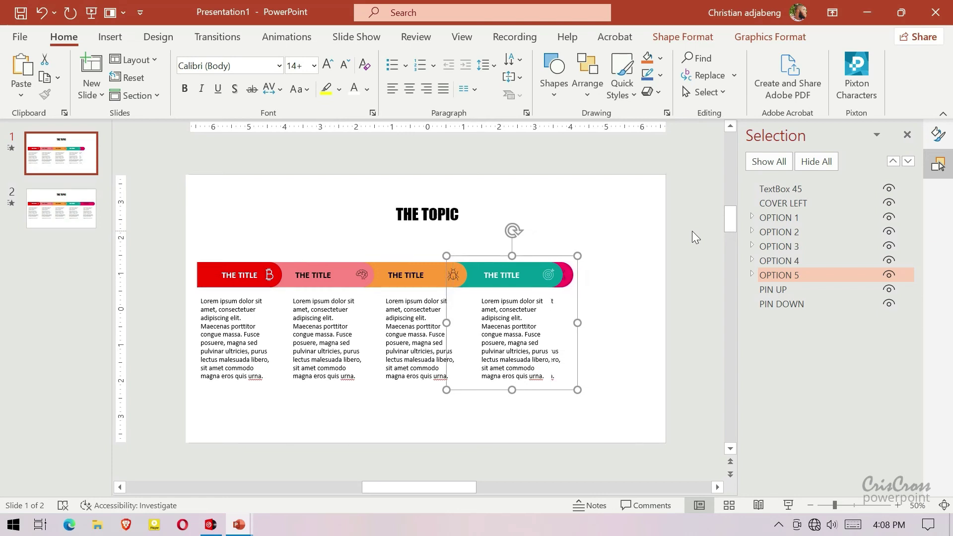
key(Left)
key(Left)
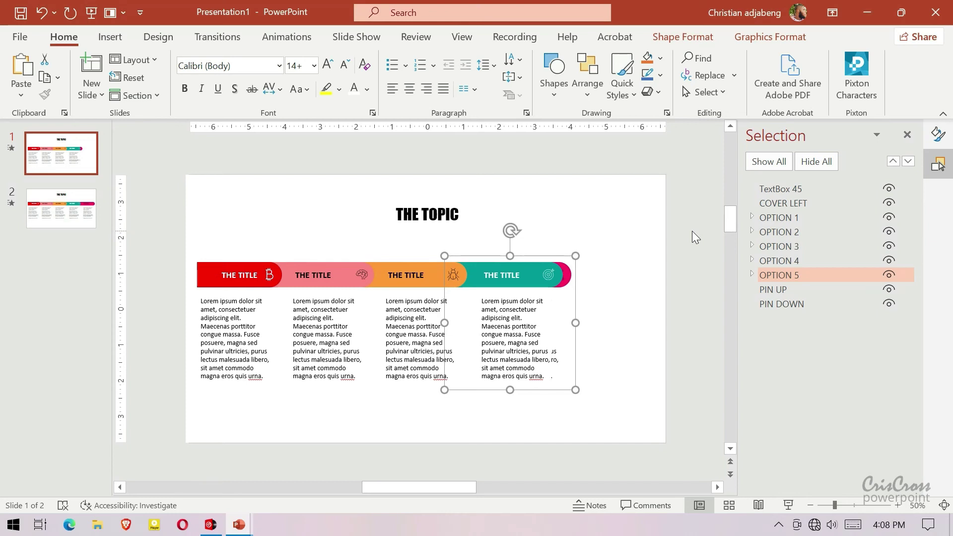
key(Left)
key(Left)
key(Left)
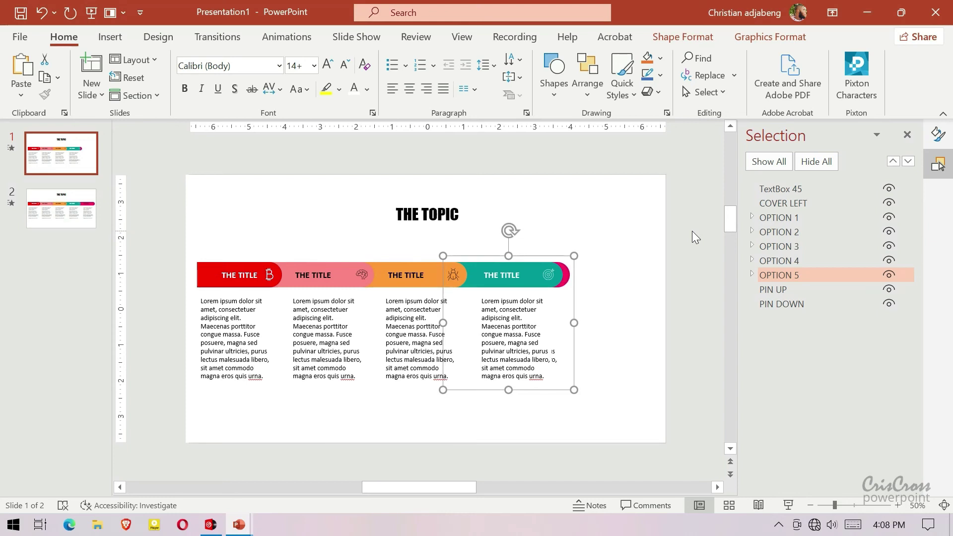
key(Left)
key(Left)
key(Left)
key(Left)
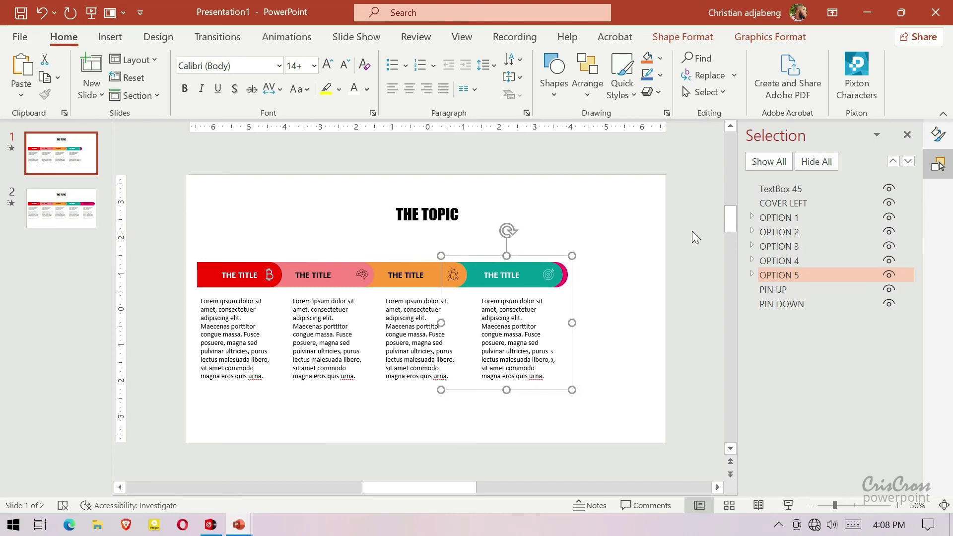
key(Left)
key(Left)
key(Left)
key(Left)
key(Left)
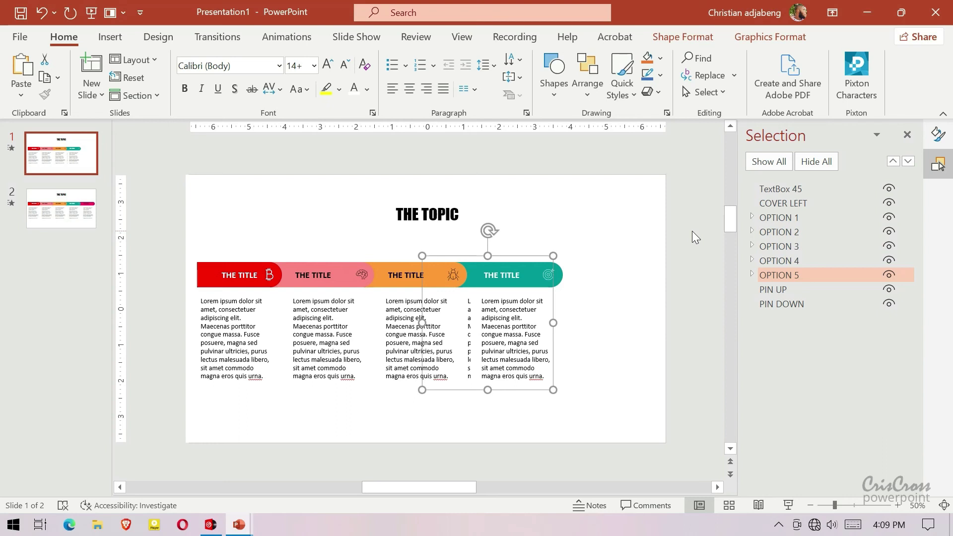
- Nudge the teal OPTION 5 group right with Right and Ctrl+Right until it follows the orange section
key(Right)
key(Right)
key(Right)
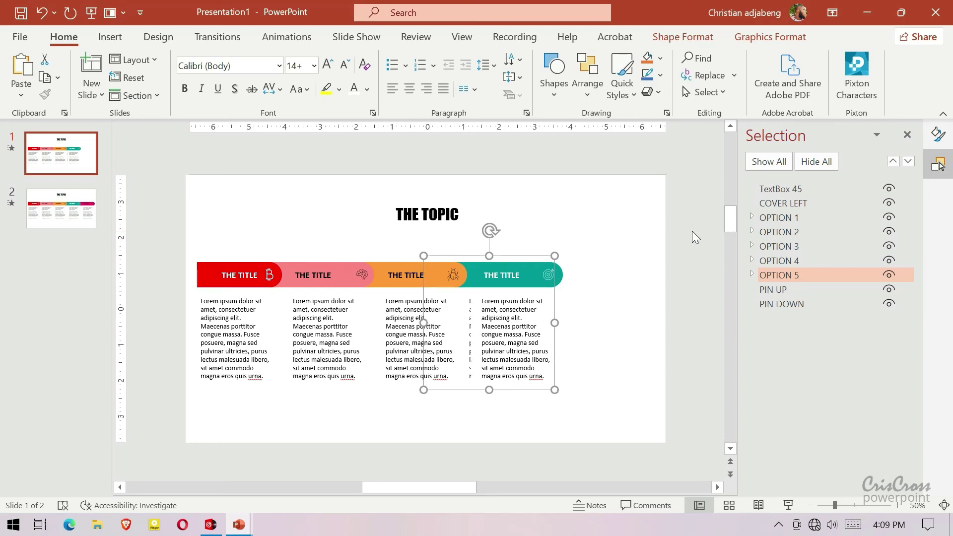
key(Right)
key(Right)
key(Right)
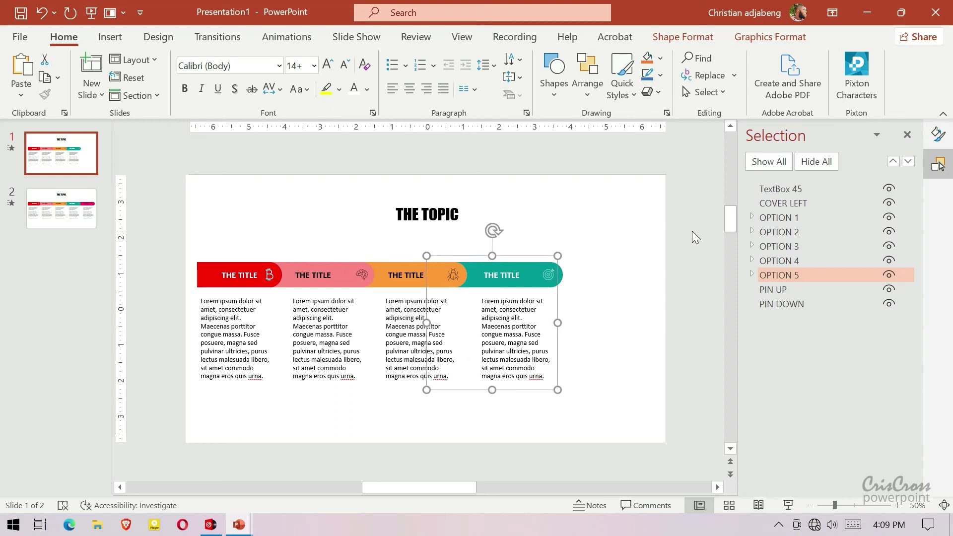
key(Right)
key(Escape)
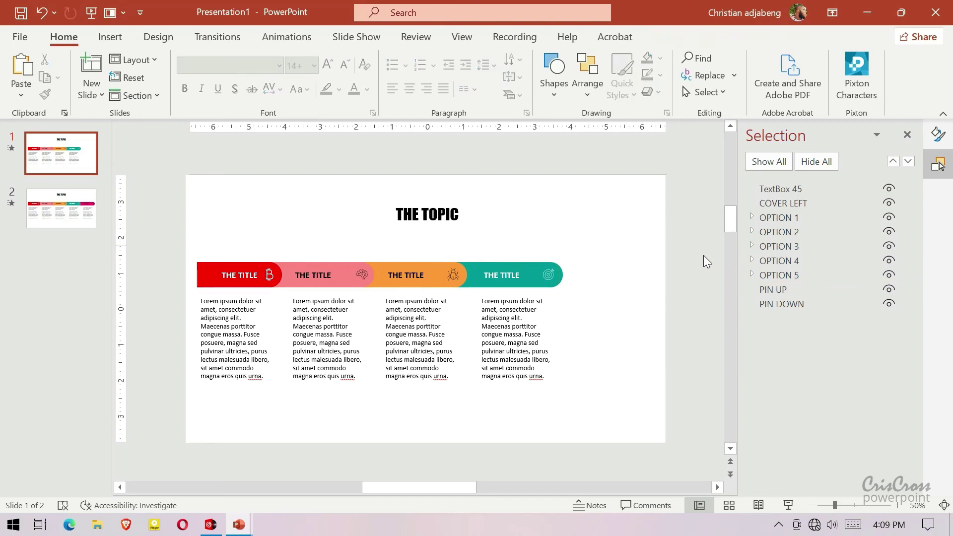
click(767, 275)
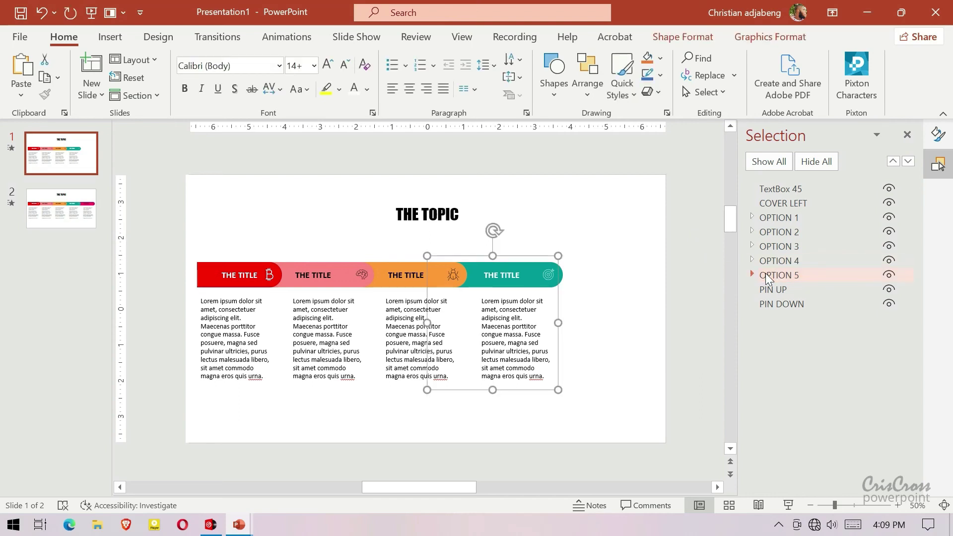
key(ctrl+Right)
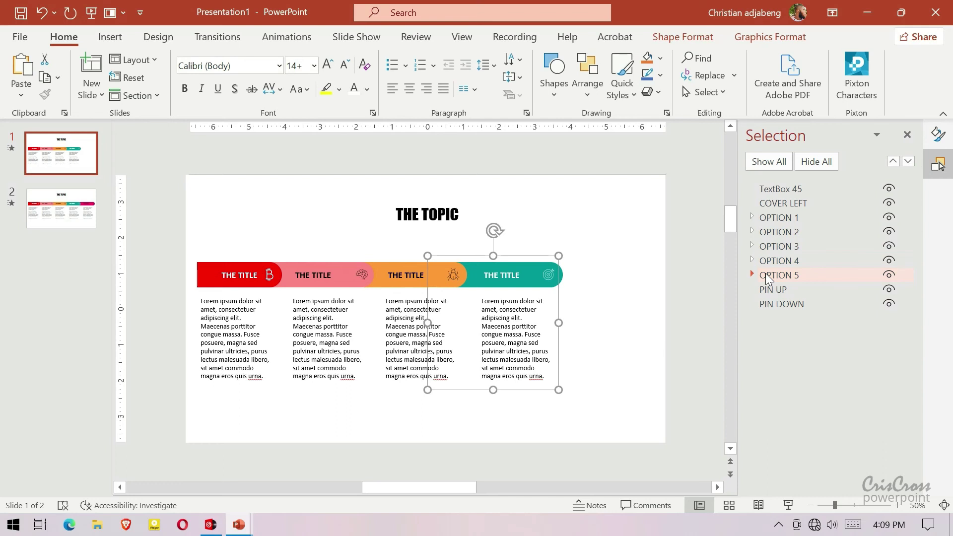
key(ctrl+Right)
key(ctrl+Right)
key(ctrl+Right)
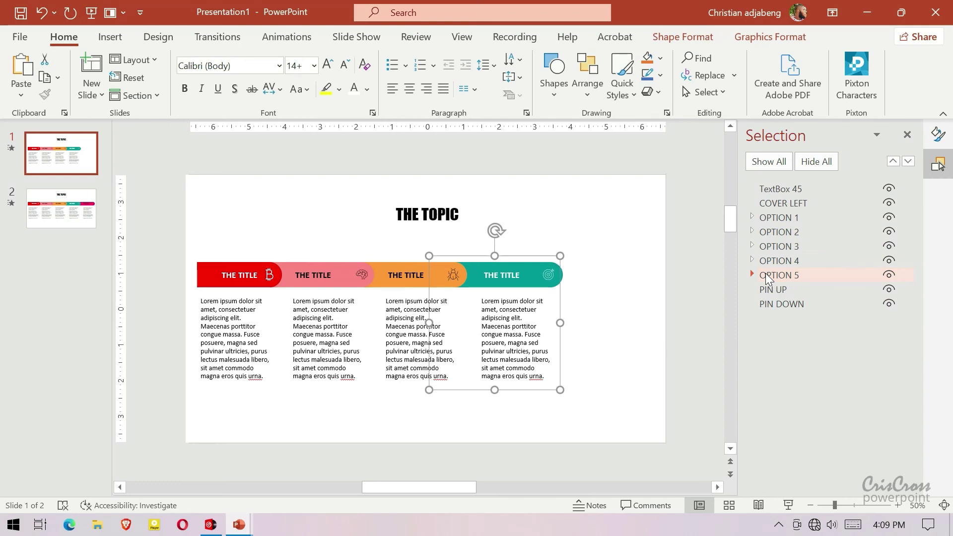
key(ctrl+Right)
key(ctrl+Right)
key(ctrl+Right)
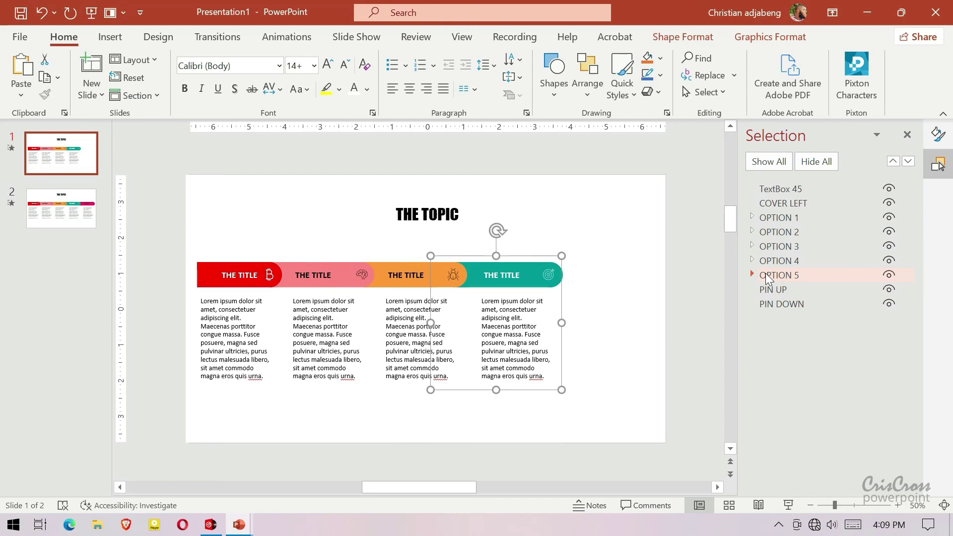
key(ctrl+Right)
key(ctrl+Right)
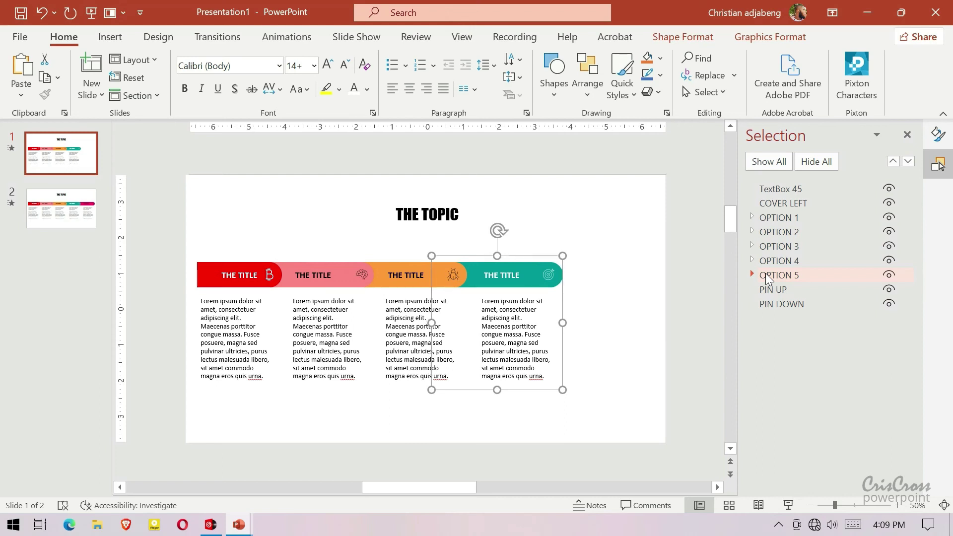
click(688, 271)
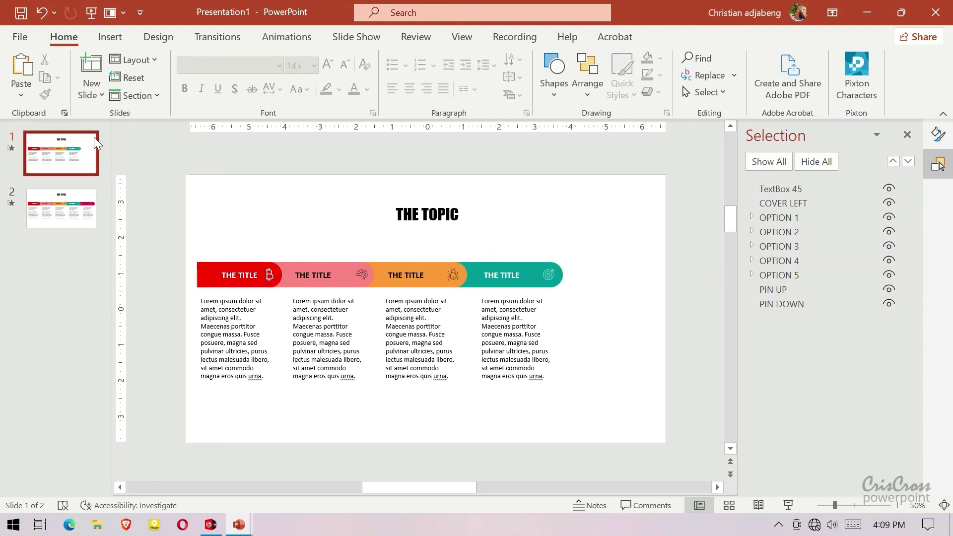
- Duplicate slide 1 and return to the first slide
right_click(86, 152)
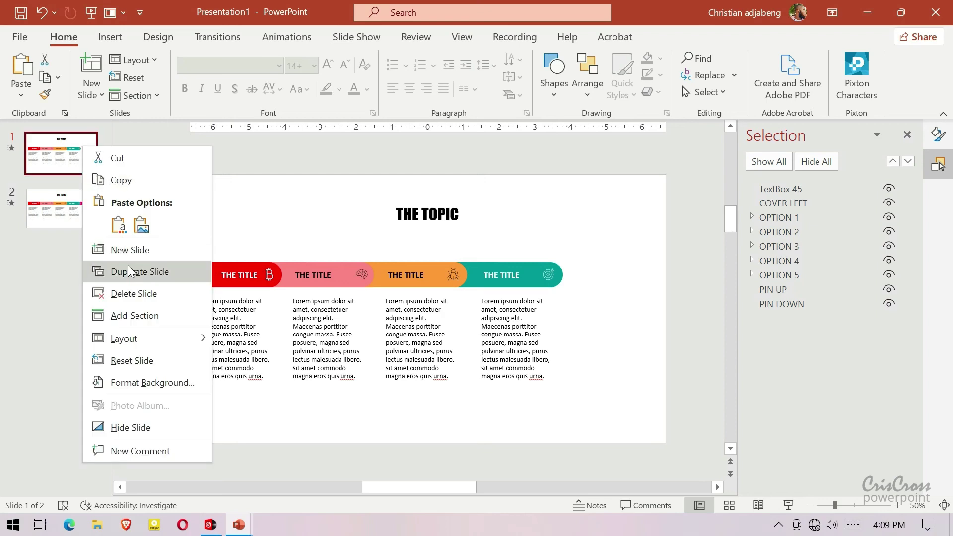
click(127, 265)
click(61, 153)
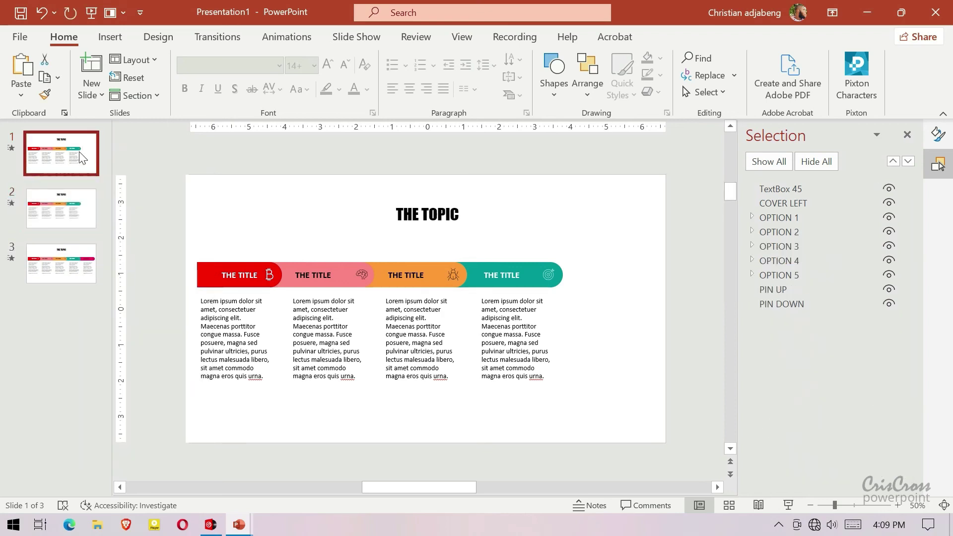
- Slide OPTION 4 and OPTION 5 left until the teal section hides behind the orange one
click(788, 261)
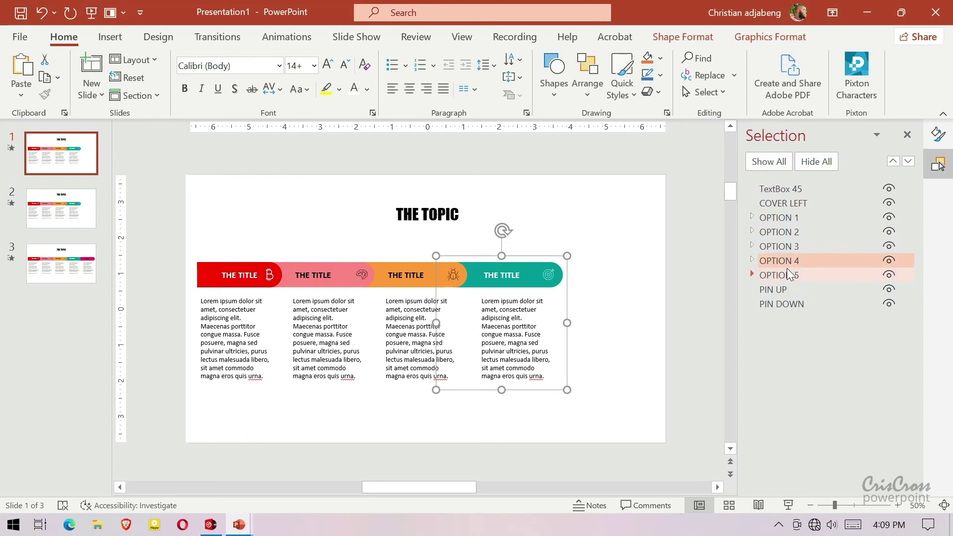
ctrl+click(787, 276)
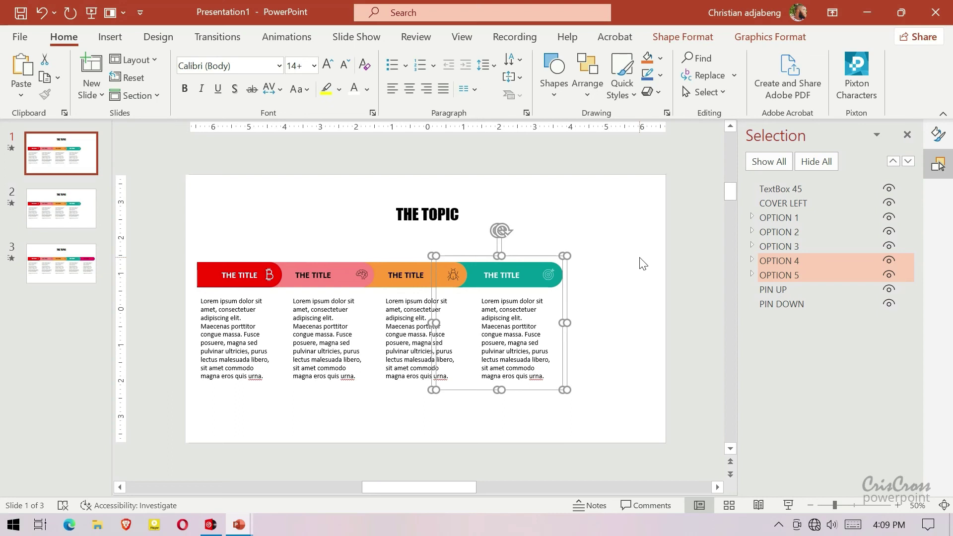
key(ctrl+Left)
key(ctrl+Left)
key(ctrl+Left)
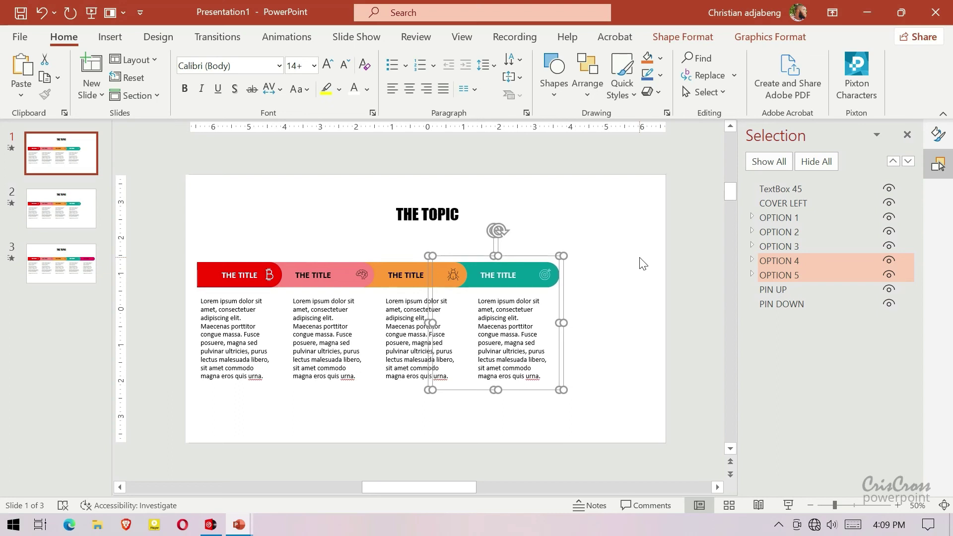
key(Left)
key(Left)
key(Left)
key(Left)
key(Left)
key(Left)
key(Left)
key(Left)
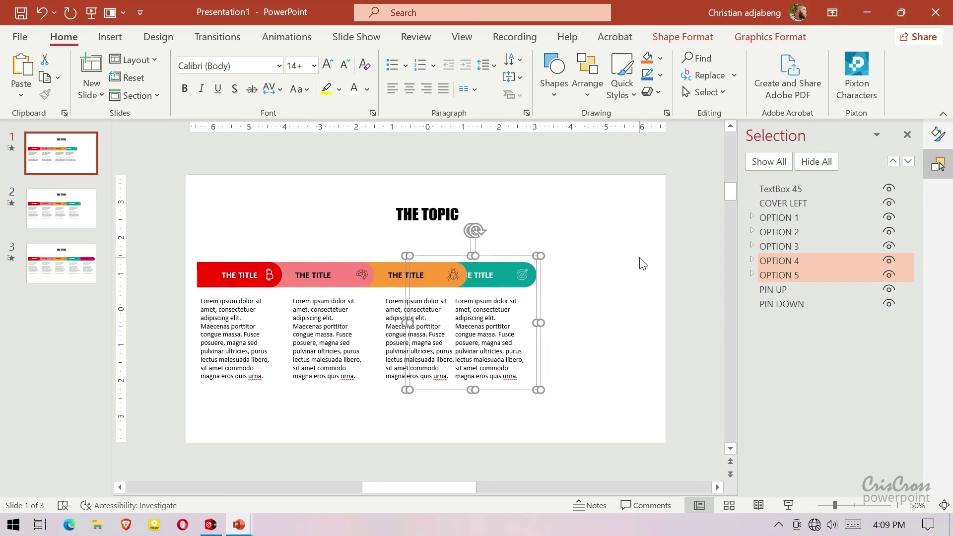
key(Left)
key(Left)
key(Left)
key(Left)
key(Left)
key(Left)
key(Left)
key(Left)
key(Left)
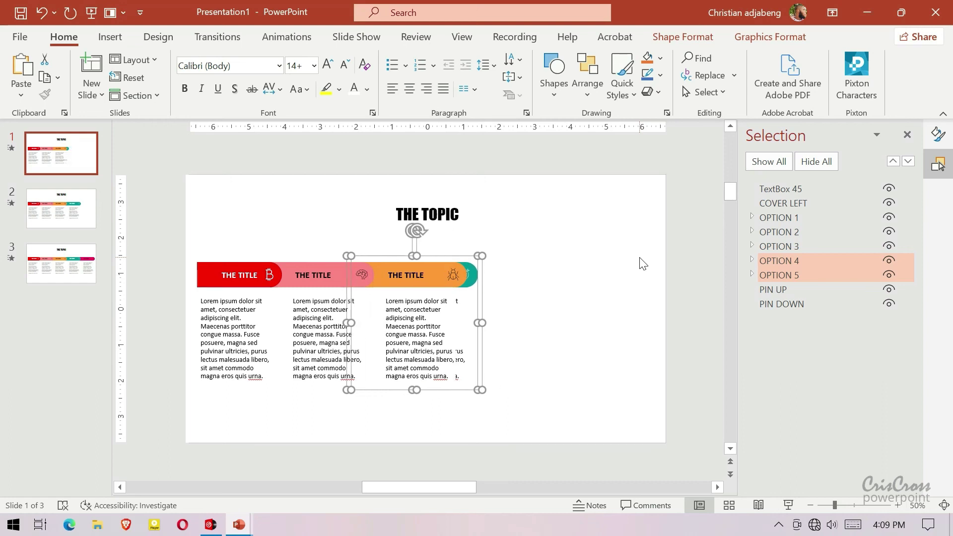
key(ctrl+Left)
key(ctrl+Left)
key(ctrl+Left)
key(ctrl+Left)
key(ctrl+Left)
key(ctrl+Left)
key(ctrl+Left)
key(ctrl+Left)
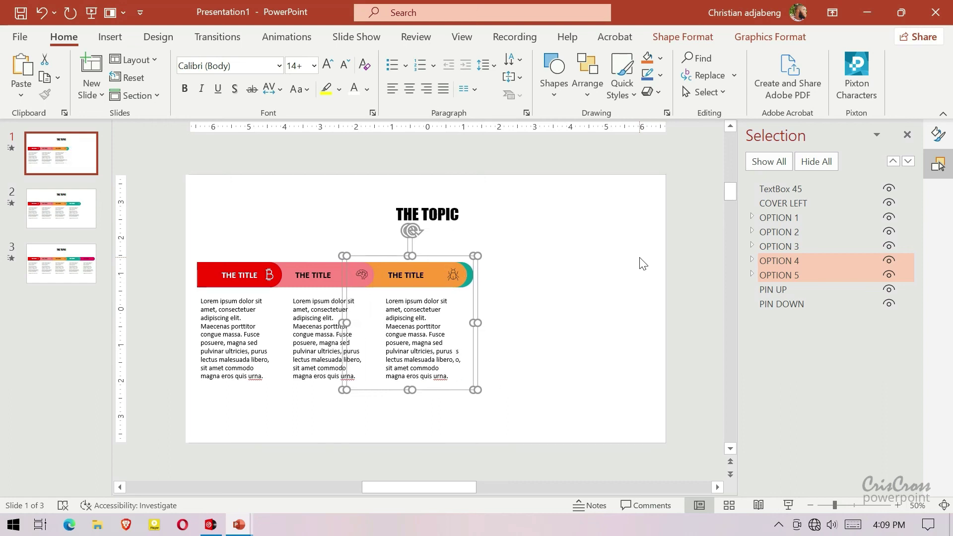
key(ctrl+Left)
key(ctrl+Left)
key(ctrl+Left)
key(ctrl+Left)
key(ctrl+Left)
key(ctrl+Left)
key(ctrl+Left)
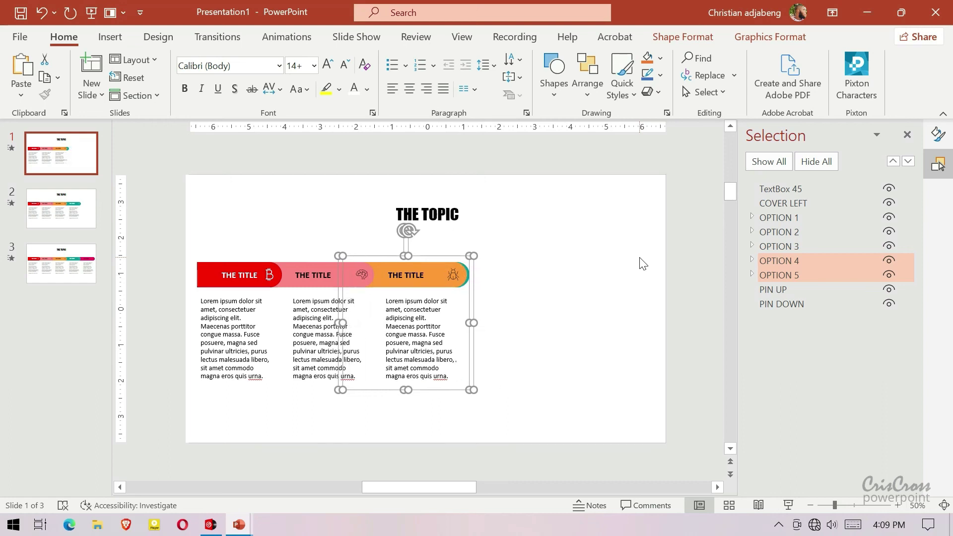
key(ctrl+Left)
key(ctrl+Left)
key(ctrl+Left)
key(ctrl+Left)
key(ctrl+Left)
key(ctrl+Left)
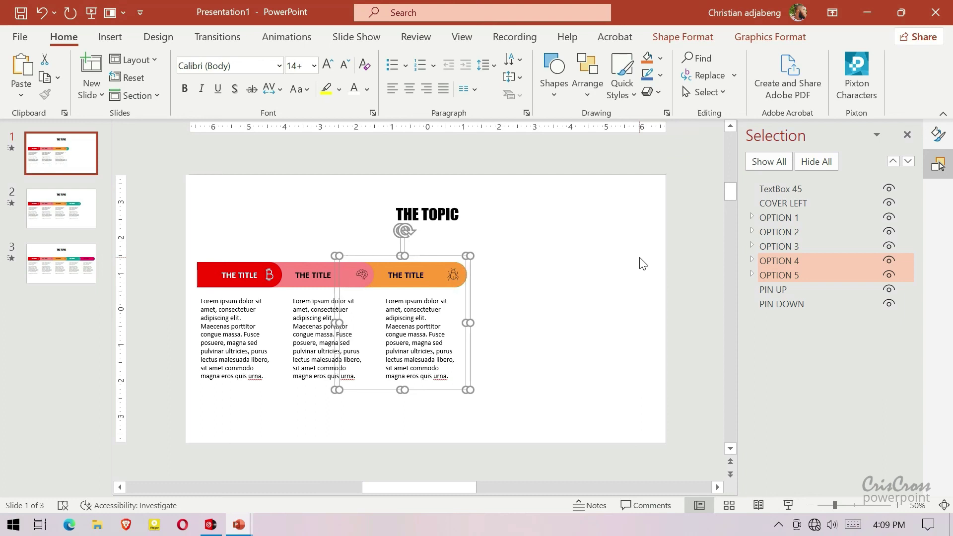
key(ctrl+Left)
key(ctrl+Left)
key(ctrl+Left)
key(ctrl+Left)
key(ctrl+Left)
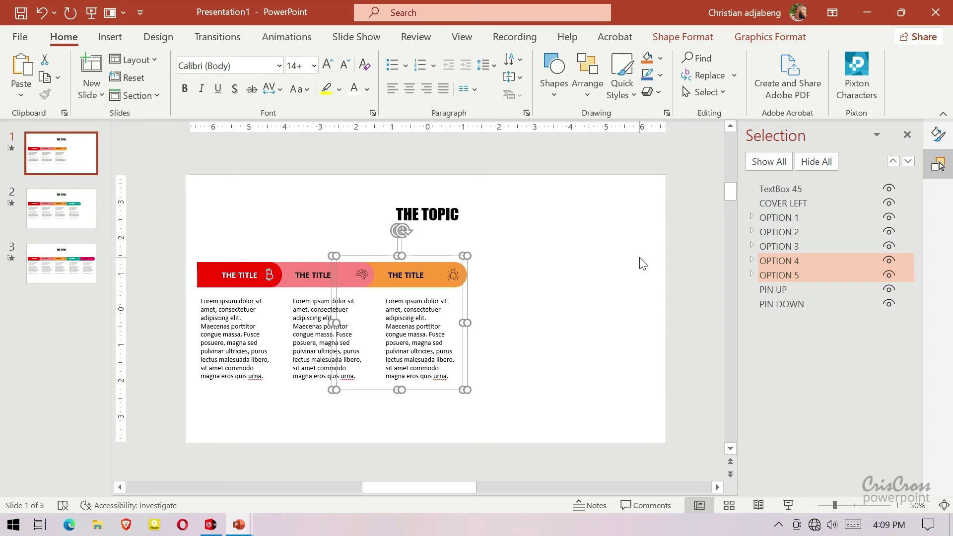
- Duplicate slide 1 again and return to the first slide
click(673, 252)
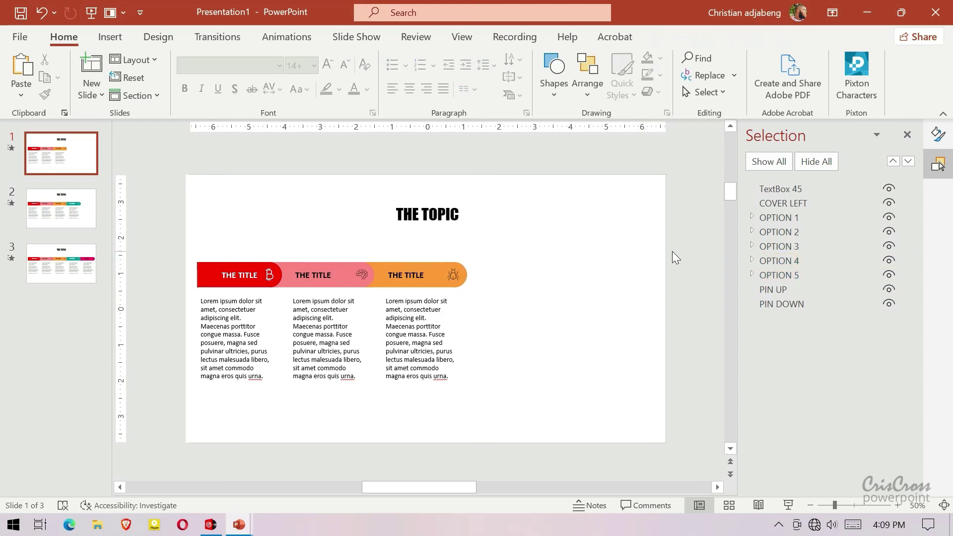
click(78, 157)
right_click(78, 156)
click(112, 275)
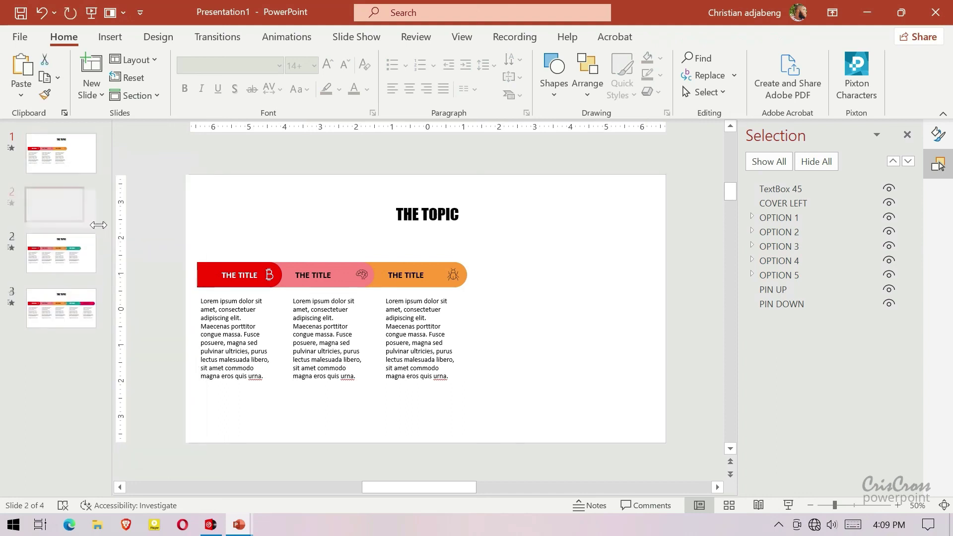
click(74, 165)
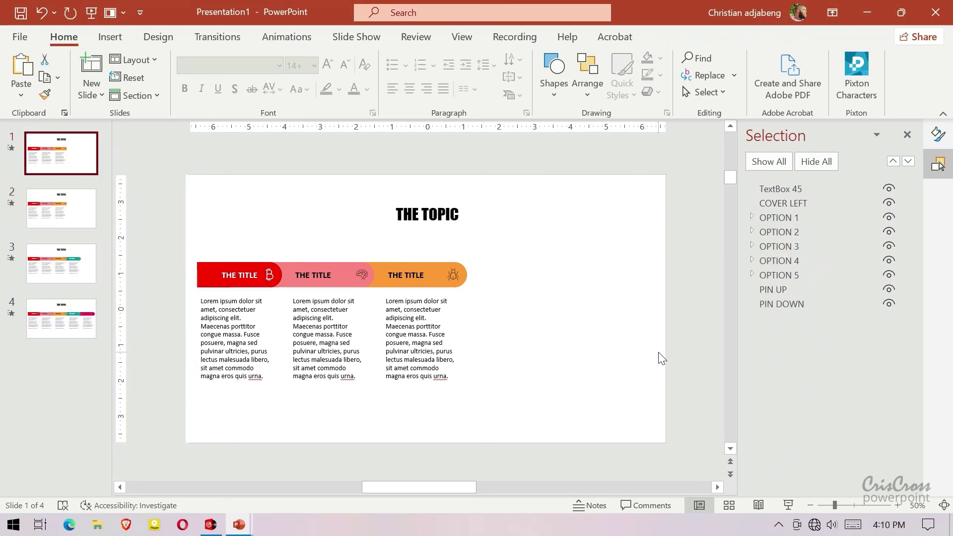
- Slide OPTION 3, 4 and 5 left behind OPTION 2, leaving red and pink tabs visible
click(776, 276)
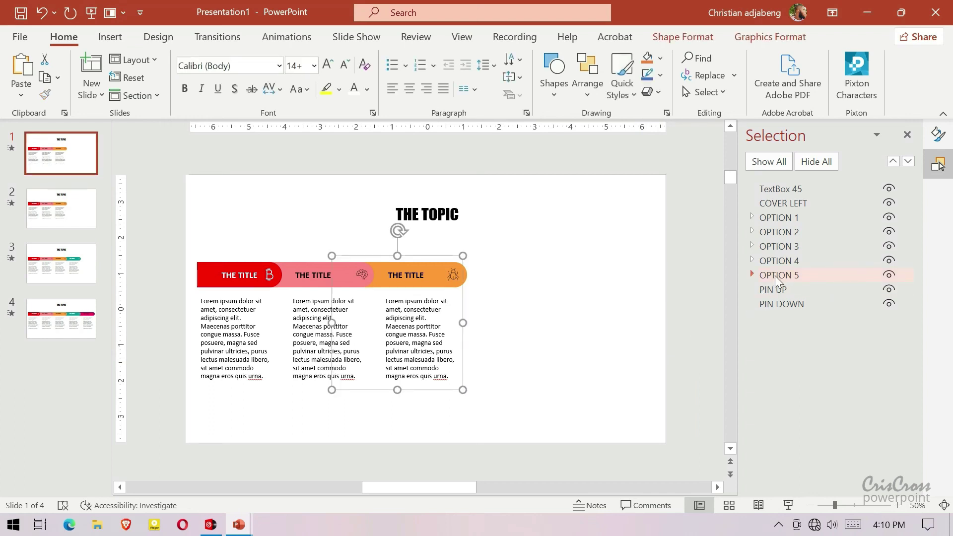
ctrl+click(782, 256)
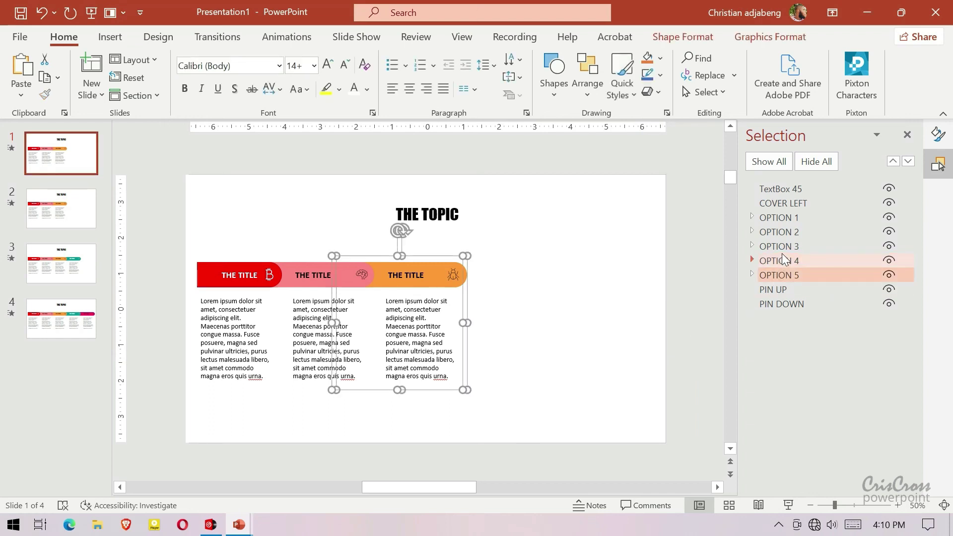
ctrl+click(785, 246)
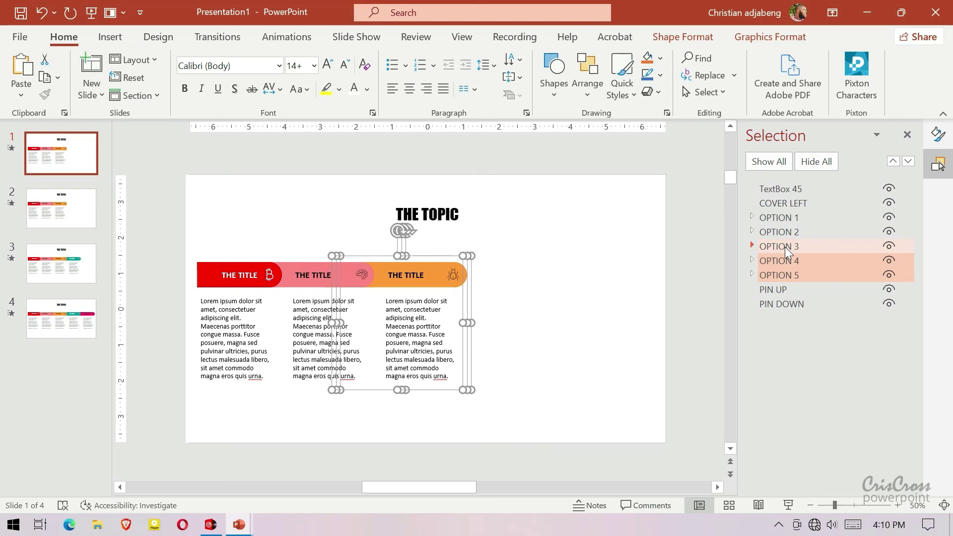
key(Left)
key(Left)
key(Left)
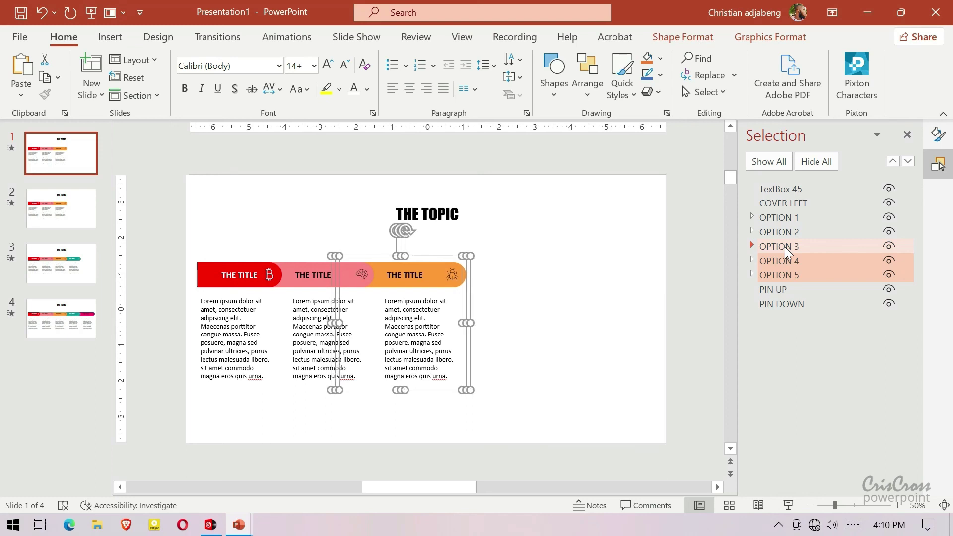
key(Left)
key(Left)
key(Left)
key(Left)
key(Left)
key(Left)
key(Left)
key(Left)
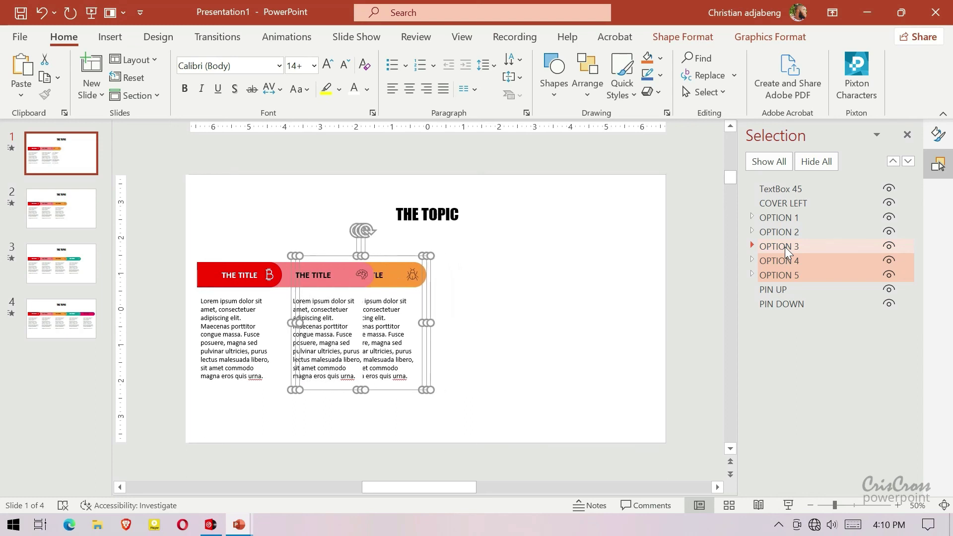
key(Left)
key(Left)
key(Left)
key(Left)
key(Left)
key(Left)
key(Left)
key(Left)
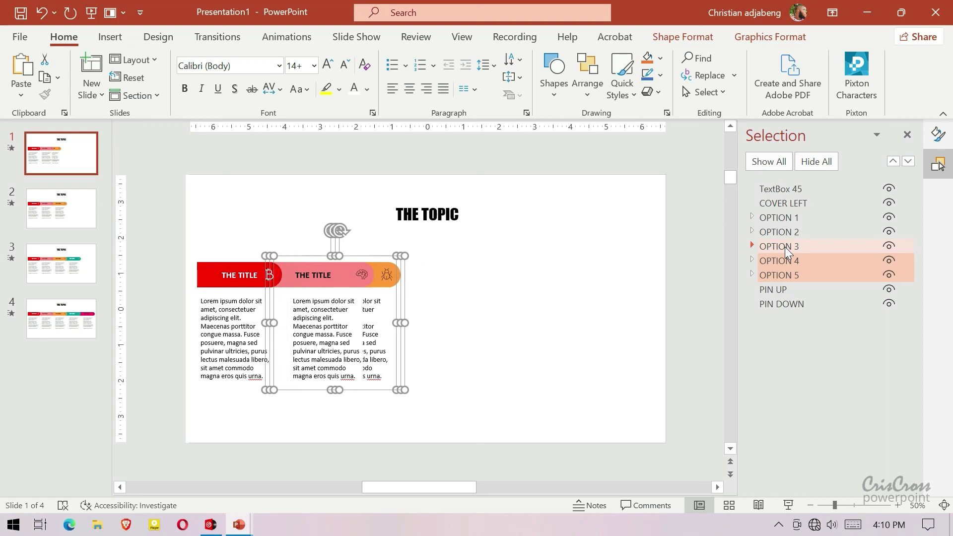
key(Left)
key(Left)
key(Left)
key(Left)
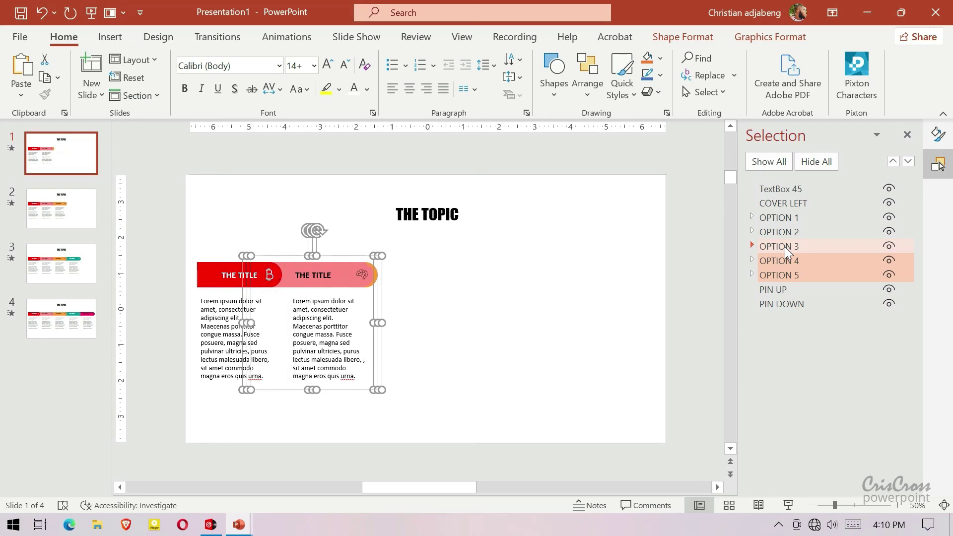
key(Left)
key(Left)
key(Left)
key(Left)
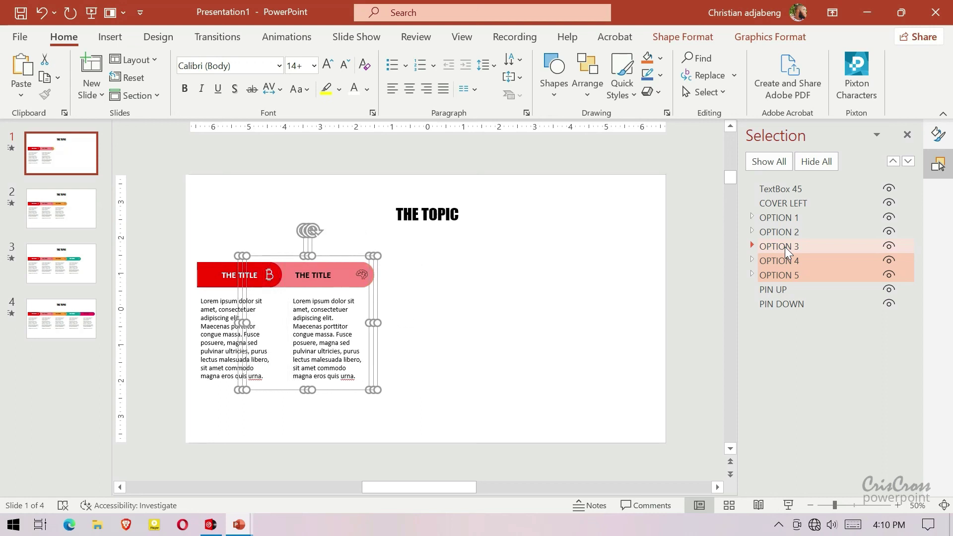
key(Left)
key(Left)
key(Left)
key(Left)
key(Left)
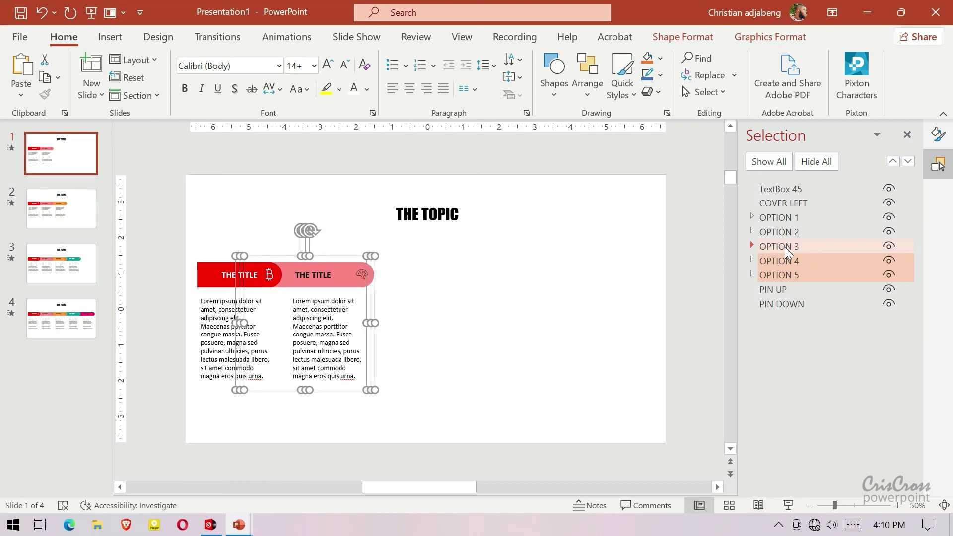
key(Left)
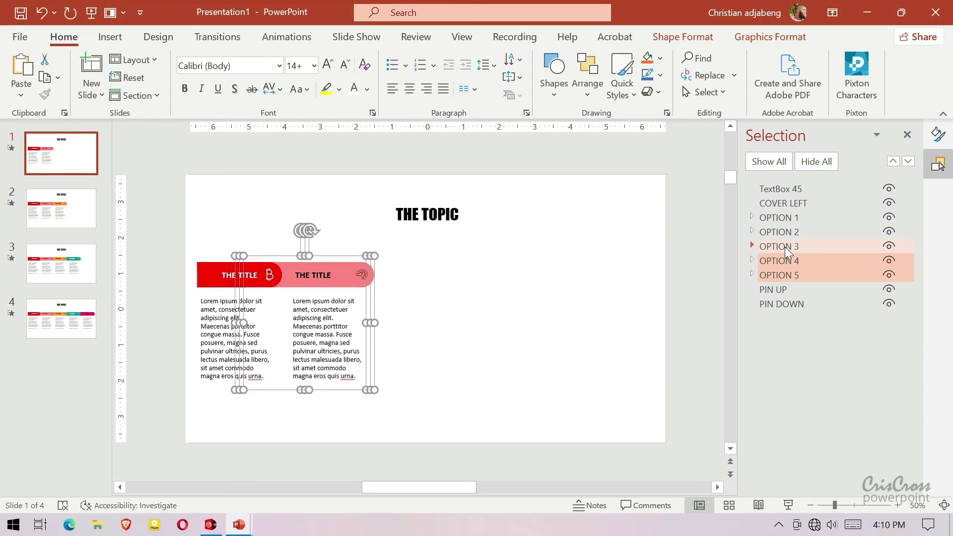
click(169, 166)
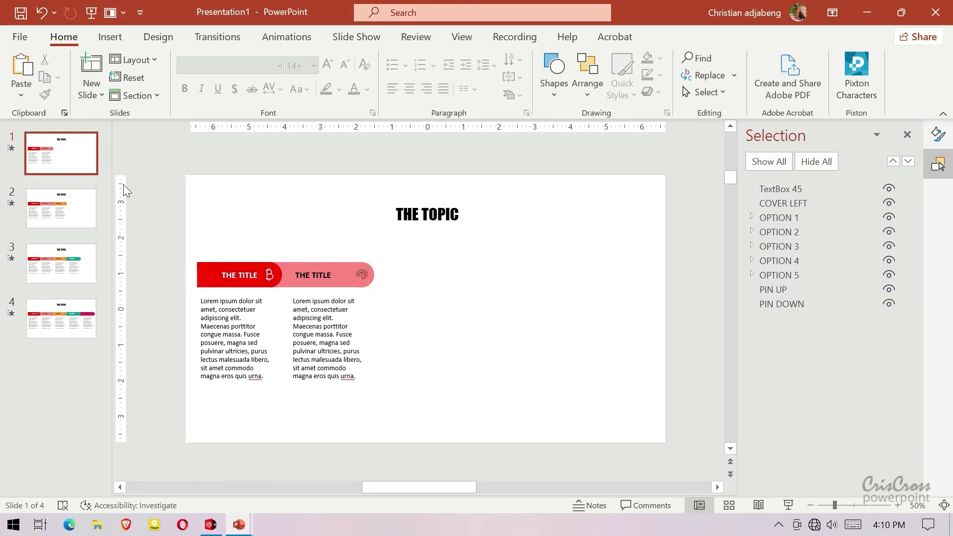
- Duplicate slide 1 once more and return to the first slide
right_click(63, 168)
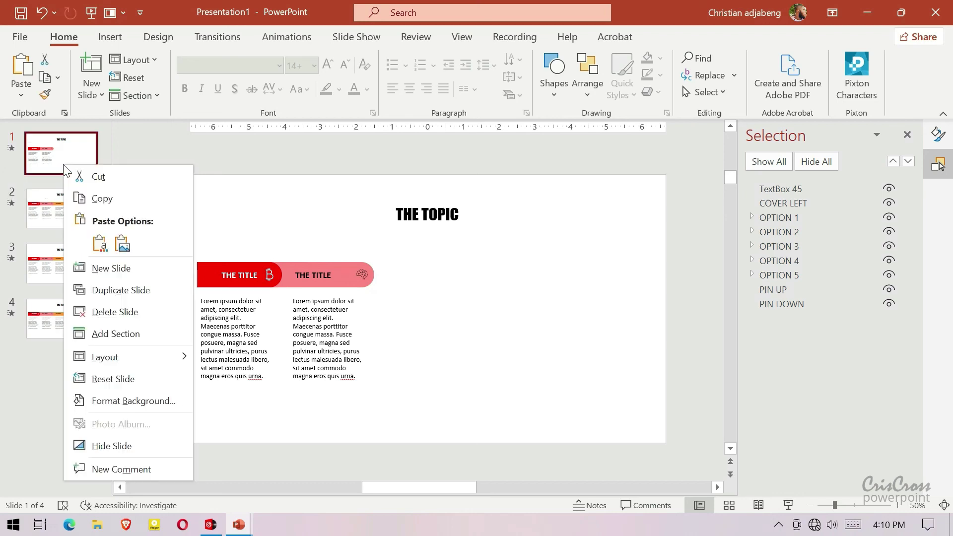
click(100, 289)
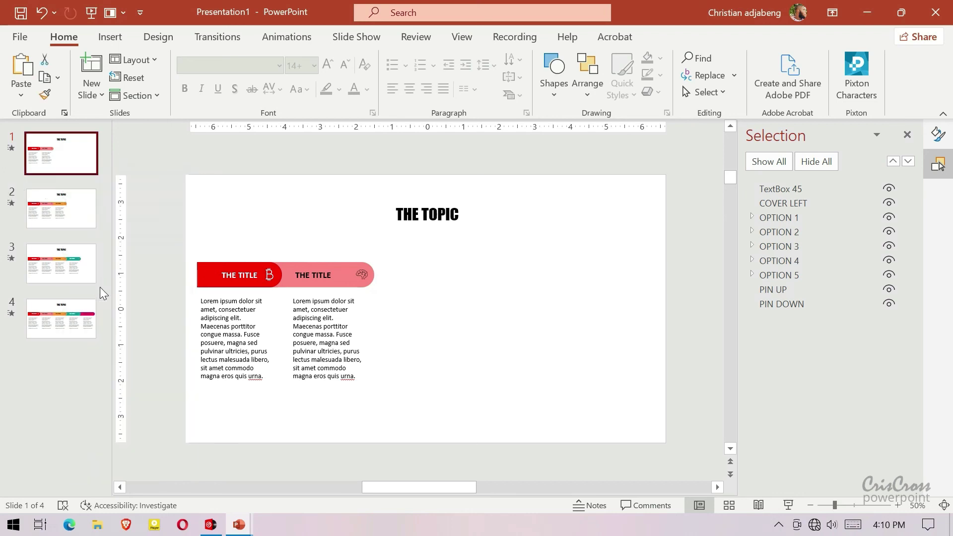
click(83, 162)
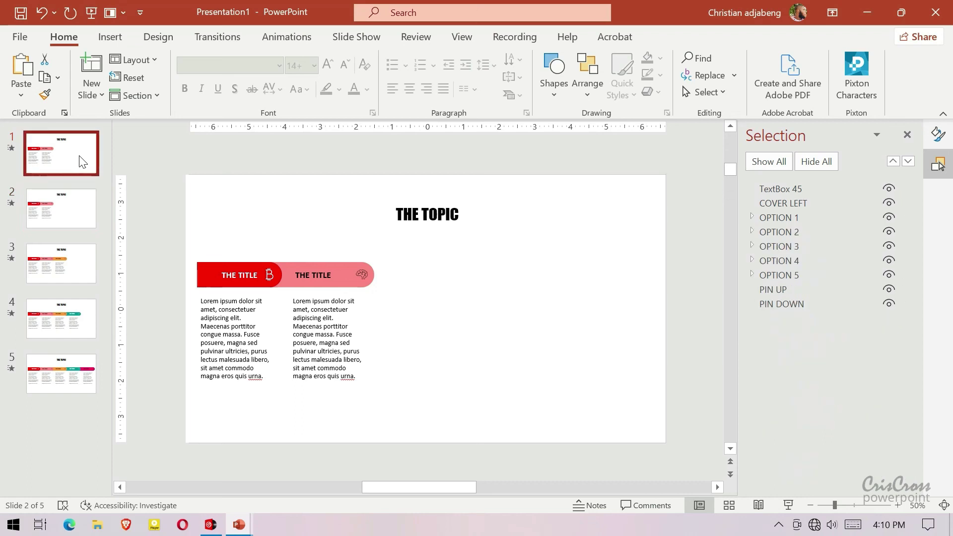
- Select the OPTION 5, 4, 3 and 2 groups together
click(808, 278)
ctrl+click(809, 259)
ctrl+click(812, 247)
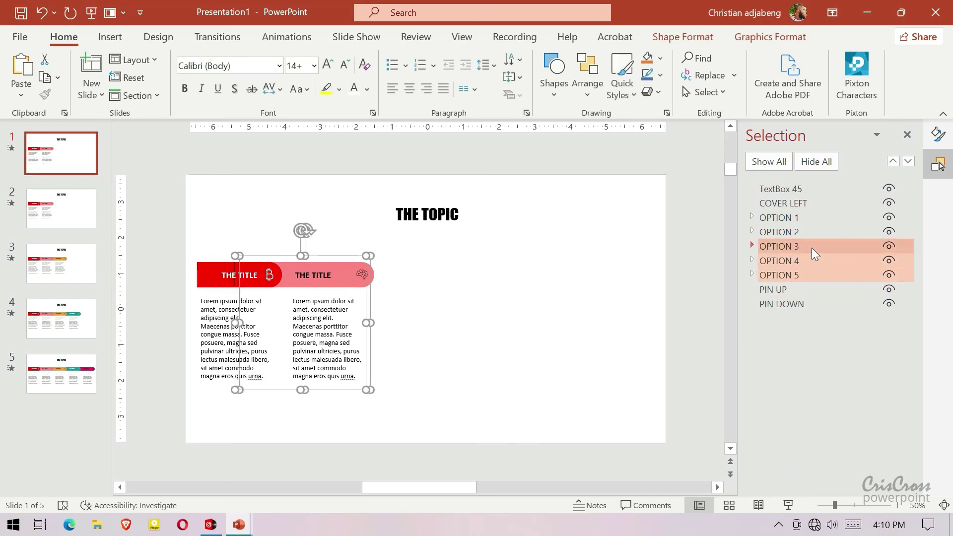
ctrl+click(814, 234)
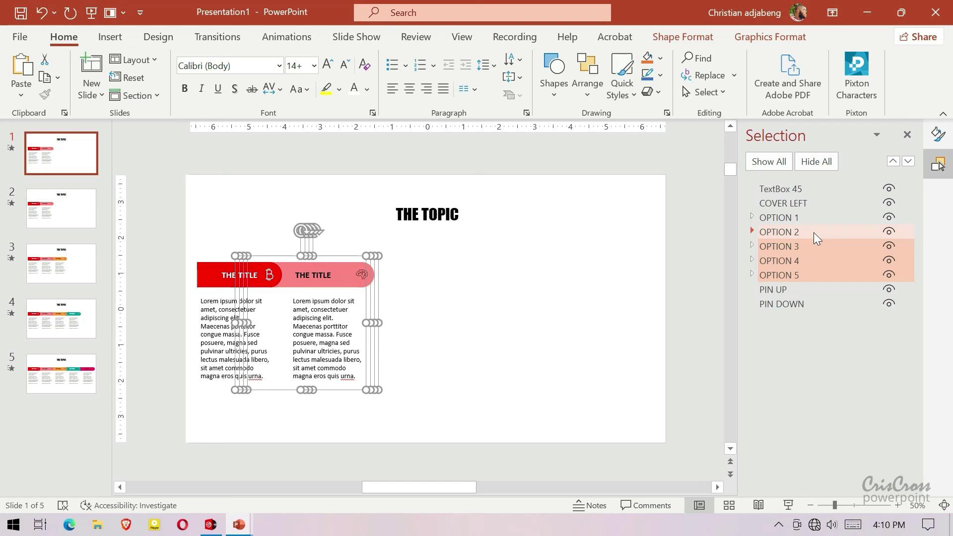
- Nudge OPTION 2–5 left until they sit behind OPTION 1, showing only the red tab
key(Left)
key(Left)
key(Left)
key(Left)
key(Left)
key(Left)
key(Left)
key(Left)
key(Left)
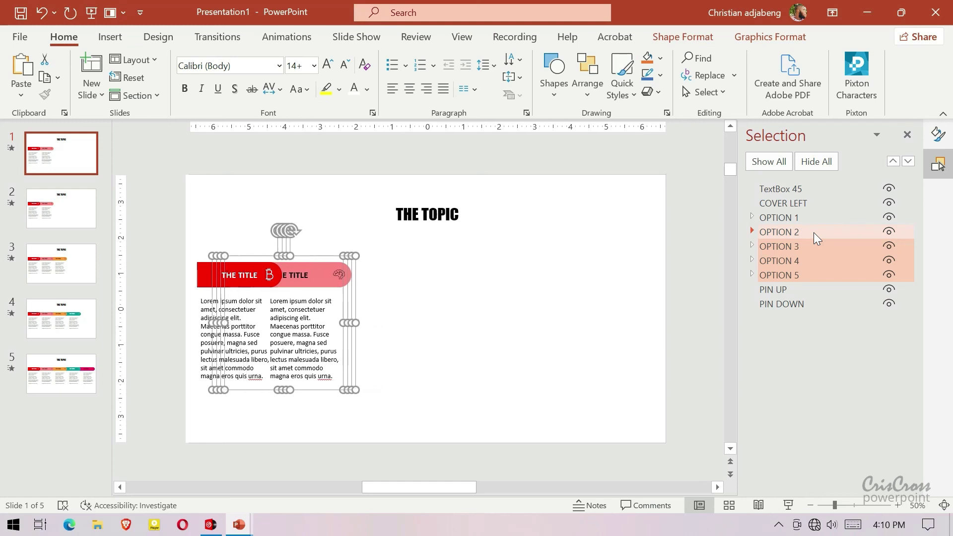
key(Left)
key(Left)
key(Left)
key(Left)
key(Left)
key(Left)
key(Left)
key(Left)
key(Left)
key(Left)
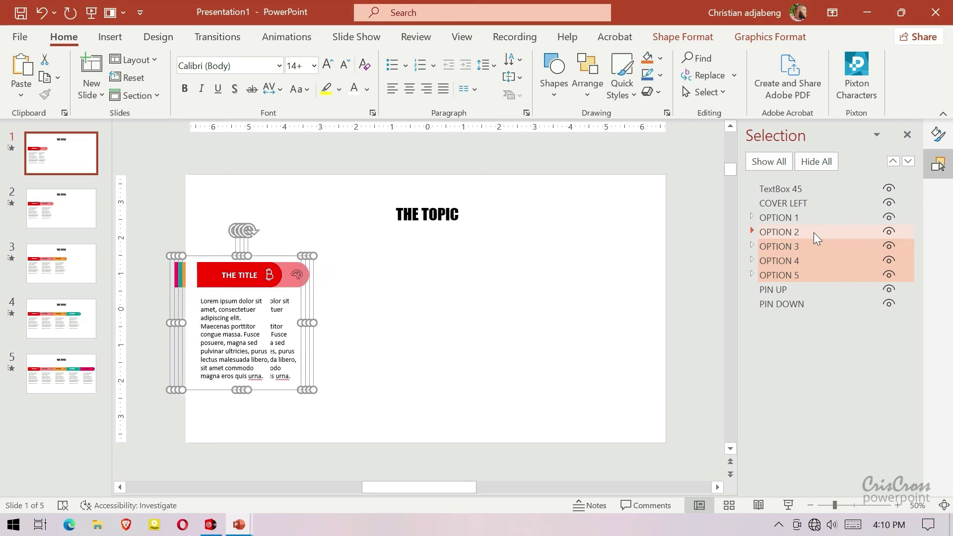
key(Left)
key(Left)
key(Left)
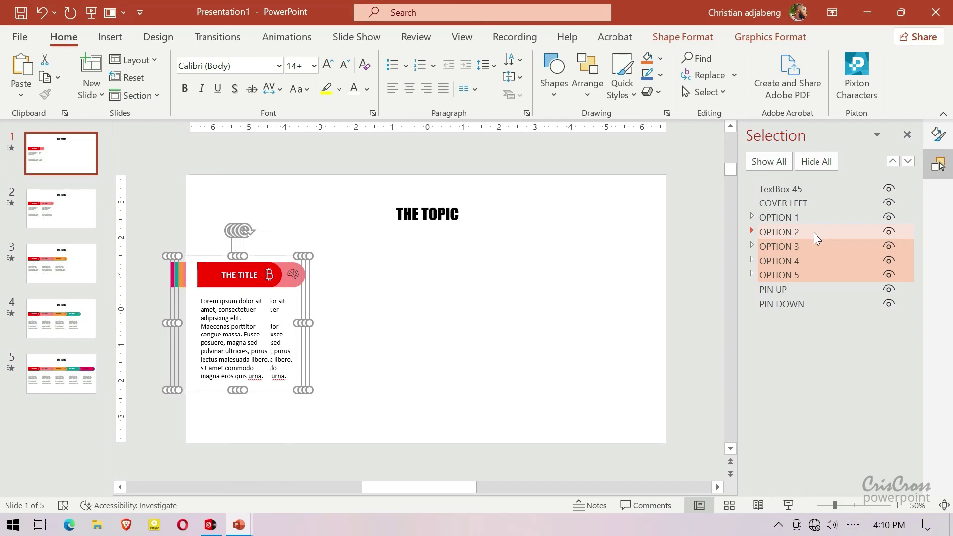
key(Left)
key(Left)
key(Left)
key(Left)
key(Left)
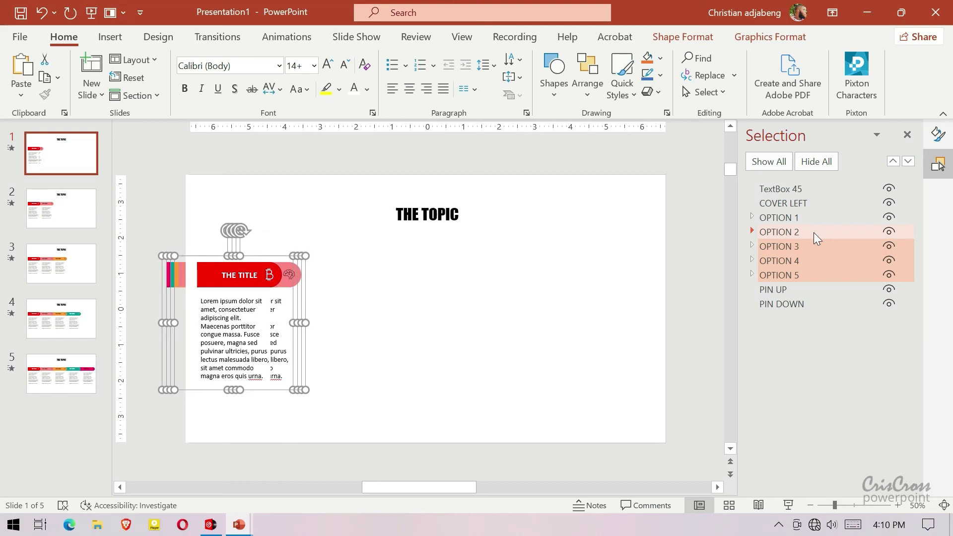
key(Left)
key(Left)
key(Left)
key(Left)
key(Left)
key(Left)
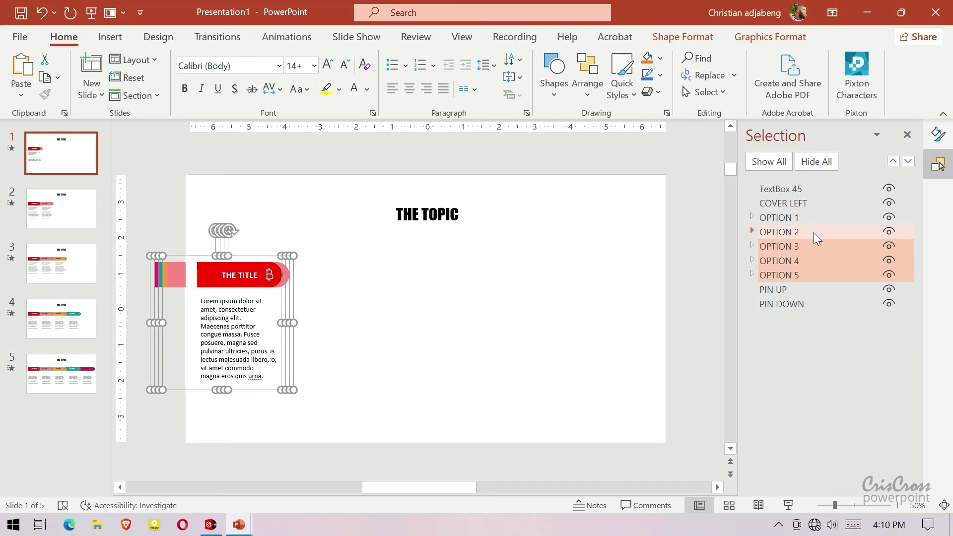
key(Left)
key(Left)
key(Left)
key(Left)
key(Left)
key(Left)
key(Left)
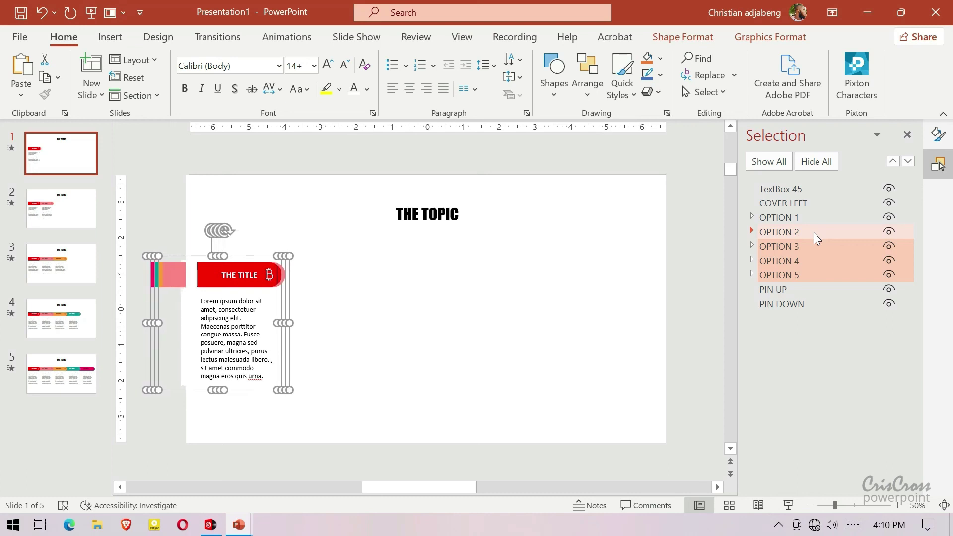
key(Left)
key(Left)
key(Left)
key(Left)
key(Left)
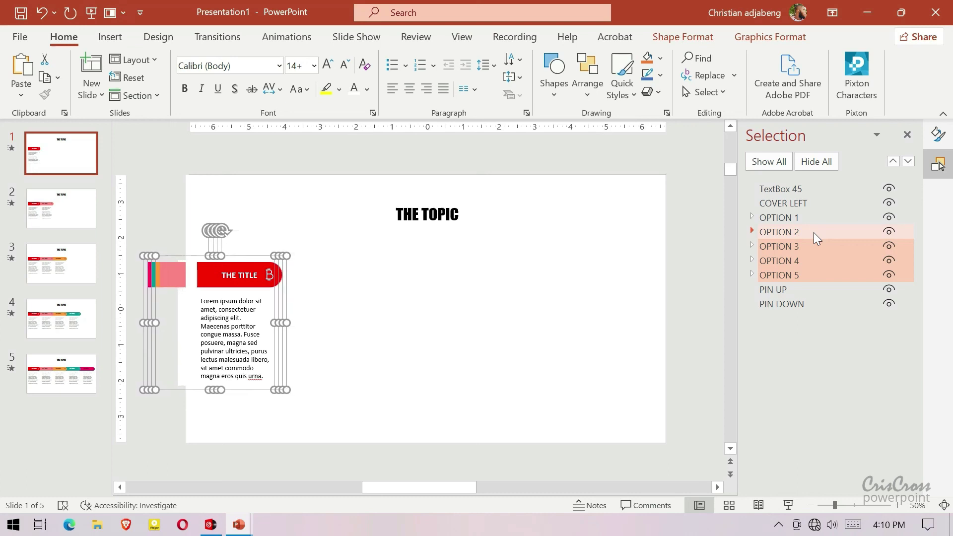
key(Left)
key(Left)
key(Left)
key(Left)
key(Left)
key(Left)
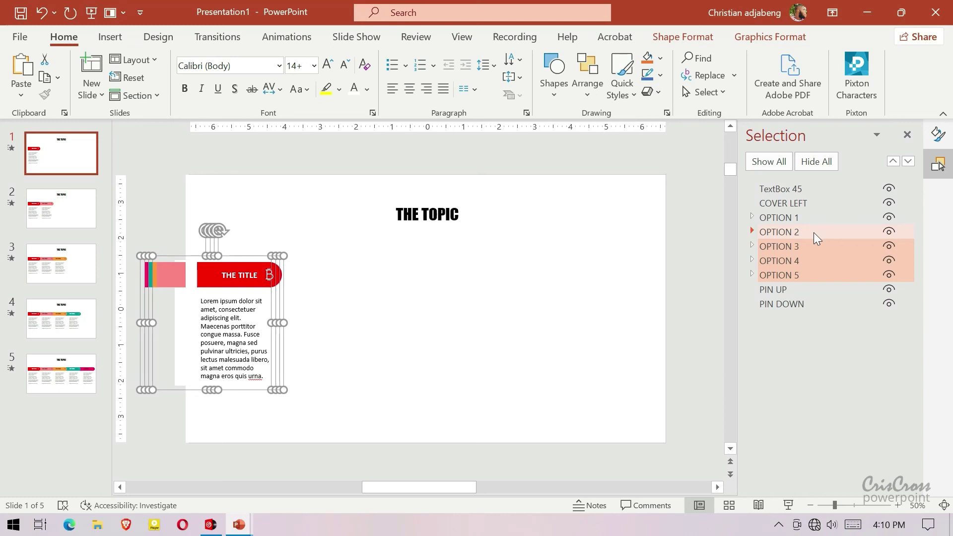
key(Left)
key(Left)
key(Left)
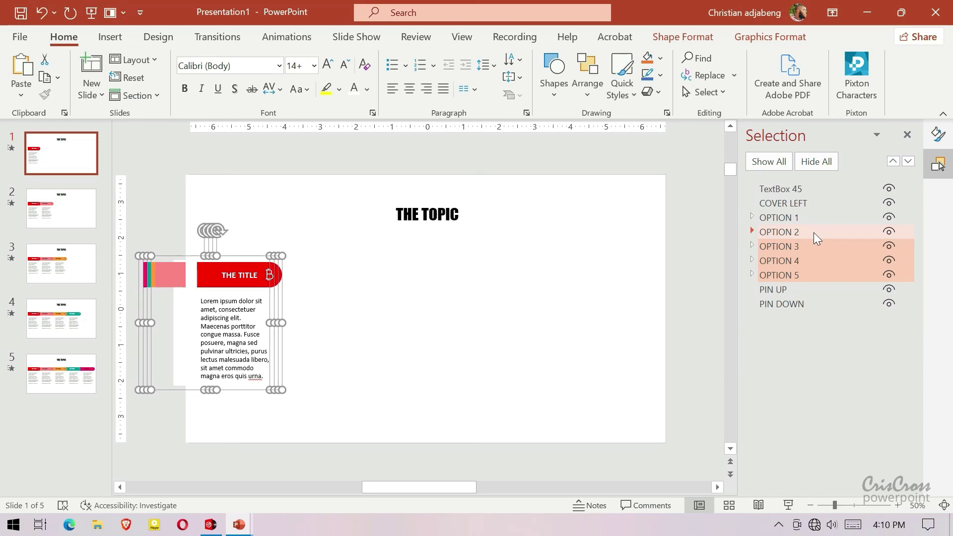
- Duplicate slide 1 again, giving six slides, and return to slide 1
click(383, 162)
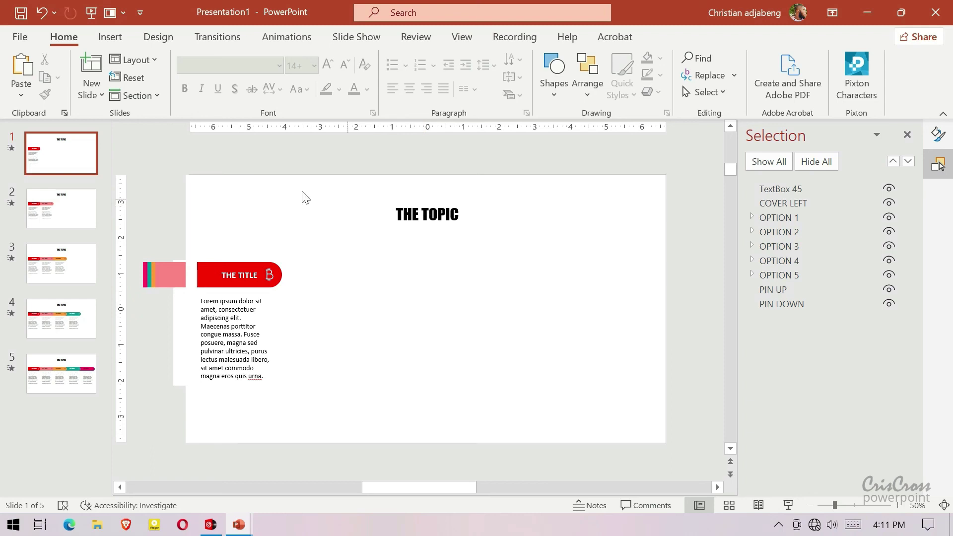
right_click(78, 160)
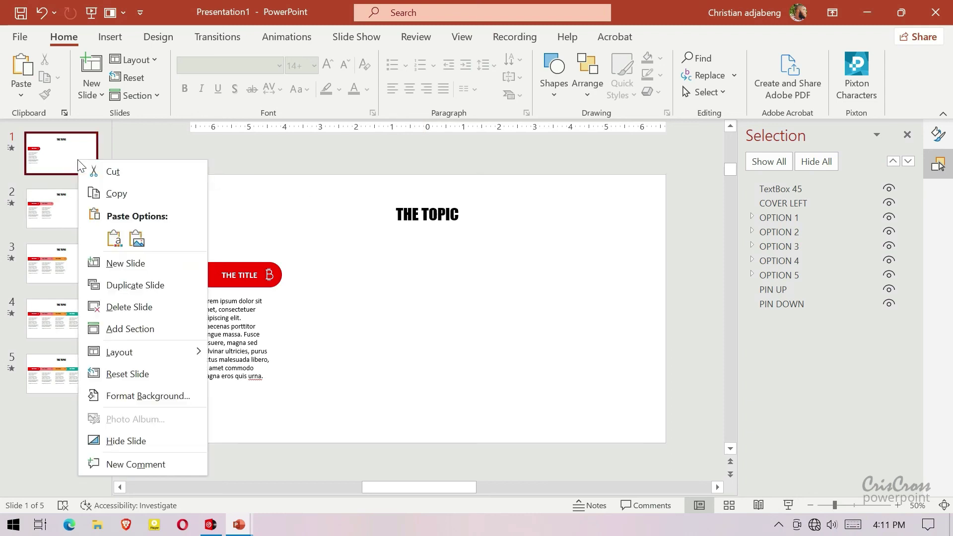
click(123, 285)
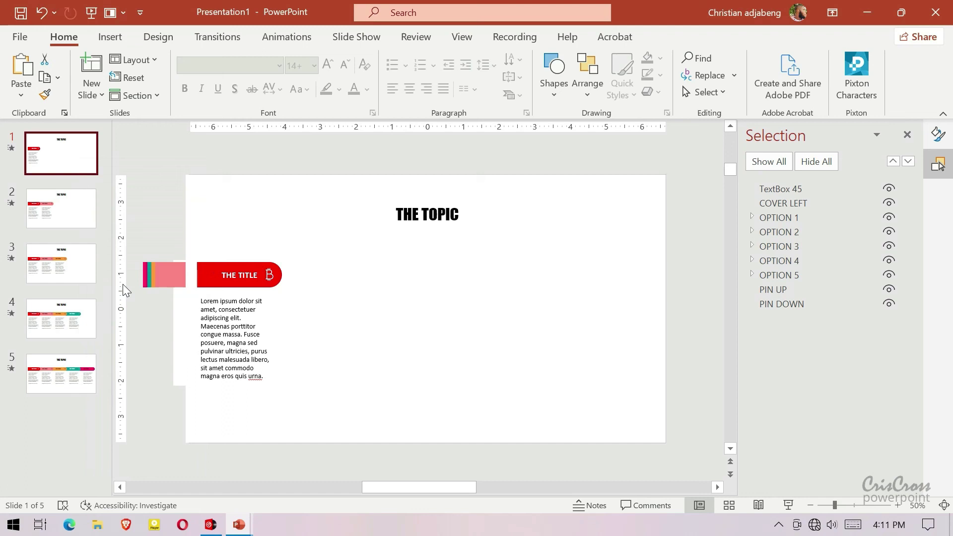
click(70, 170)
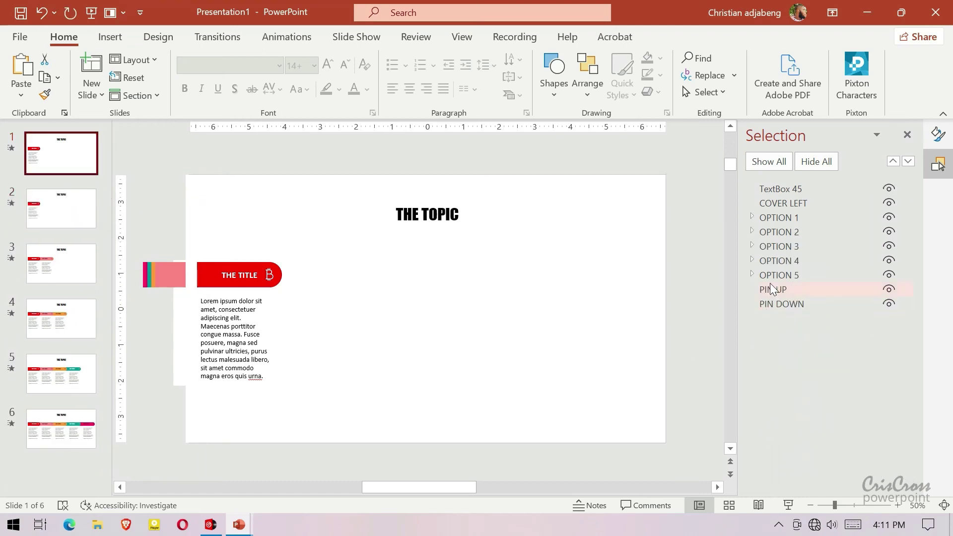
- Multi-select the OPTION 5, 4, 3 and 2 groups in the Selection Pane
click(774, 278)
ctrl+click(785, 261)
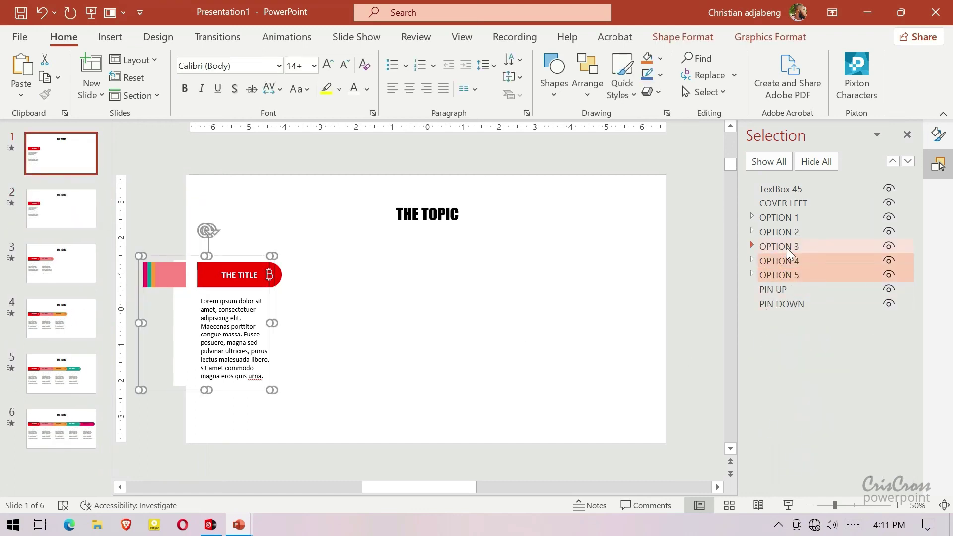
ctrl+click(787, 249)
ctrl+click(788, 232)
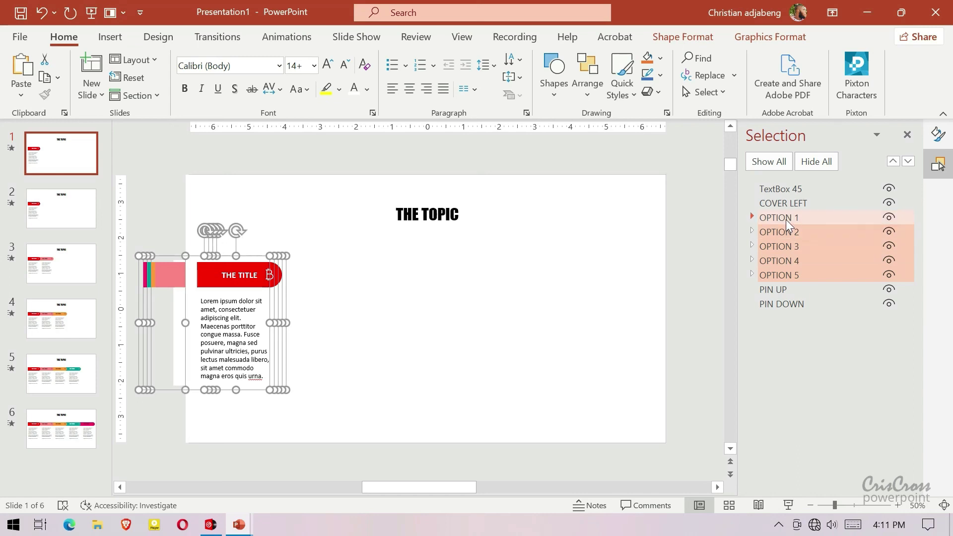
- Add OPTION 1 to the selection and nudge all five groups left past the slide edge
ctrl+click(786, 220)
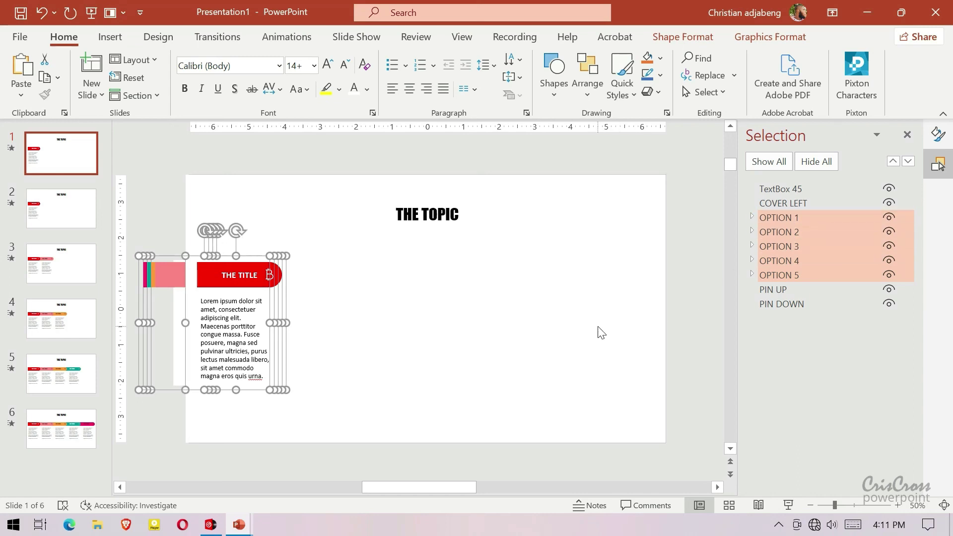
key(Left)
key(Left)
key(Left)
key(Left)
key(Left)
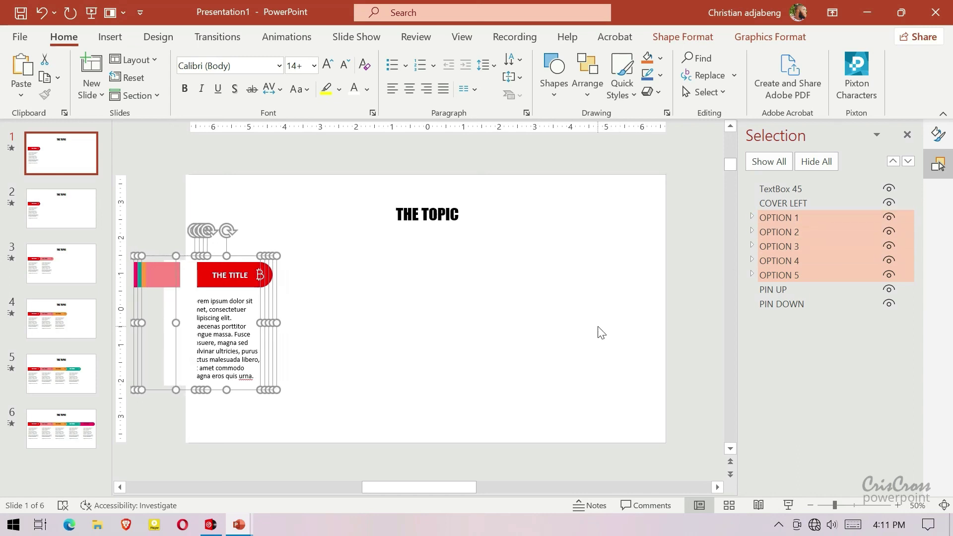
key(Left)
key(Left)
key(Left)
key(Left)
key(Left)
key(Left)
key(Left)
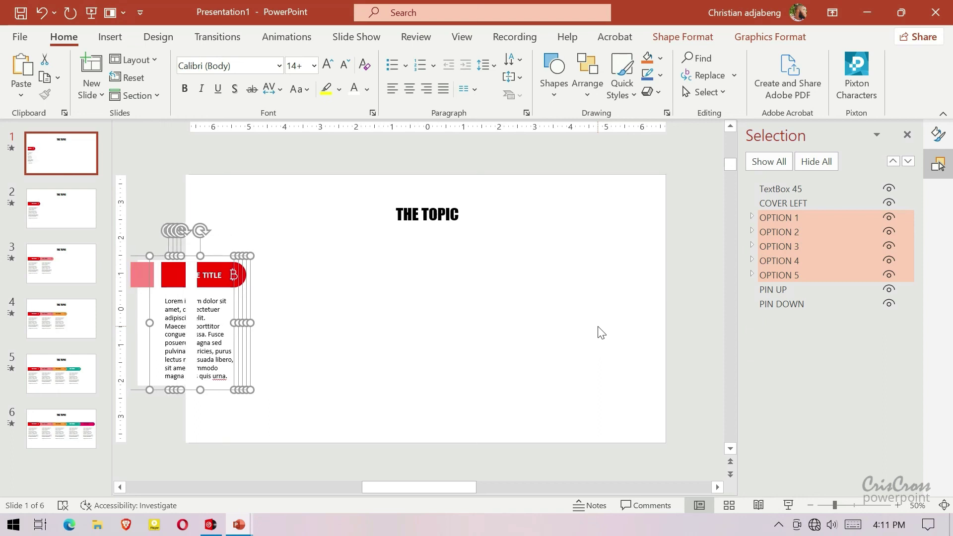
key(Left)
key(Left)
key(Left)
key(Left)
key(Left)
key(Left)
key(Left)
key(Left)
key(Left)
key(Left)
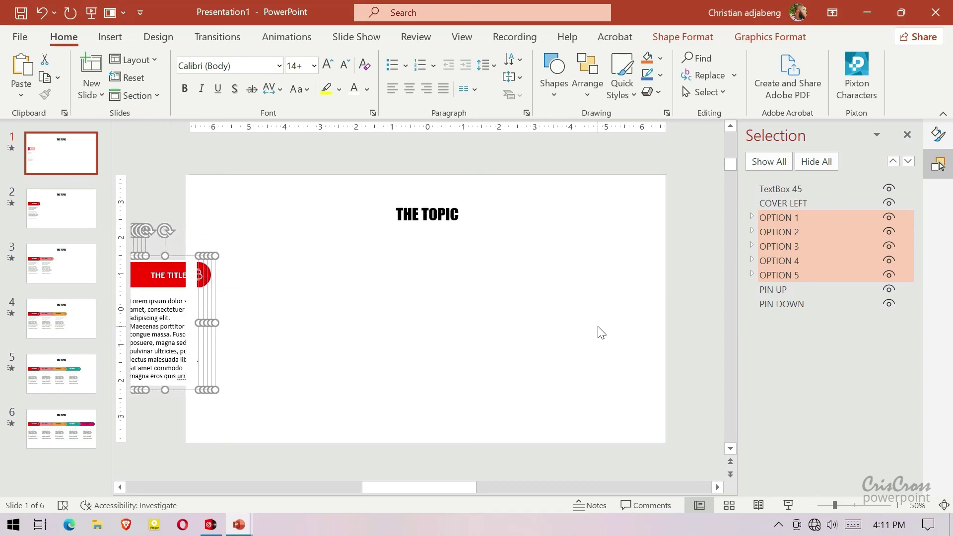
key(Left)
key(Left)
key(Left)
key(Left)
key(Left)
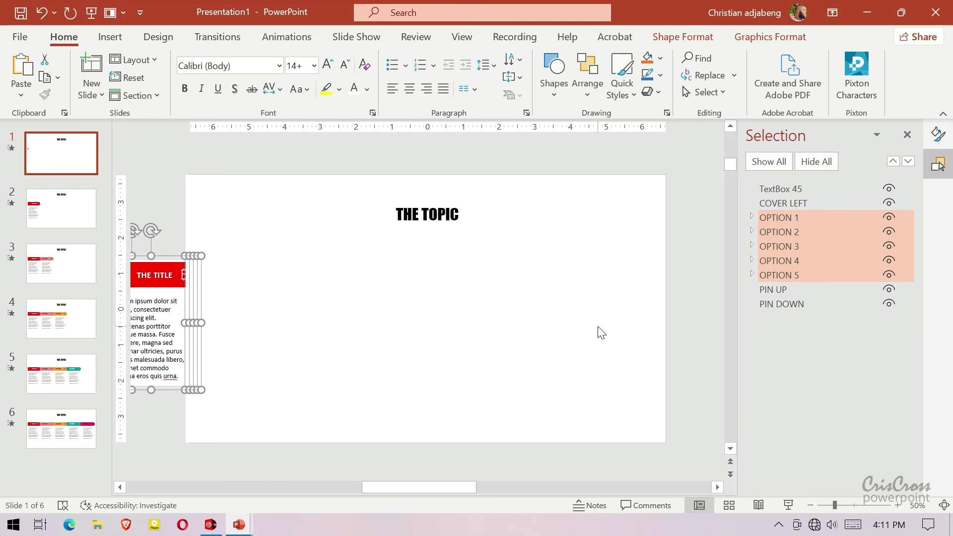
key(Left)
key(Left)
key(Left)
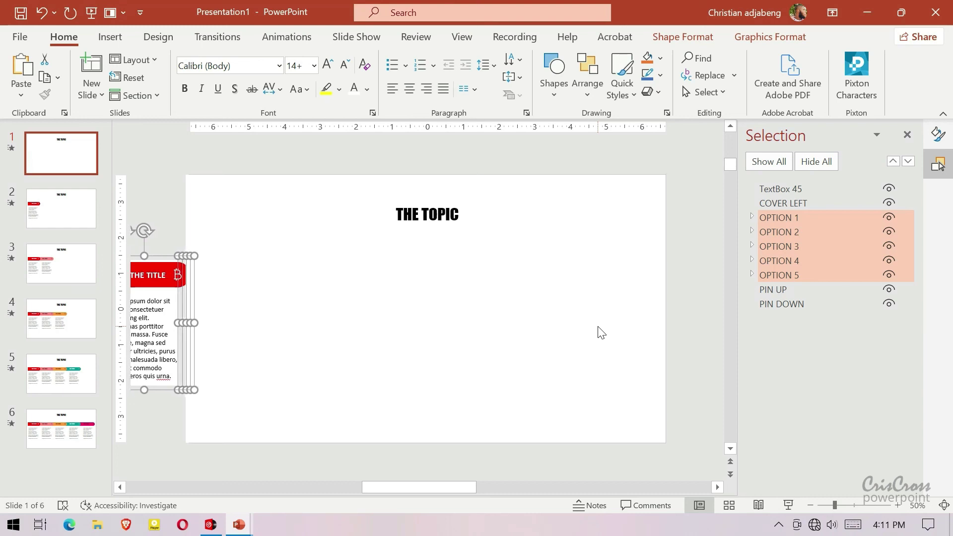
key(Left)
key(Left)
key(Left)
key(Left)
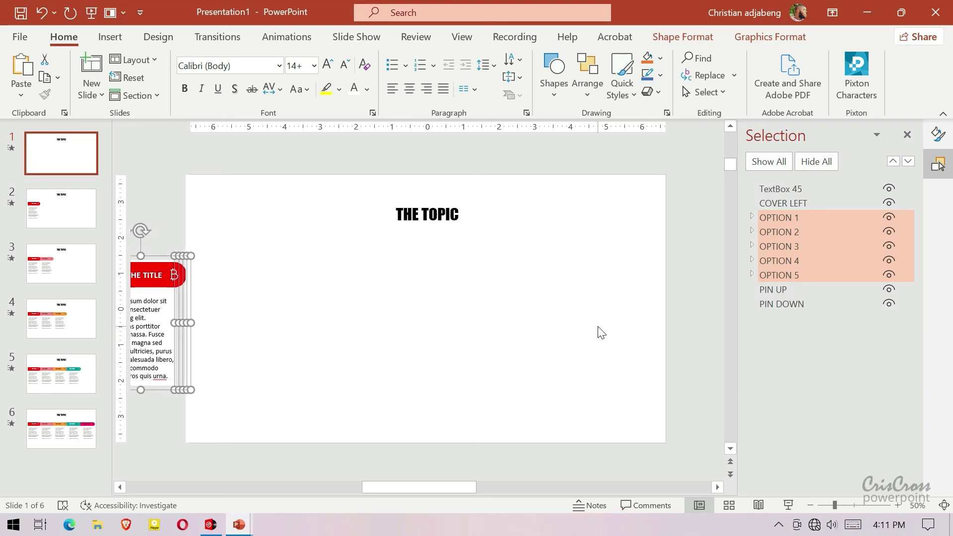
key(Left)
key(Left)
key(Left)
key(Left)
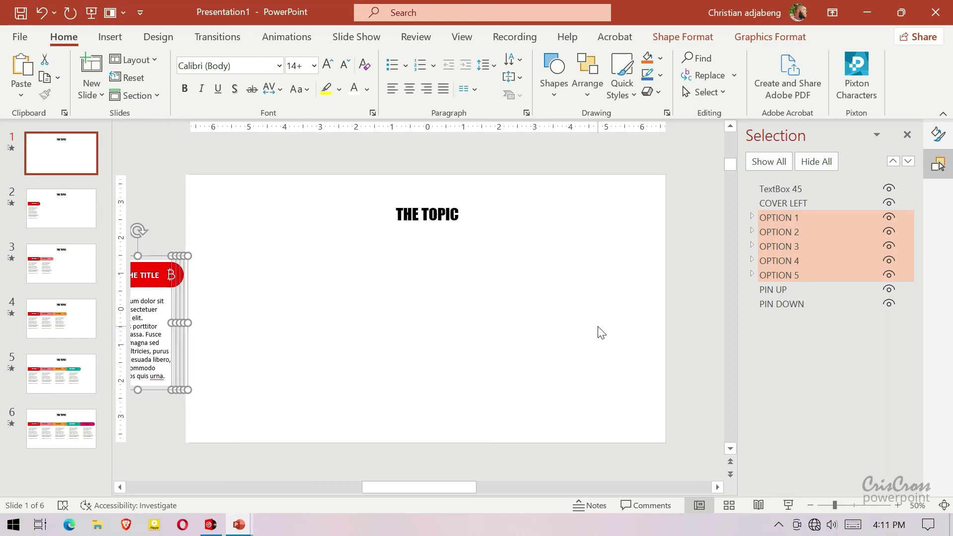
key(Left)
key(Left)
key(Left)
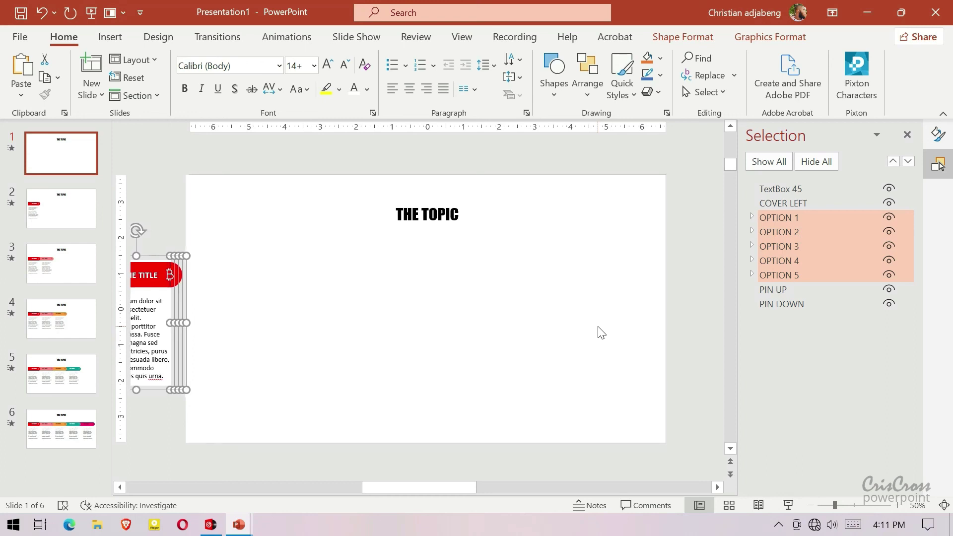
- Select THE TOPIC title box and align it center and middle on the slide
click(452, 215)
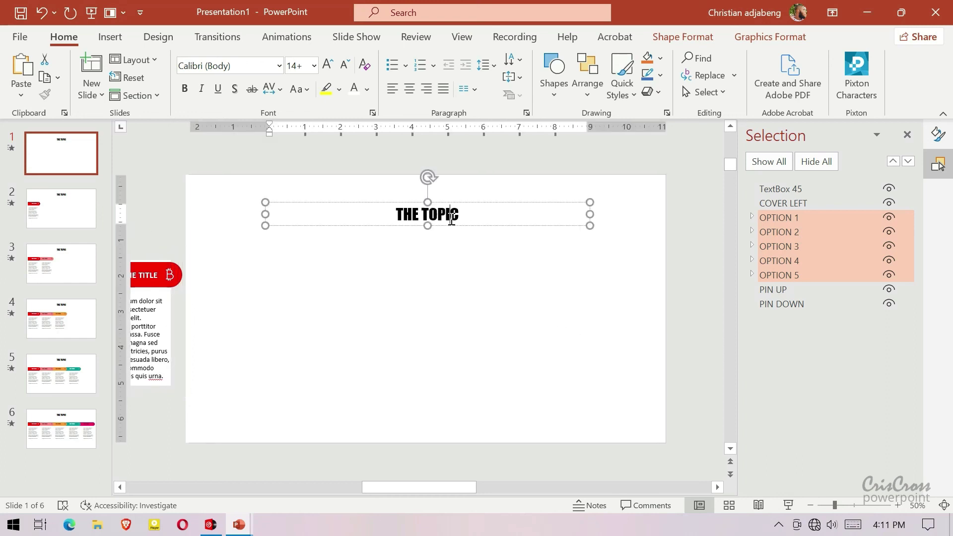
click(485, 202)
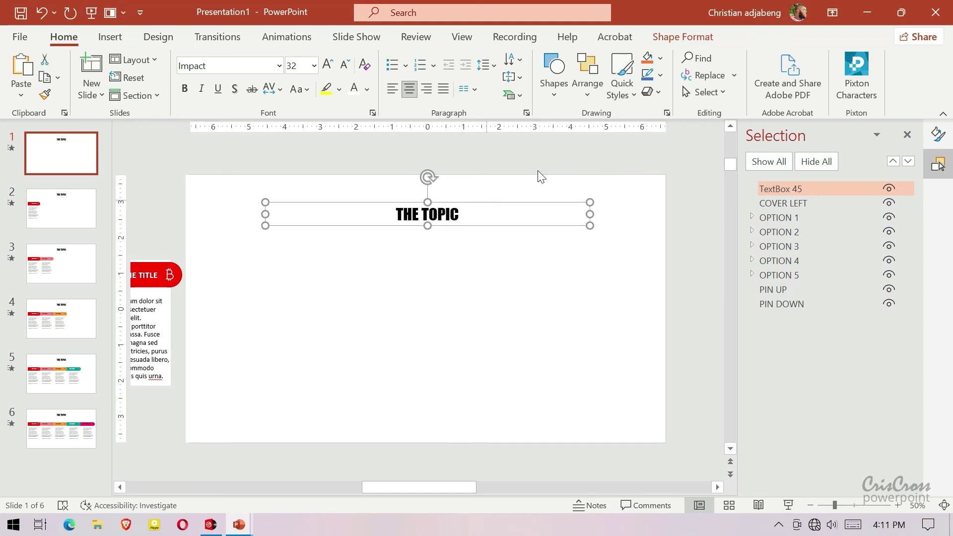
click(677, 43)
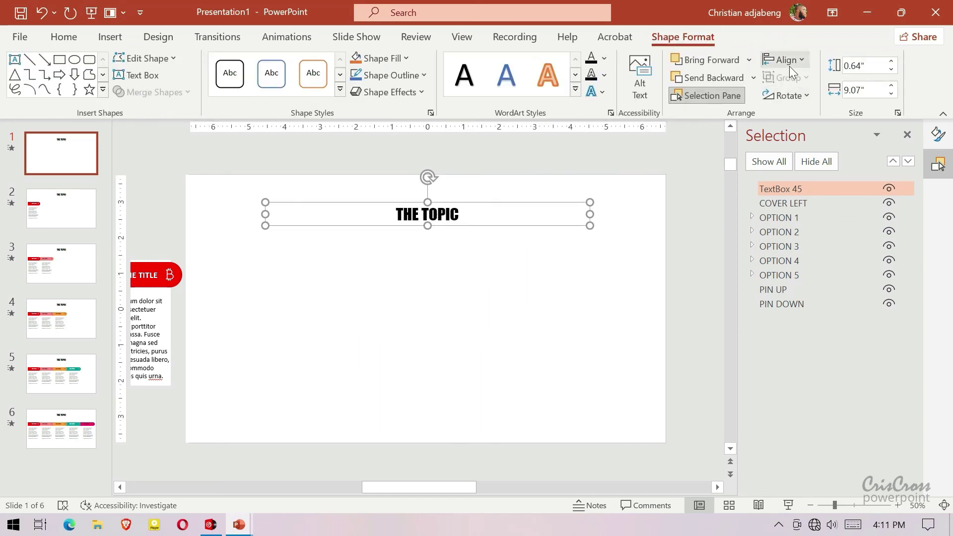
click(787, 61)
click(786, 102)
click(794, 61)
click(780, 167)
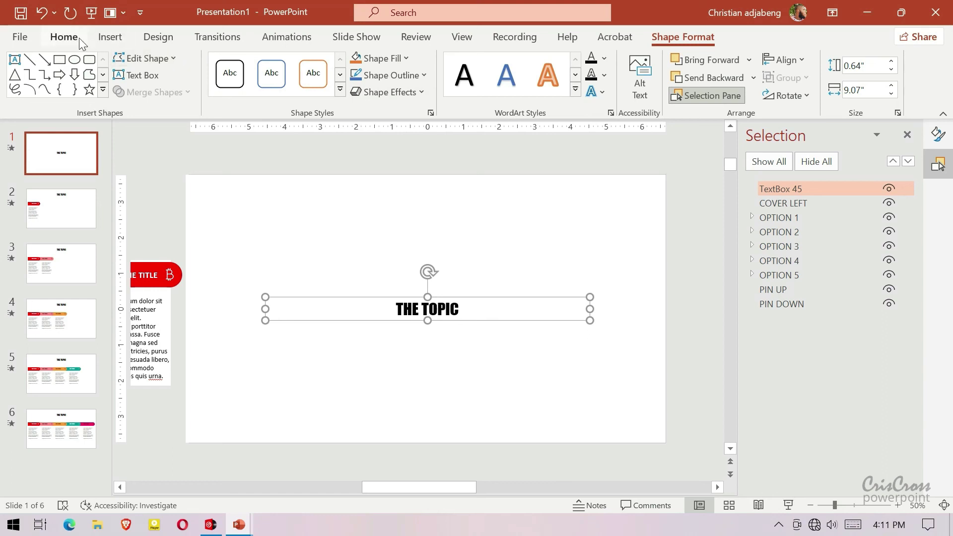
- Increase the THE TOPIC font size step by step to 66 pt
click(64, 37)
click(334, 64)
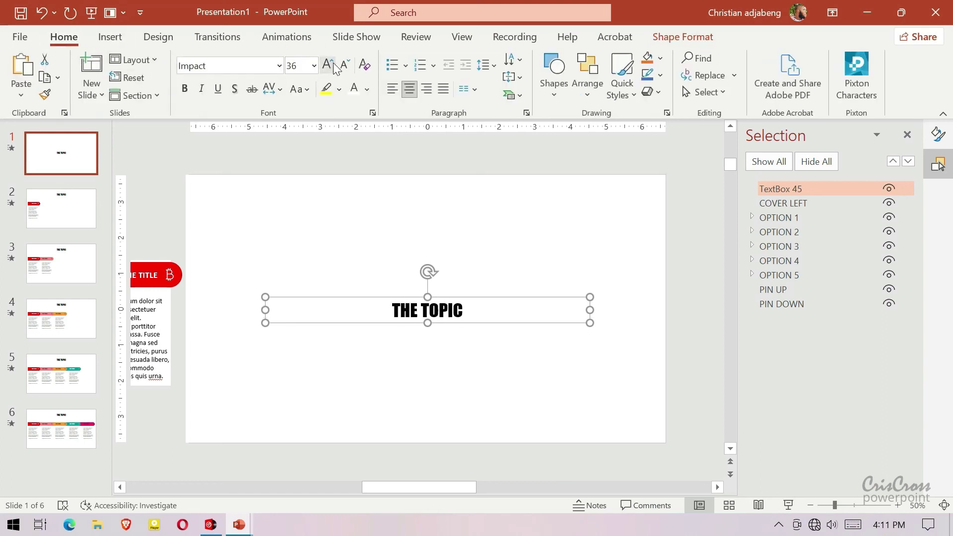
click(327, 64)
click(327, 65)
click(328, 65)
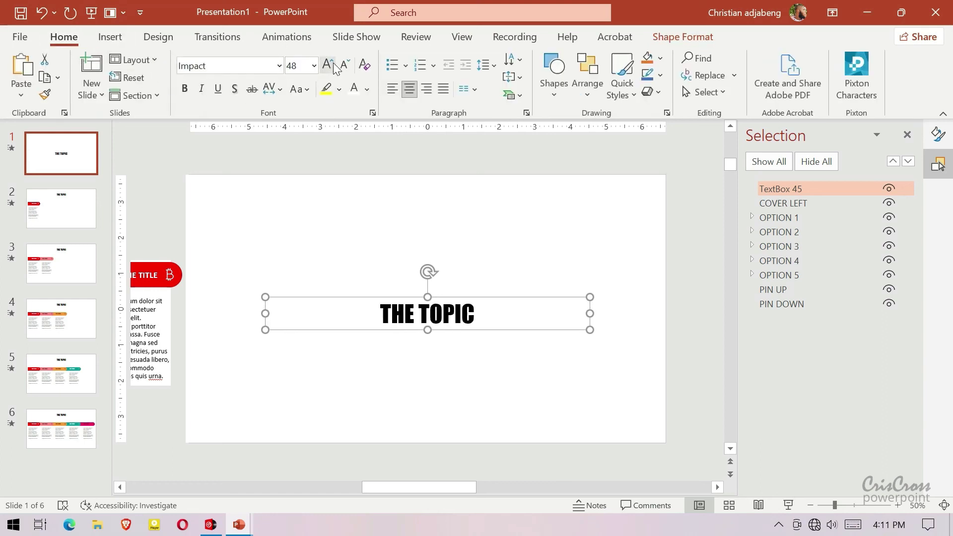
click(327, 65)
click(327, 64)
click(327, 65)
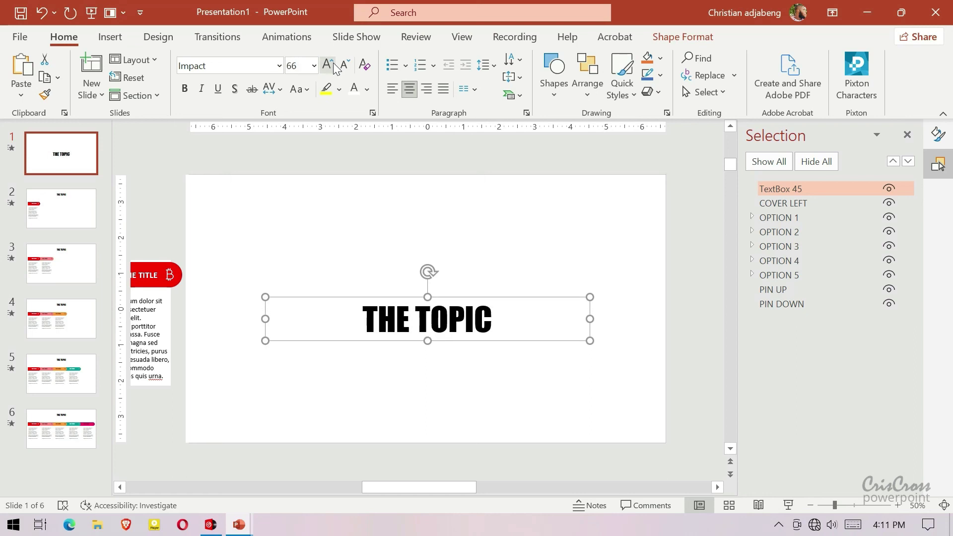
- Re-align the enlarged title center and middle on the slide
click(706, 41)
click(787, 60)
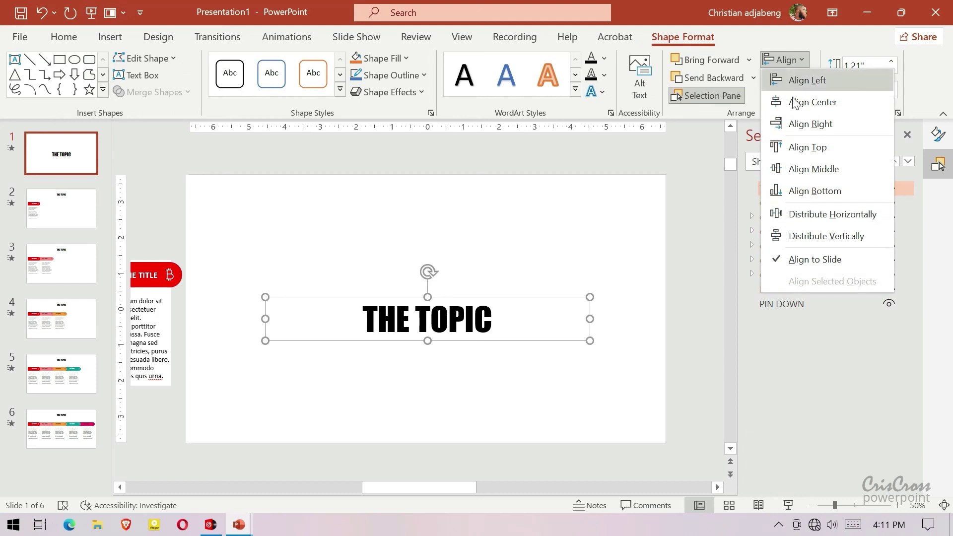
click(794, 102)
click(800, 58)
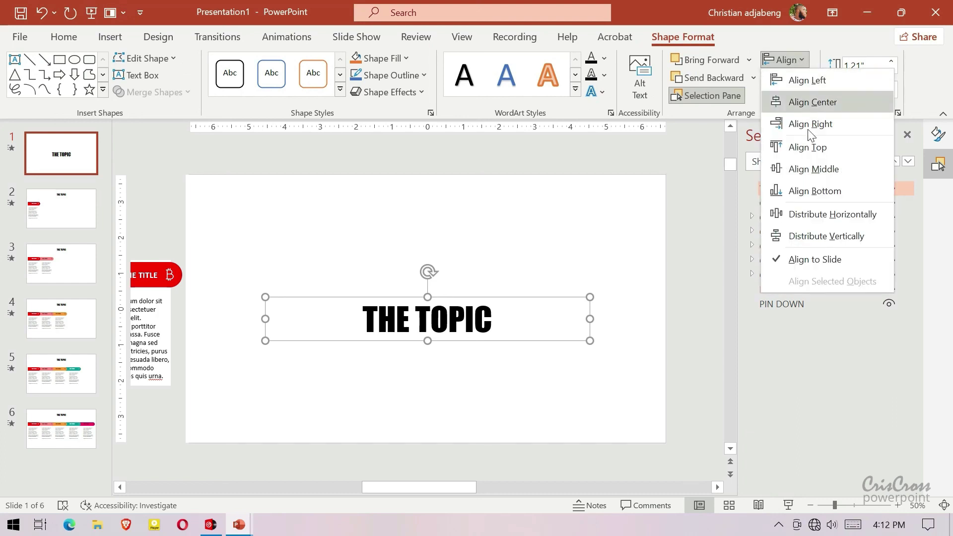
click(807, 169)
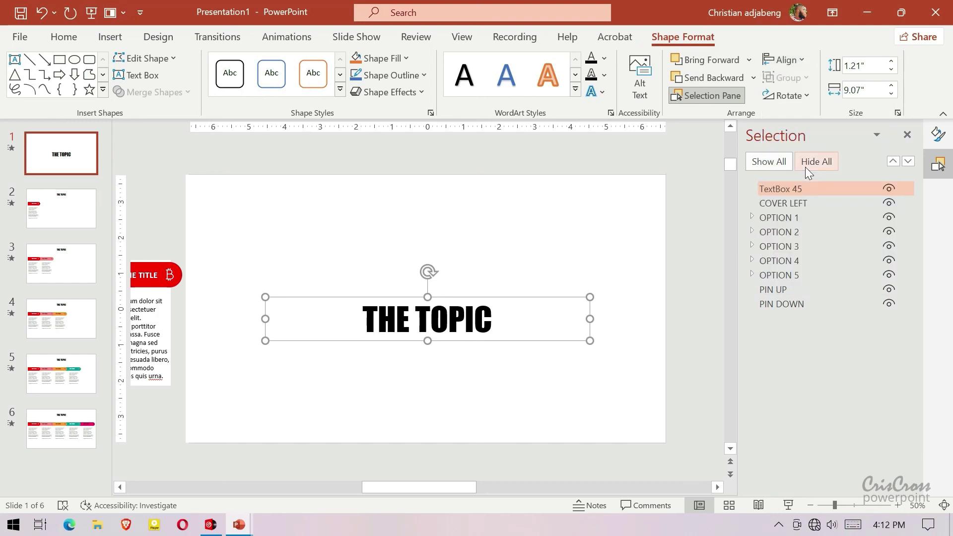
click(672, 206)
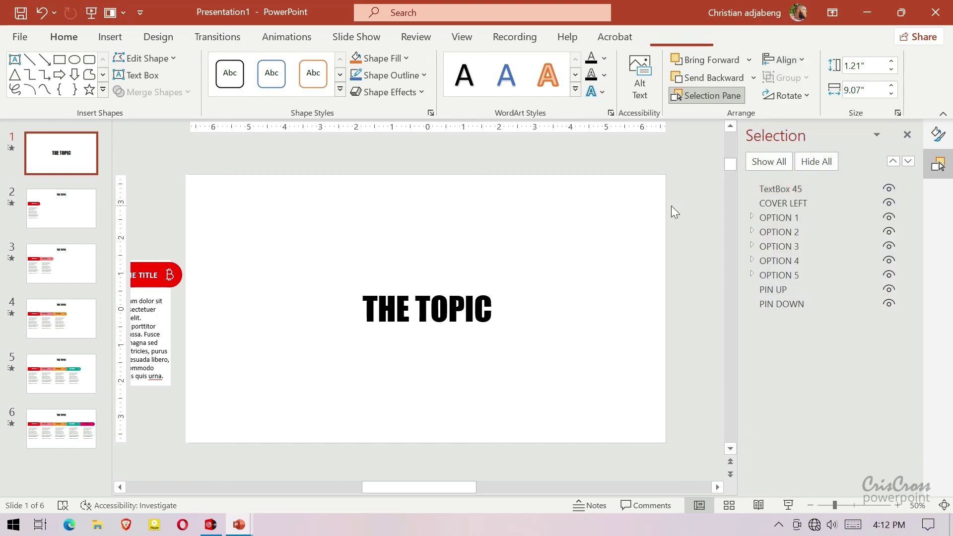
- Run the slide show from the beginning and advance to the slide with the red THE TITLE tab
click(91, 11)
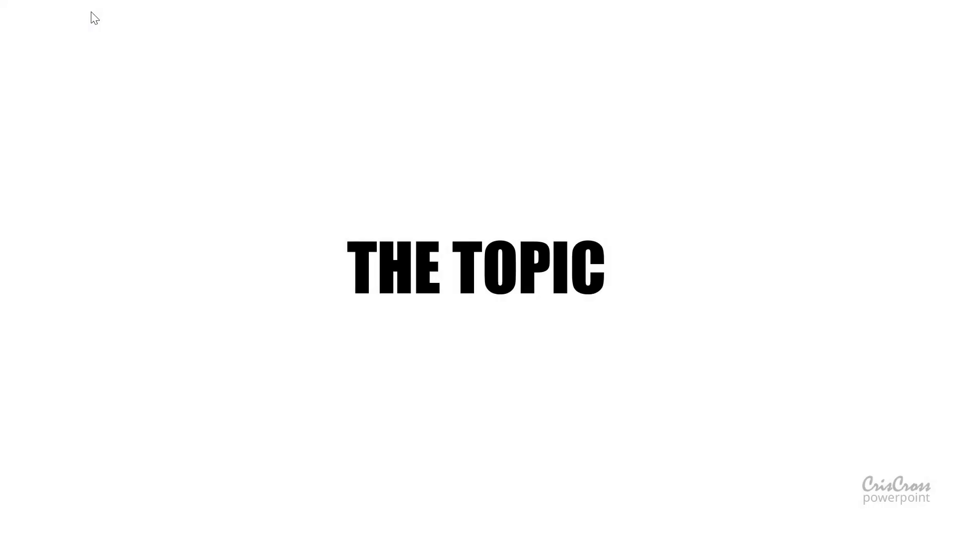
click(94, 18)
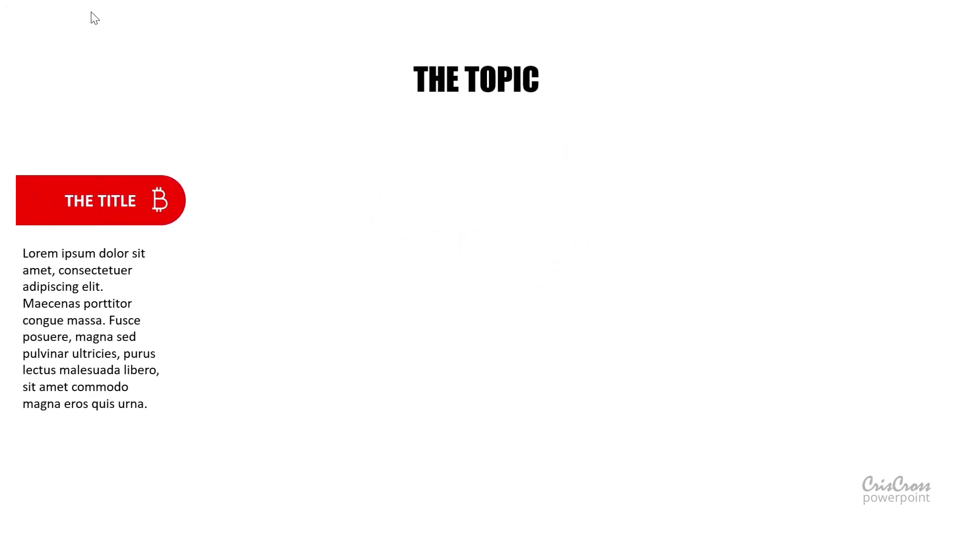